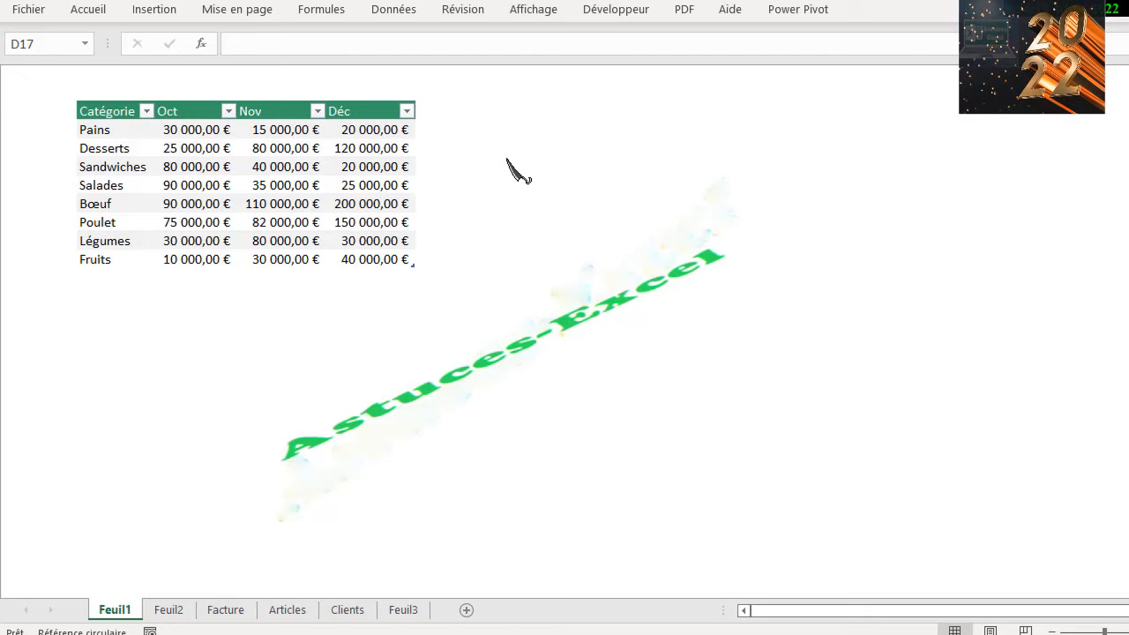
Step: Examine the conditional formatting categories, including the highlight cells rules and the top/bottom rules
{"action": "left_click", "coordinate": [94, 11]}
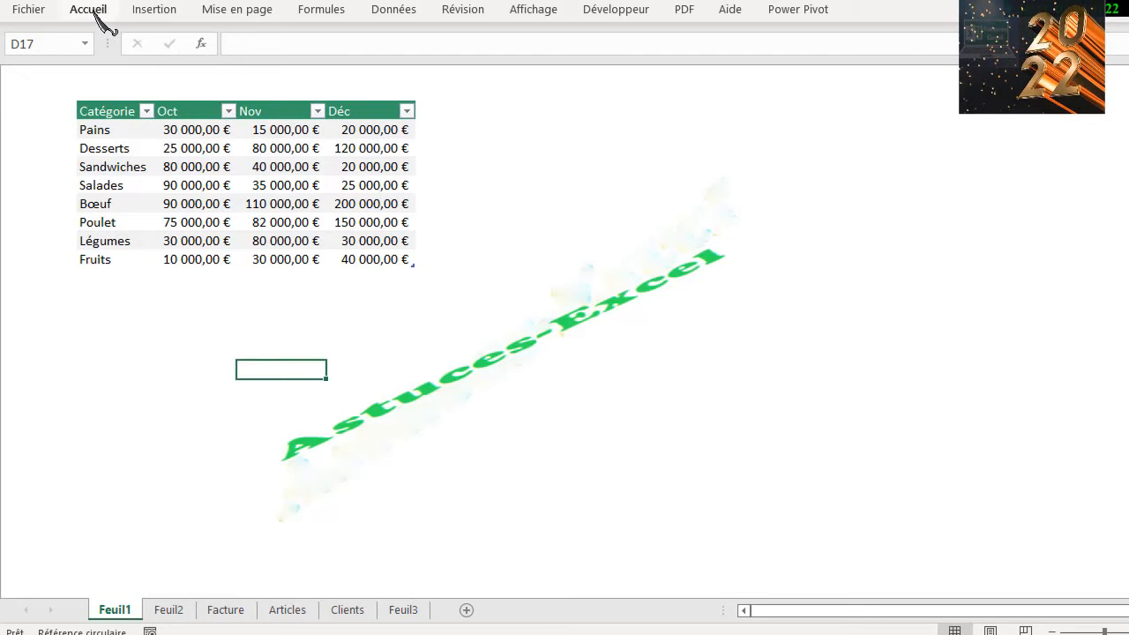
{"action": "left_click", "coordinate": [97, 14]}
{"action": "left_click", "coordinate": [637, 76]}
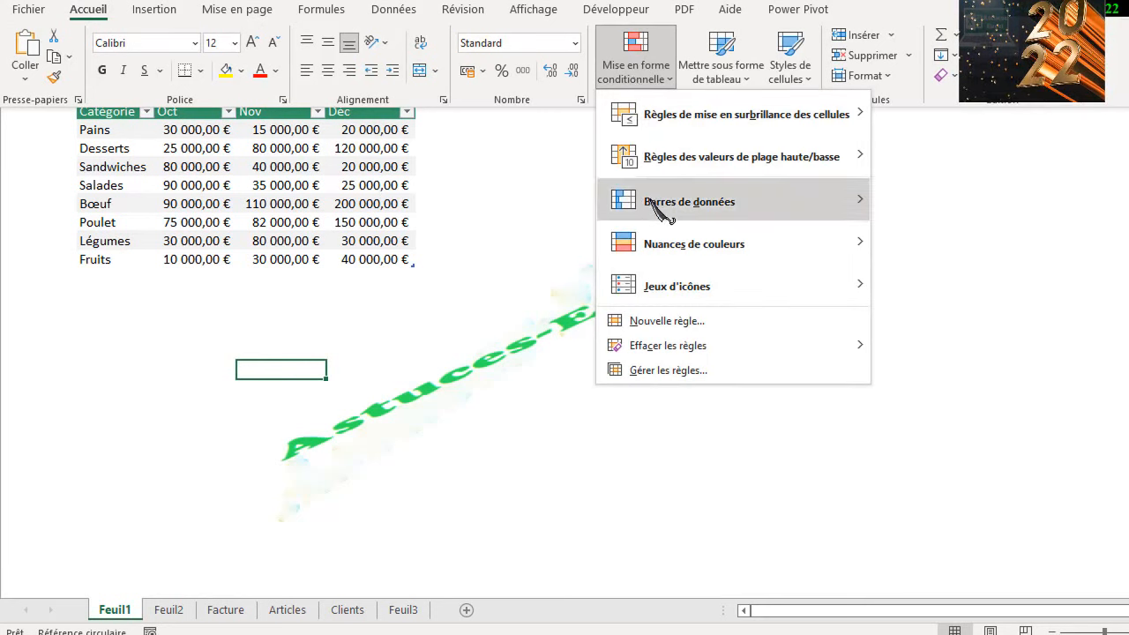
{"action": "mouse_move", "coordinate": [661, 210]}
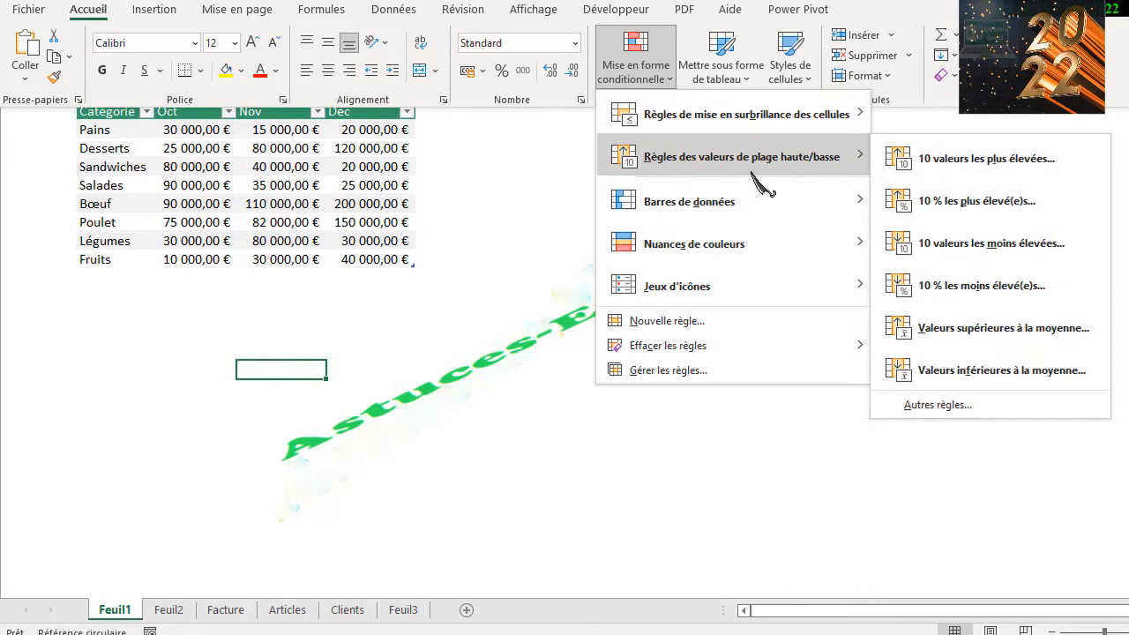
{"action": "mouse_move", "coordinate": [713, 253]}
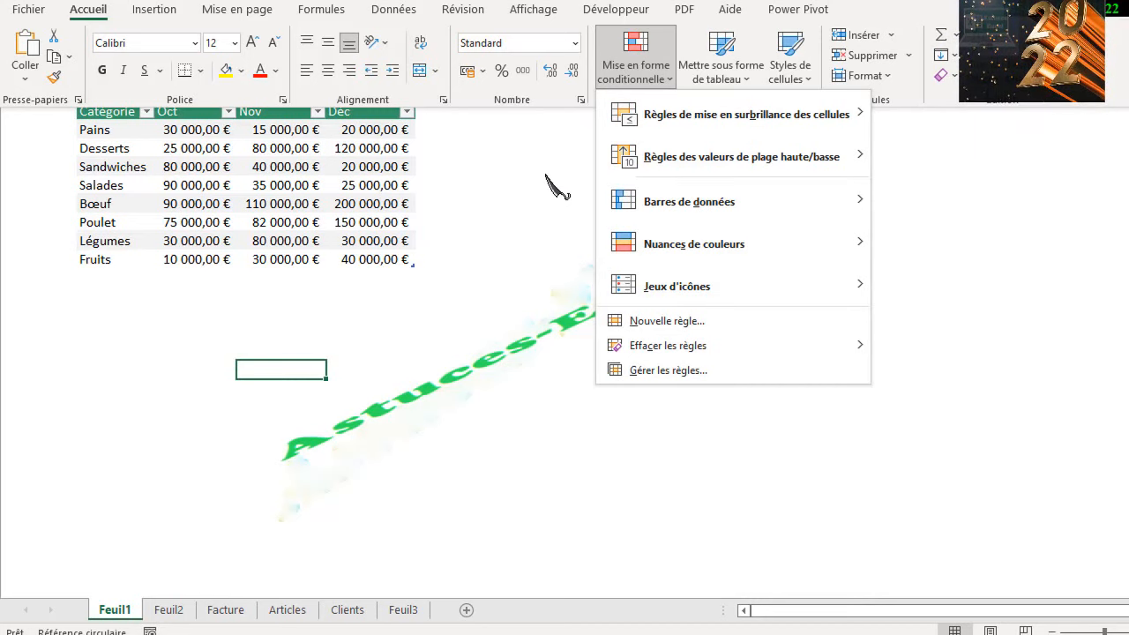
{"action": "mouse_move", "coordinate": [724, 138]}
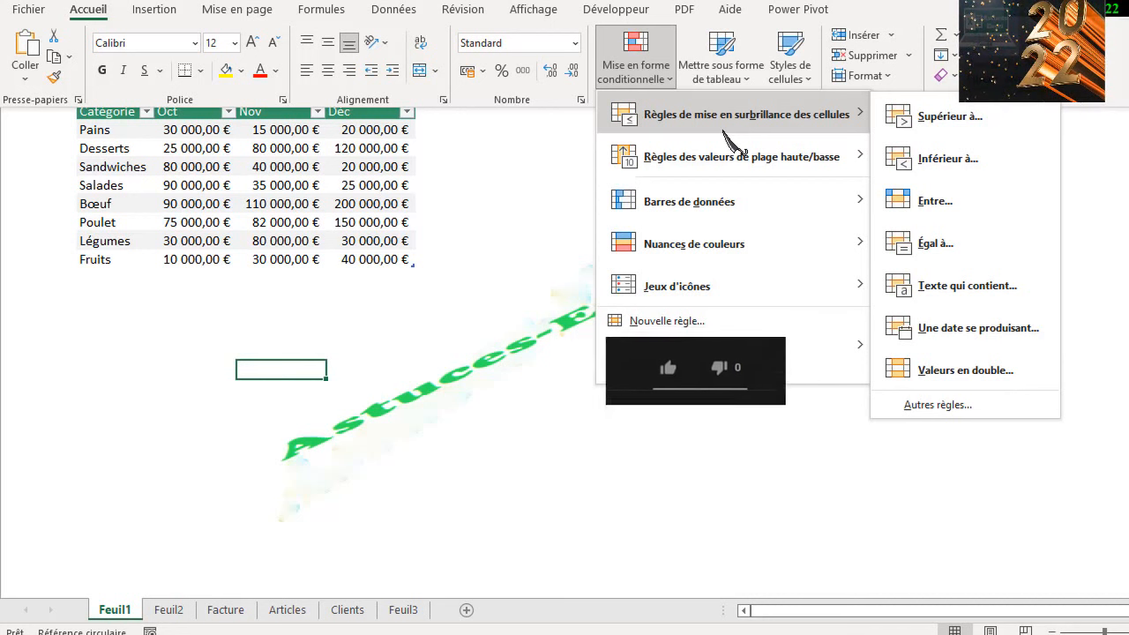
{"action": "mouse_move", "coordinate": [783, 155]}
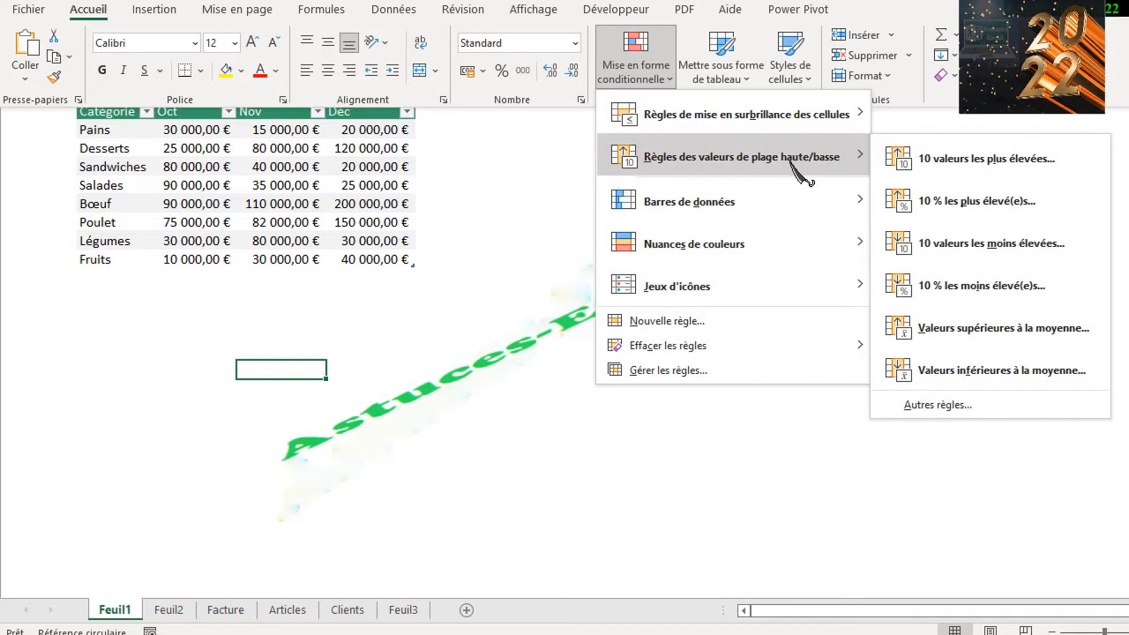
{"action": "left_click", "coordinate": [497, 213]}
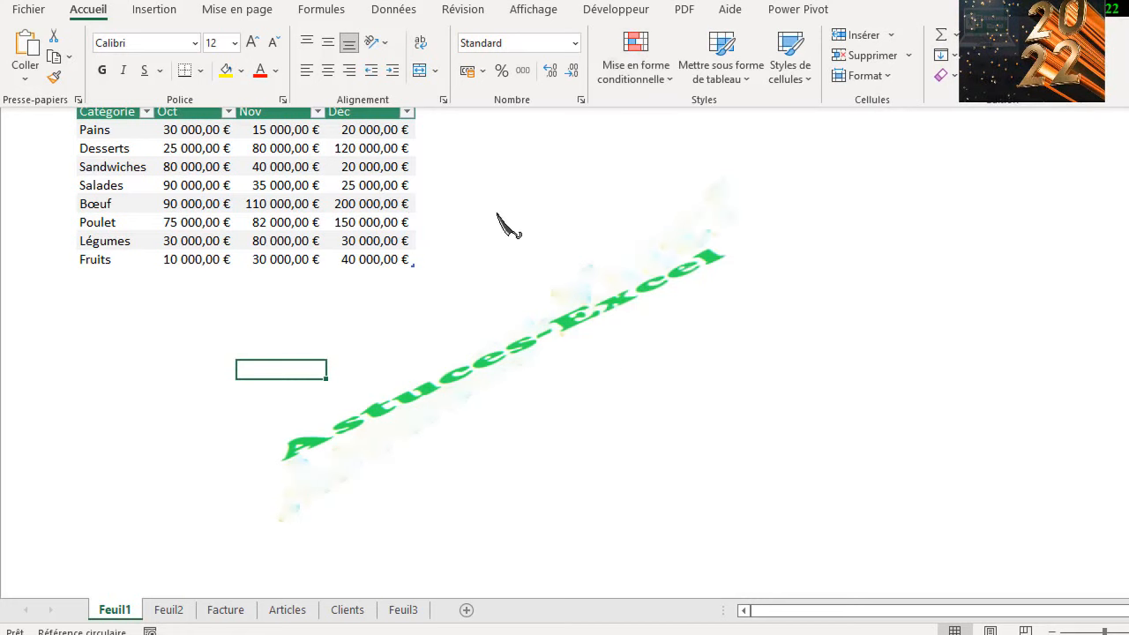
{"action": "left_click", "coordinate": [498, 216]}
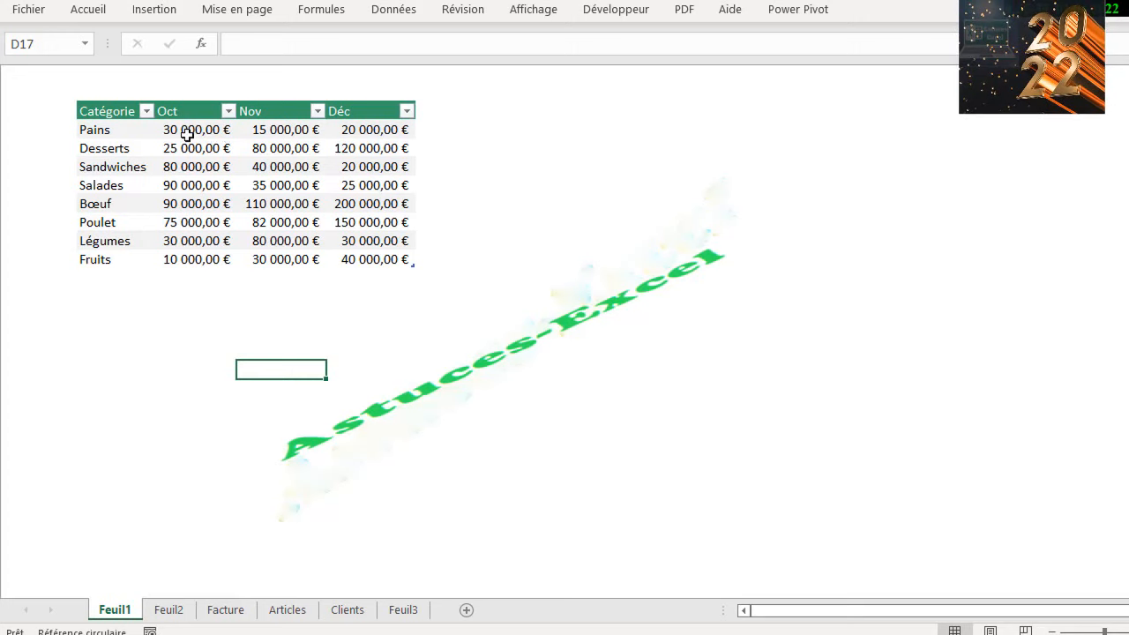
Step: Start a "less than" highlight rule for the Oct, Nov and Déc amounts with a threshold of 50 000,00 €
{"action": "left_click_drag", "start_coordinate": [187, 132], "coordinate": [385, 255]}
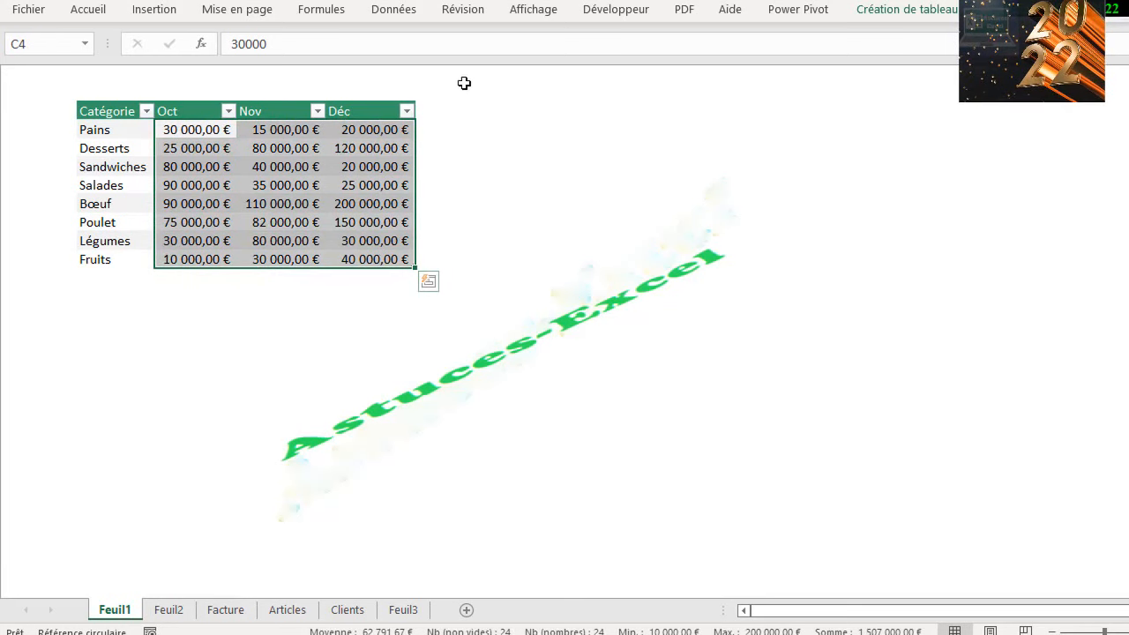
{"action": "left_click", "coordinate": [106, 14]}
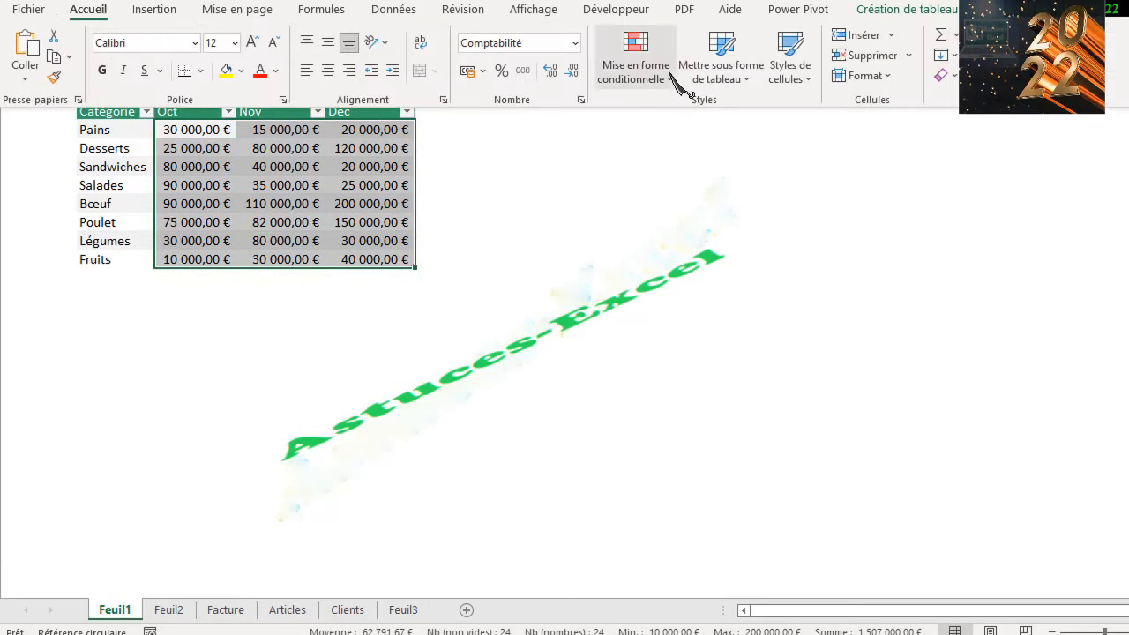
{"action": "left_click", "coordinate": [650, 79]}
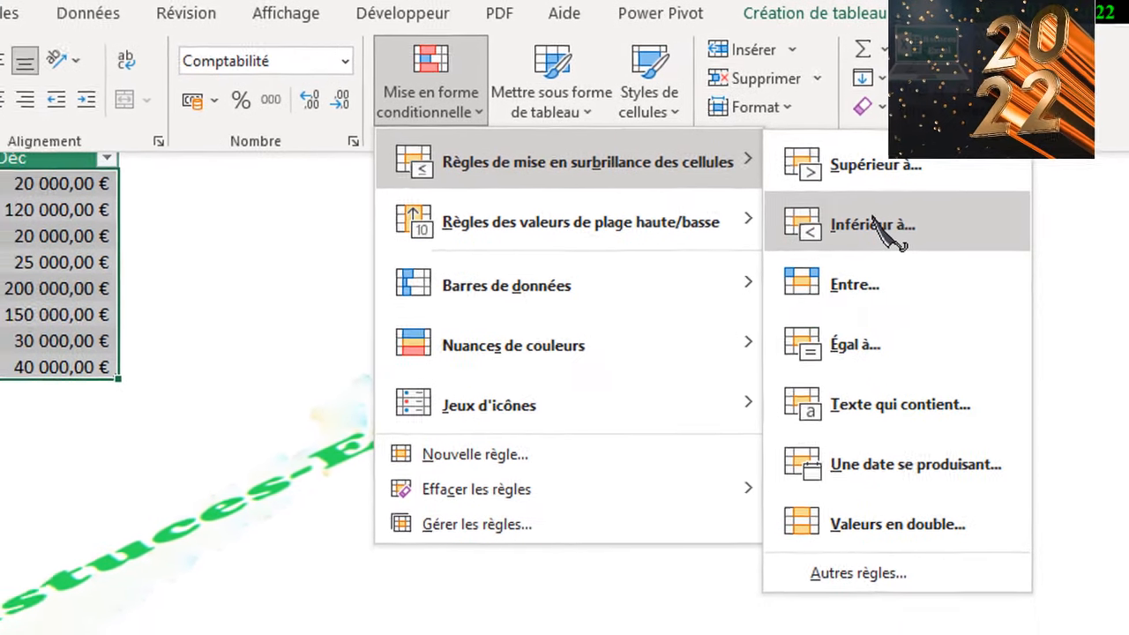
{"action": "left_click", "coordinate": [882, 244]}
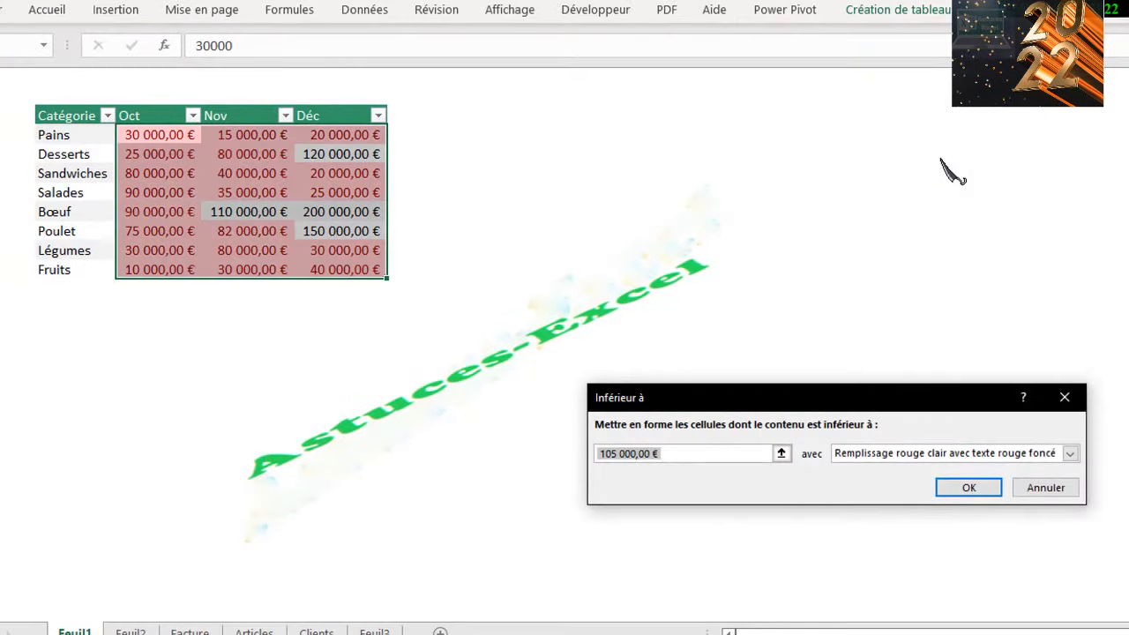
{"action": "left_click", "coordinate": [617, 455]}
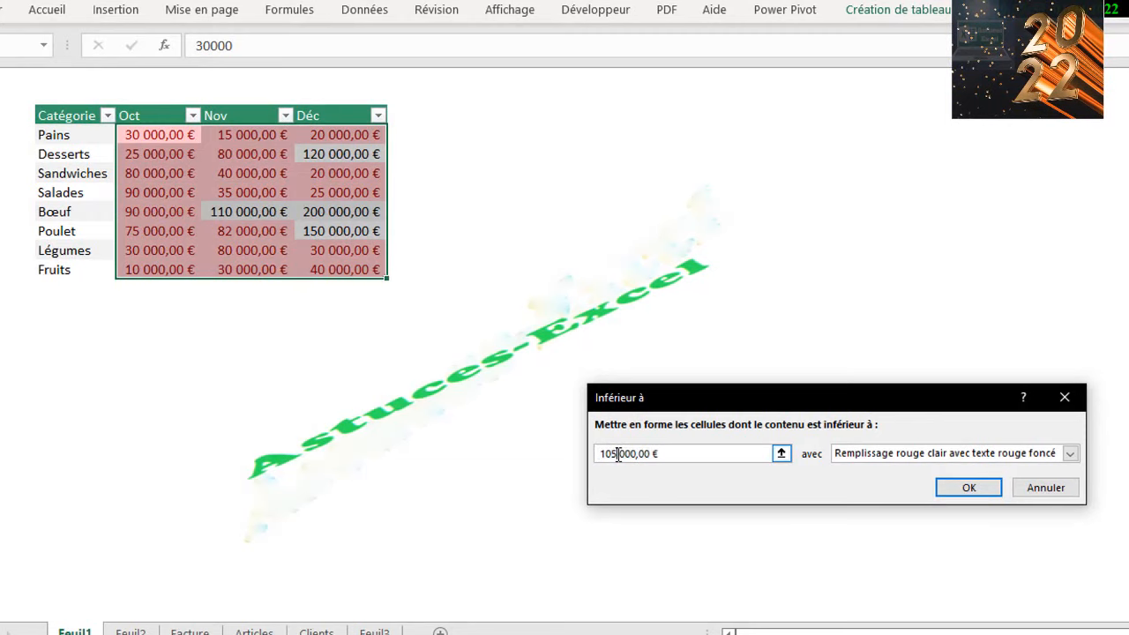
{"action": "key", "text": "BackSpace"}
{"action": "key", "text": "BackSpace"}
{"action": "key", "text": "BackSpace"}
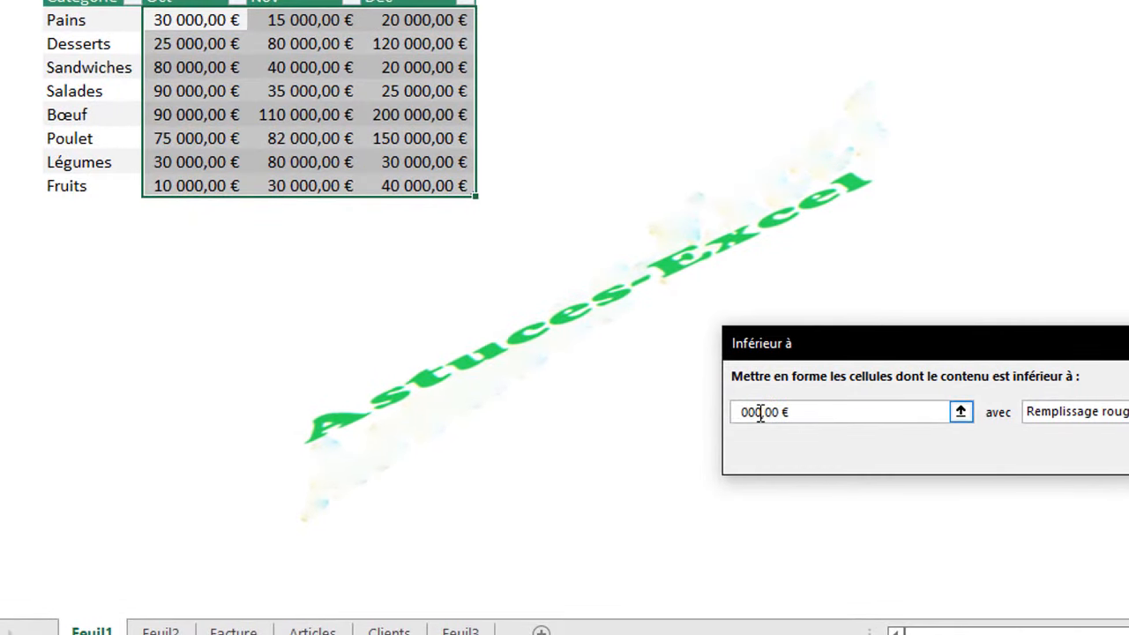
{"action": "type", "text": "50"}
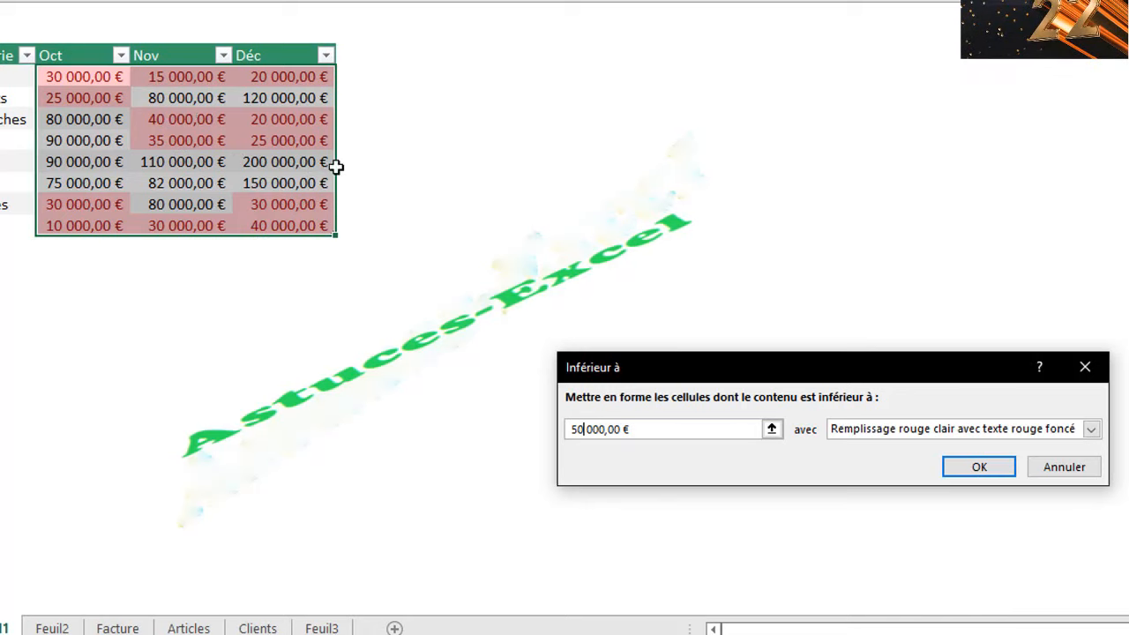
Step: Try the preset formats "Texte rouge" and "Remplissage rouge clair" for the less-than rule
{"action": "left_click", "coordinate": [1091, 429]}
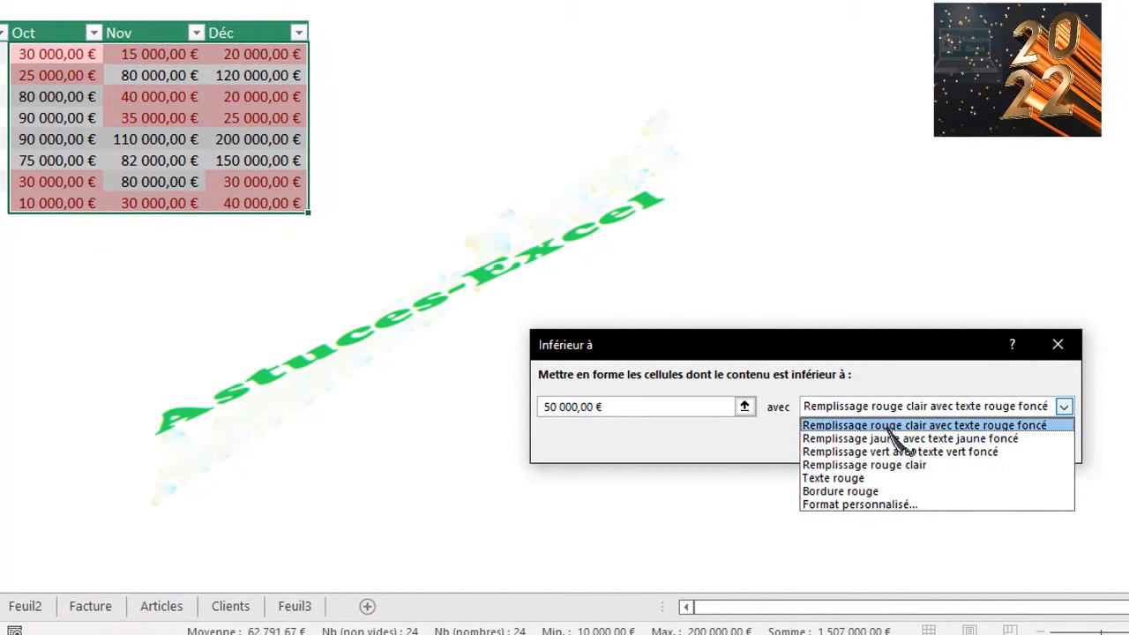
{"action": "left_click", "coordinate": [848, 480]}
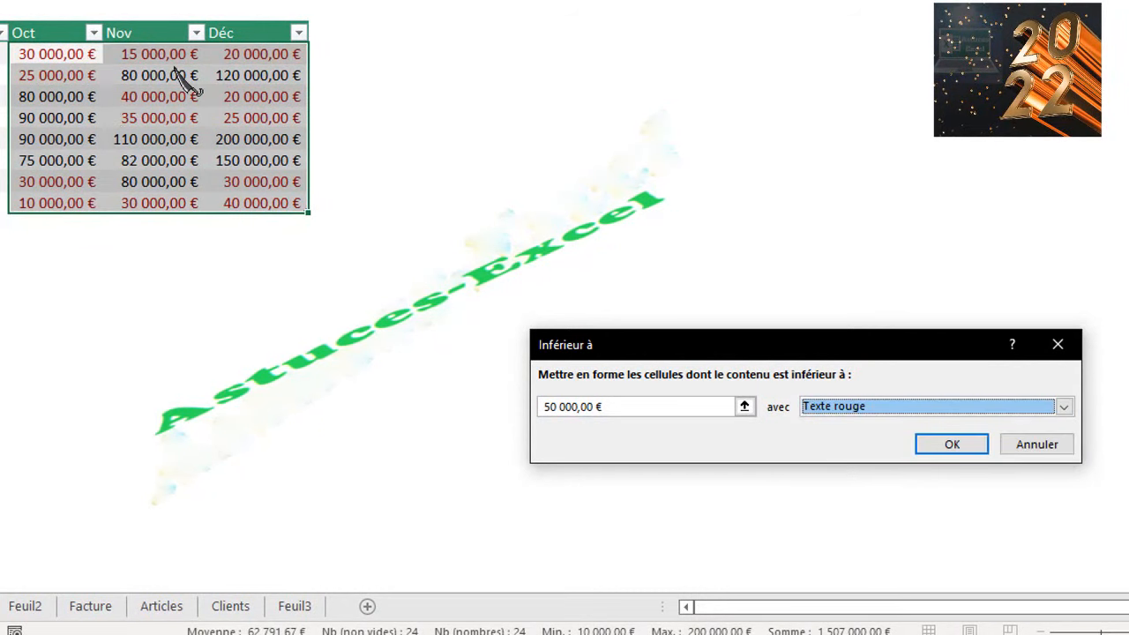
{"action": "left_click", "coordinate": [1063, 407]}
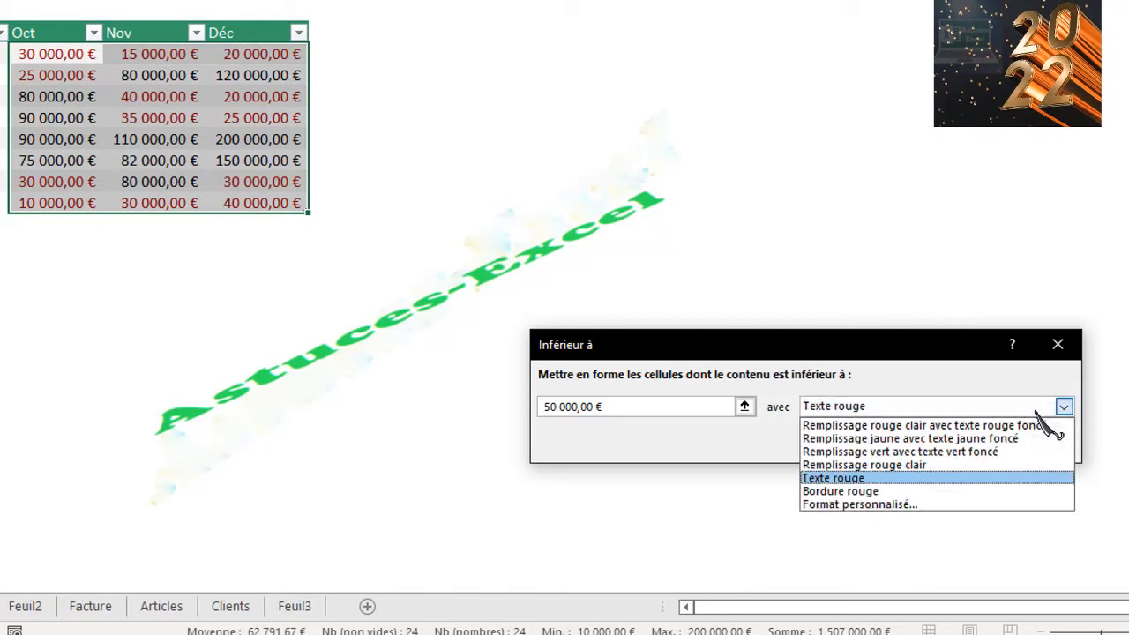
{"action": "left_click", "coordinate": [912, 465]}
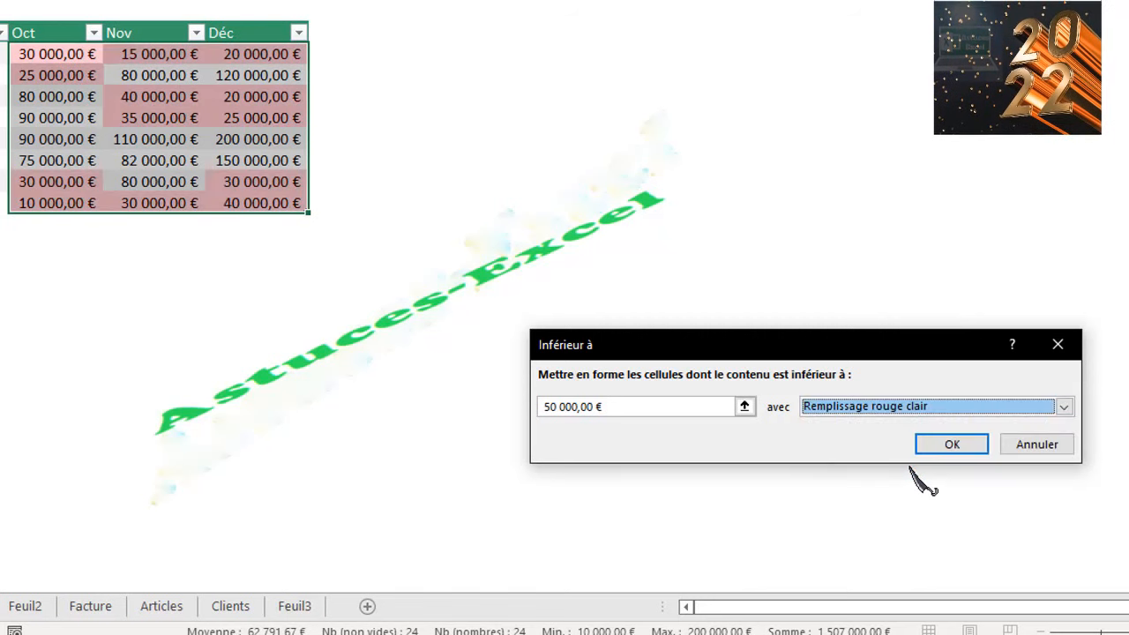
Step: Choose a custom format for the less-than rule and set its background colour to white
{"action": "left_click", "coordinate": [1064, 407]}
{"action": "left_click", "coordinate": [937, 504]}
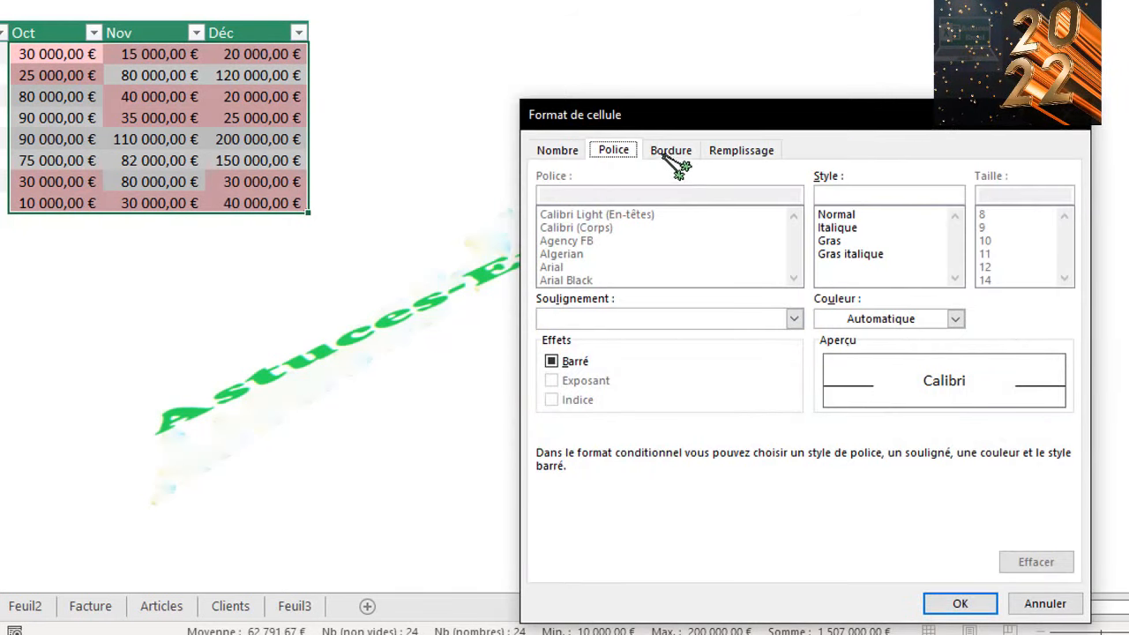
{"action": "left_click", "coordinate": [667, 155]}
{"action": "left_click", "coordinate": [743, 150]}
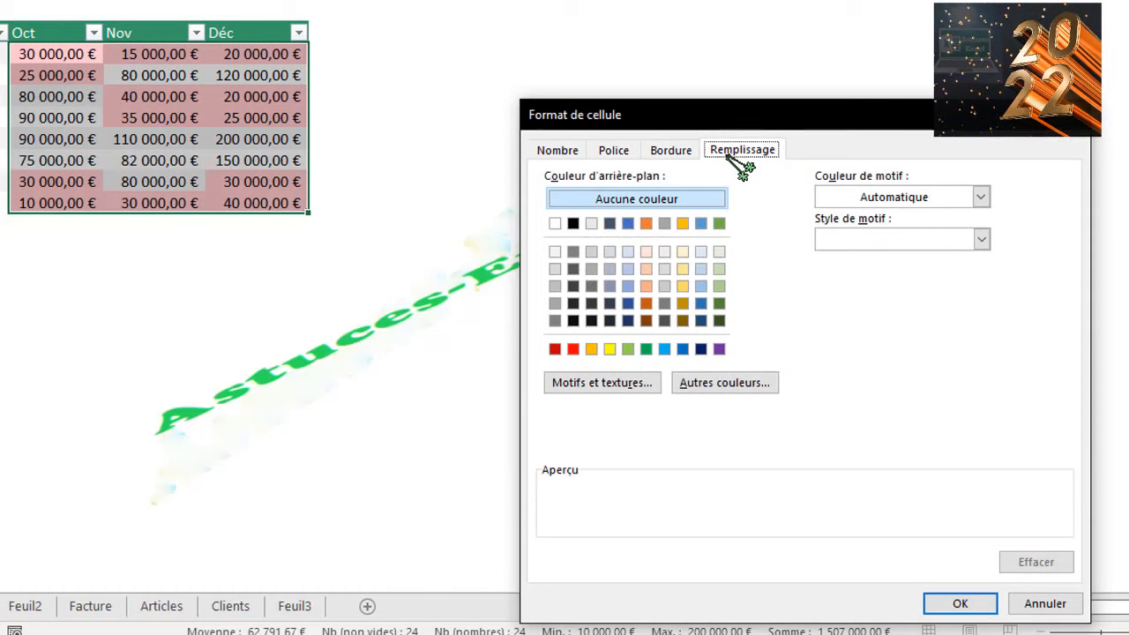
{"action": "left_click", "coordinate": [573, 349]}
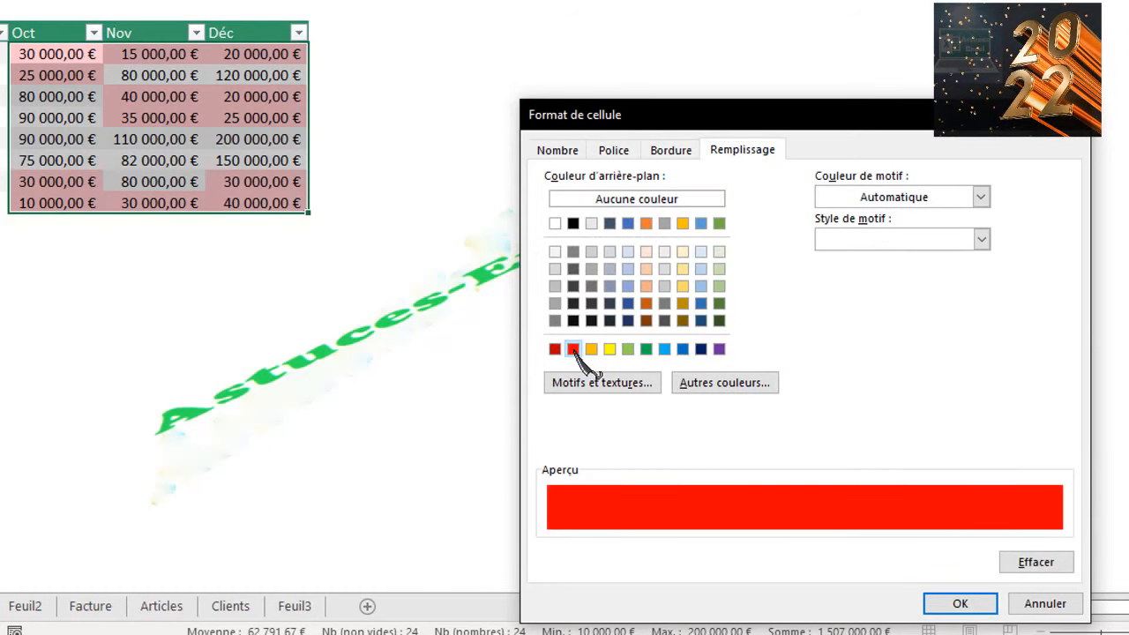
{"action": "left_click", "coordinate": [562, 224]}
Step: Set the custom format's font colour to standard red and apply the less-than rule to the amounts
{"action": "left_click", "coordinate": [617, 152]}
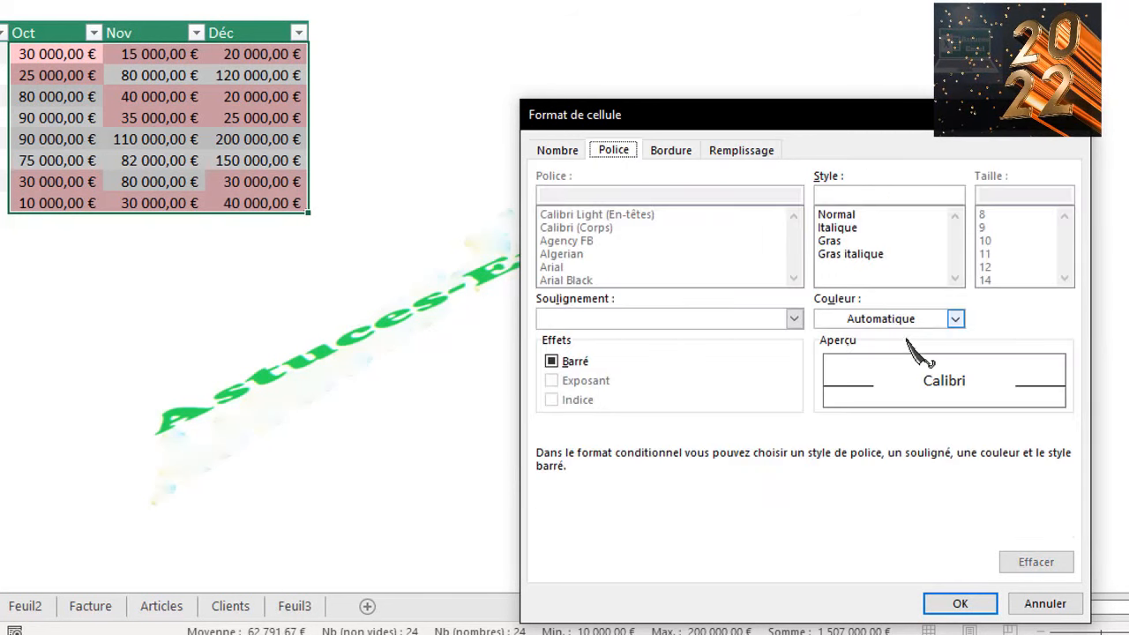
{"action": "left_click", "coordinate": [955, 318]}
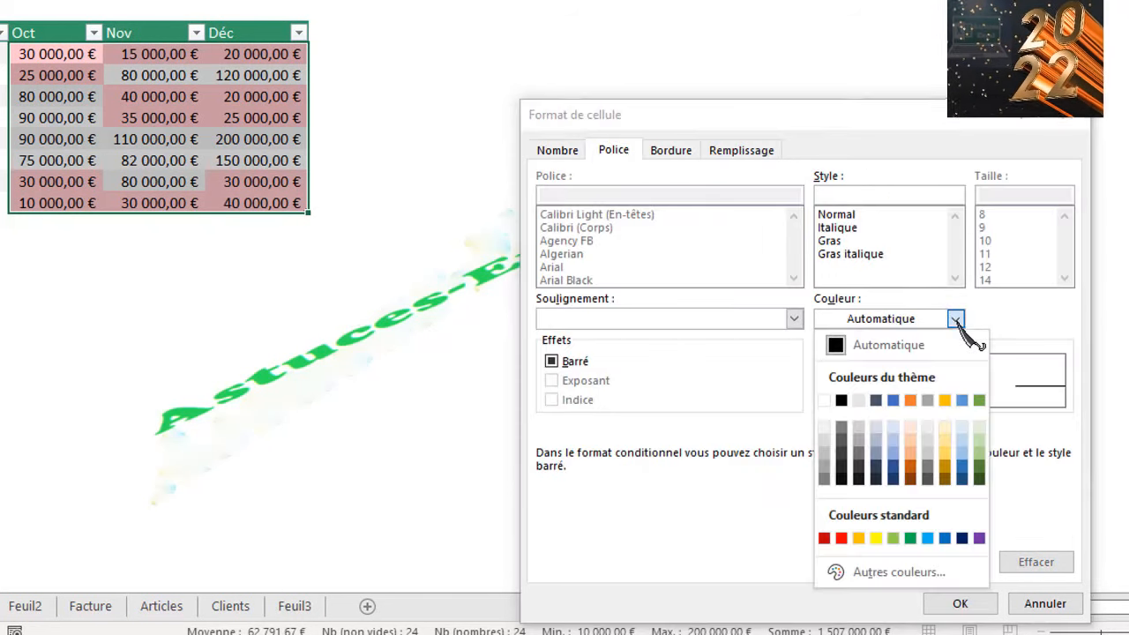
{"action": "left_click", "coordinate": [839, 534]}
{"action": "left_click", "coordinate": [963, 604]}
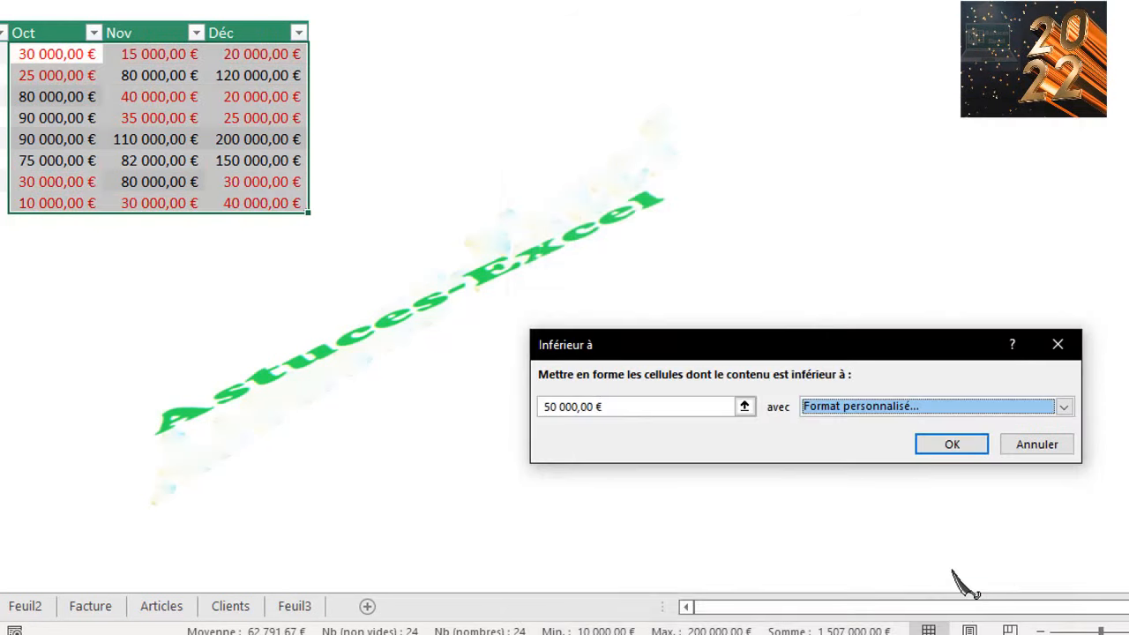
{"action": "left_click", "coordinate": [954, 445]}
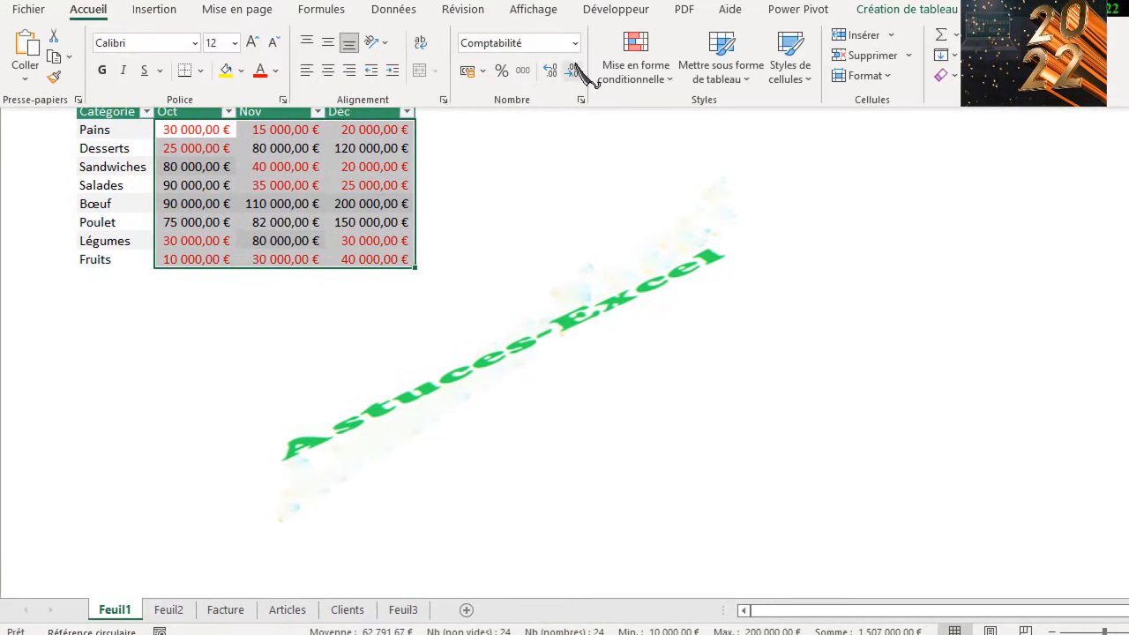
Step: Examine the available highlight cells rules, including the settings for formatting cells that contain a given text
{"action": "left_click", "coordinate": [635, 54]}
{"action": "mouse_move", "coordinate": [749, 114]}
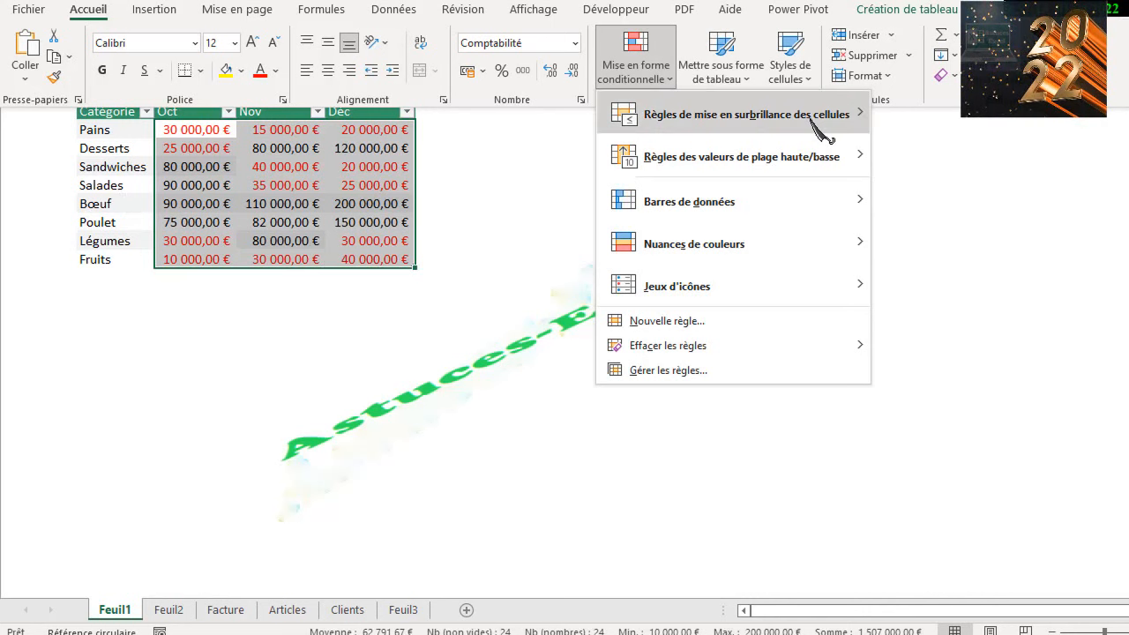
{"action": "mouse_move", "coordinate": [815, 123]}
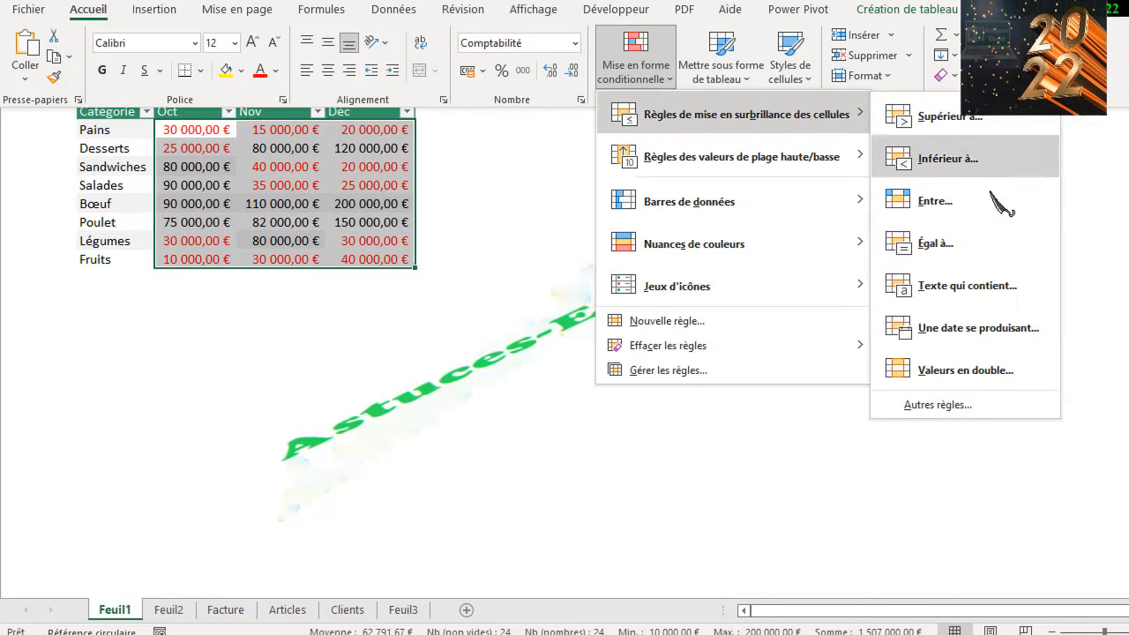
{"action": "left_click", "coordinate": [938, 287]}
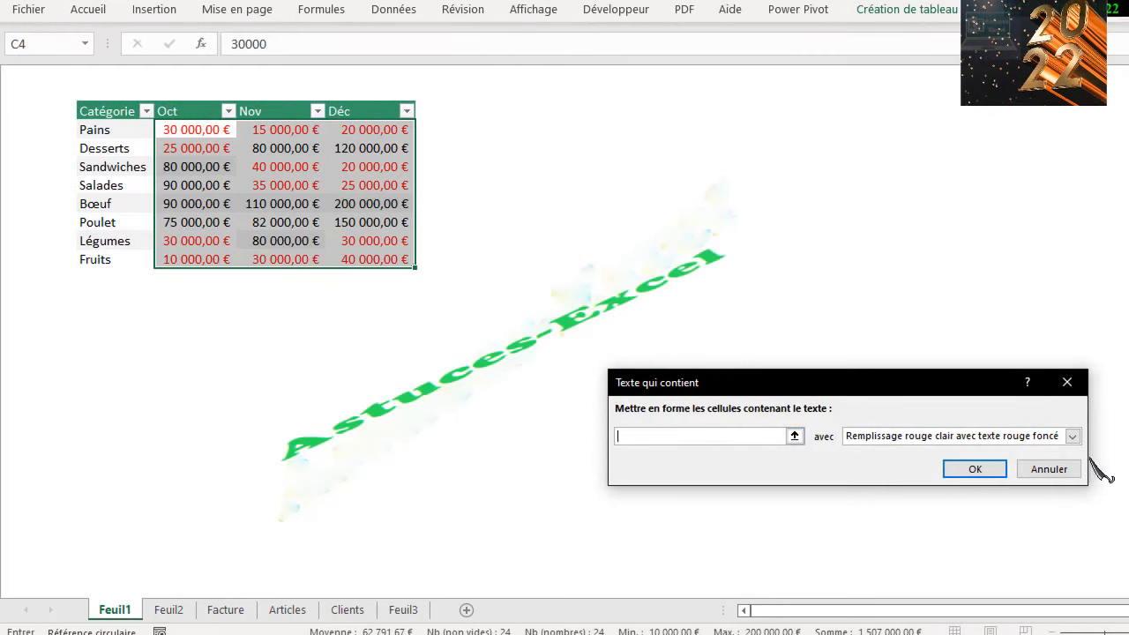
{"action": "left_click", "coordinate": [1069, 474]}
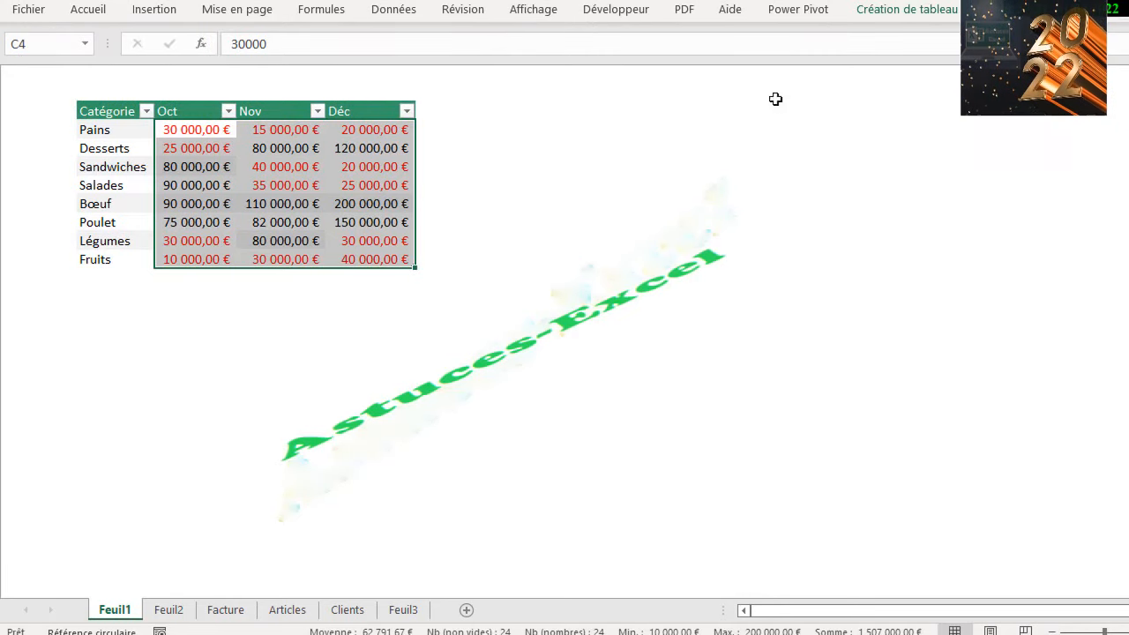
{"action": "left_click", "coordinate": [98, 10]}
{"action": "left_click", "coordinate": [633, 77]}
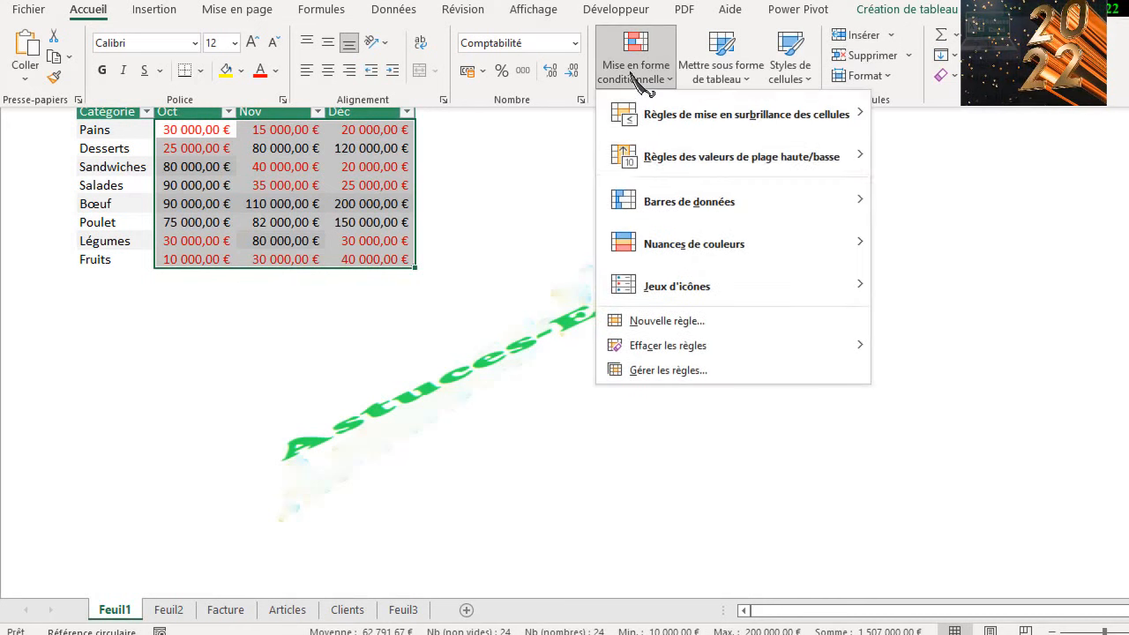
{"action": "mouse_move", "coordinate": [831, 132]}
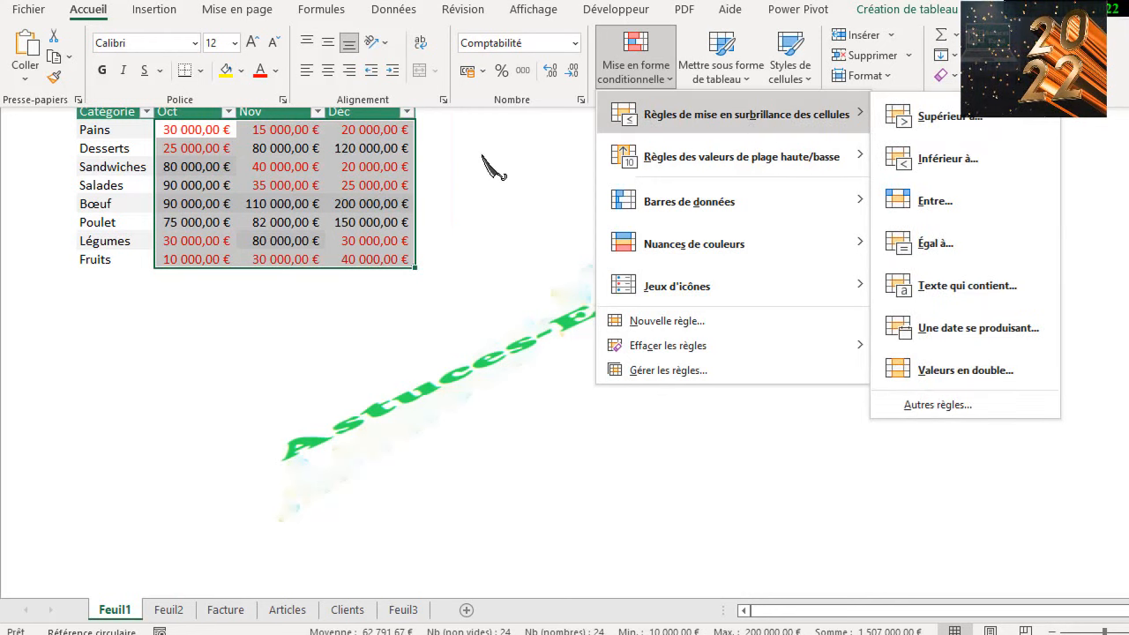
{"action": "left_click", "coordinate": [453, 202]}
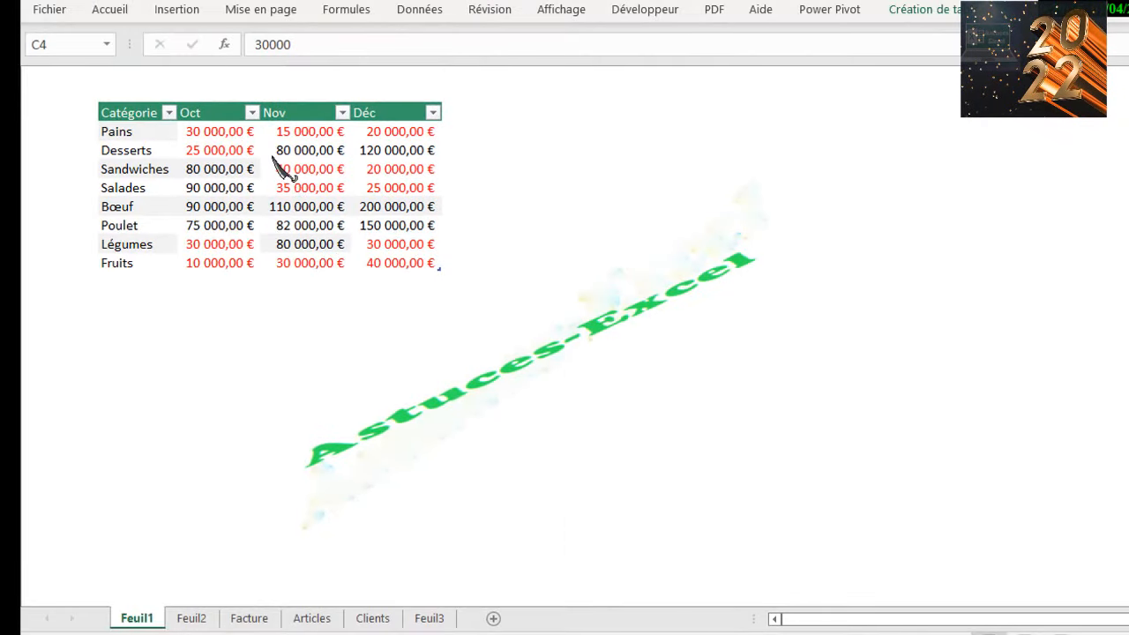
Step: Select all the monthly amounts and create a rule formatting the 10 highest values
{"action": "key", "text": "ctrl+a"}
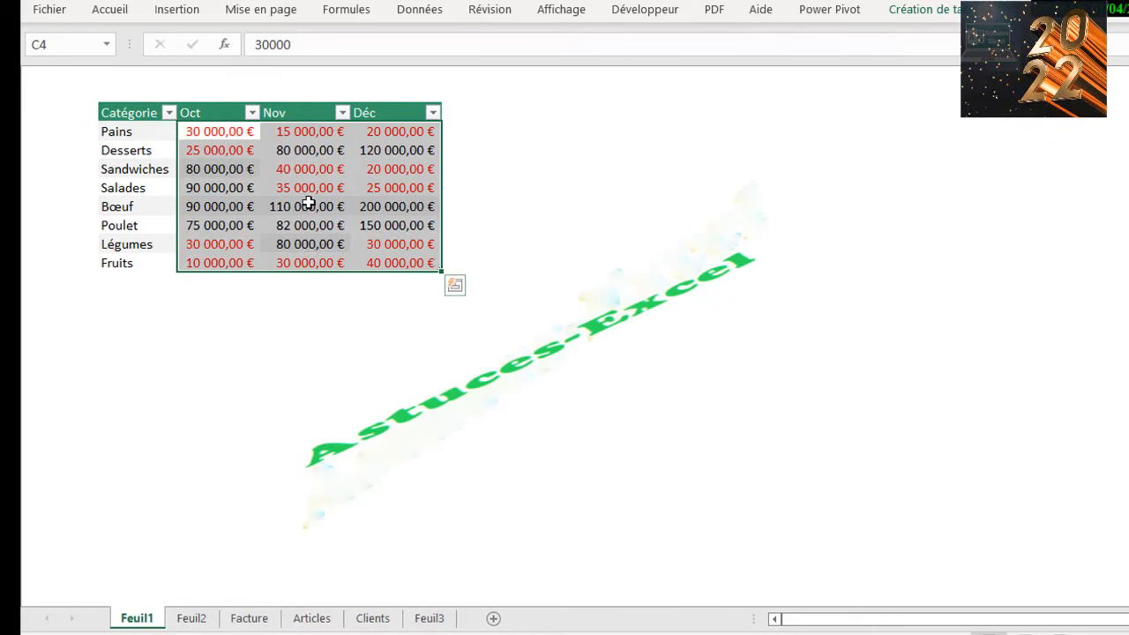
{"action": "left_click", "coordinate": [112, 11]}
{"action": "left_click", "coordinate": [663, 63]}
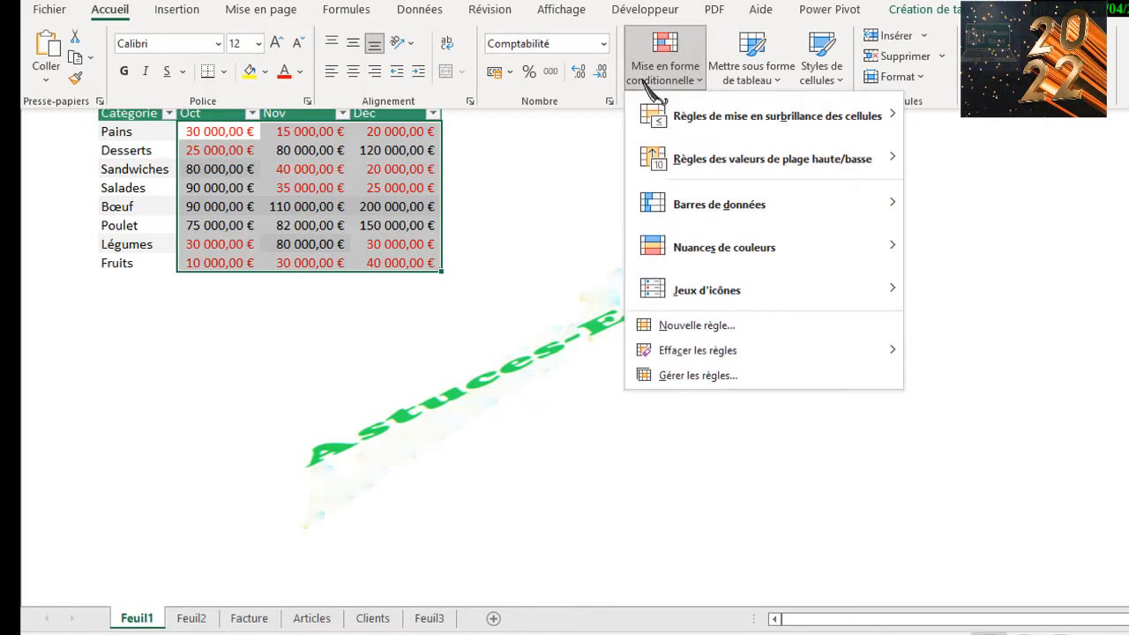
{"action": "mouse_move", "coordinate": [743, 176]}
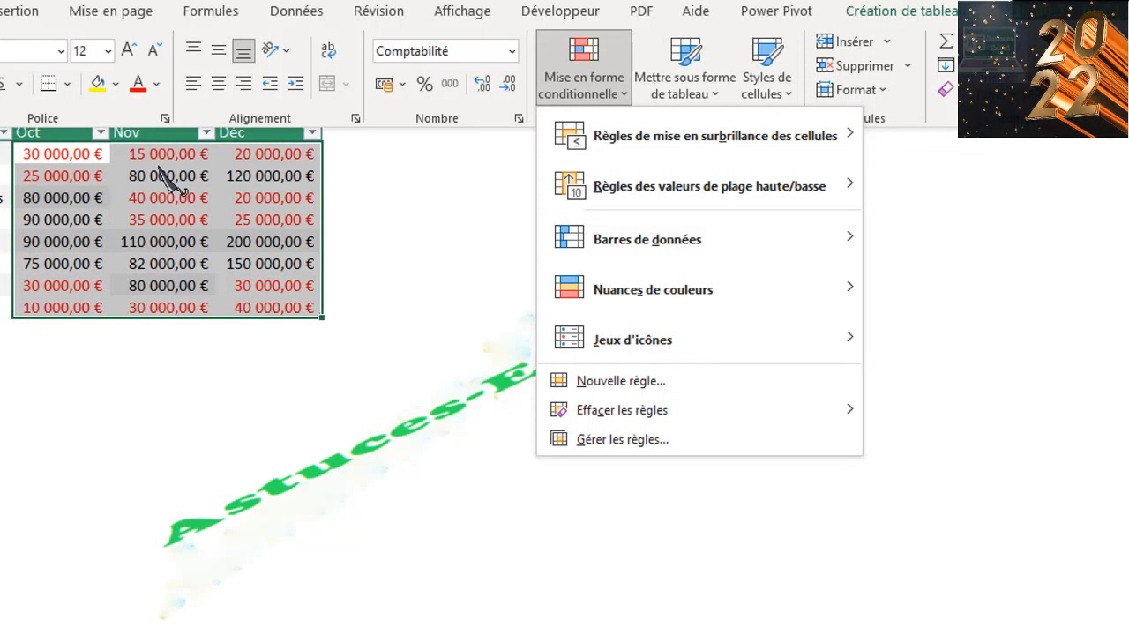
{"action": "mouse_move", "coordinate": [697, 189]}
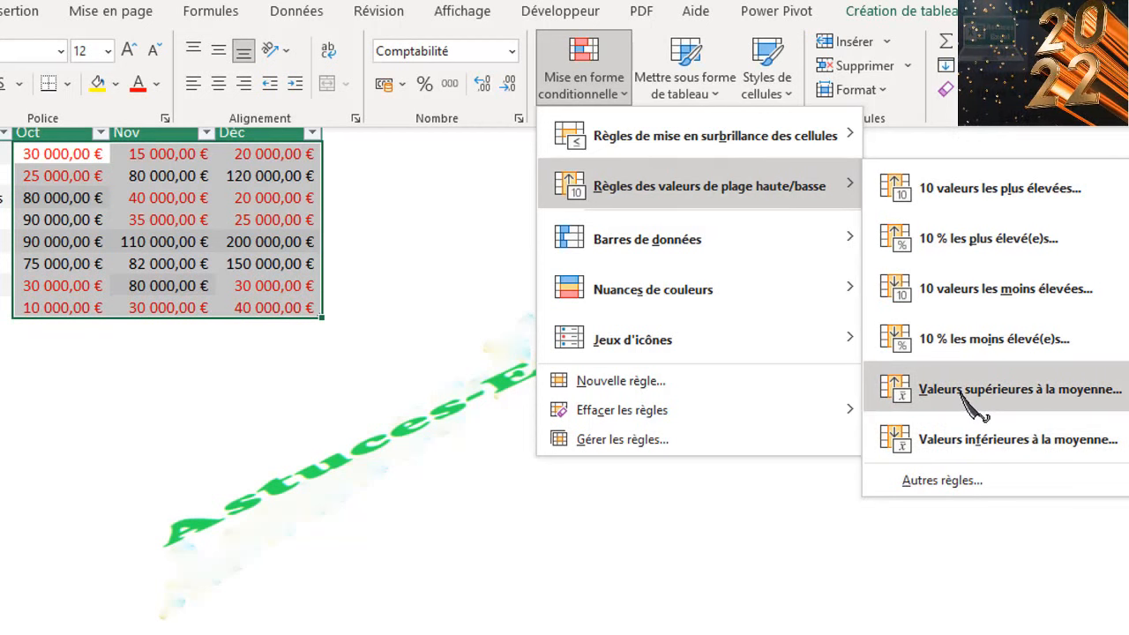
{"action": "left_click", "coordinate": [972, 212]}
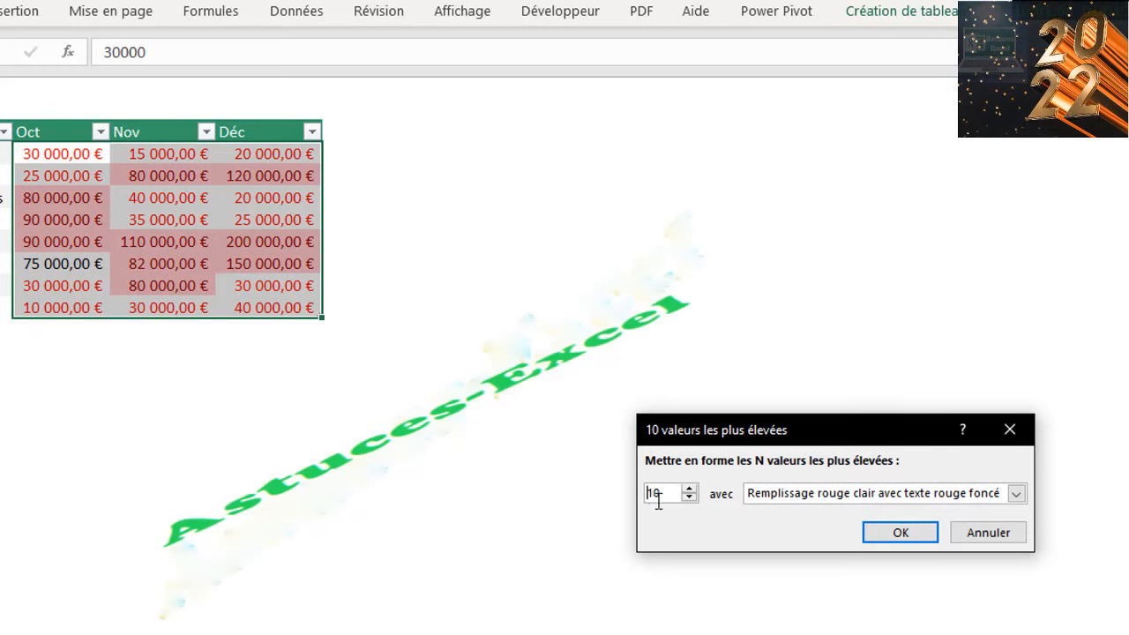
{"action": "left_click", "coordinate": [691, 498]}
{"action": "left_click", "coordinate": [691, 491]}
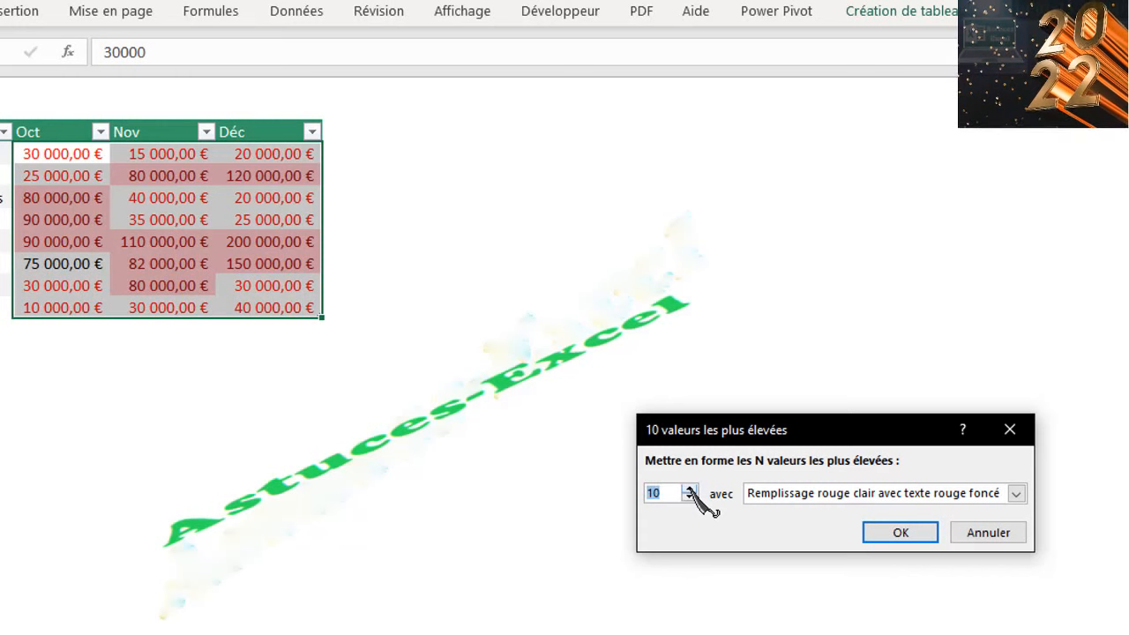
Step: Give the top 10 rule a custom format with a standard green background and apply it to the amounts
{"action": "left_click", "coordinate": [1015, 494]}
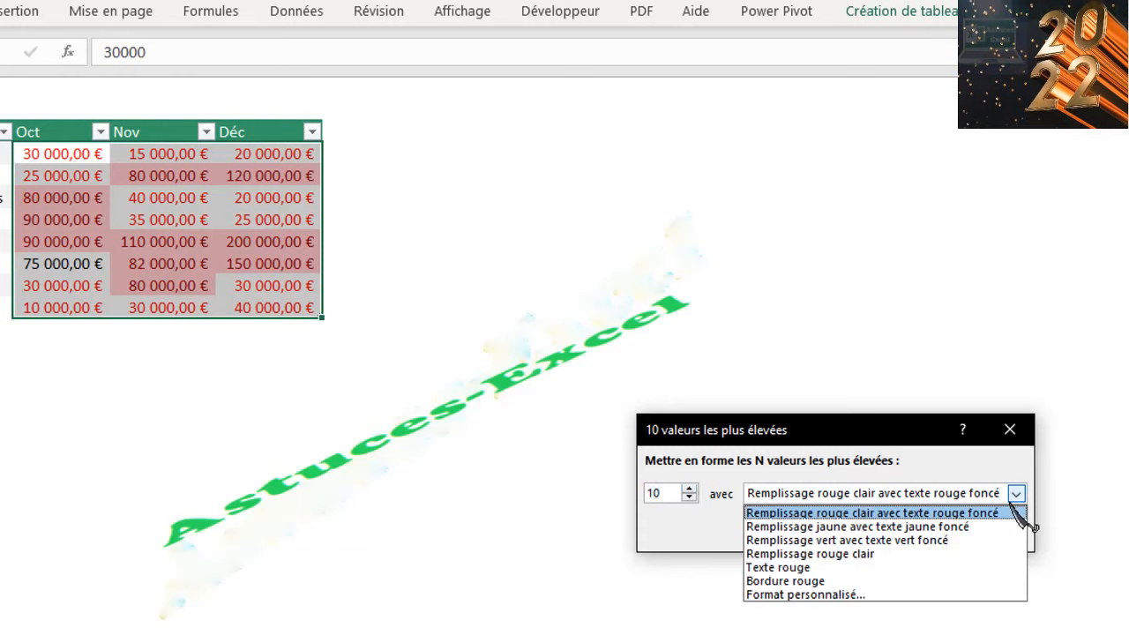
{"action": "left_click", "coordinate": [828, 595]}
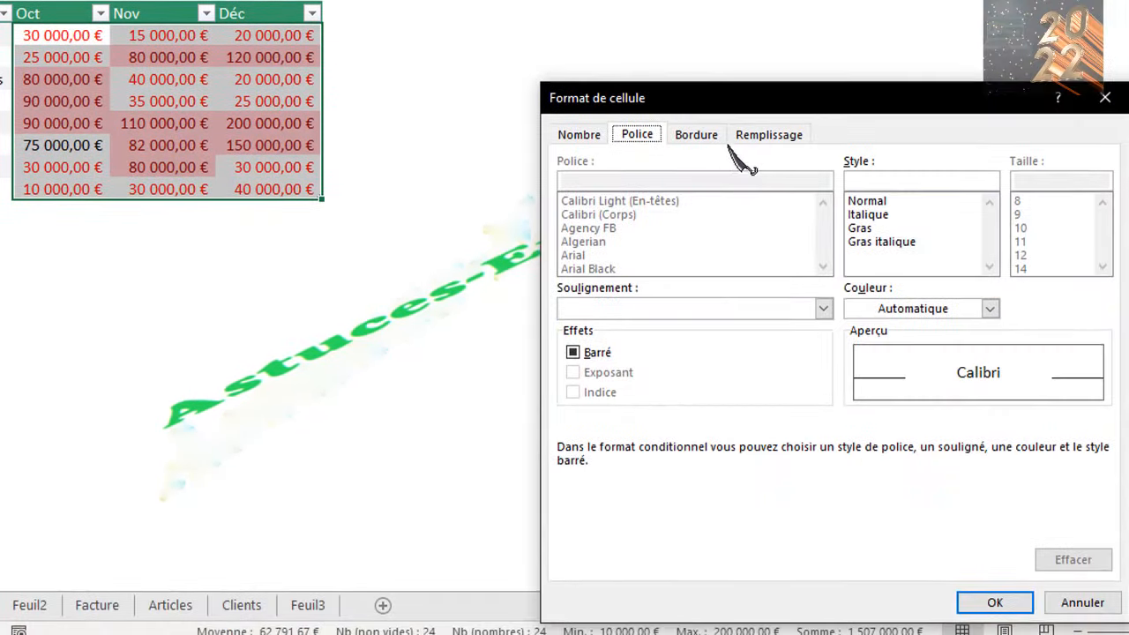
{"action": "left_click", "coordinate": [752, 139]}
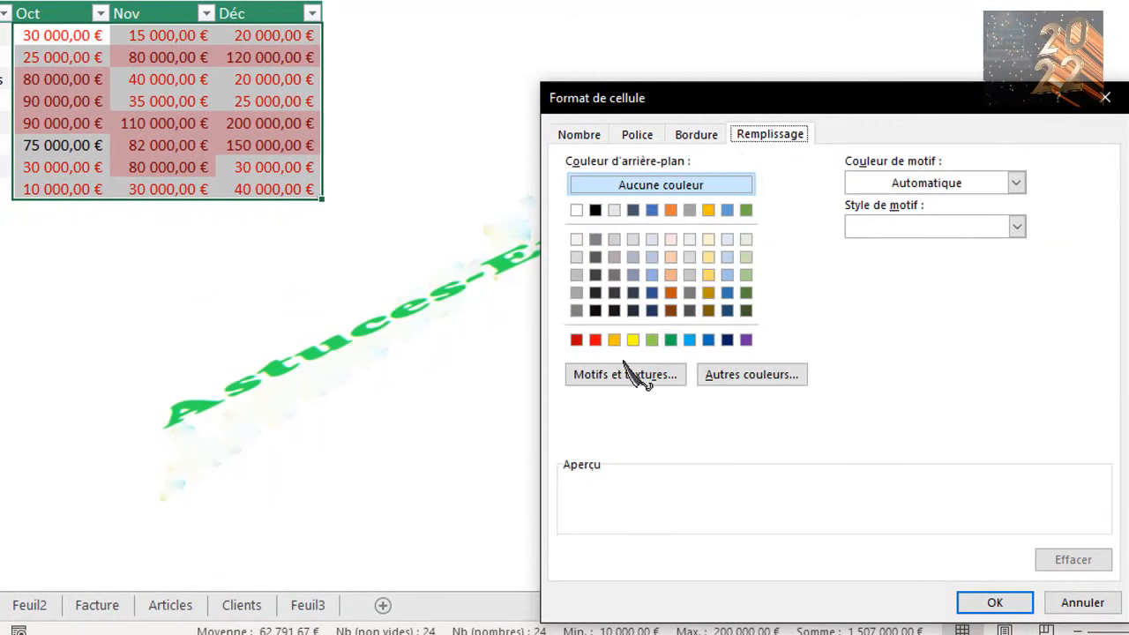
{"action": "left_click", "coordinate": [673, 342]}
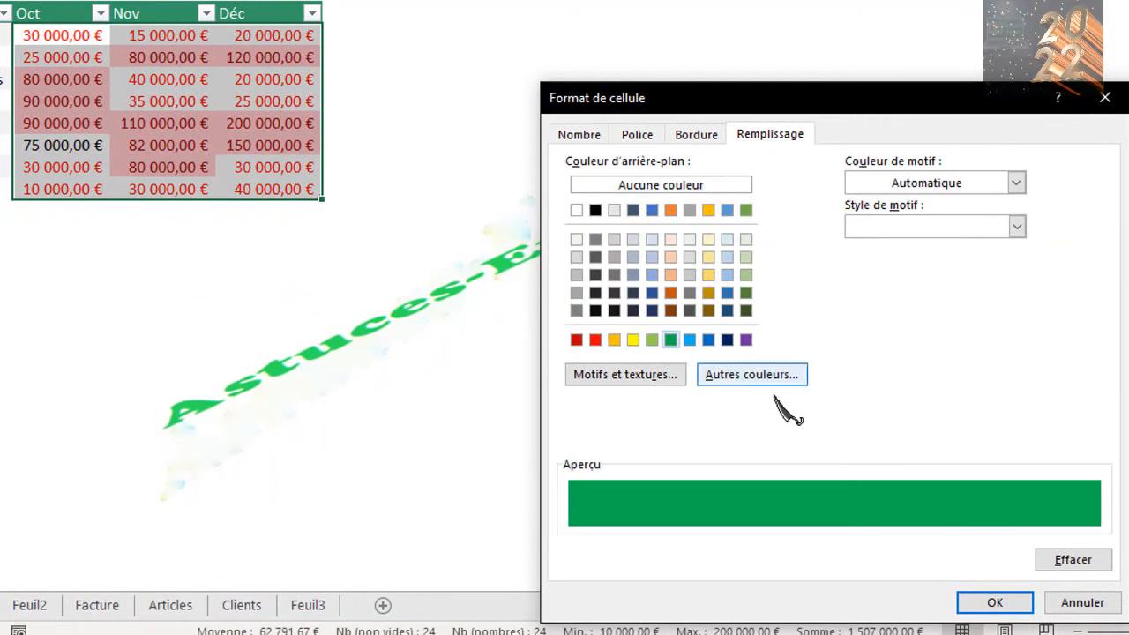
{"action": "left_click", "coordinate": [993, 604]}
{"action": "left_click", "coordinate": [871, 409]}
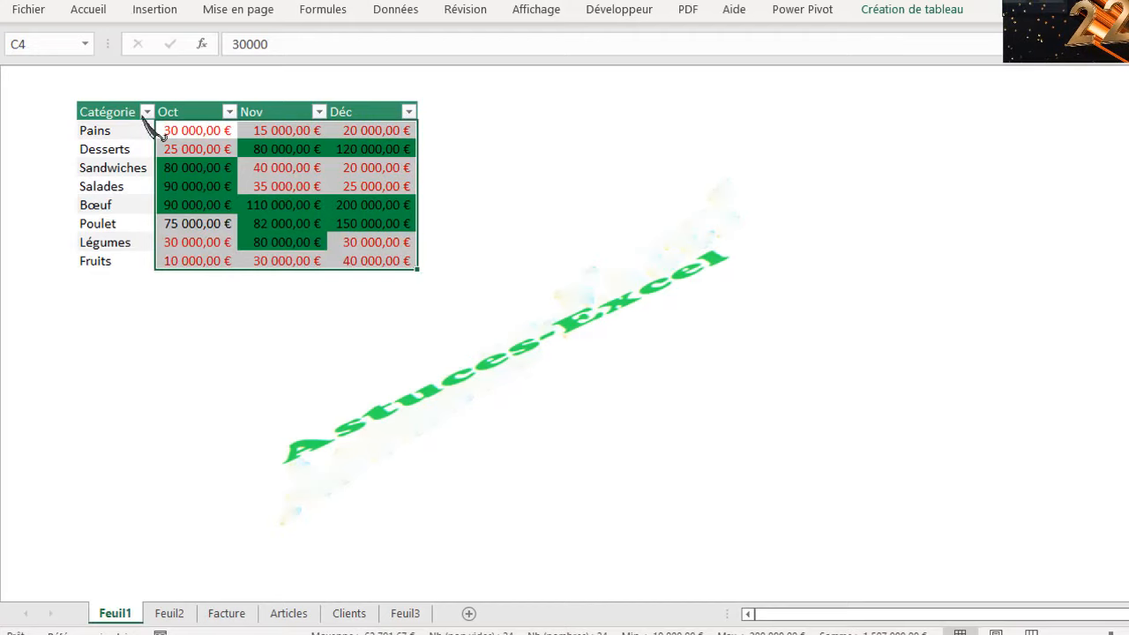
{"action": "left_click", "coordinate": [93, 11]}
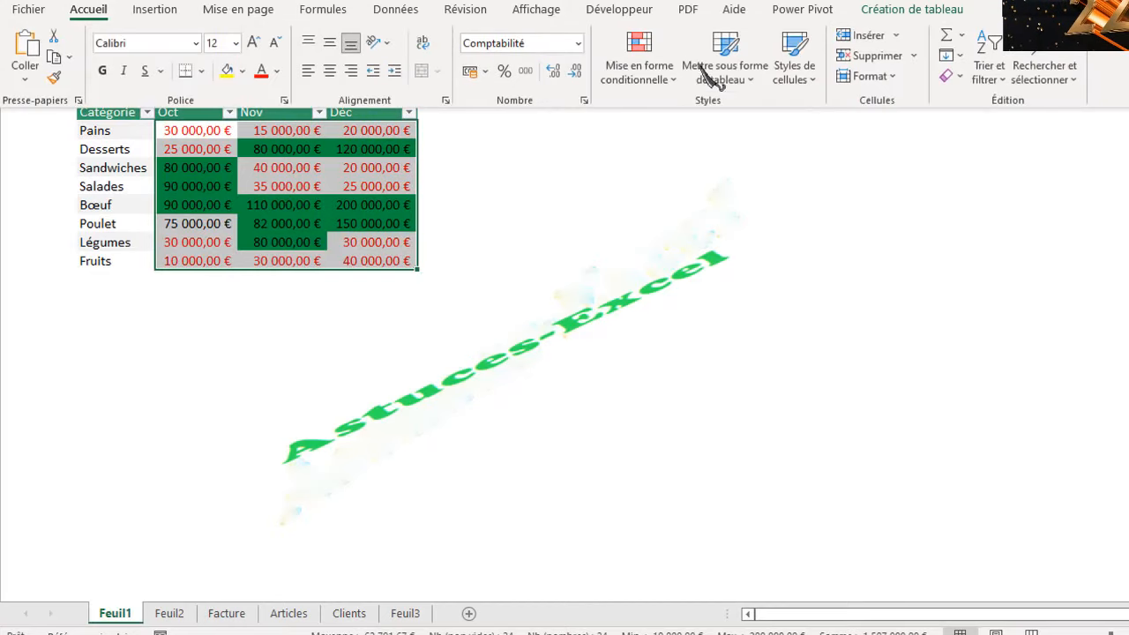
{"action": "left_click", "coordinate": [648, 72]}
{"action": "mouse_move", "coordinate": [702, 210]}
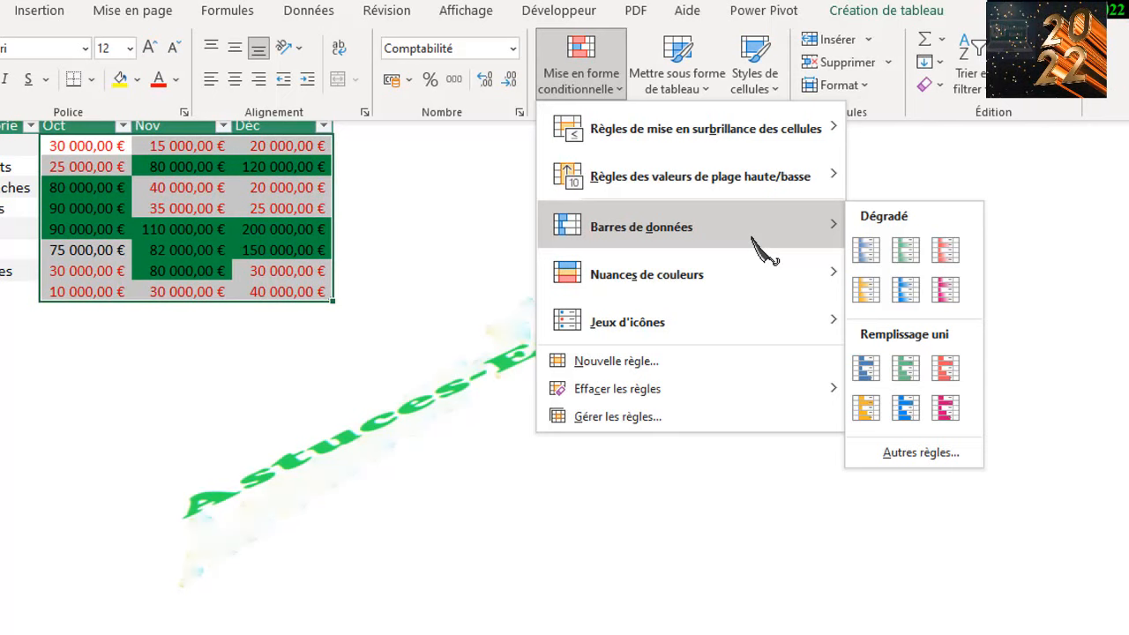
{"action": "left_click", "coordinate": [280, 249]}
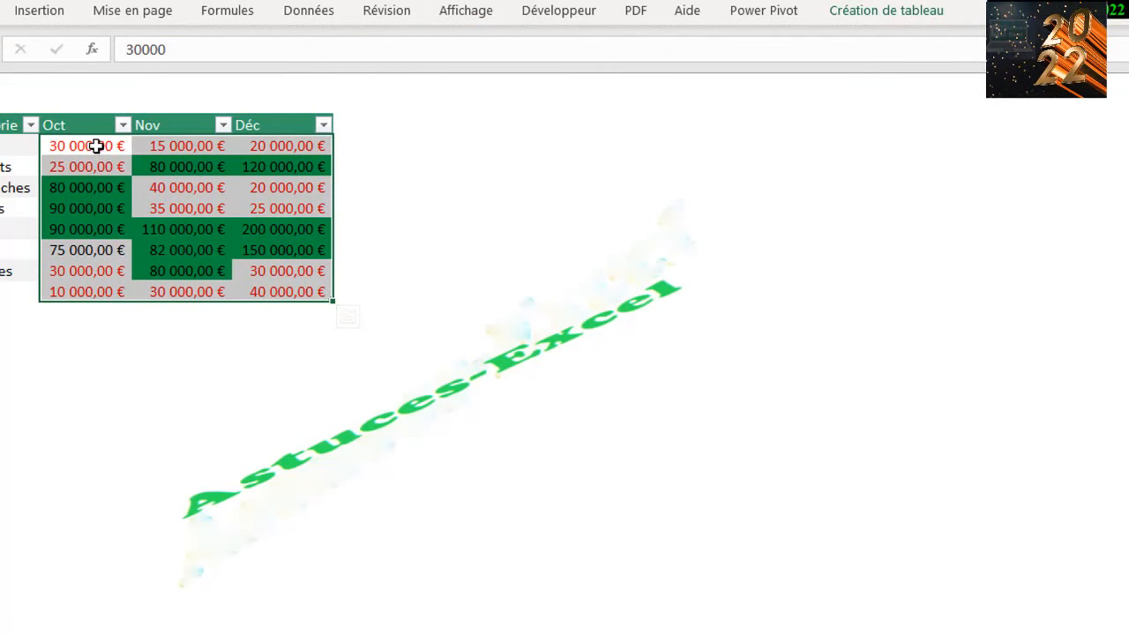
Step: Apply orange gradient data bars to the October amounts
{"action": "left_click_drag", "start_coordinate": [96, 145], "coordinate": [86, 282]}
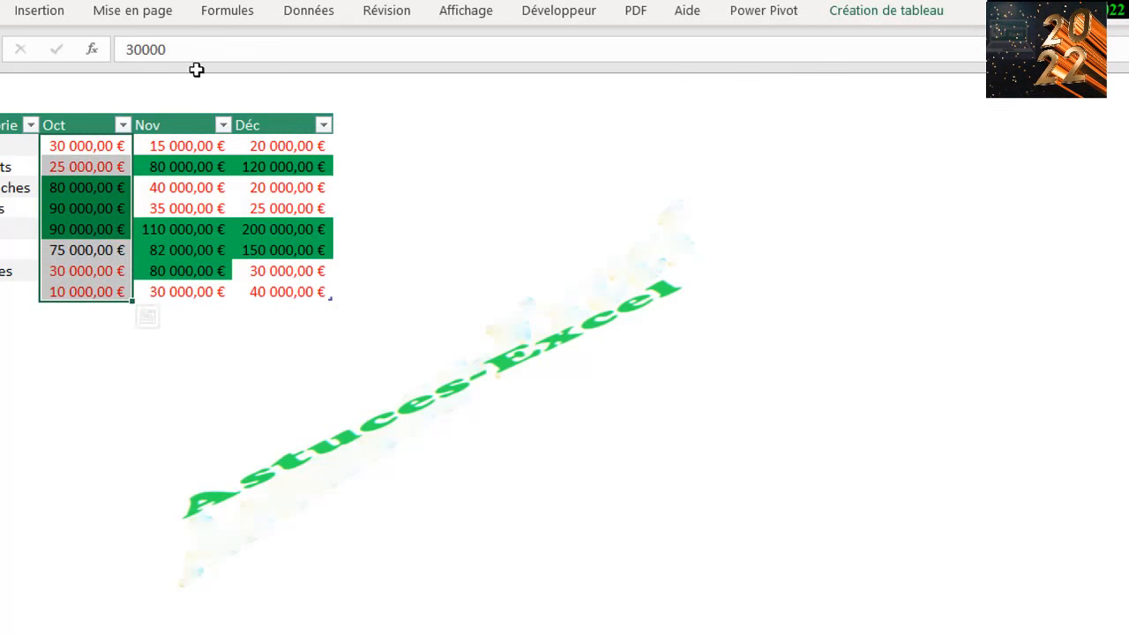
{"action": "left_click", "coordinate": [0, 11]}
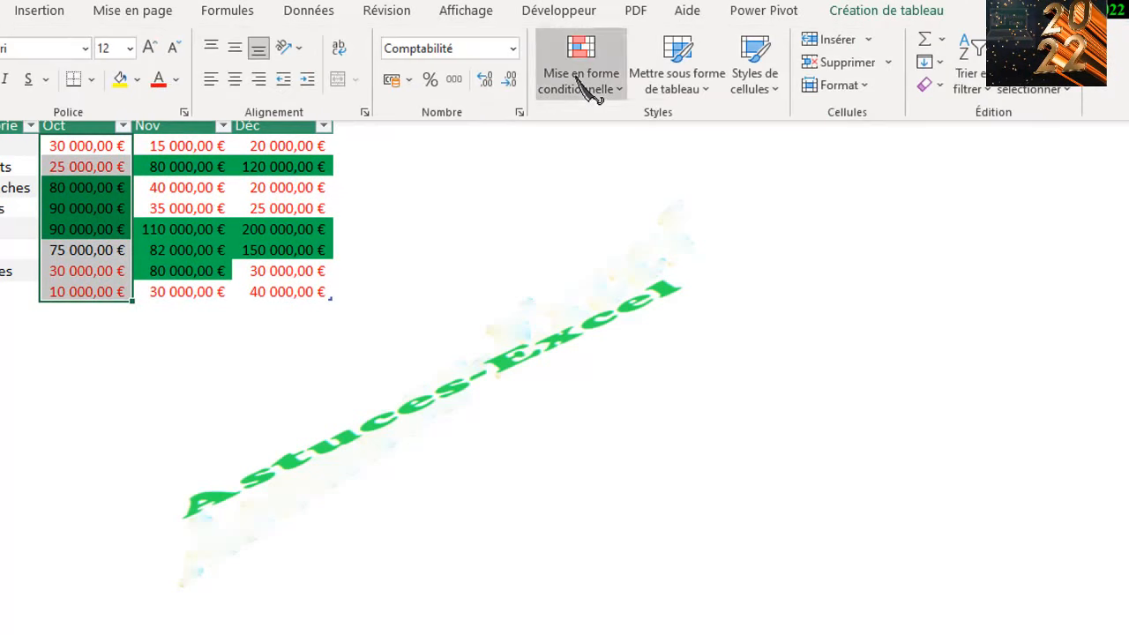
{"action": "left_click", "coordinate": [582, 88]}
{"action": "mouse_move", "coordinate": [713, 233]}
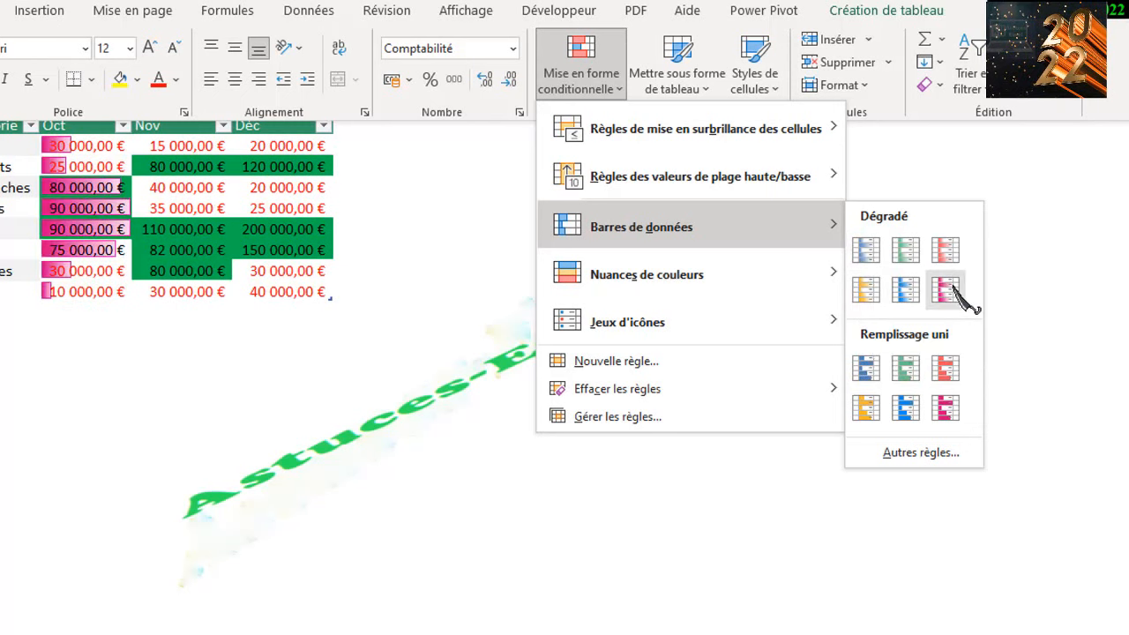
{"action": "left_click", "coordinate": [874, 292]}
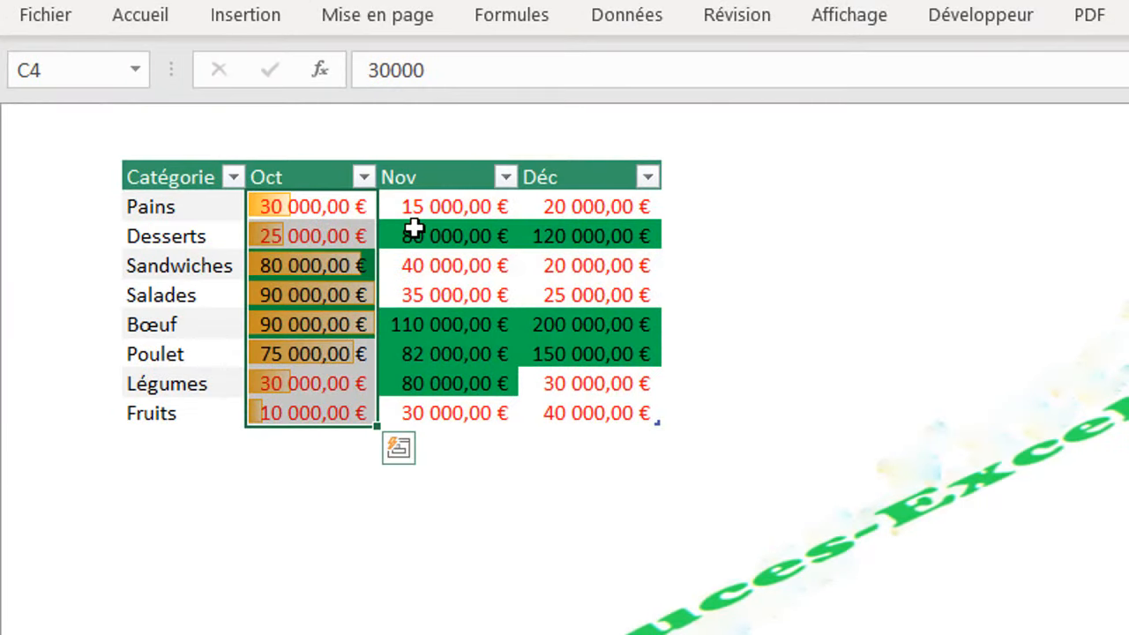
{"action": "left_click", "coordinate": [141, 15]}
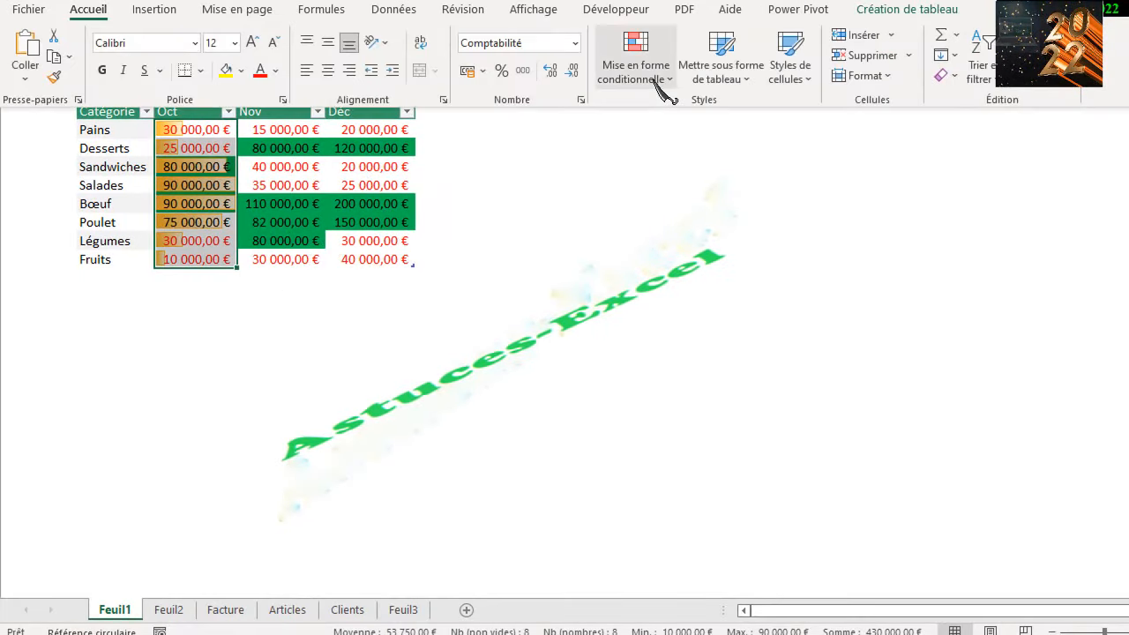
{"action": "left_click", "coordinate": [660, 84]}
{"action": "mouse_move", "coordinate": [729, 252]}
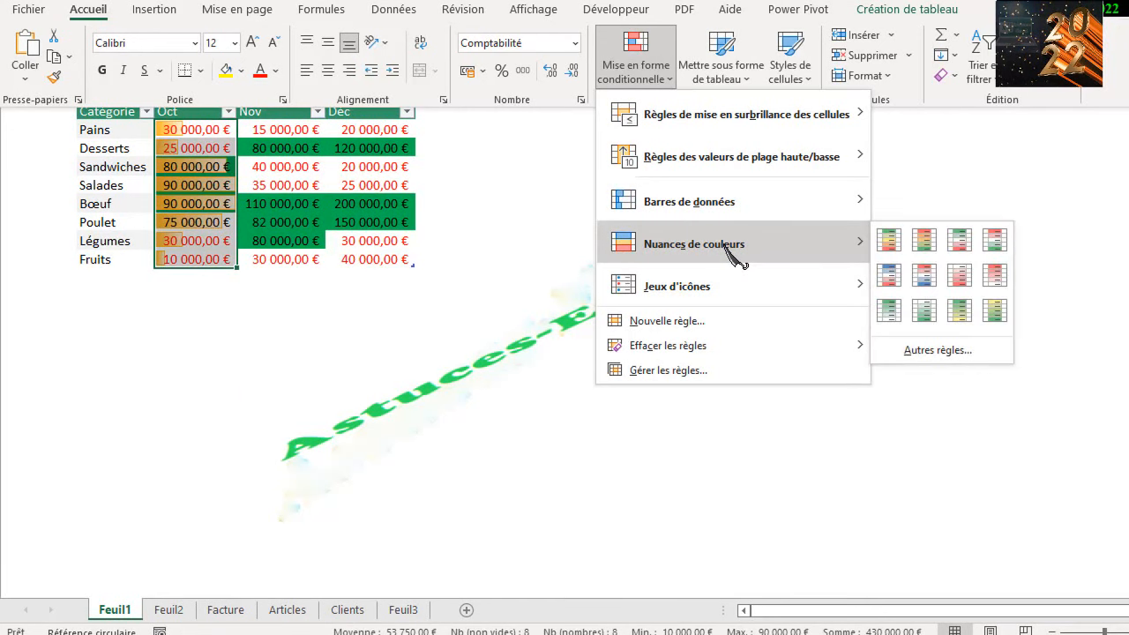
{"action": "left_click", "coordinate": [398, 246]}
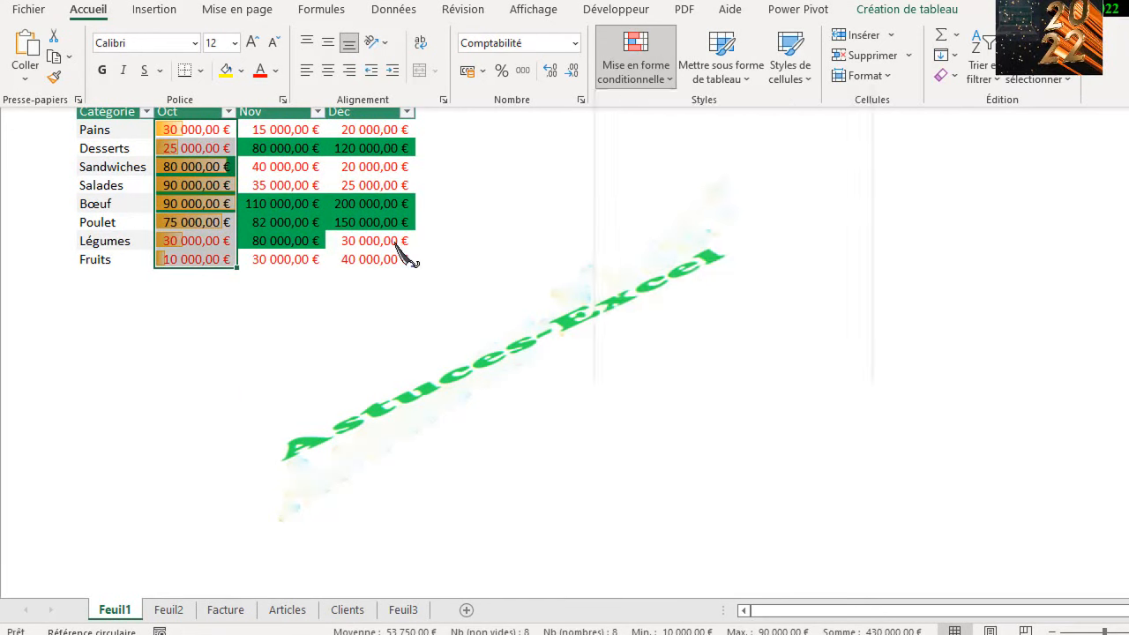
Step: Clear the conditional formatting rules from the November and December amounts
{"action": "left_click", "coordinate": [277, 155]}
{"action": "left_click", "coordinate": [277, 131]}
{"action": "left_click_drag", "start_coordinate": [277, 130], "coordinate": [277, 260]}
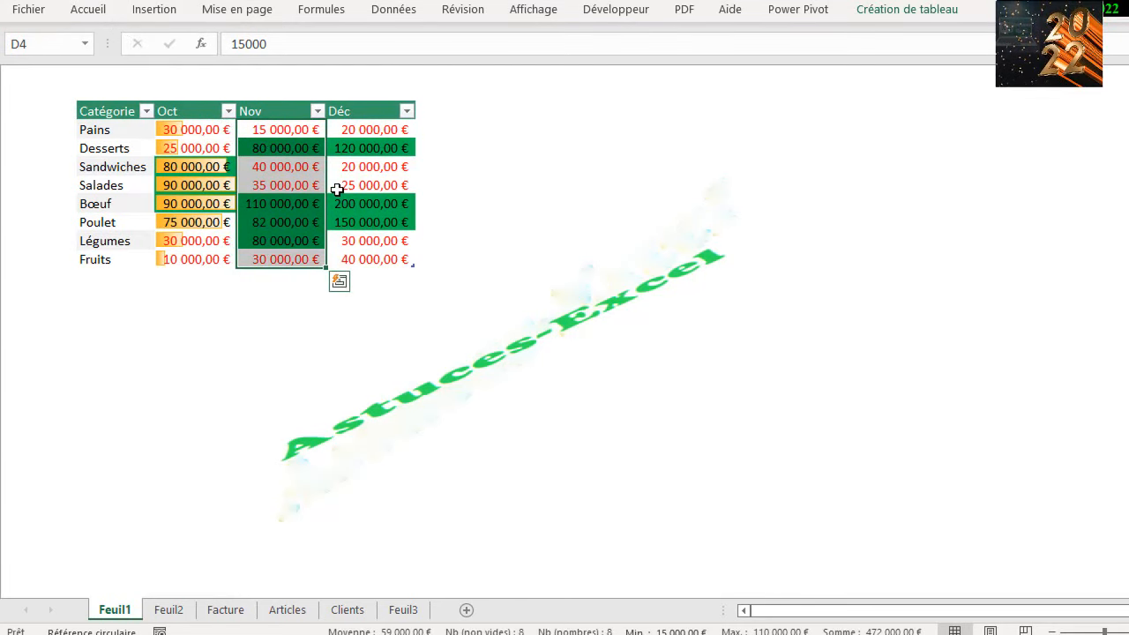
{"action": "left_click_drag", "start_coordinate": [282, 129], "coordinate": [410, 250]}
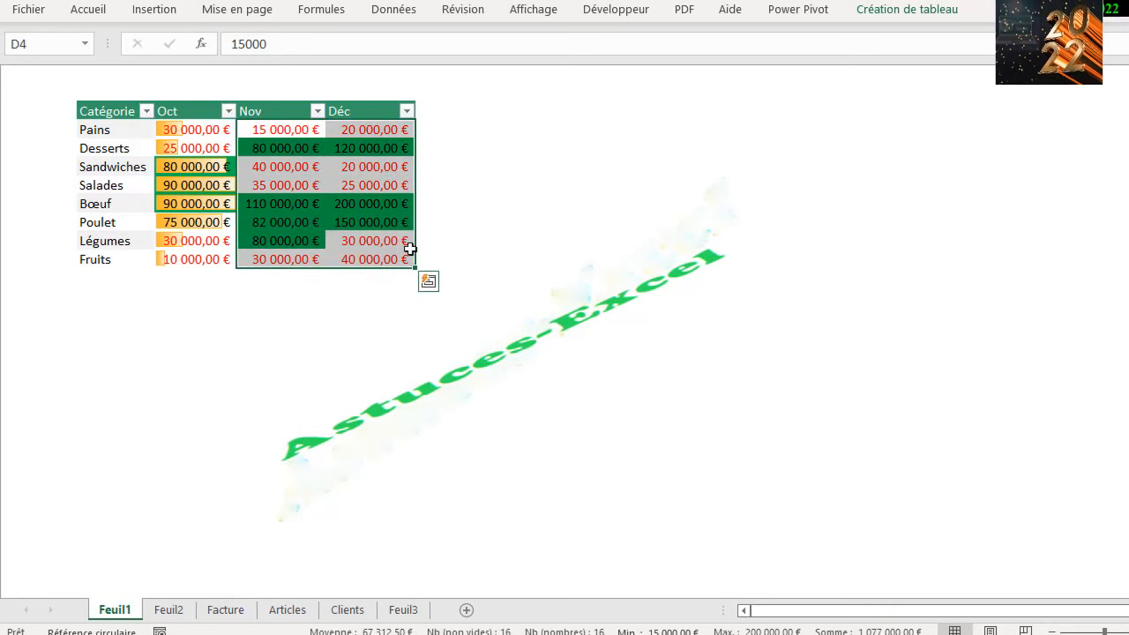
{"action": "left_click", "coordinate": [92, 14]}
{"action": "left_click", "coordinate": [660, 79]}
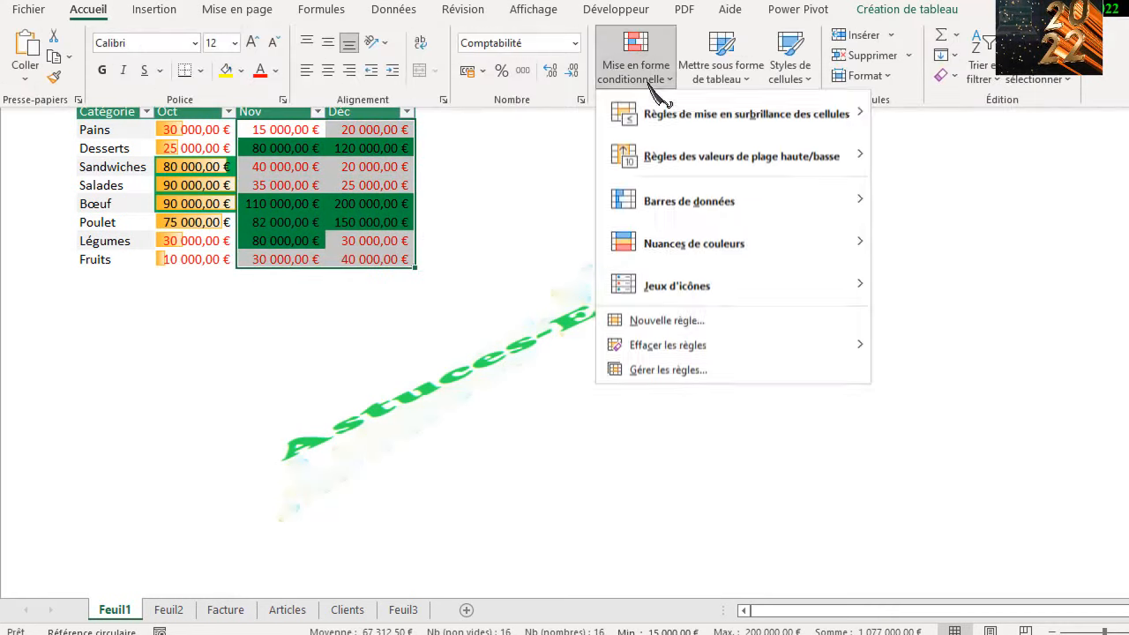
{"action": "mouse_move", "coordinate": [741, 346]}
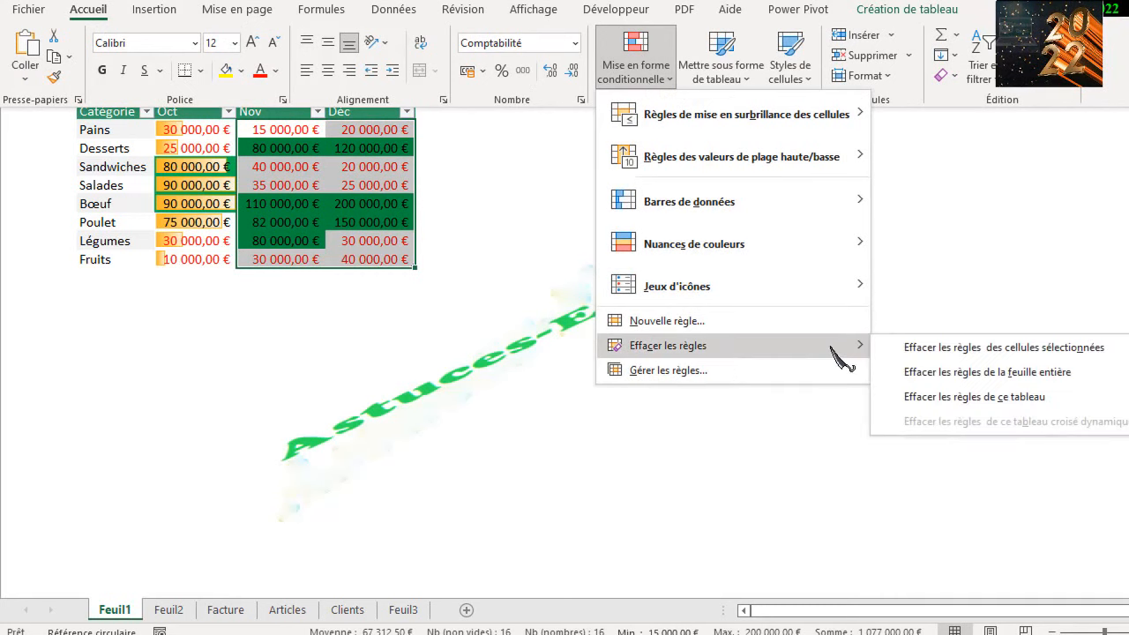
{"action": "left_click", "coordinate": [949, 353]}
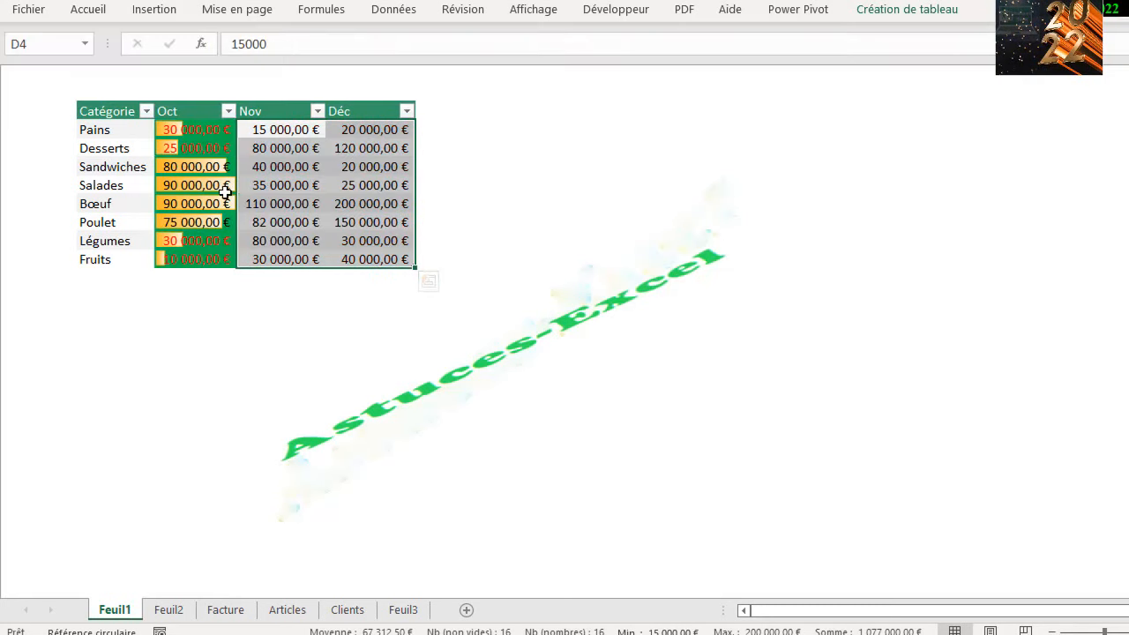
Step: Apply the green-white colour scale to the November amounts
{"action": "left_click", "coordinate": [285, 172]}
{"action": "left_click_drag", "start_coordinate": [274, 129], "coordinate": [301, 260]}
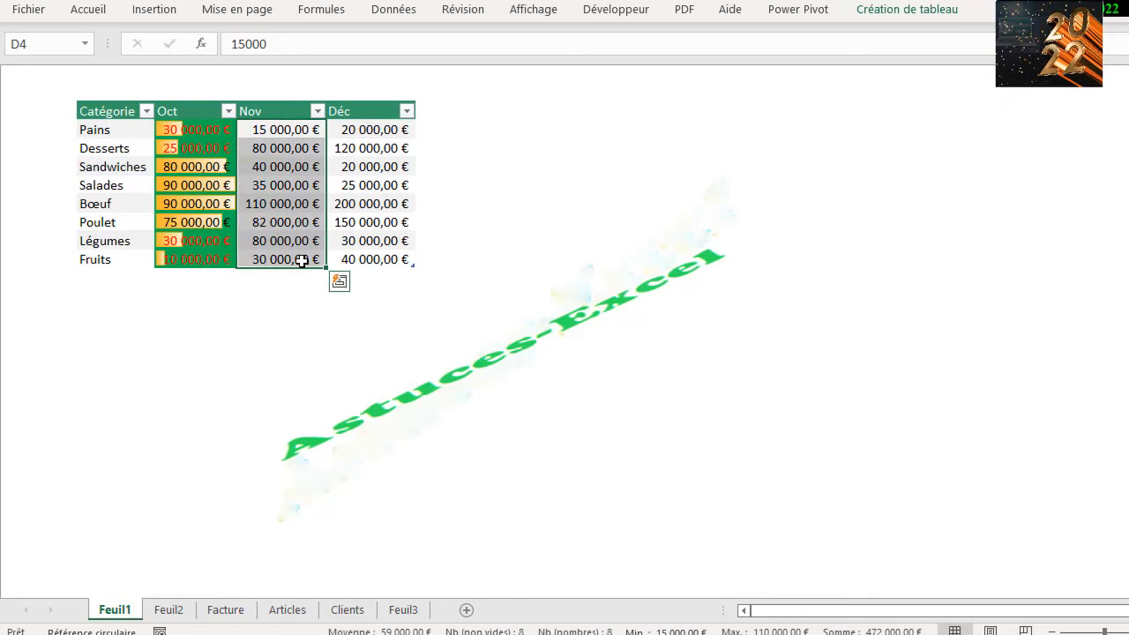
{"action": "left_click", "coordinate": [88, 10]}
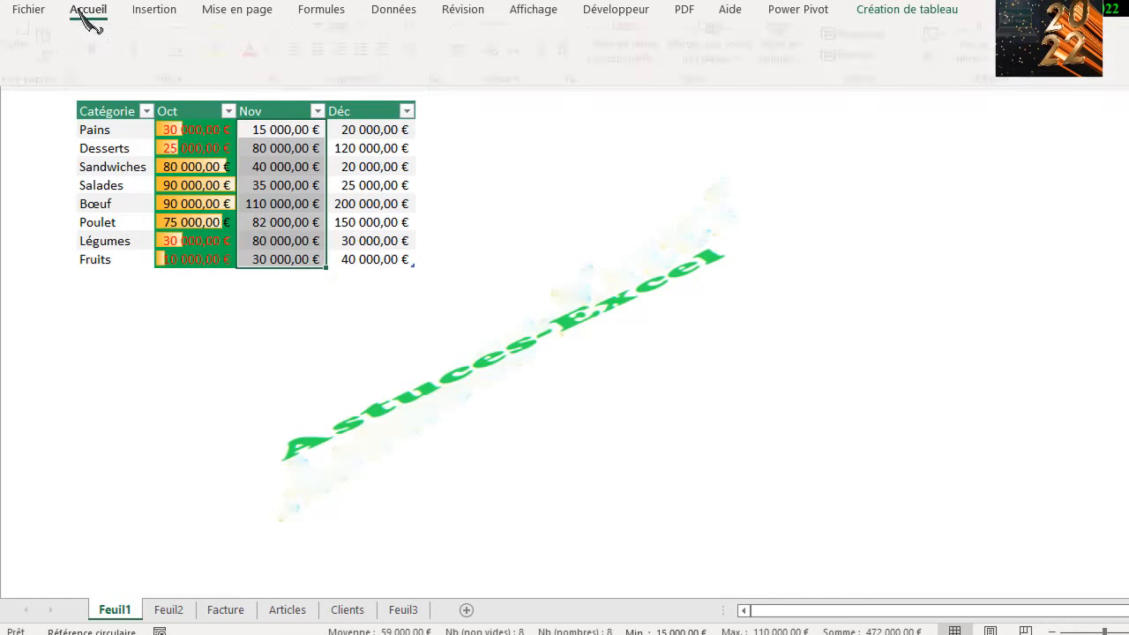
{"action": "left_click", "coordinate": [659, 79]}
{"action": "mouse_move", "coordinate": [734, 267]}
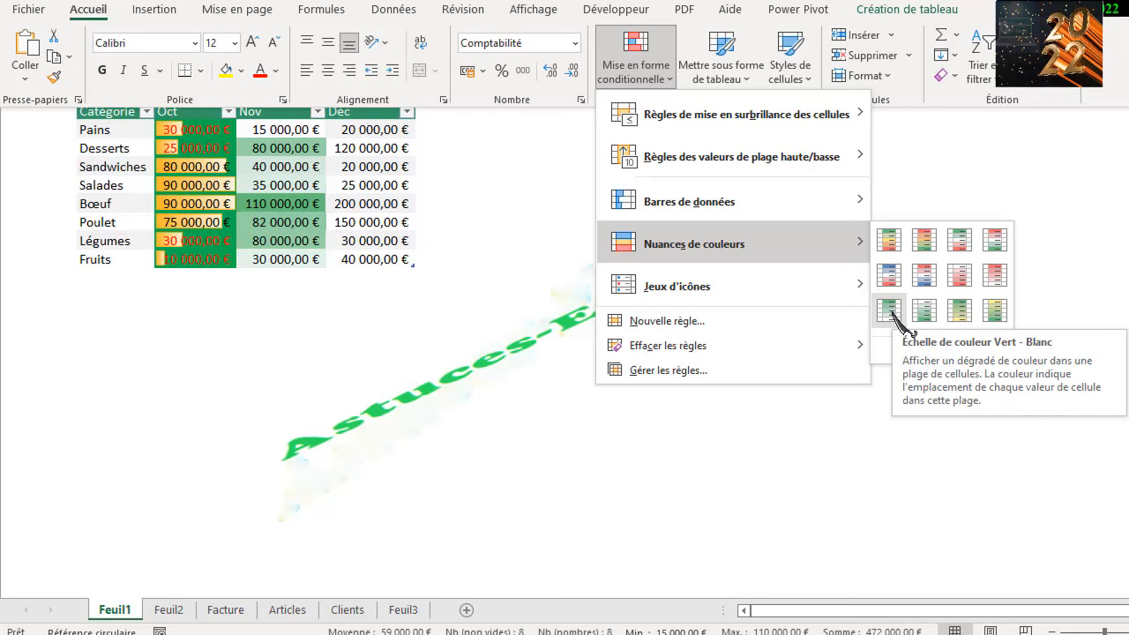
{"action": "left_click", "coordinate": [889, 310]}
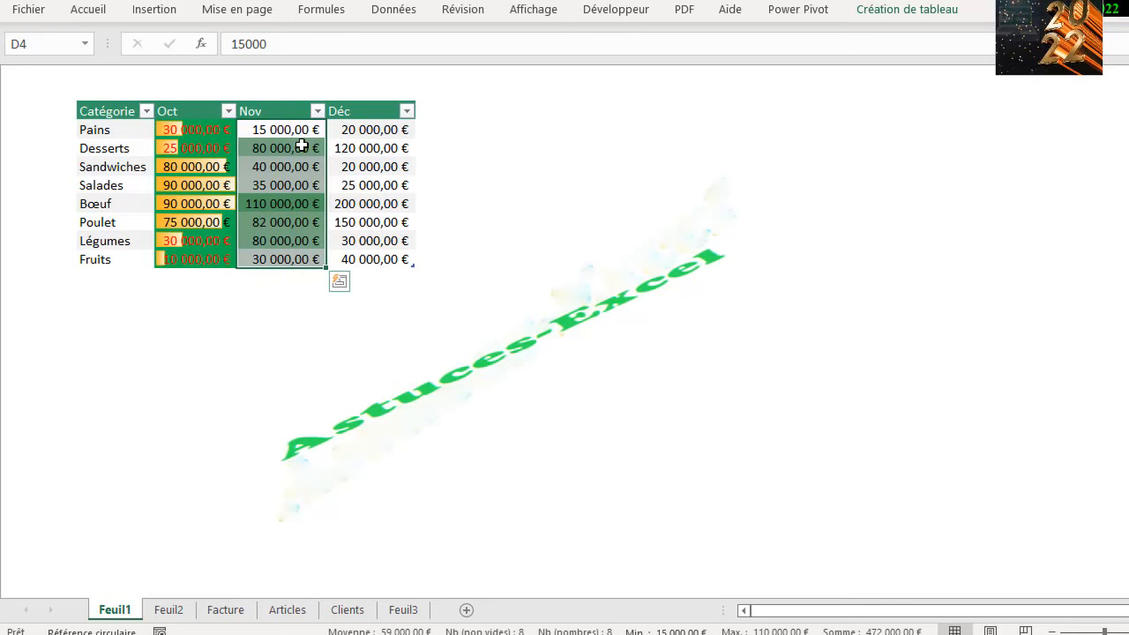
Step: Apply the three-star icon set to the December amounts
{"action": "left_click", "coordinate": [279, 129]}
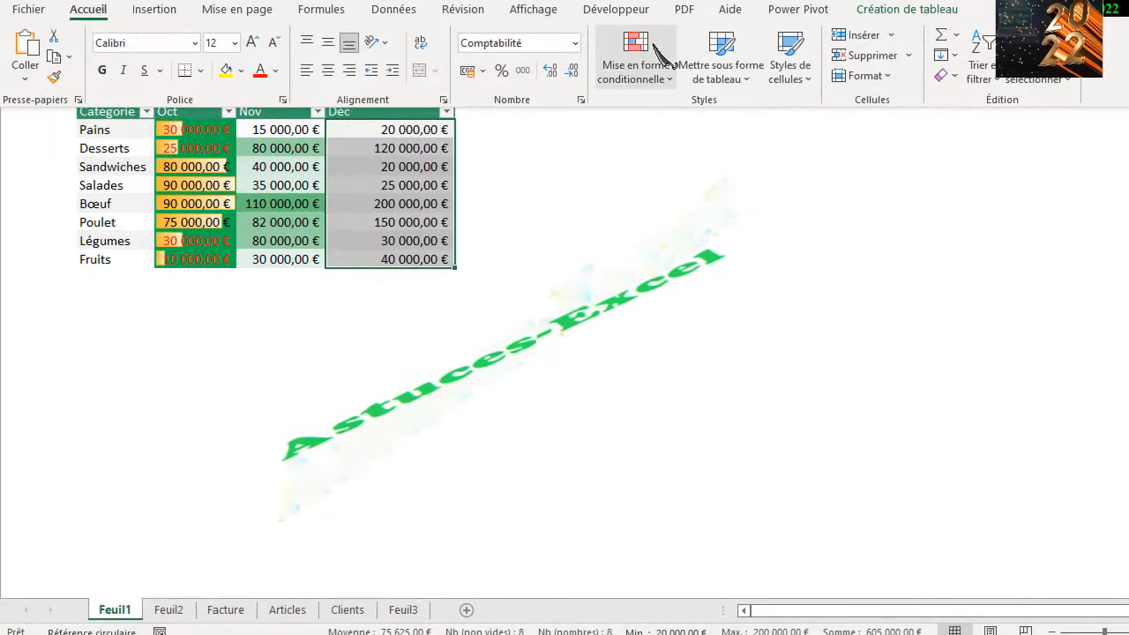
{"action": "left_click", "coordinate": [632, 77]}
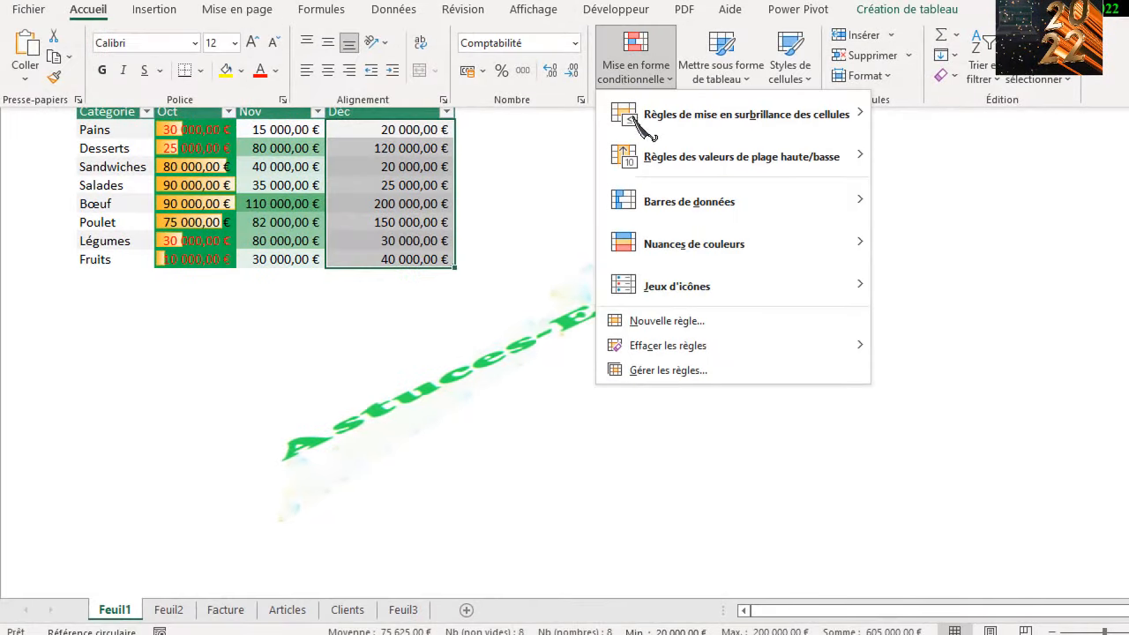
{"action": "mouse_move", "coordinate": [710, 285]}
{"action": "mouse_move", "coordinate": [856, 289]}
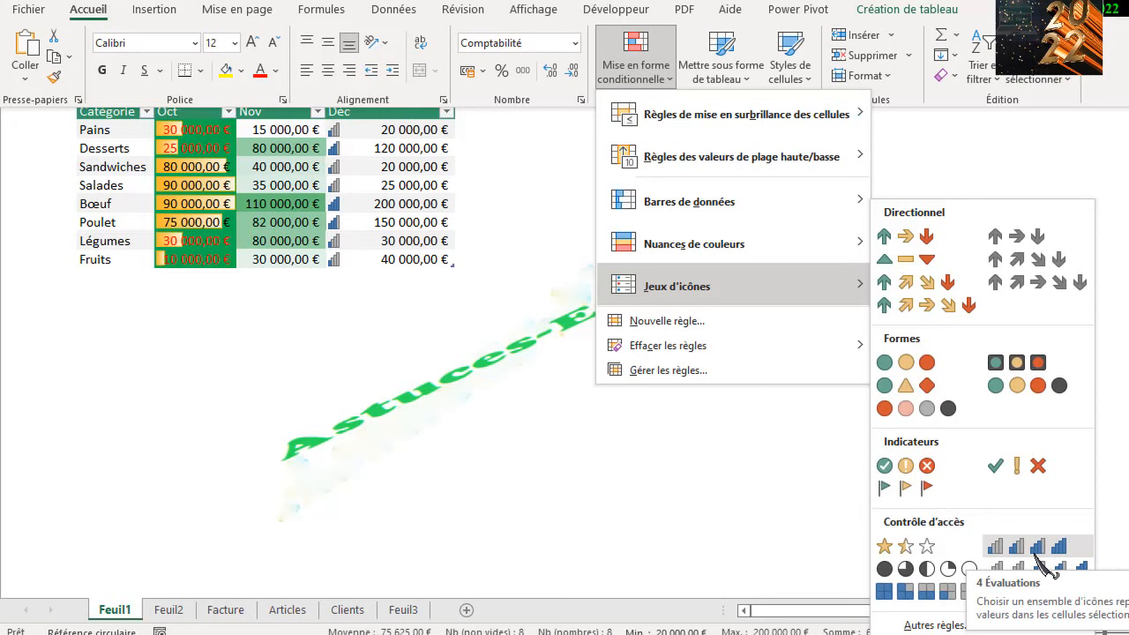
{"action": "left_click", "coordinate": [917, 554]}
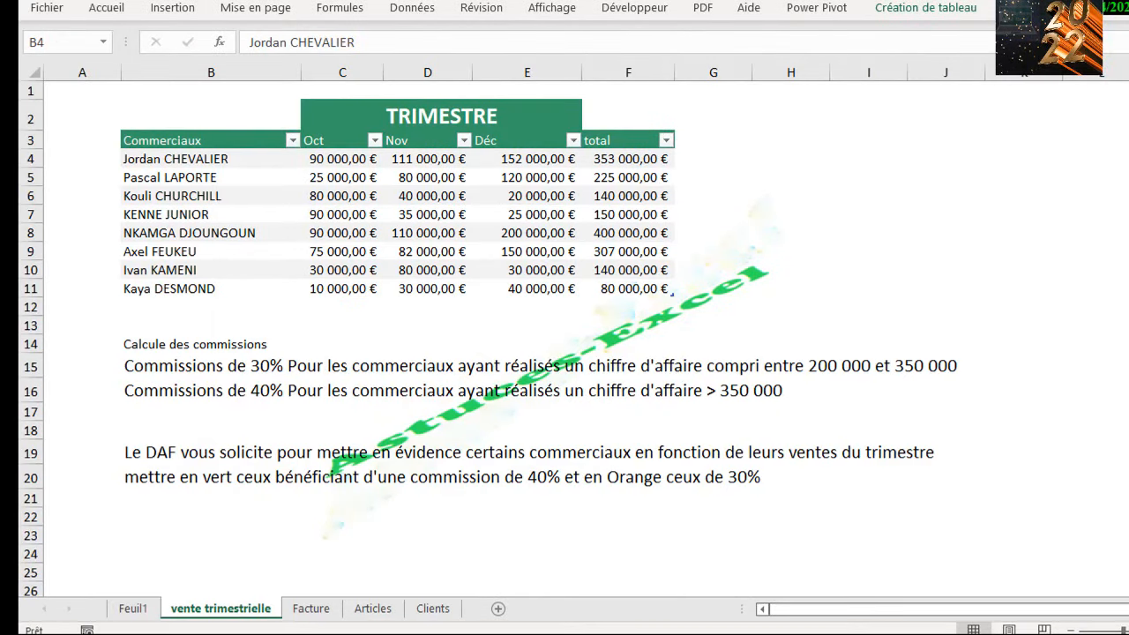
{"action": "left_click", "coordinate": [729, 238]}
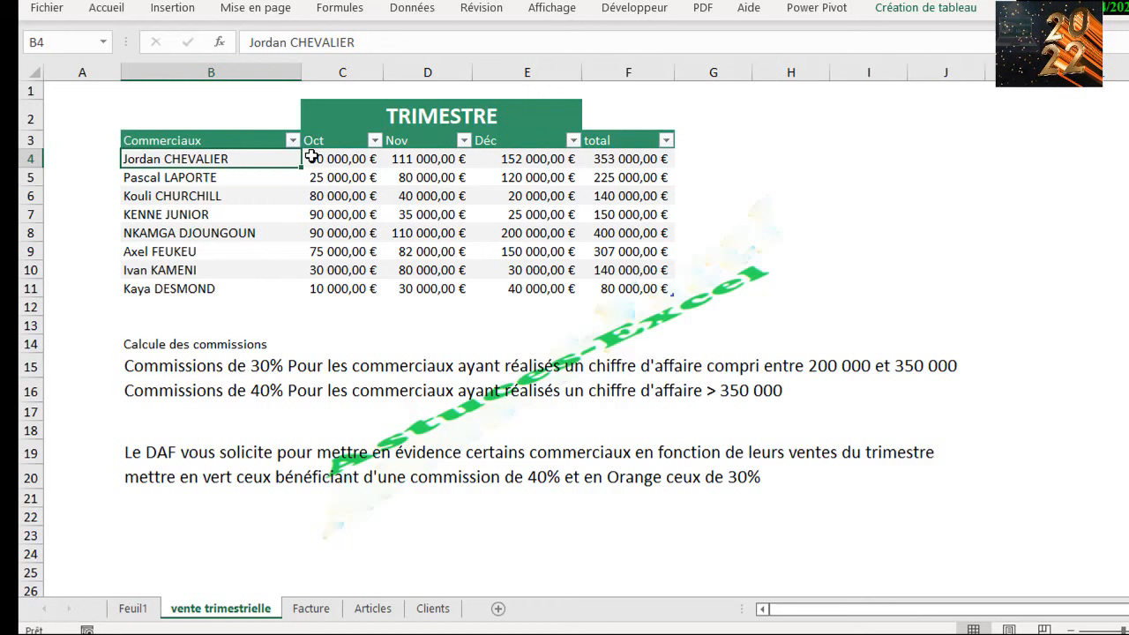
{"action": "left_click", "coordinate": [212, 143]}
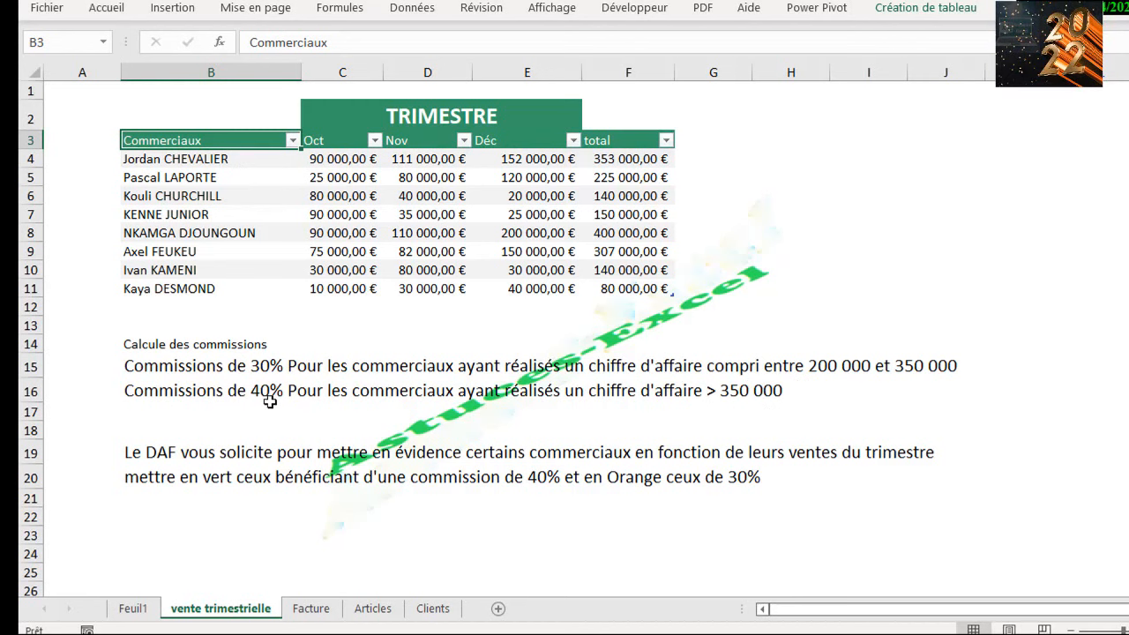
{"action": "left_click", "coordinate": [202, 162]}
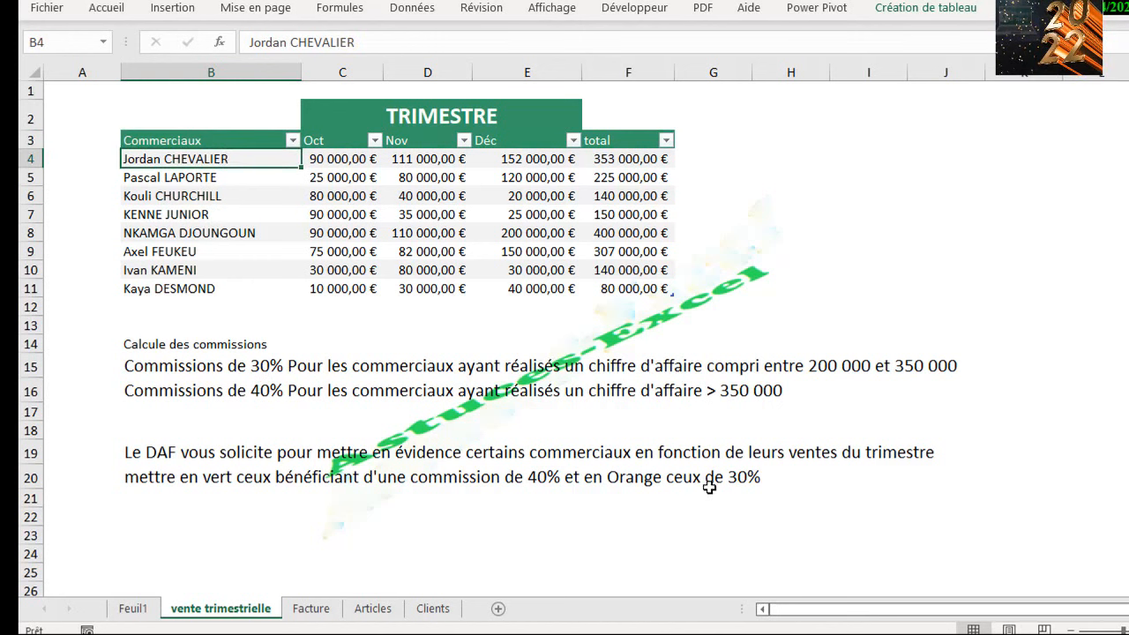
{"action": "left_click", "coordinate": [212, 197]}
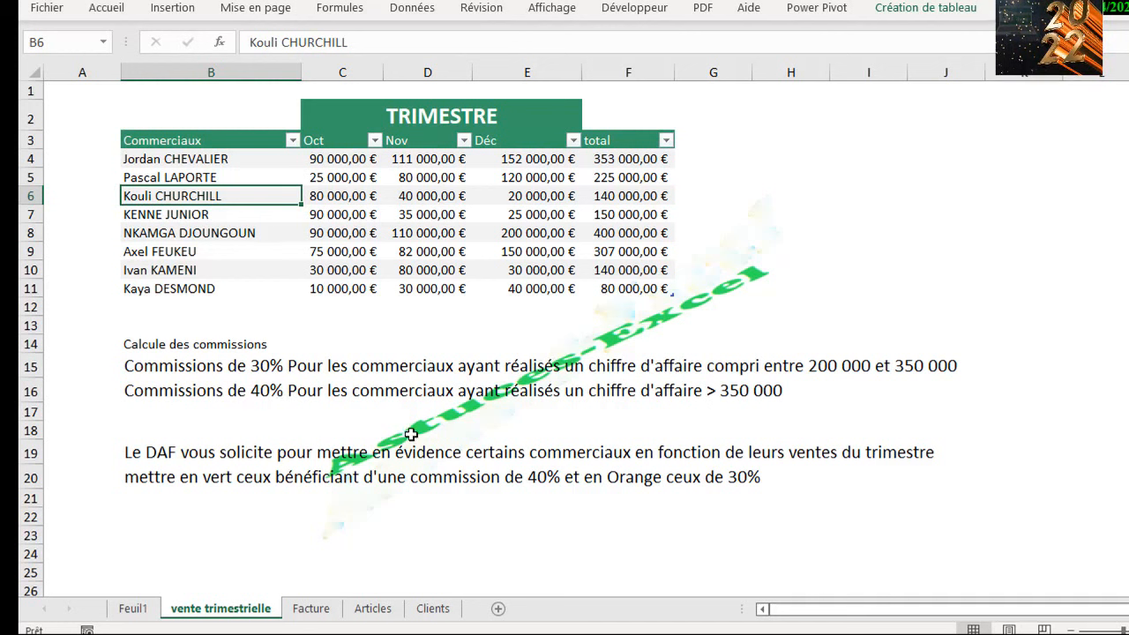
Step: Examine the rule types available for a new conditional formatting rule, including cell-content, top/bottom and formula-based rules, then cancel it
{"action": "left_click", "coordinate": [107, 11]}
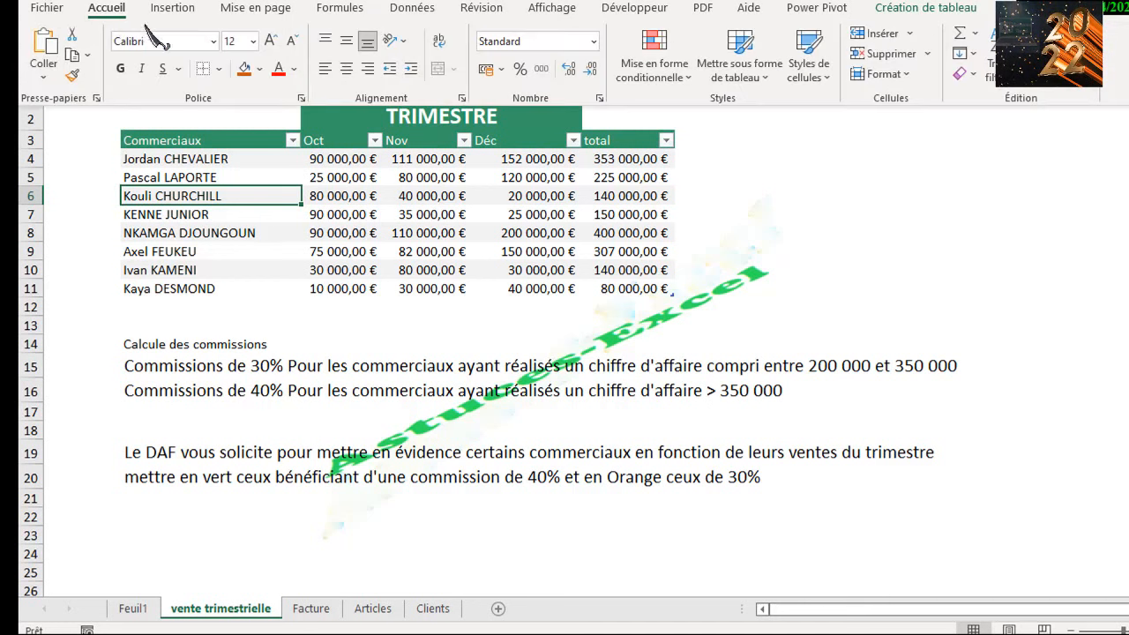
{"action": "left_click", "coordinate": [653, 73]}
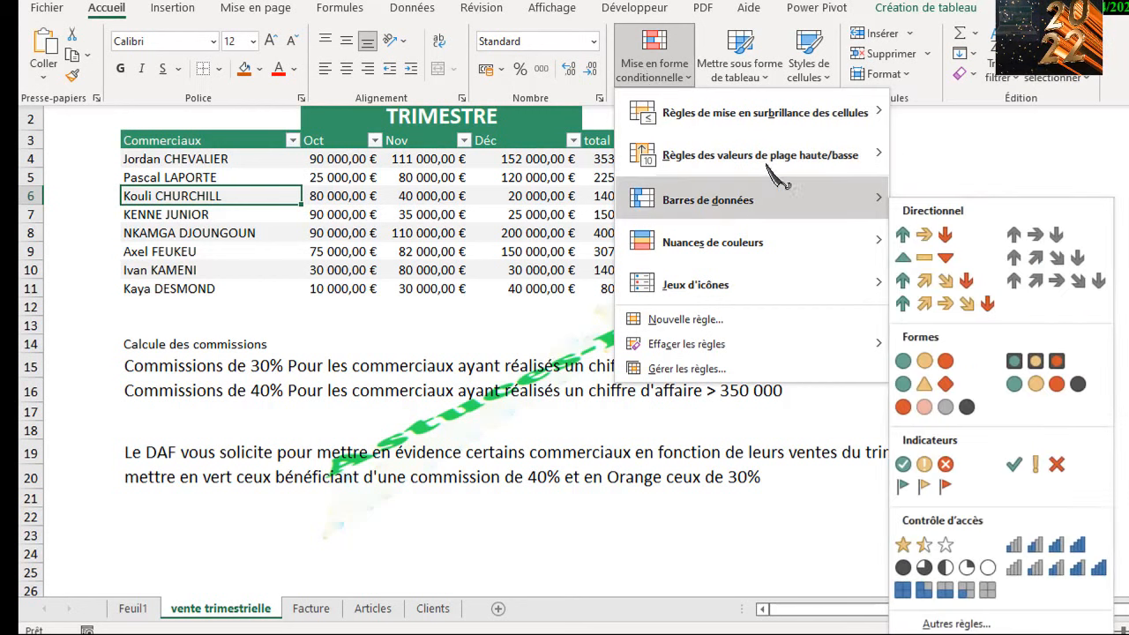
{"action": "left_click", "coordinate": [703, 321]}
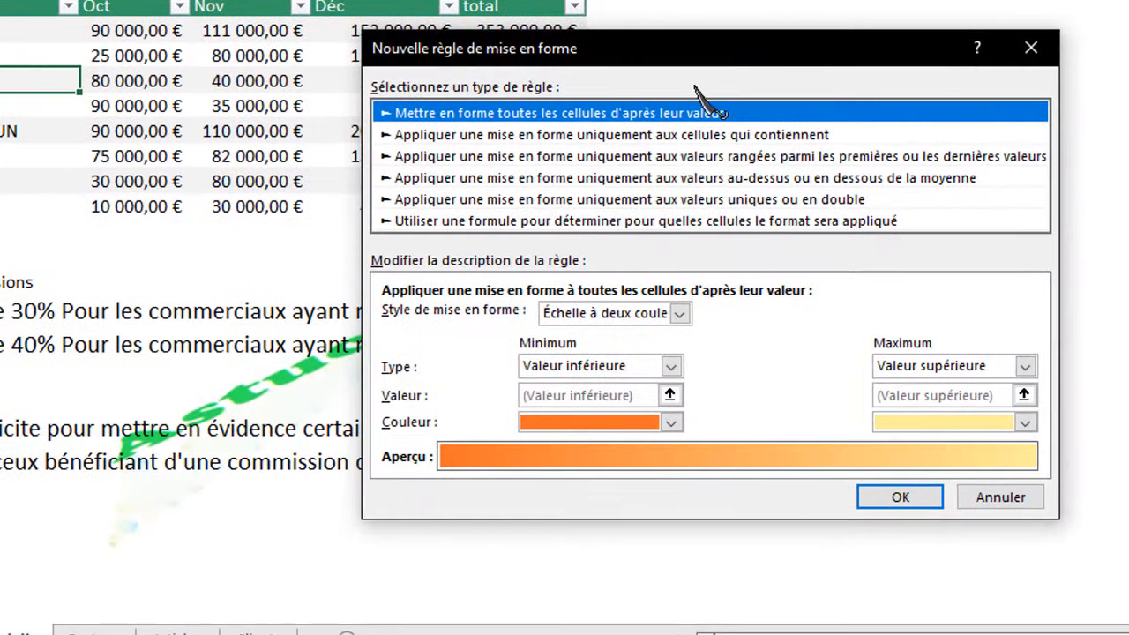
{"action": "left_click_drag", "start_coordinate": [708, 50], "coordinate": [684, 0]}
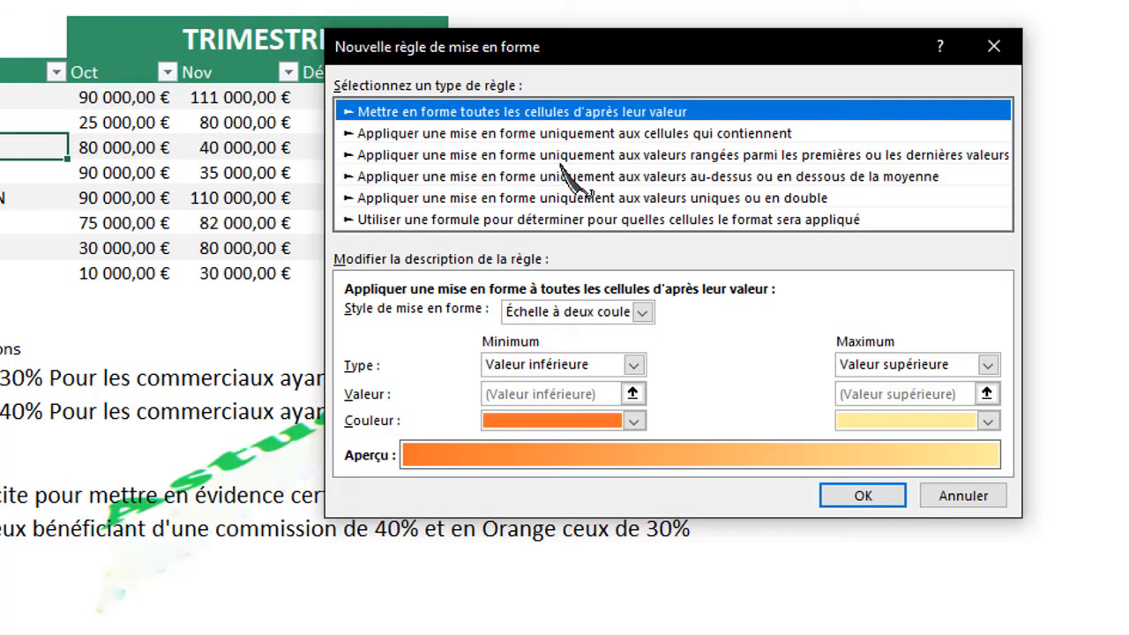
{"action": "left_click", "coordinate": [540, 134]}
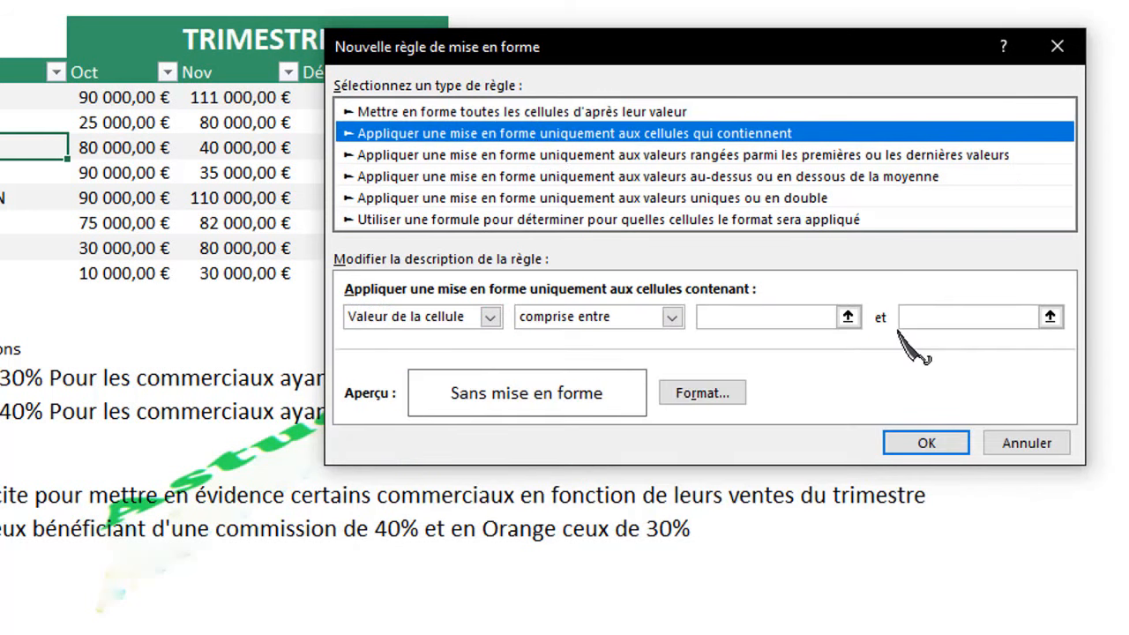
{"action": "left_click", "coordinate": [631, 154]}
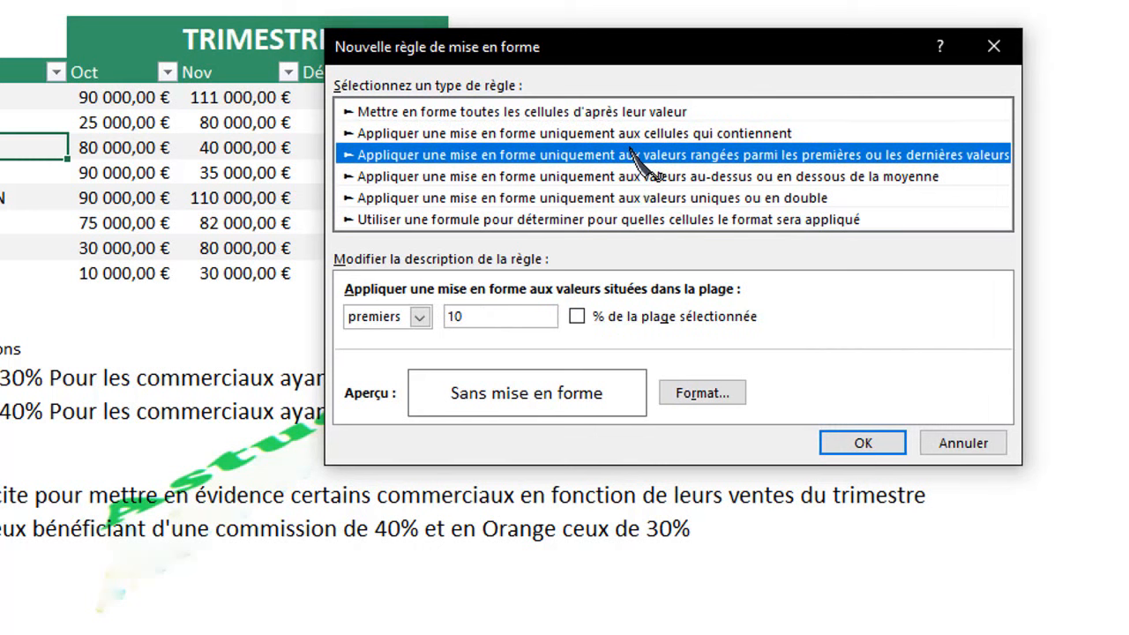
{"action": "left_click", "coordinate": [462, 219]}
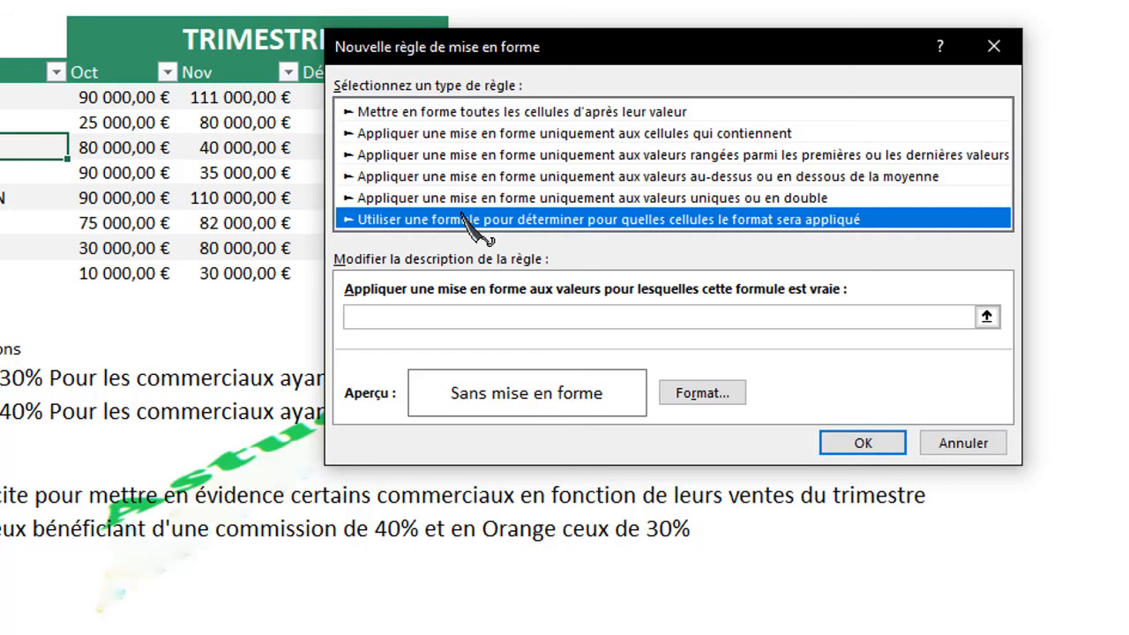
{"action": "left_click_drag", "start_coordinate": [569, 53], "coordinate": [553, 162]}
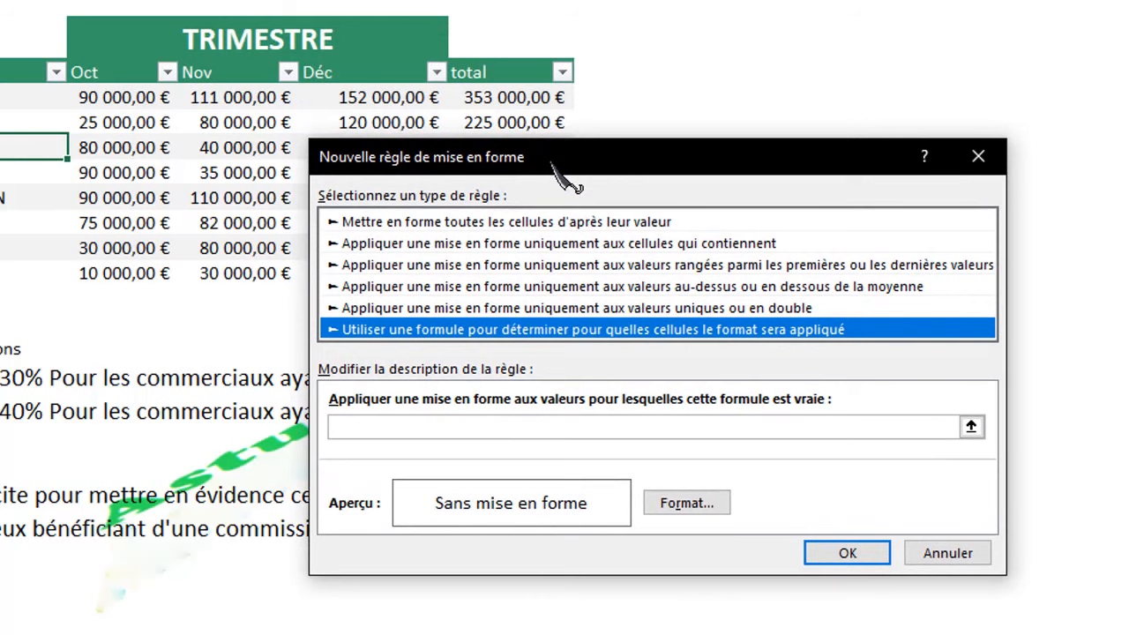
{"action": "left_click_drag", "start_coordinate": [554, 165], "coordinate": [601, 152]}
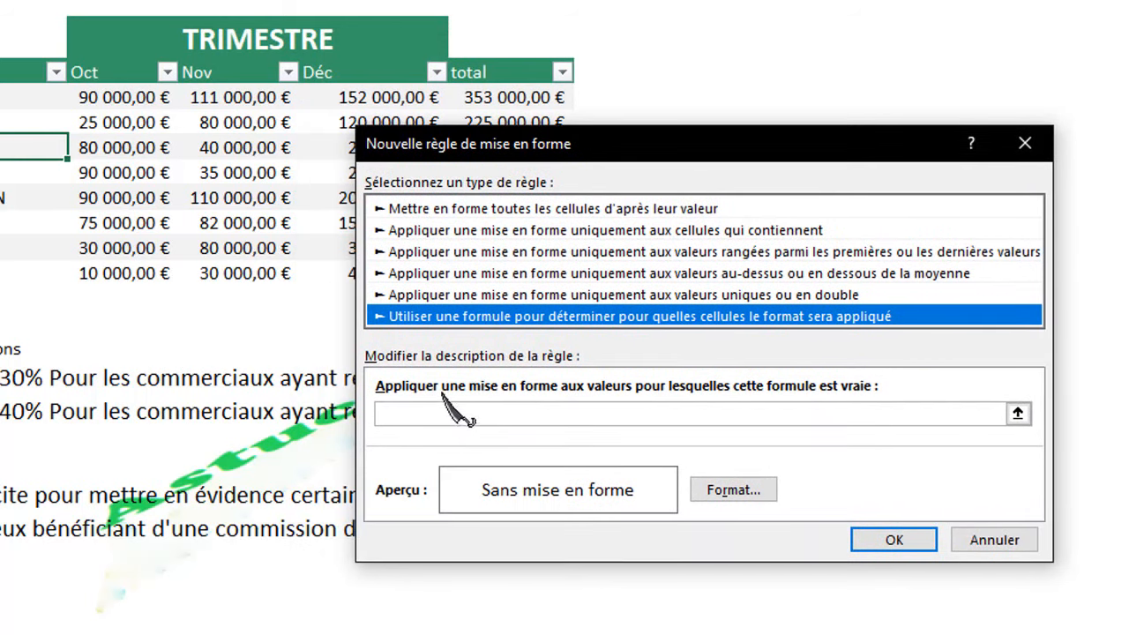
{"action": "left_click_drag", "start_coordinate": [513, 154], "coordinate": [500, 66]}
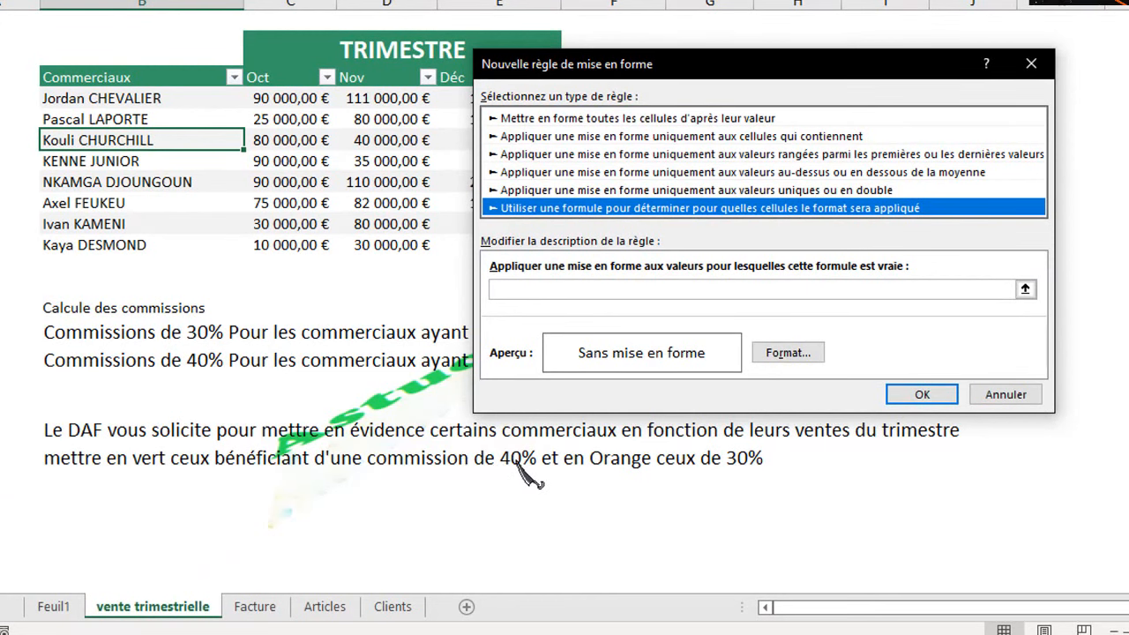
{"action": "left_click", "coordinate": [1032, 64]}
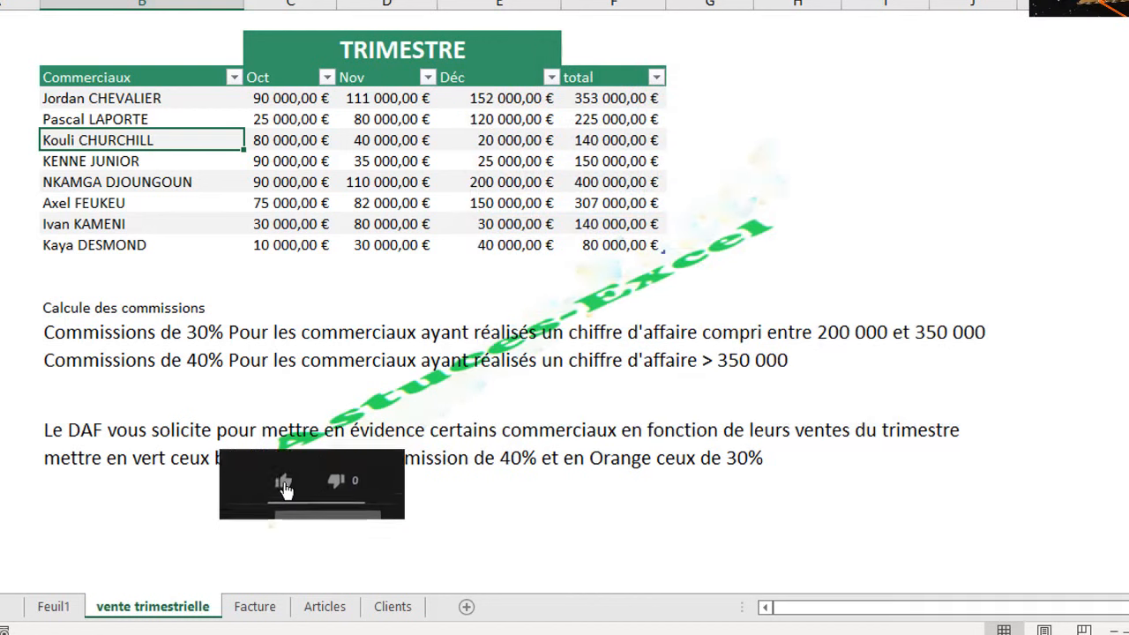
Step: Start a formula-based conditional formatting rule on the first salesperson's name in B4, using the formula =$F$4>350000
{"action": "left_click", "coordinate": [143, 99]}
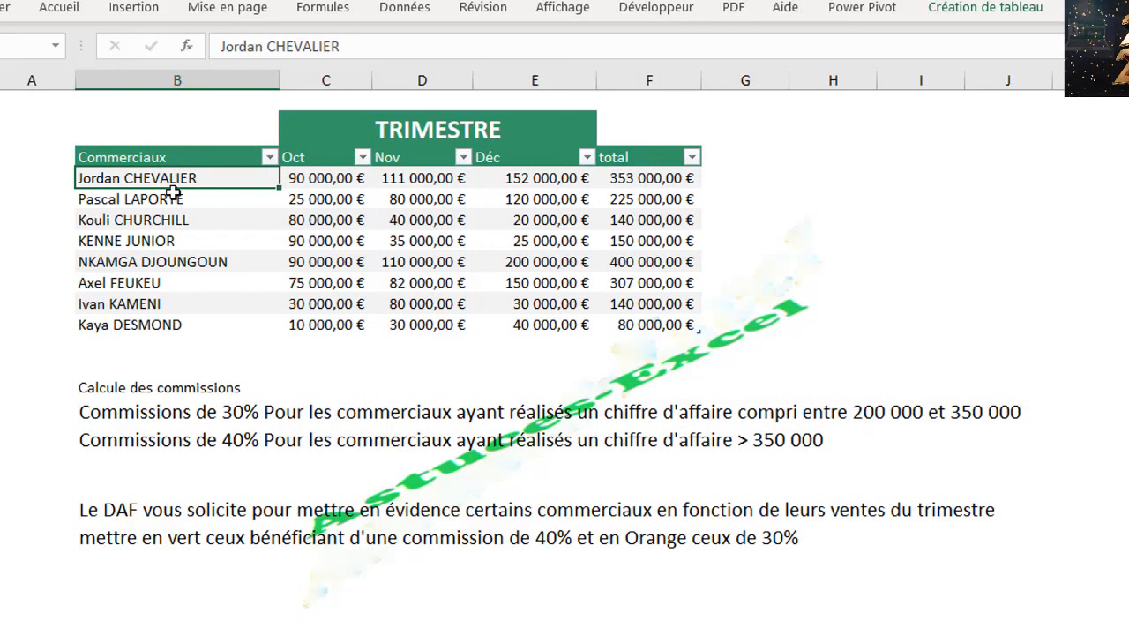
{"action": "left_click", "coordinate": [69, 9]}
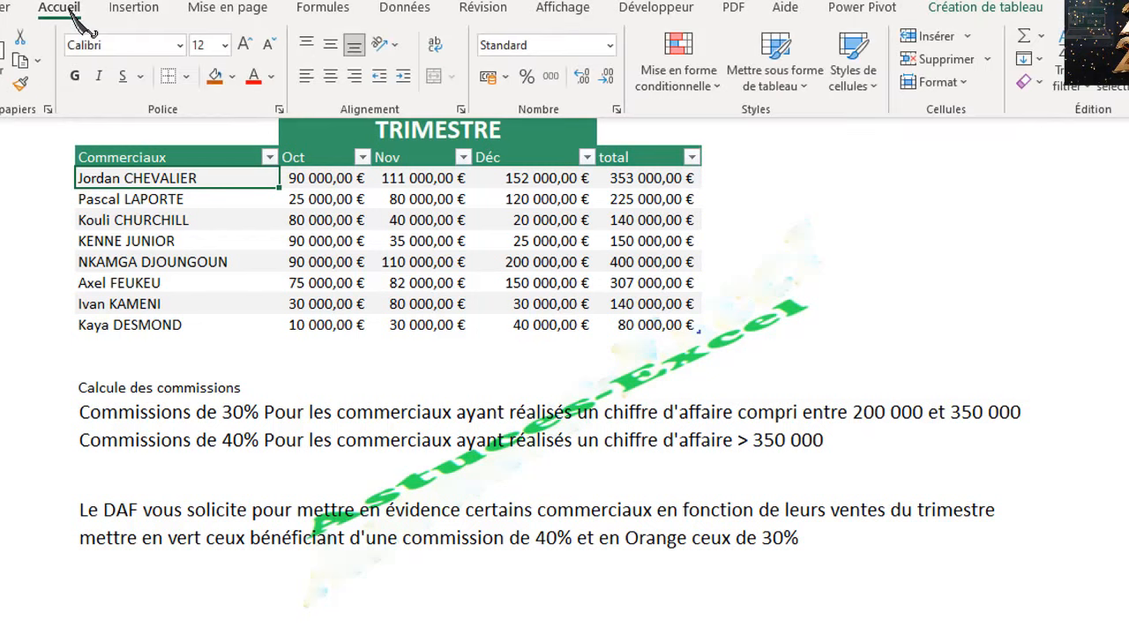
{"action": "left_click", "coordinate": [660, 82]}
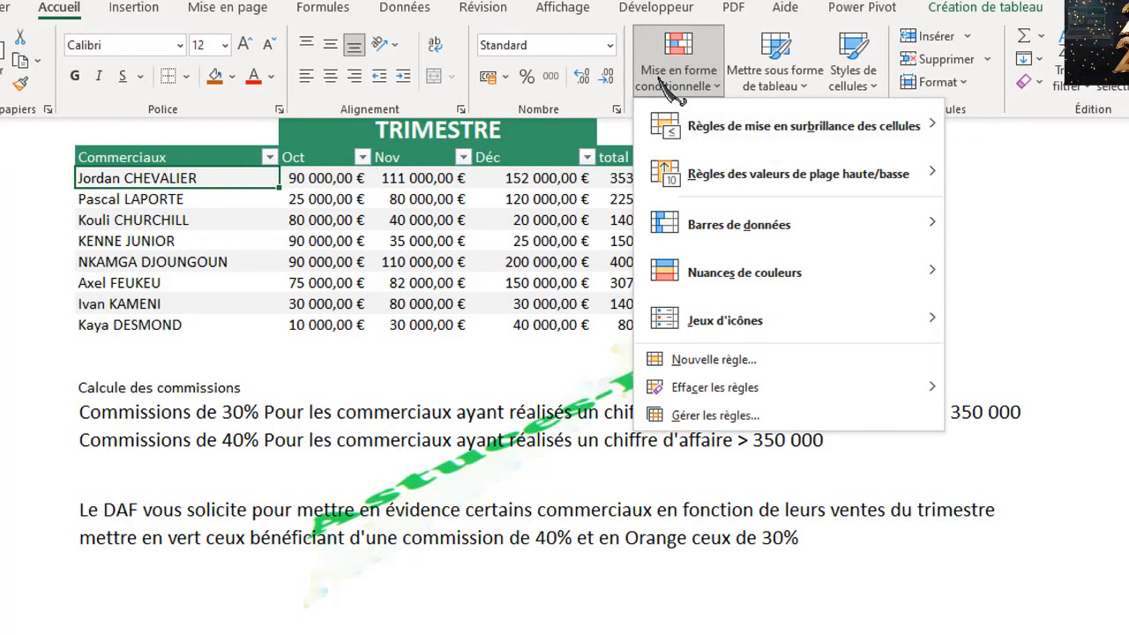
{"action": "left_click", "coordinate": [718, 359]}
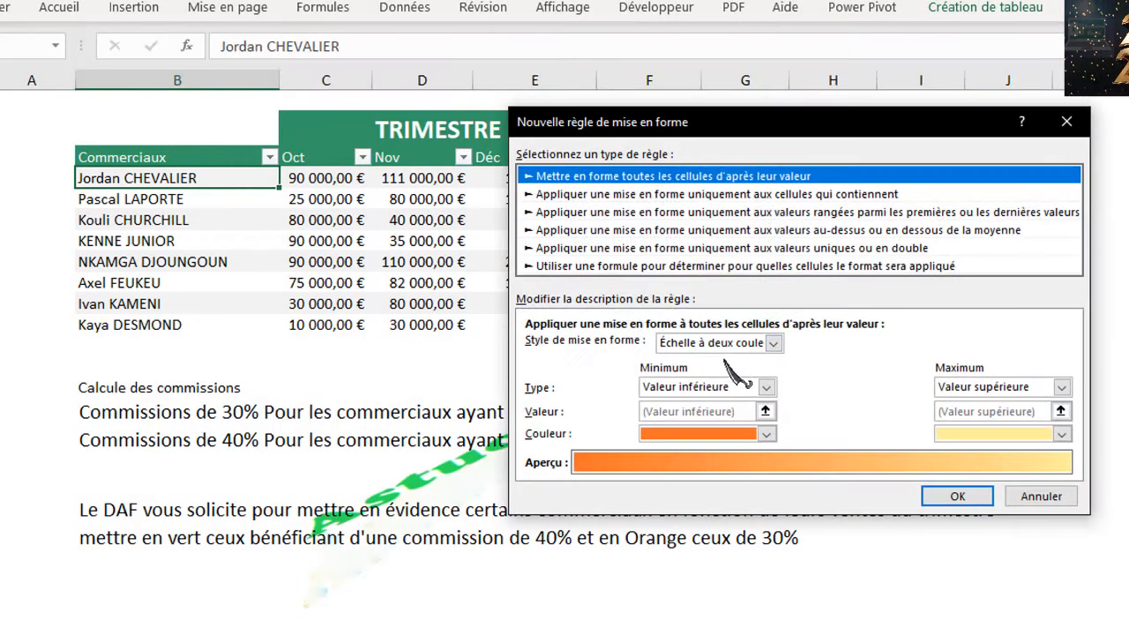
{"action": "left_click", "coordinate": [659, 265]}
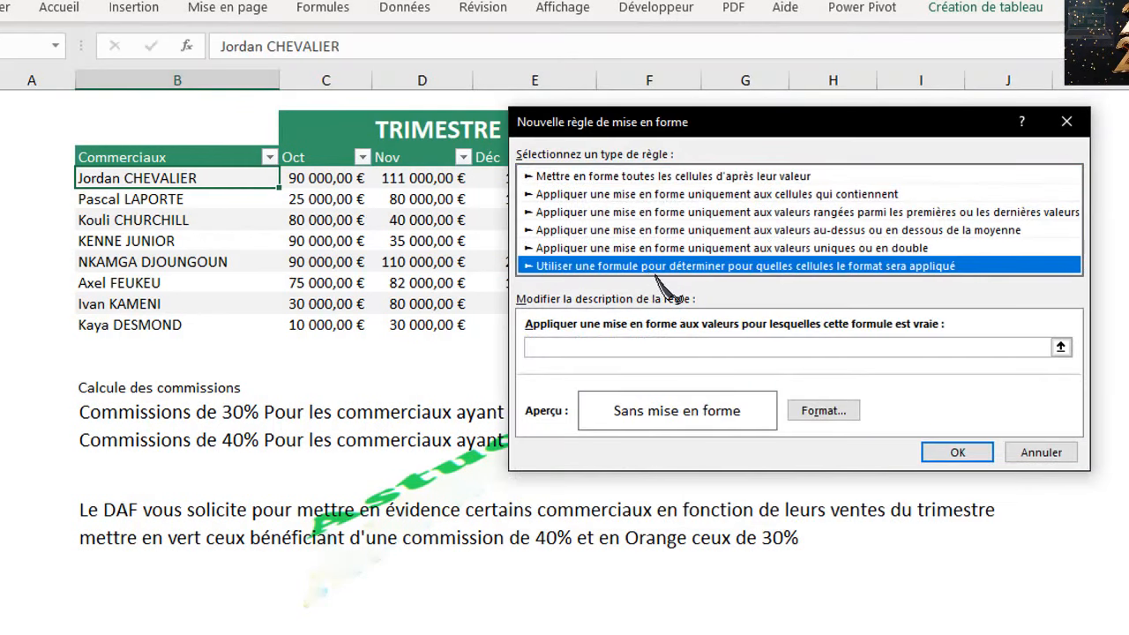
{"action": "left_click_drag", "start_coordinate": [718, 133], "coordinate": [569, 272]}
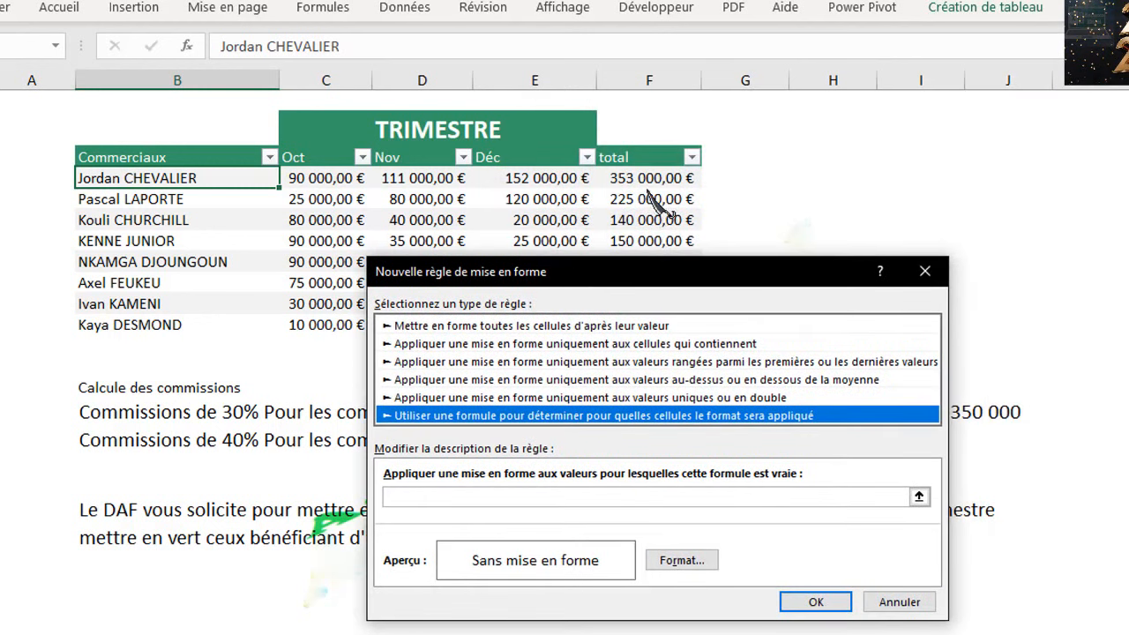
{"action": "left_click", "coordinate": [423, 497]}
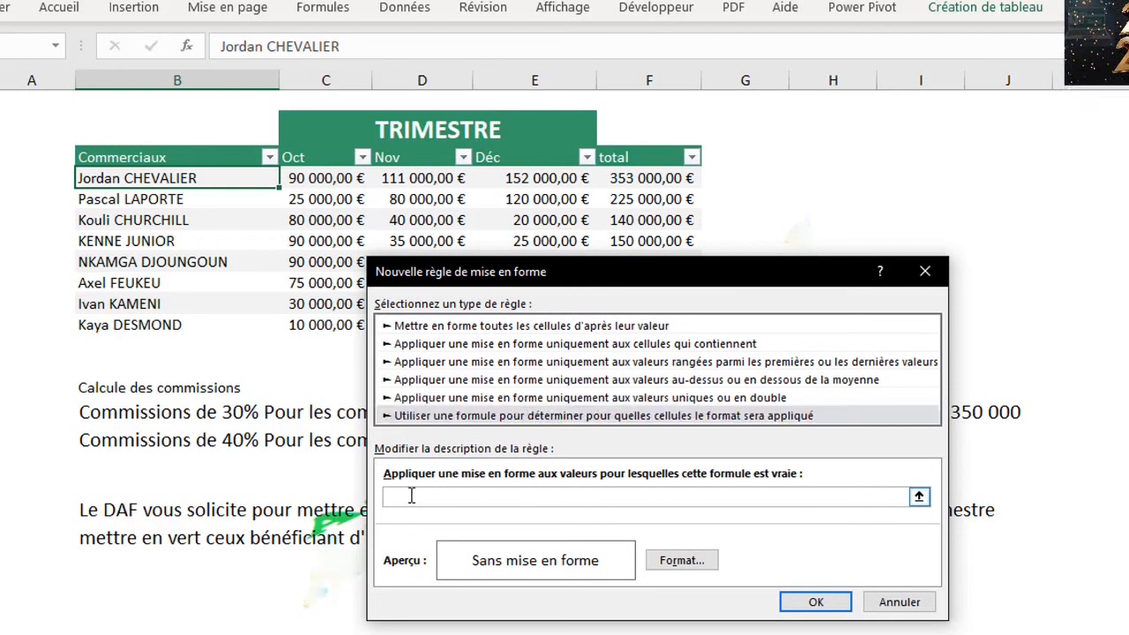
{"action": "left_click", "coordinate": [649, 180]}
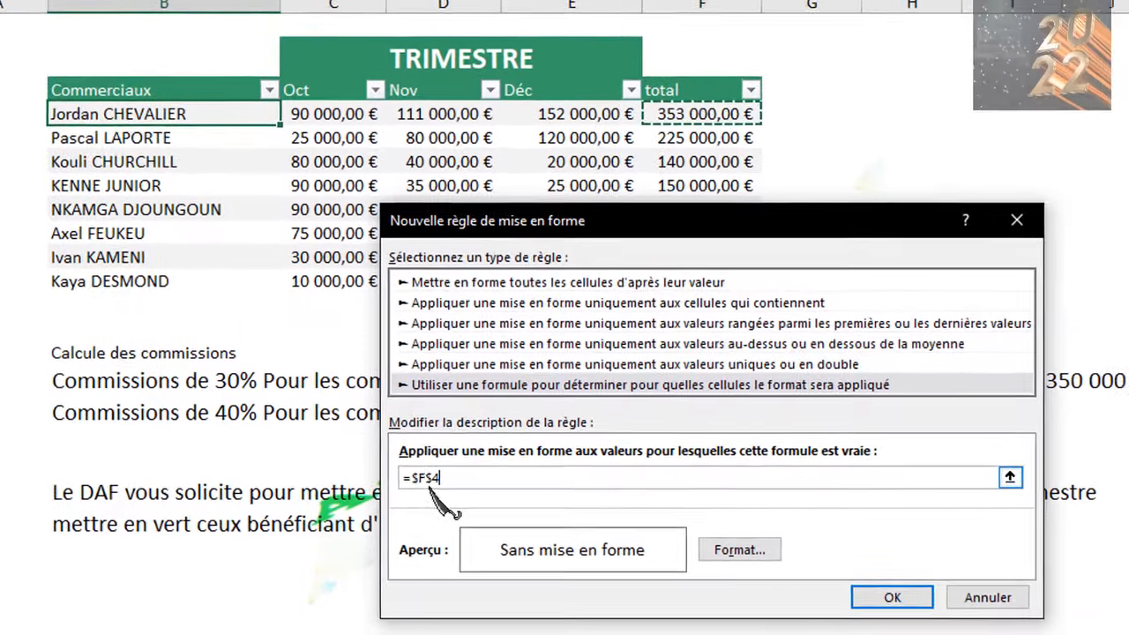
{"action": "left_click_drag", "start_coordinate": [412, 477], "coordinate": [399, 478]}
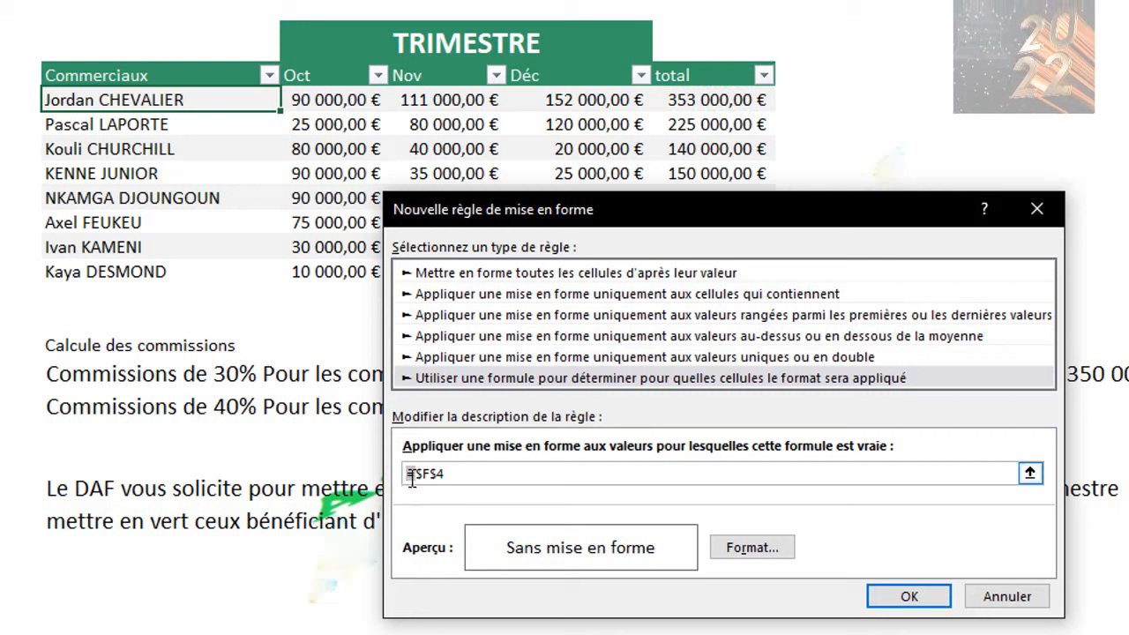
{"action": "left_click", "coordinate": [476, 475]}
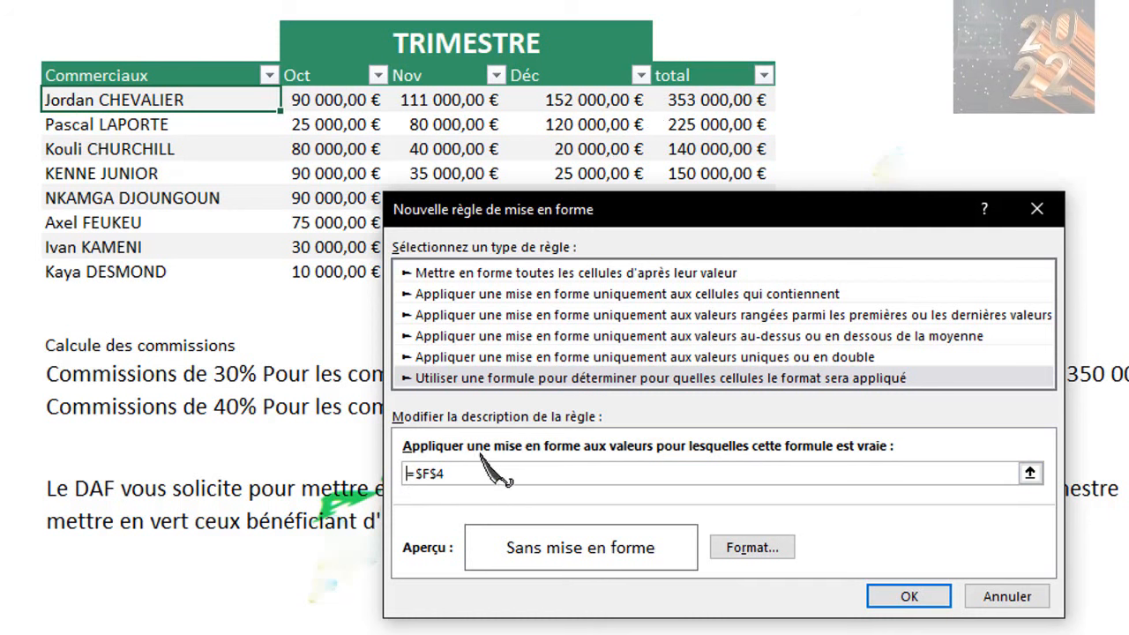
{"action": "left_click", "coordinate": [456, 476]}
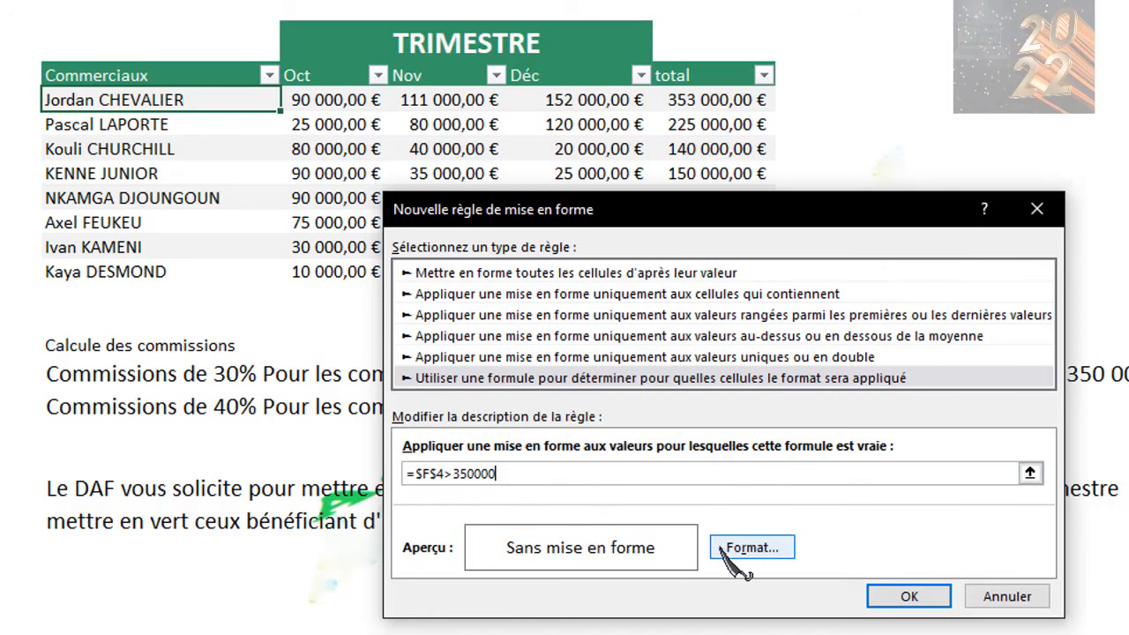
Step: Give the rule a green background fill and apply it to cell B4
{"action": "left_click", "coordinate": [750, 548]}
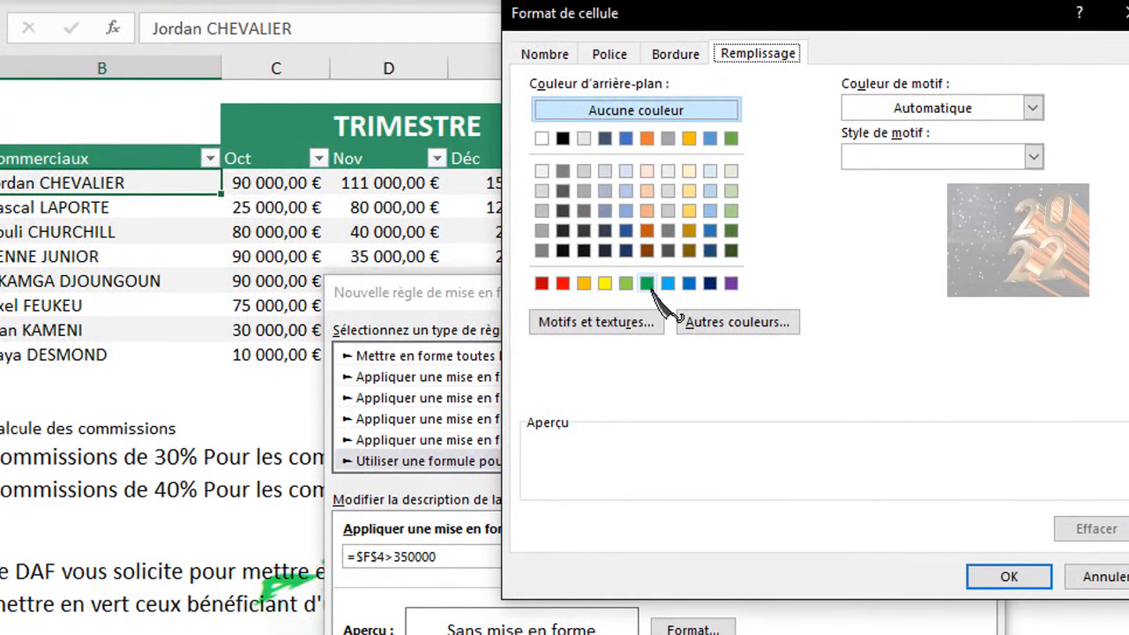
{"action": "left_click", "coordinate": [702, 206]}
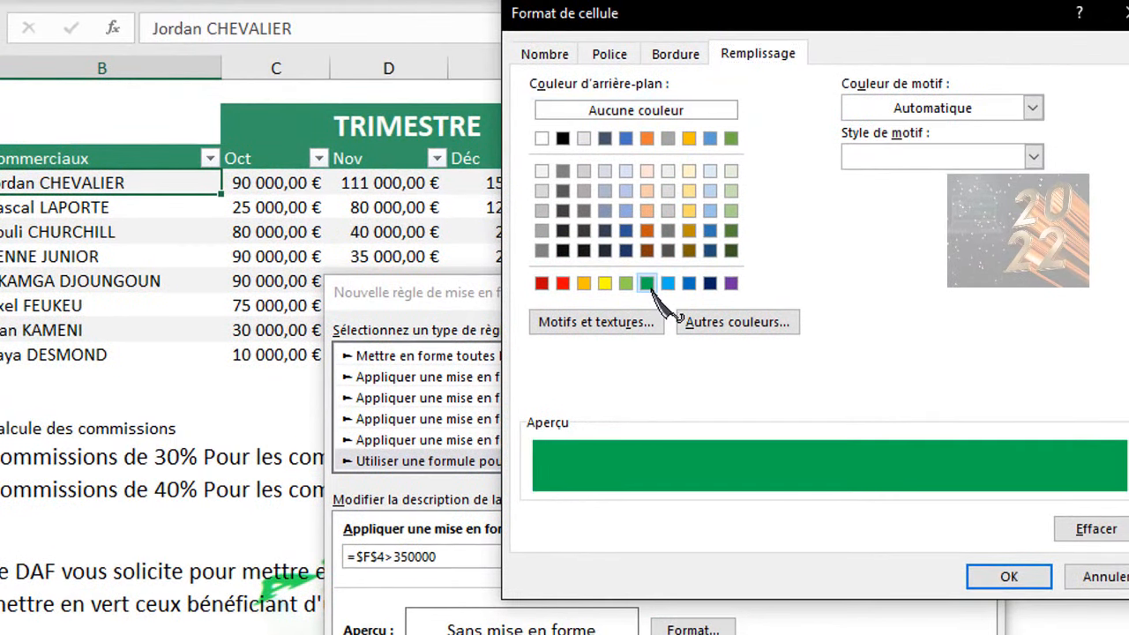
{"action": "left_click", "coordinate": [1005, 577]}
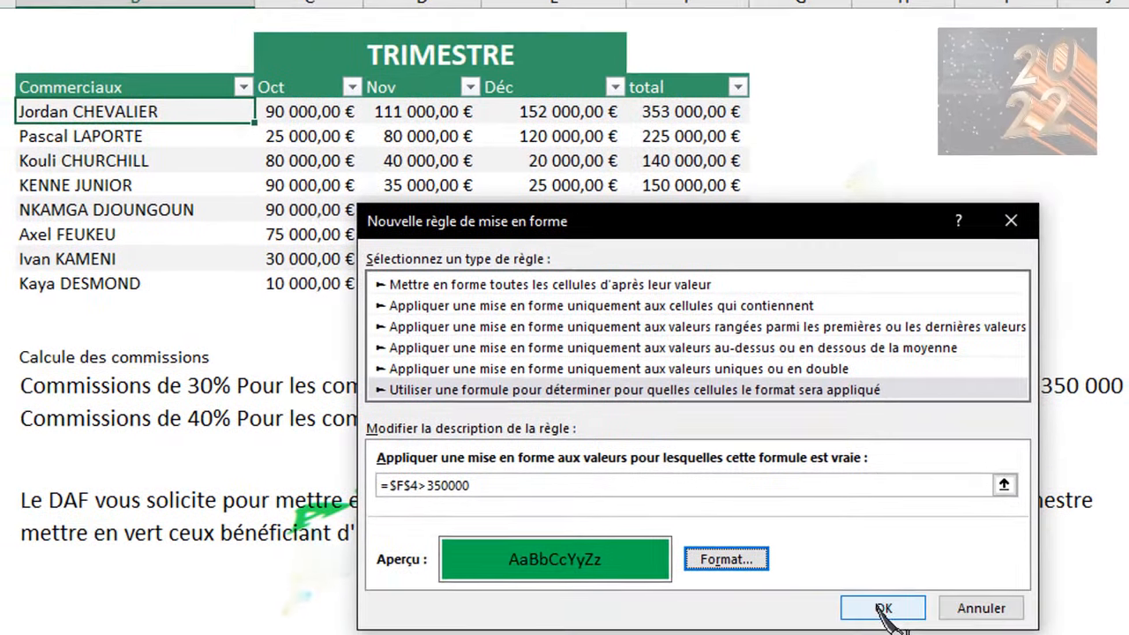
{"action": "left_click", "coordinate": [882, 608]}
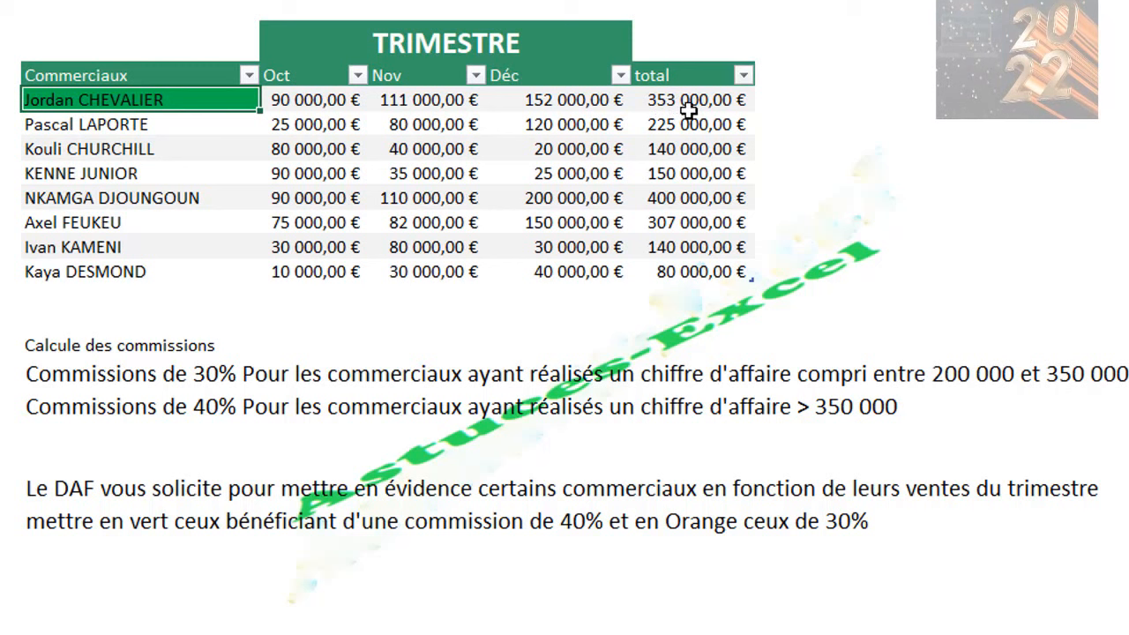
Step: Set the first salesperson's December amount to 120000 to test the green highlighting rule
{"action": "left_click", "coordinate": [536, 101]}
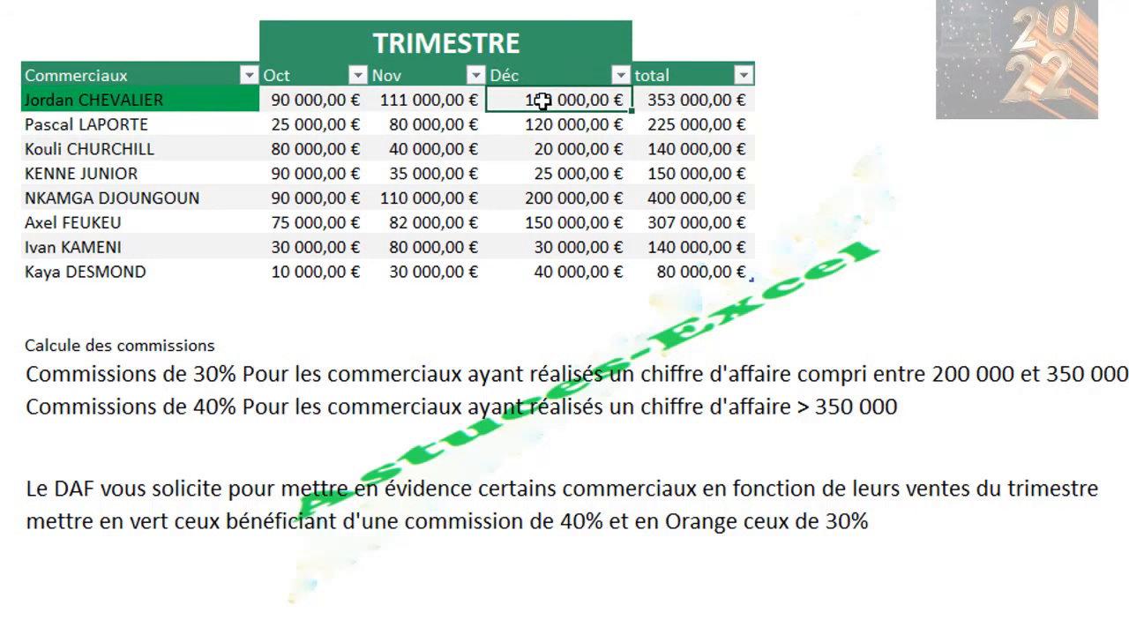
{"action": "type", "text": "12000"}
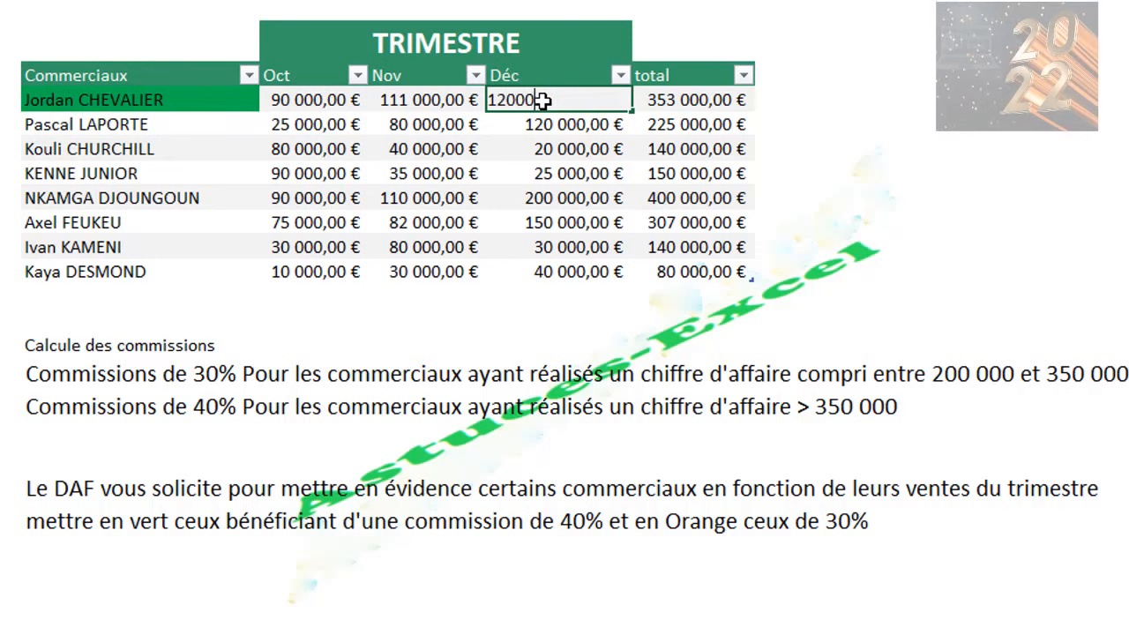
{"action": "key", "text": "Return"}
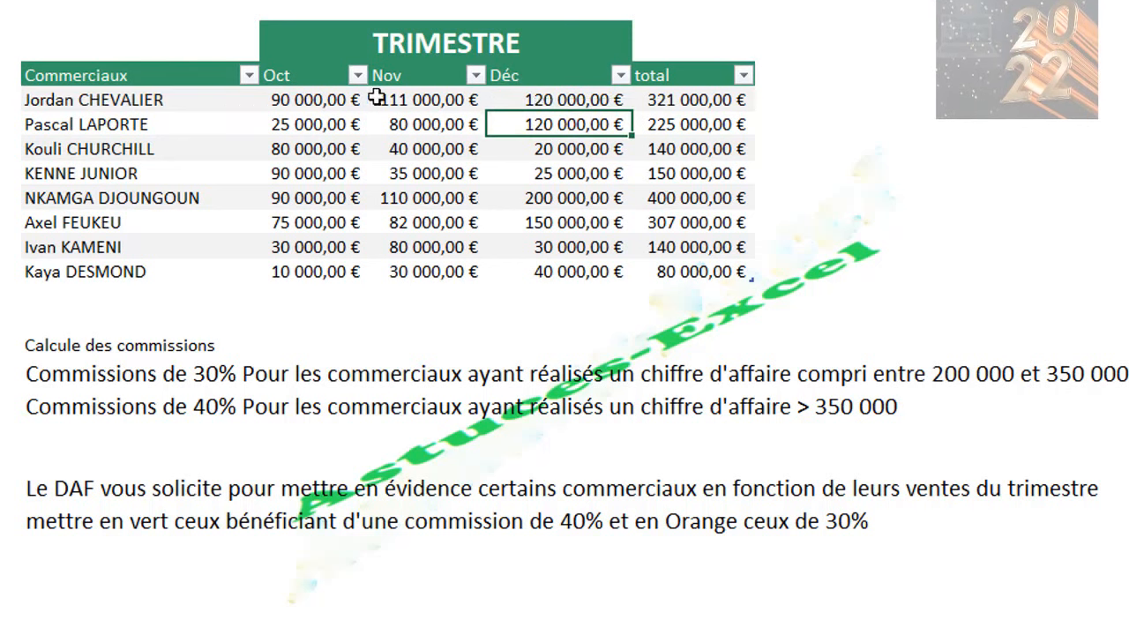
Step: Edit the green conditional formatting rule on the first salesperson's name so its formula reads =$F4>350000
{"action": "left_click", "coordinate": [134, 99]}
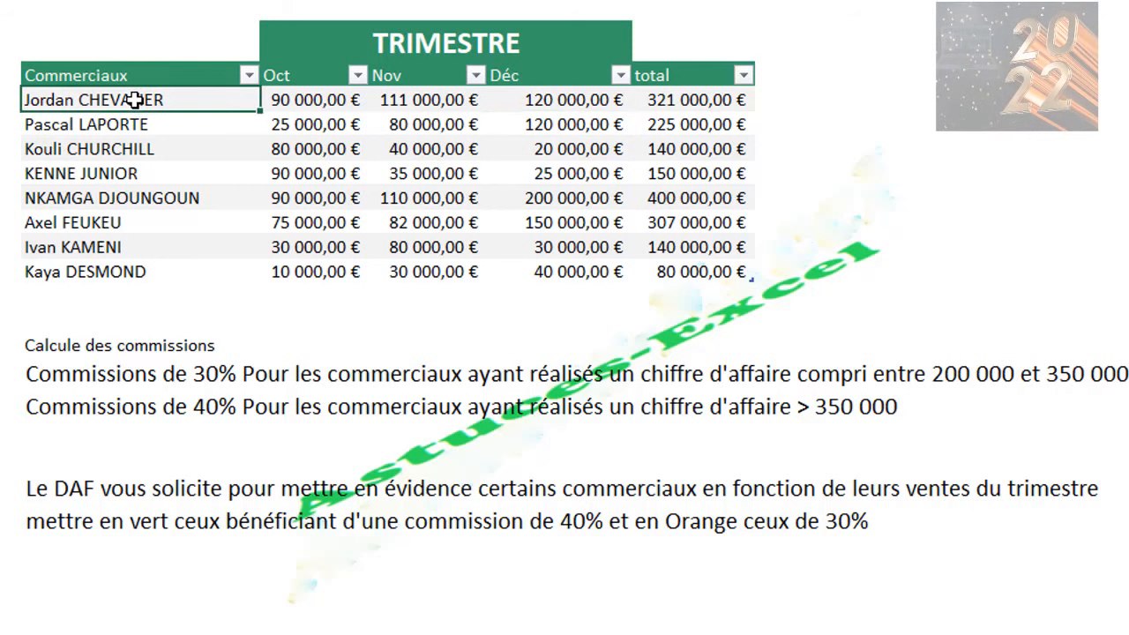
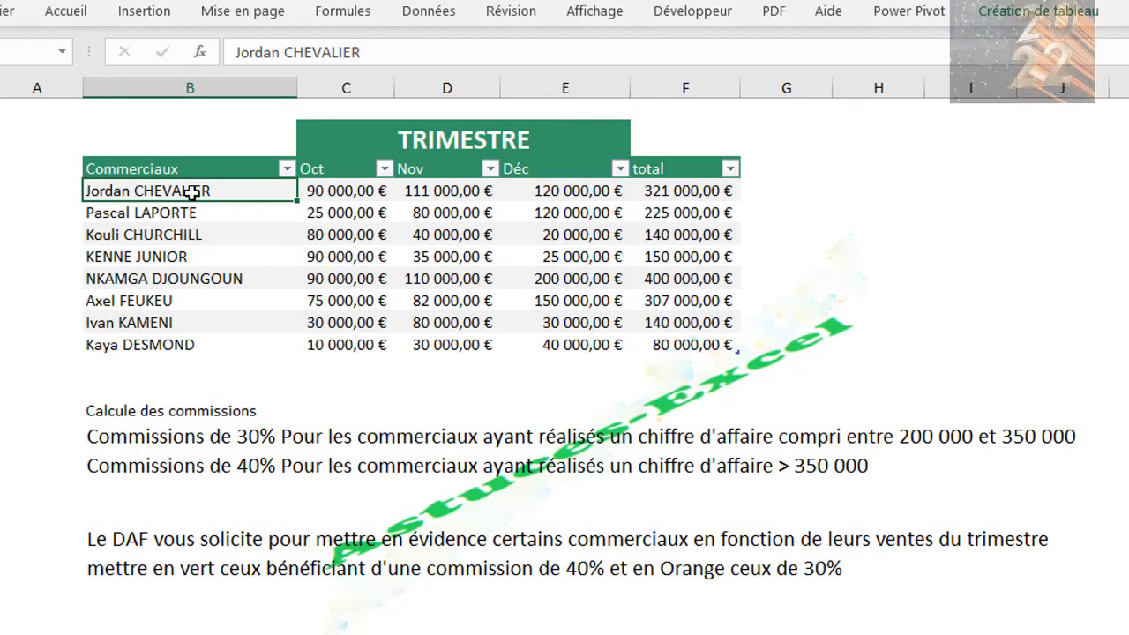
{"action": "left_click", "coordinate": [66, 12]}
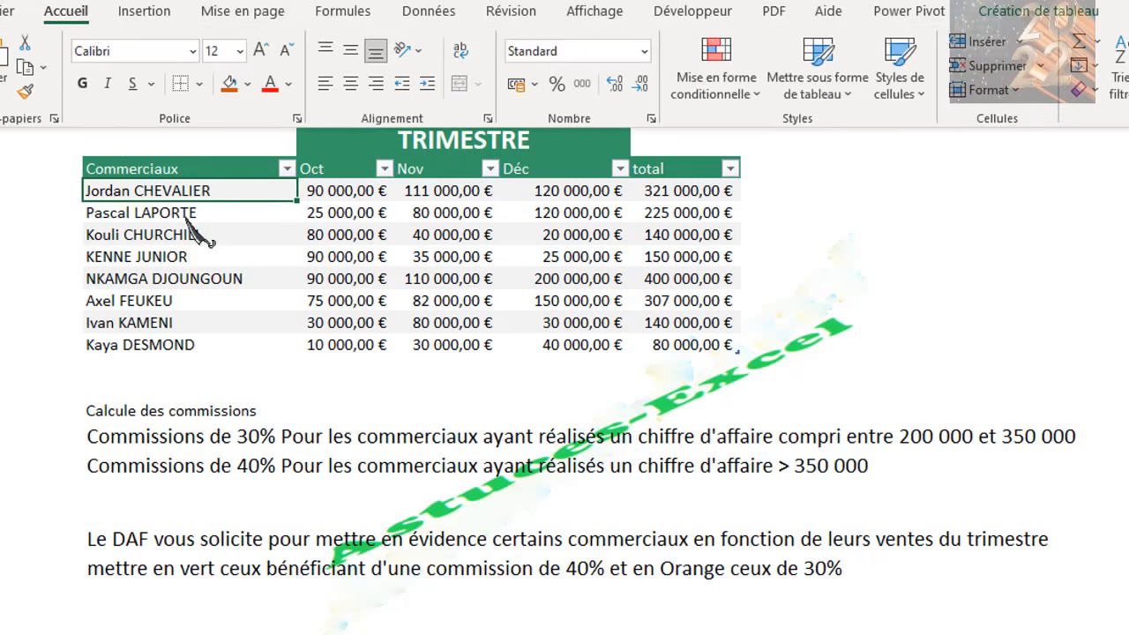
{"action": "left_click", "coordinate": [715, 93]}
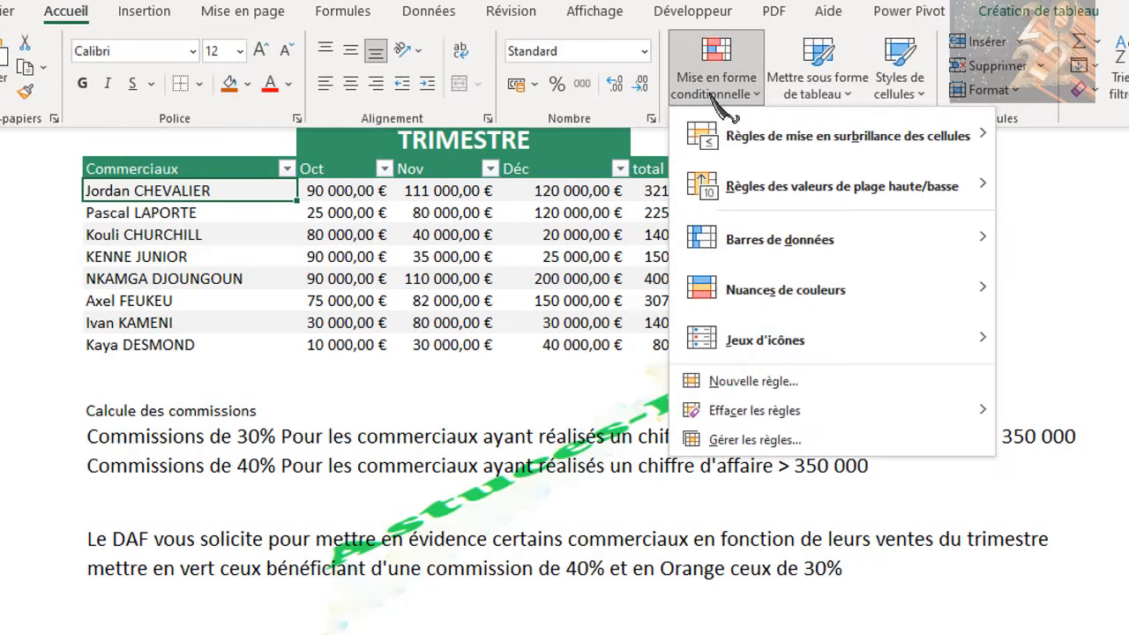
{"action": "left_click", "coordinate": [776, 441]}
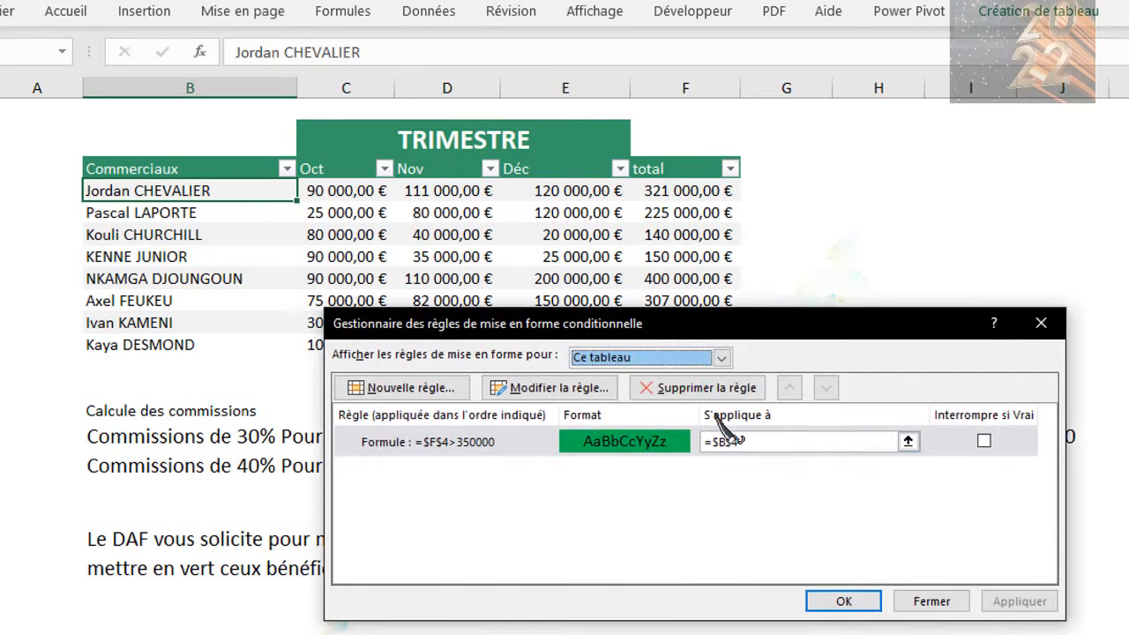
{"action": "left_click", "coordinate": [511, 448]}
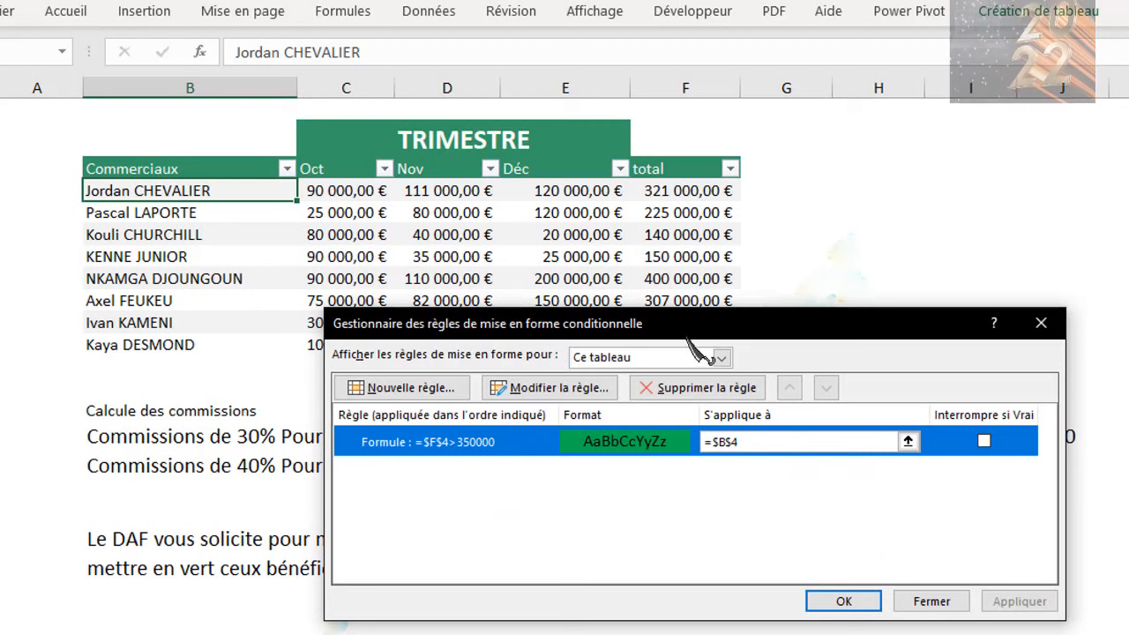
{"action": "left_click_drag", "start_coordinate": [697, 323], "coordinate": [763, 255]}
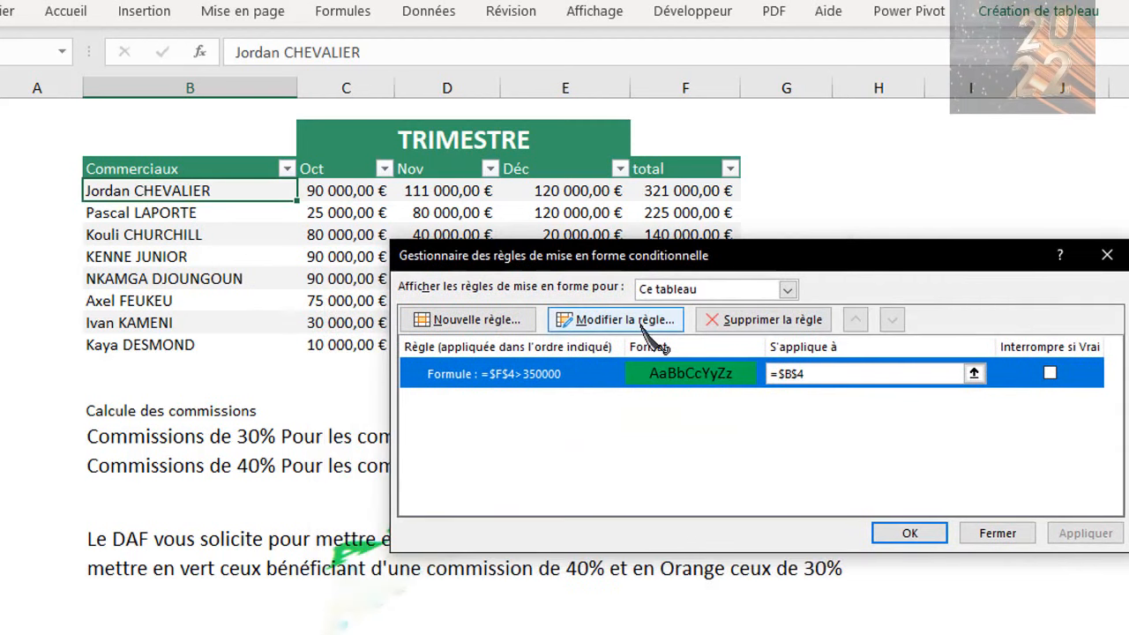
{"action": "left_click", "coordinate": [624, 319]}
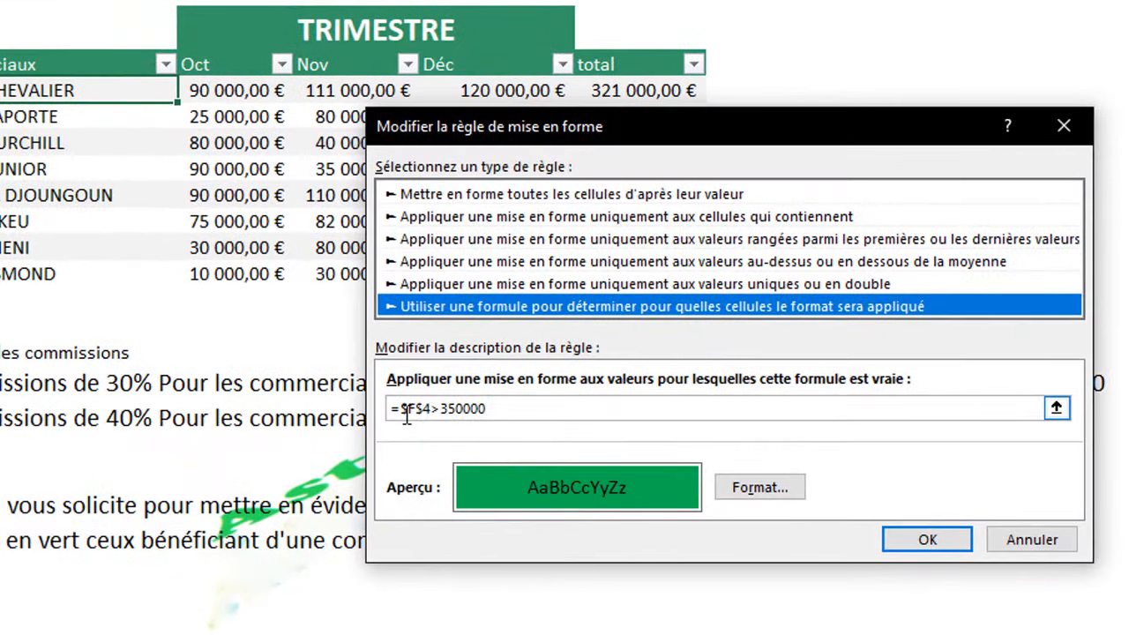
{"action": "left_click", "coordinate": [407, 414]}
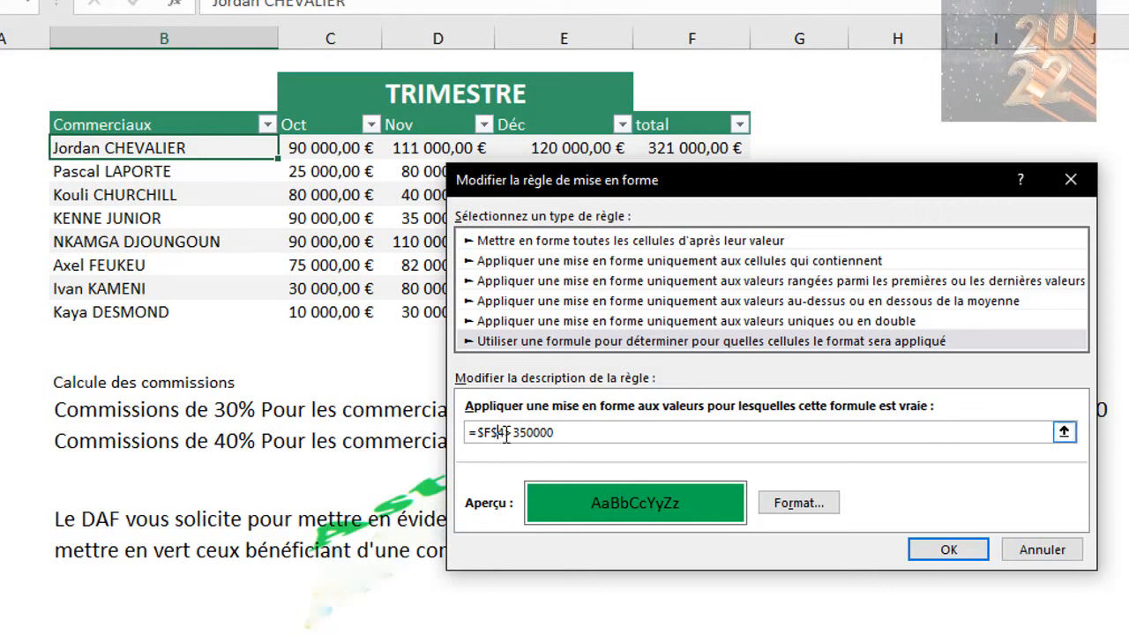
{"action": "key", "text": "BackSpace"}
{"action": "left_click", "coordinate": [942, 554]}
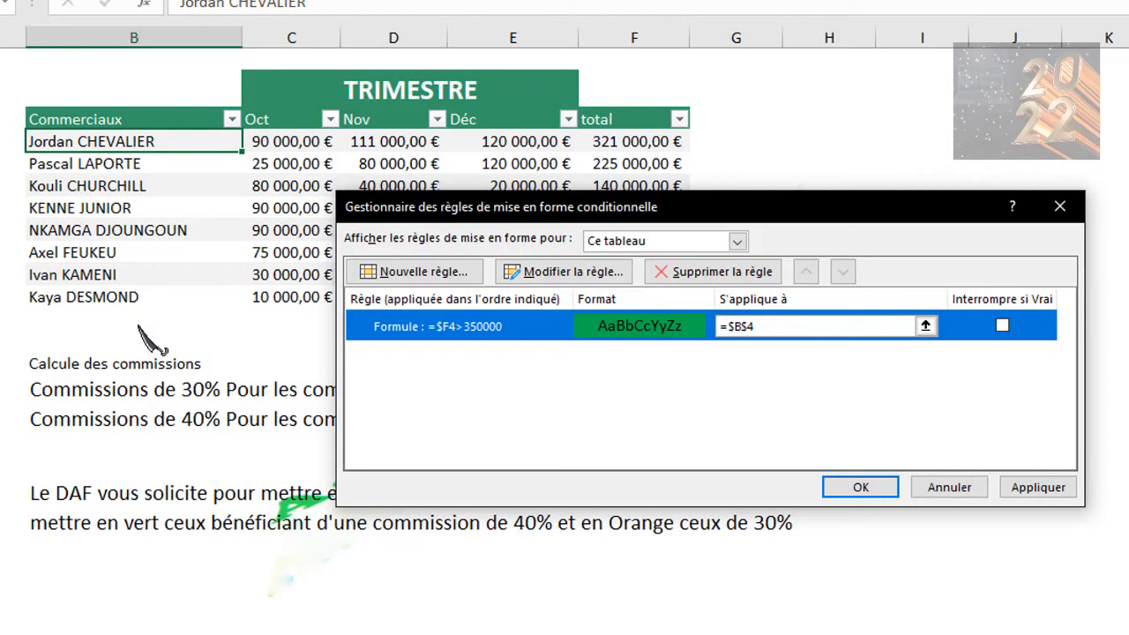
Step: Extend the green rule's range to =$B$4:$B$11, covering all the salespeople's names, and apply it
{"action": "left_click_drag", "start_coordinate": [773, 325], "coordinate": [728, 327]}
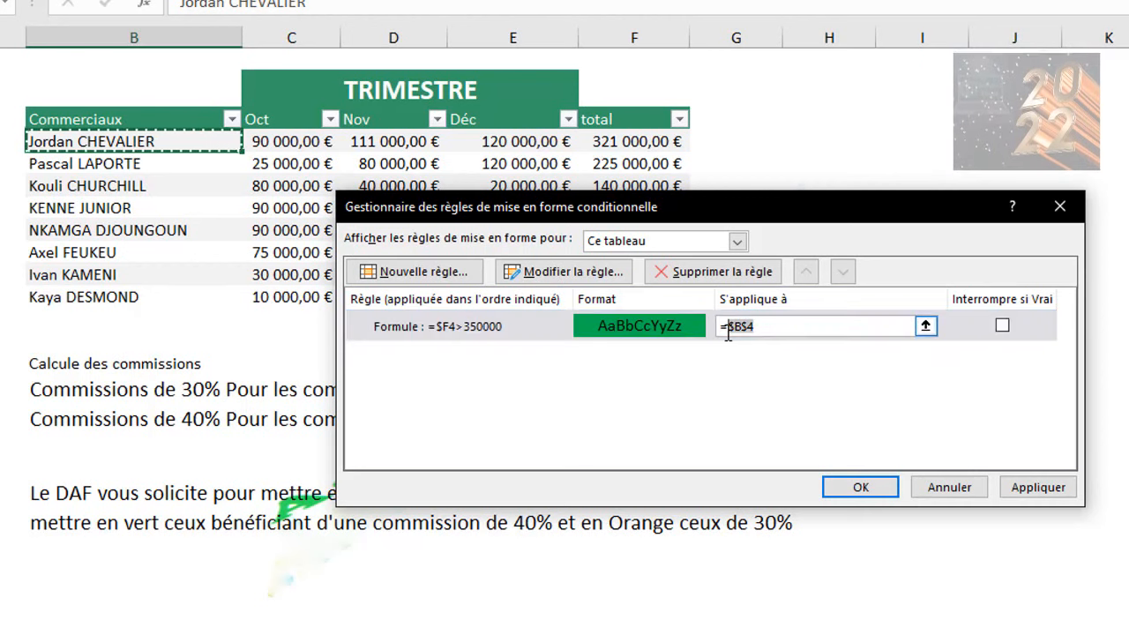
{"action": "key", "text": "BackSpace"}
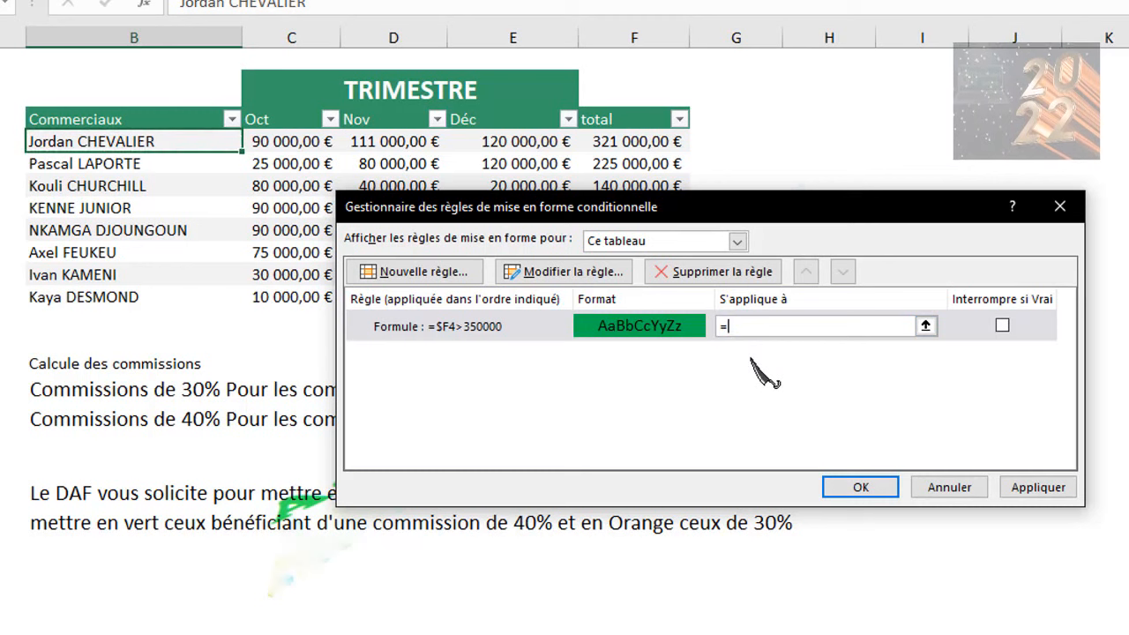
{"action": "left_click", "coordinate": [129, 108]}
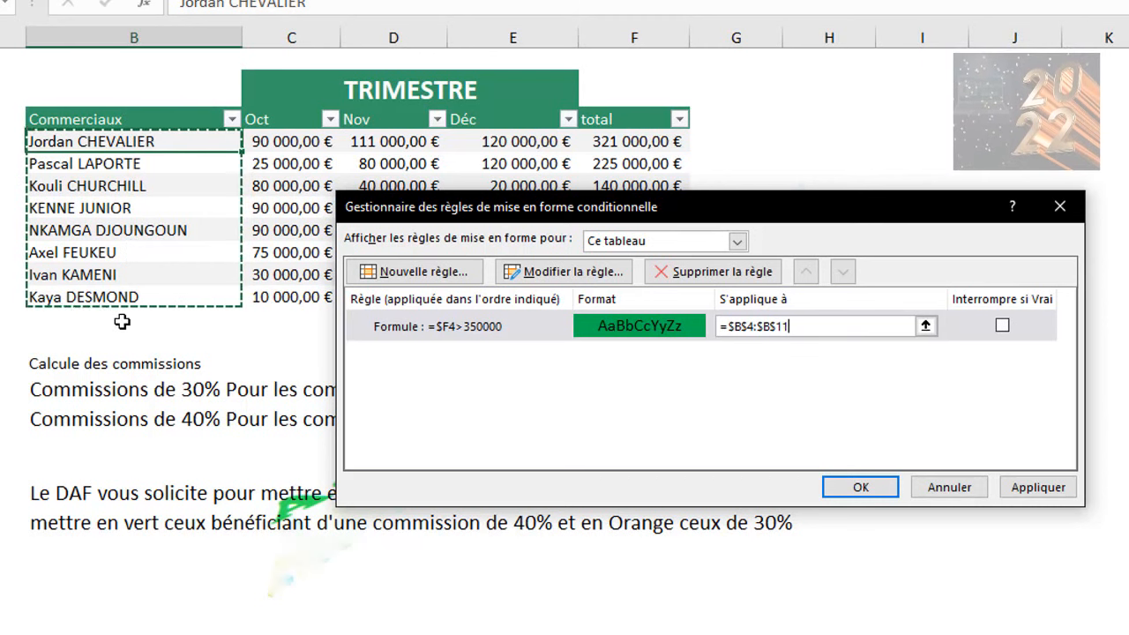
{"action": "left_click", "coordinate": [1039, 494]}
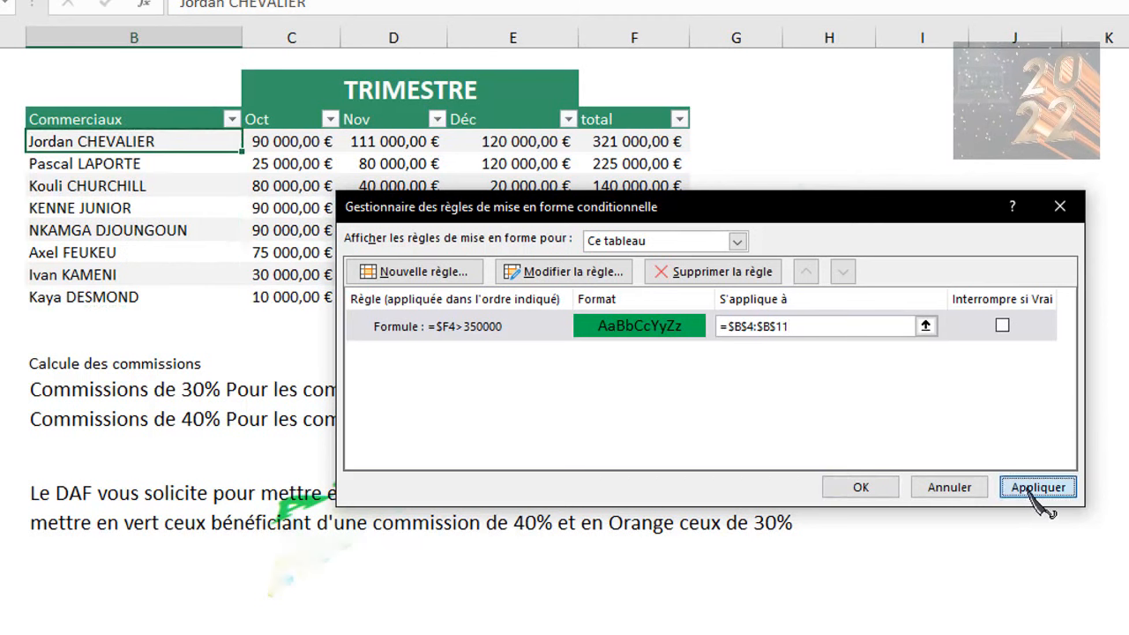
{"action": "left_click", "coordinate": [873, 490]}
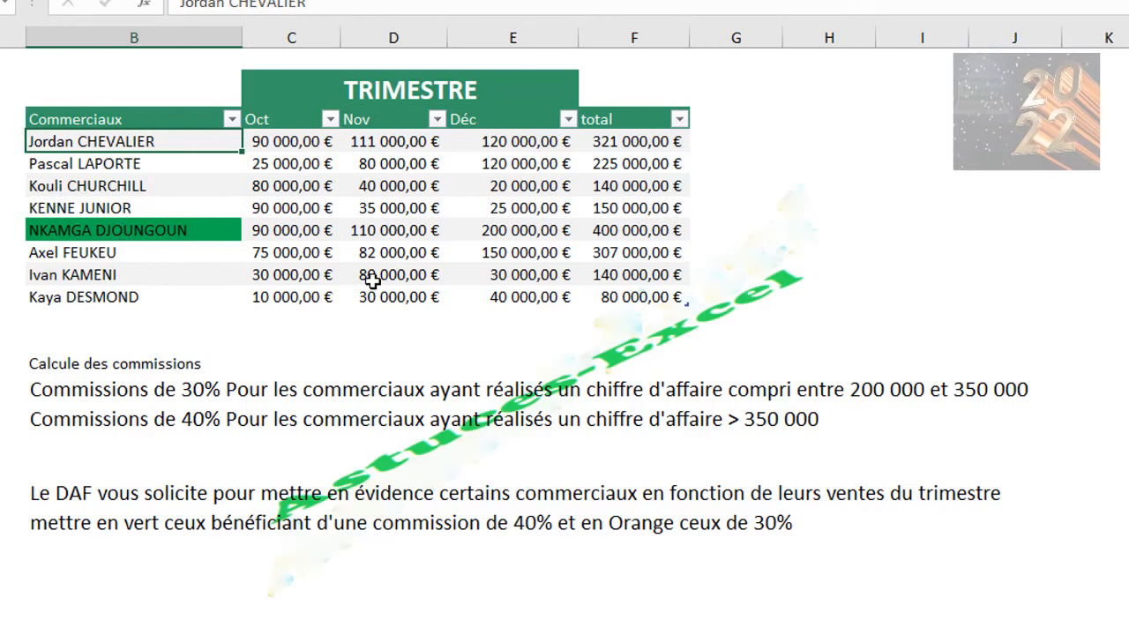
Step: Set the second salesperson's October amount to 250000 to test the green highlighting rule
{"action": "left_click", "coordinate": [122, 168]}
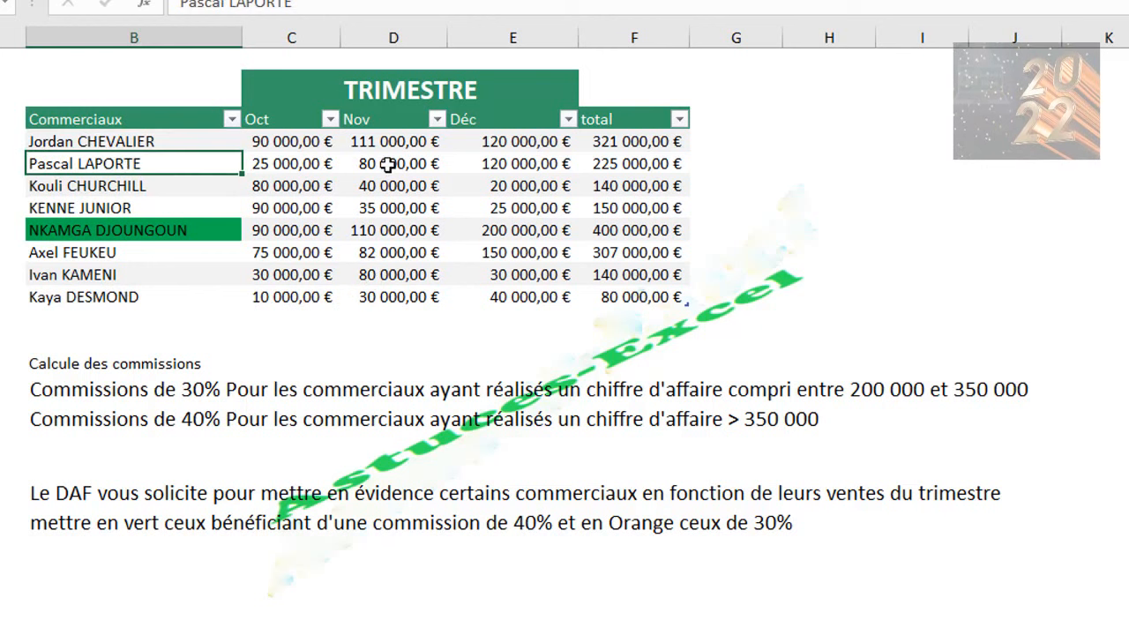
{"action": "left_click", "coordinate": [388, 165]}
{"action": "double_click", "coordinate": [264, 166]}
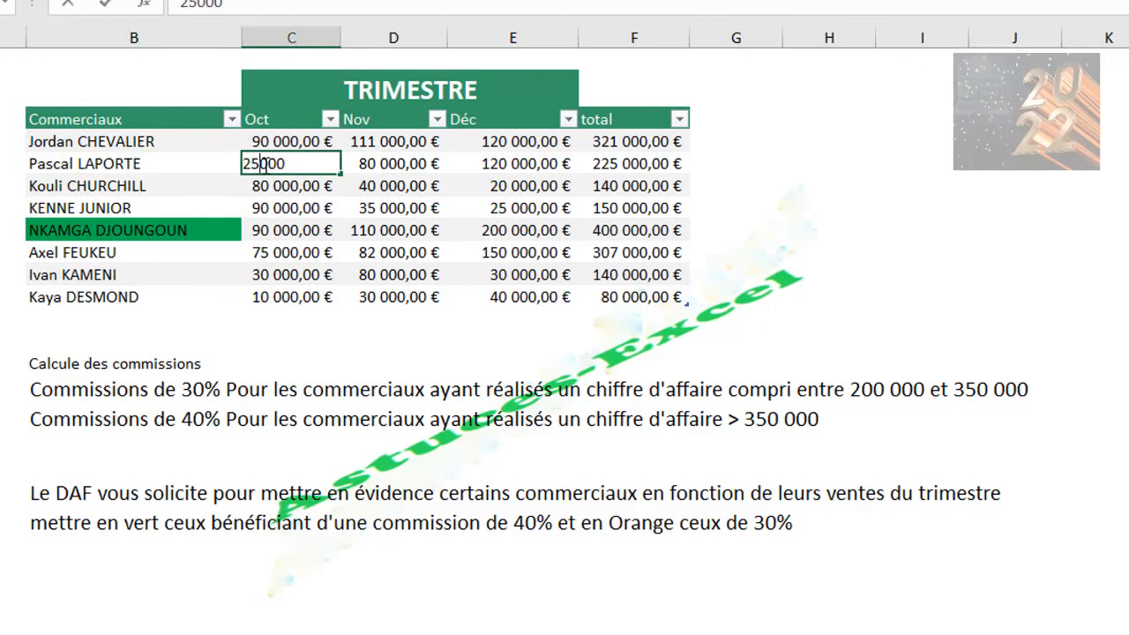
{"action": "type", "text": "0"}
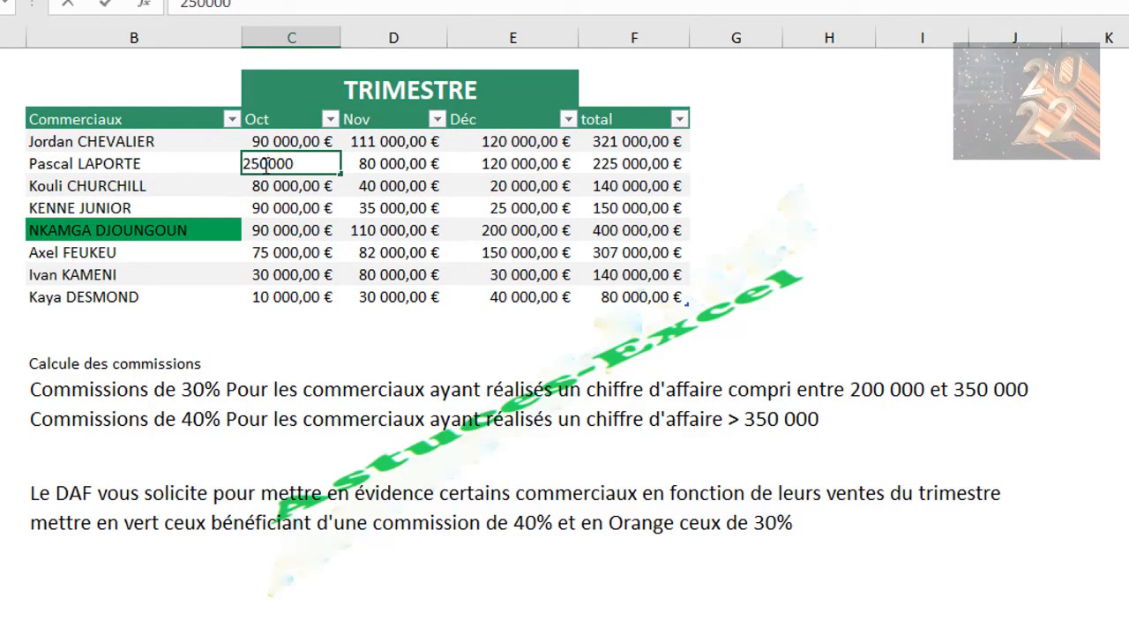
{"action": "key", "text": "Return"}
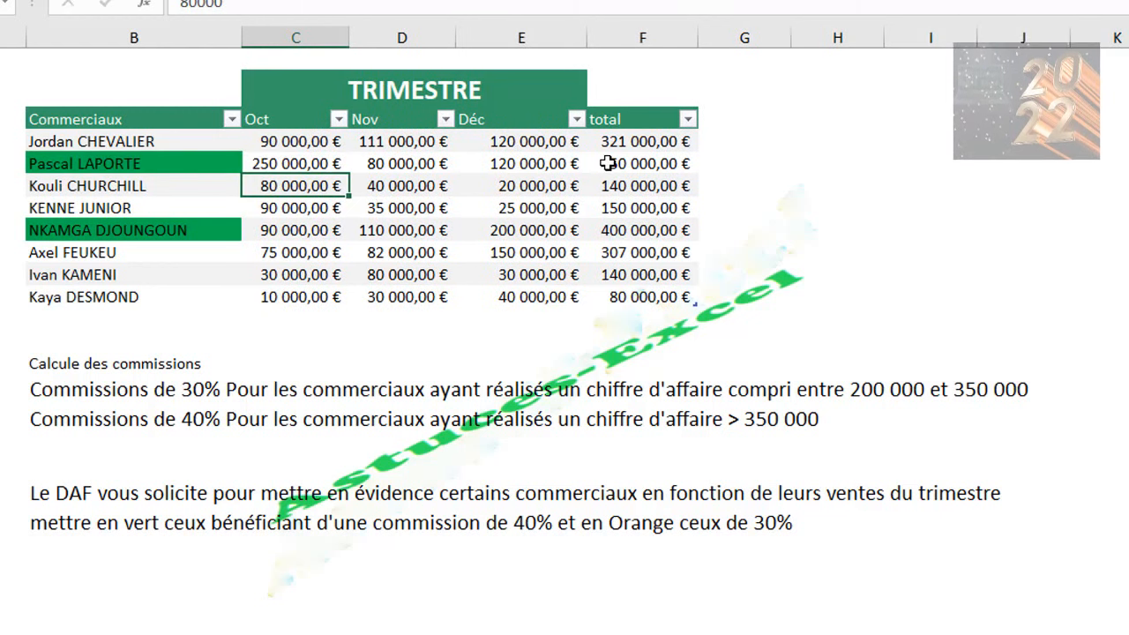
{"action": "left_click", "coordinate": [132, 144]}
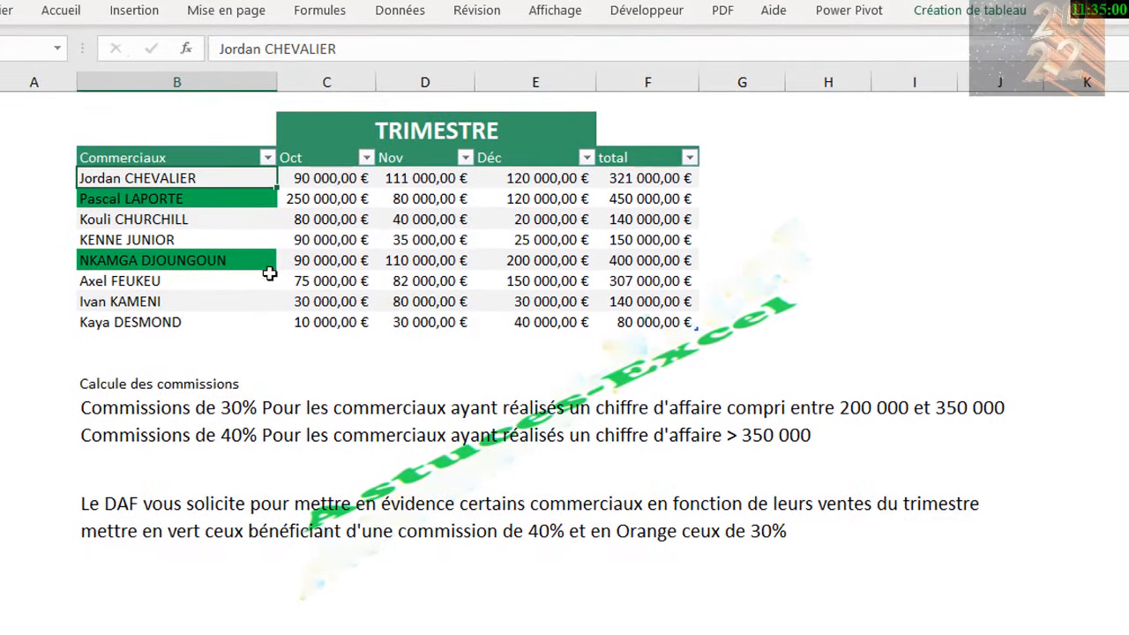
{"action": "left_click", "coordinate": [60, 11]}
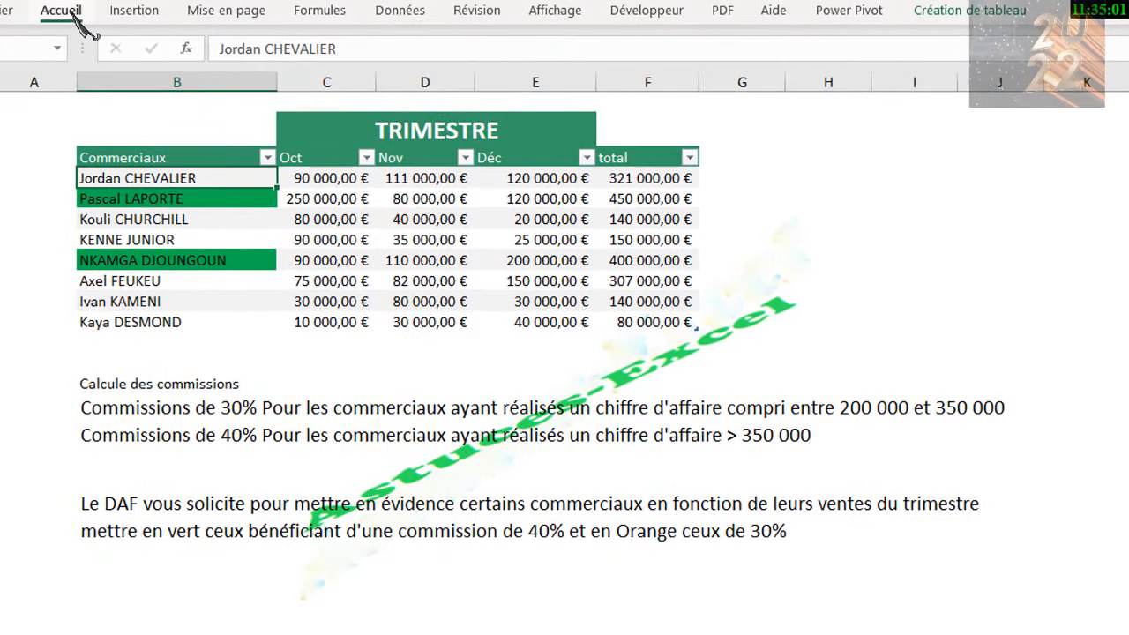
{"action": "left_click", "coordinate": [688, 101]}
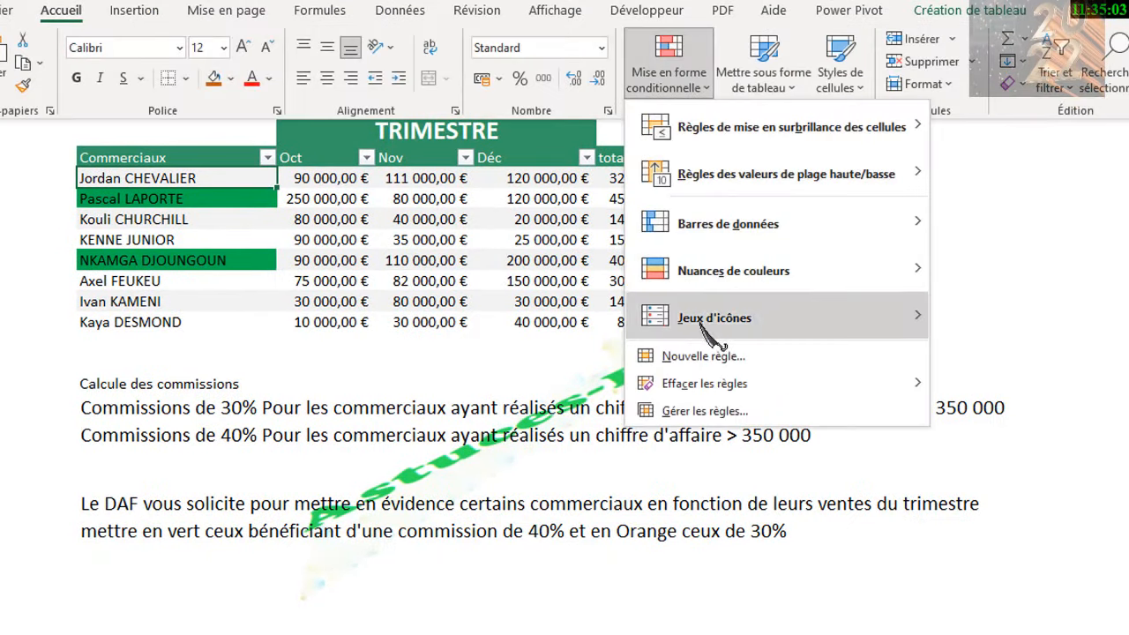
{"action": "left_click", "coordinate": [714, 375]}
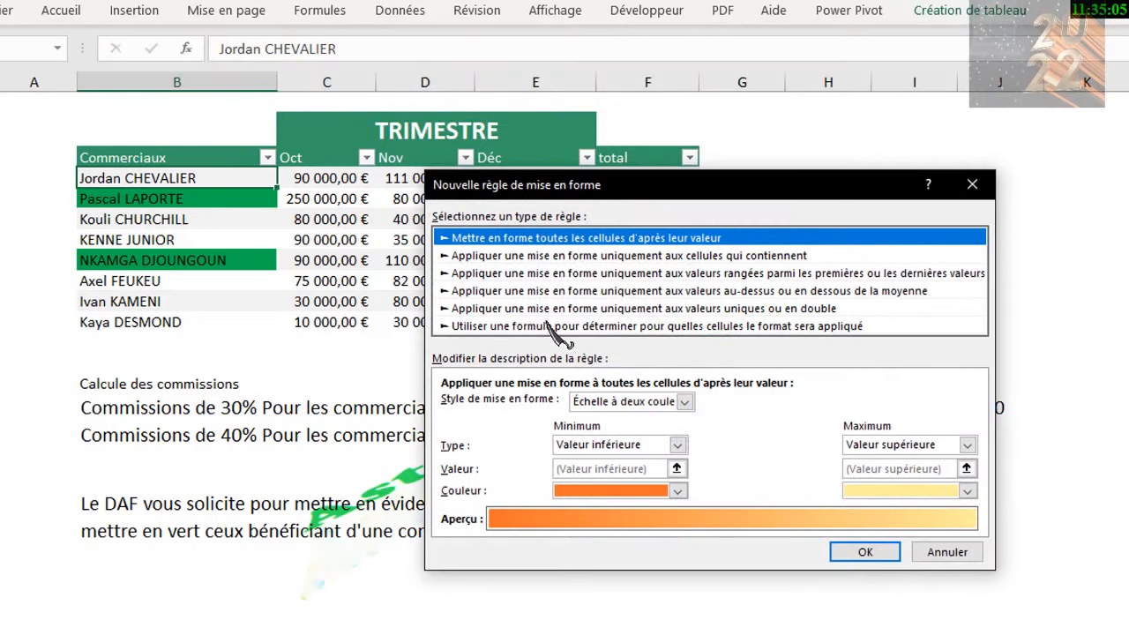
{"action": "left_click", "coordinate": [548, 326]}
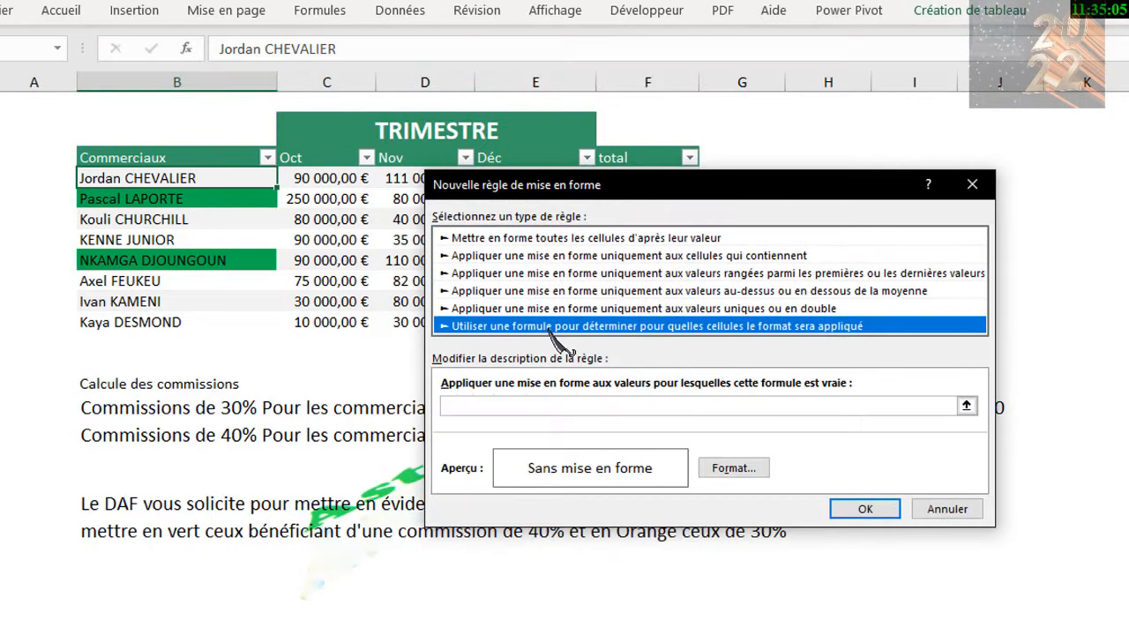
{"action": "left_click", "coordinate": [490, 405]}
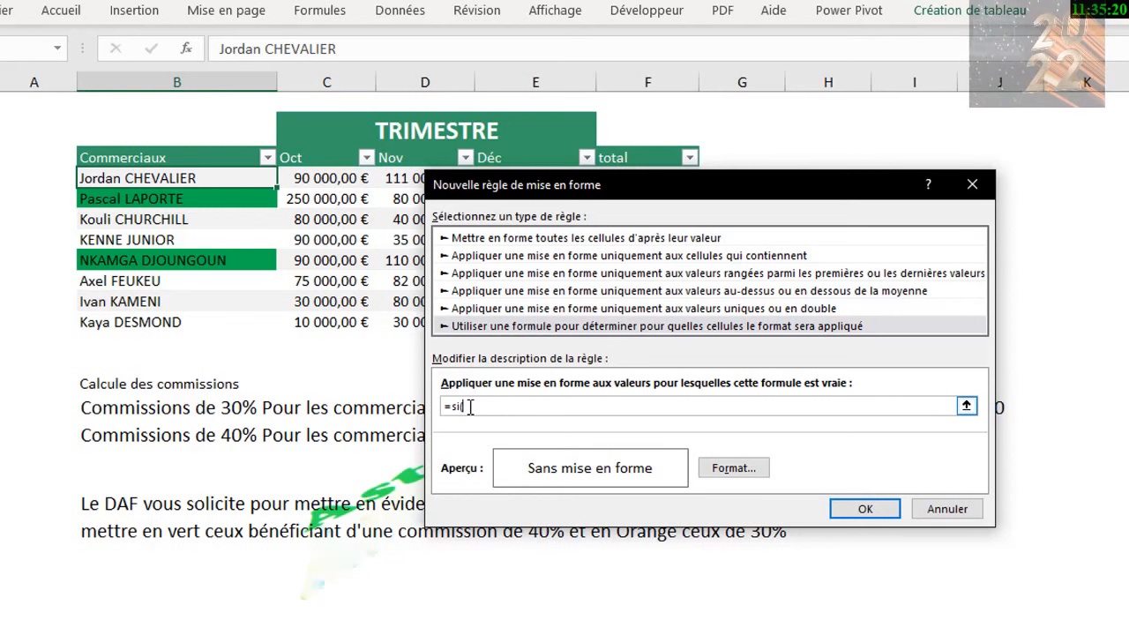
{"action": "left_click", "coordinate": [971, 184]}
{"action": "left_click", "coordinate": [970, 173]}
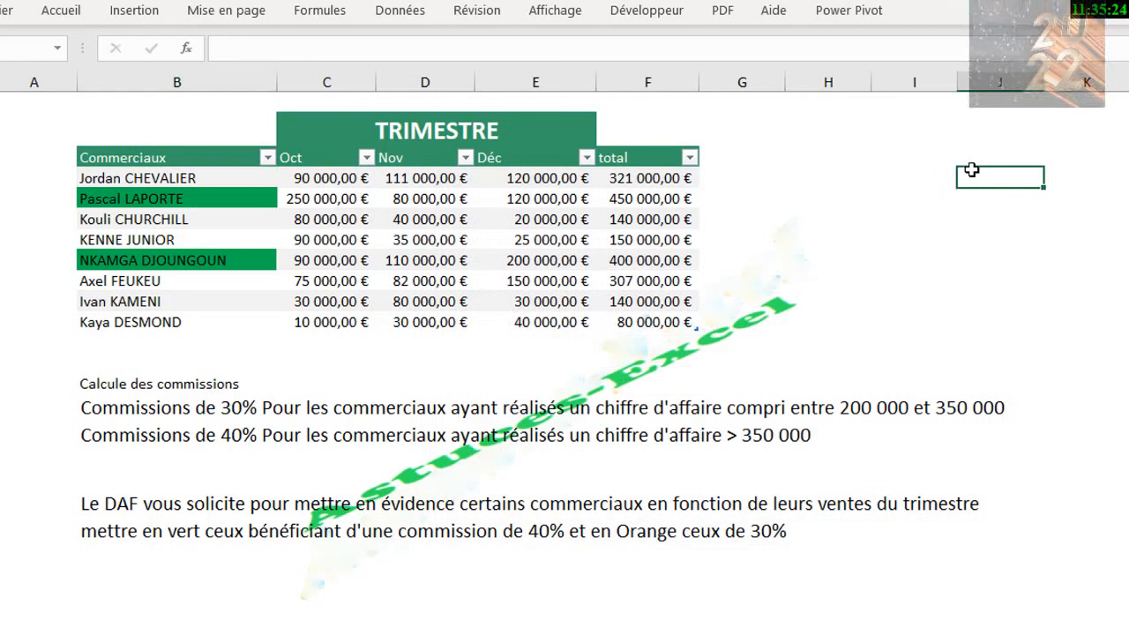
{"action": "type", "text": "=SI("}
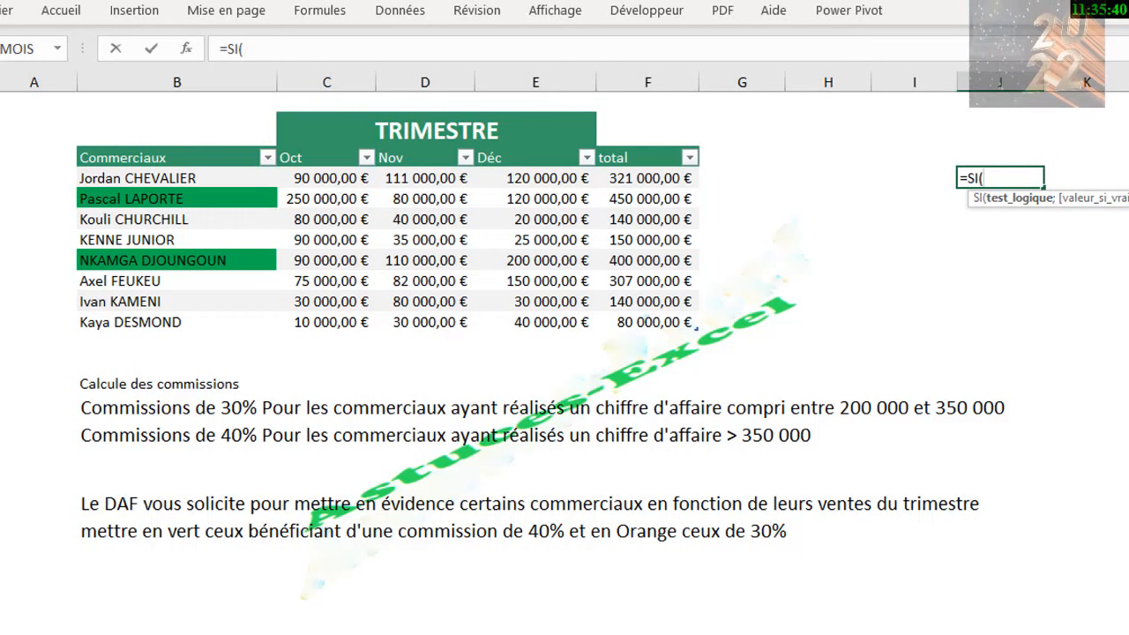
{"action": "key", "text": "BackSpace"}
{"action": "key", "text": "BackSpace"}
{"action": "key", "text": "BackSpace"}
{"action": "key", "text": "BackSpace"}
{"action": "key", "text": "Return"}
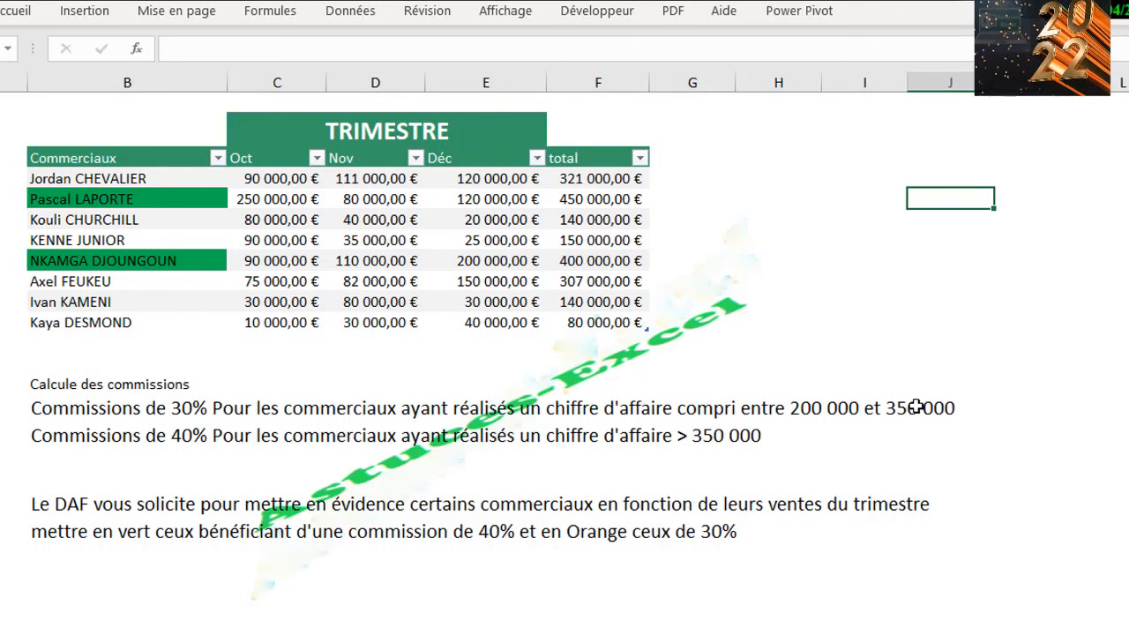
{"action": "left_click", "coordinate": [856, 274]}
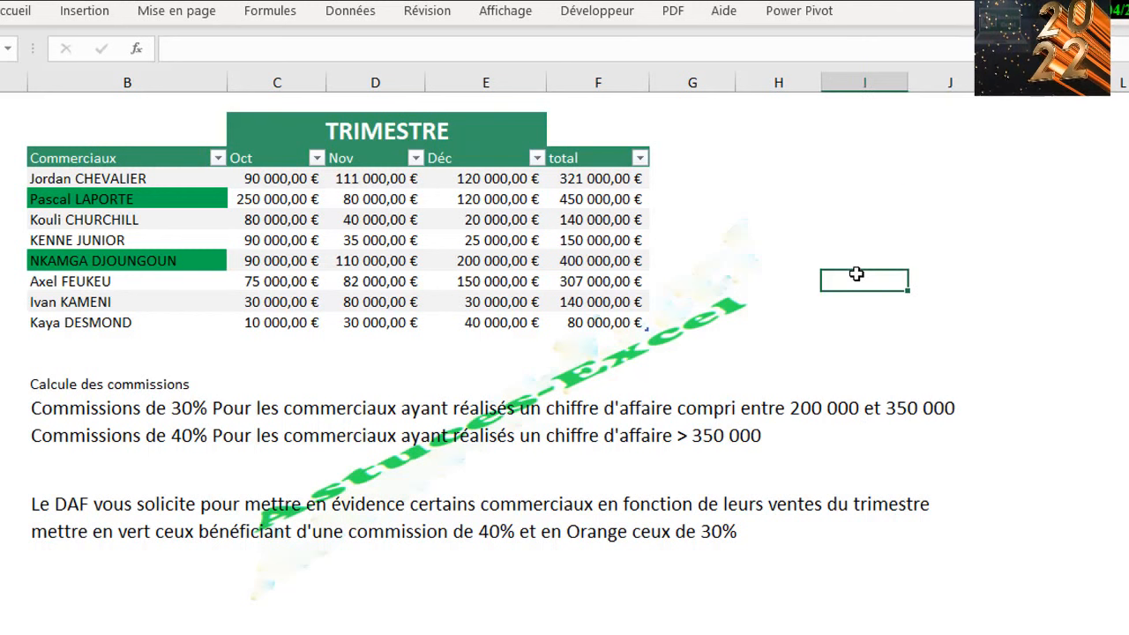
{"action": "type", "text": "=si"}
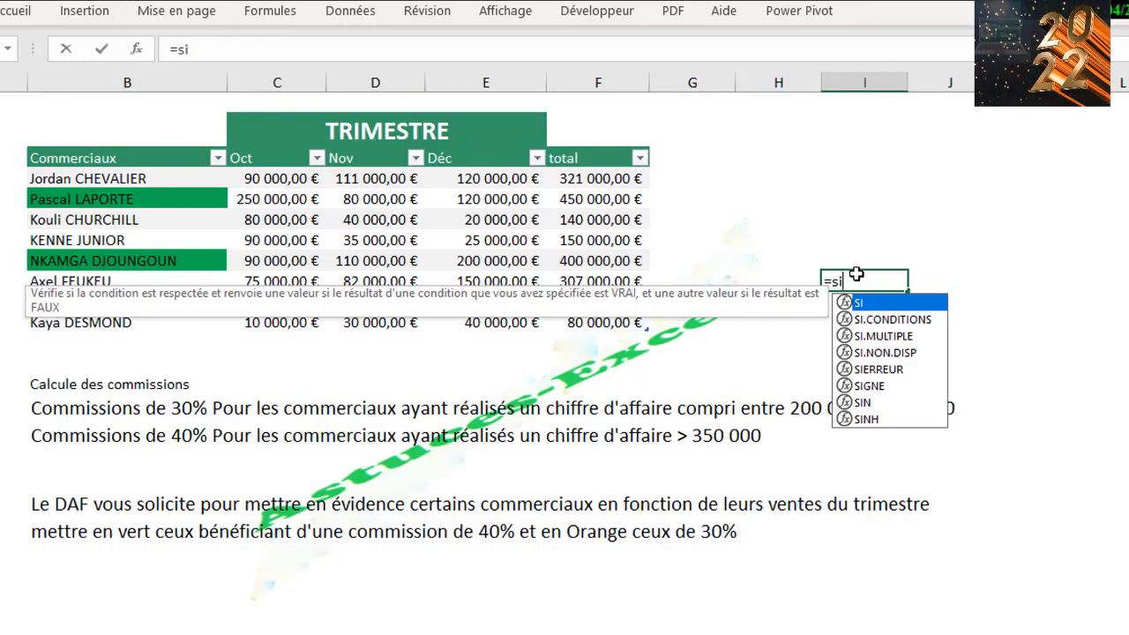
{"action": "type", "text": "("}
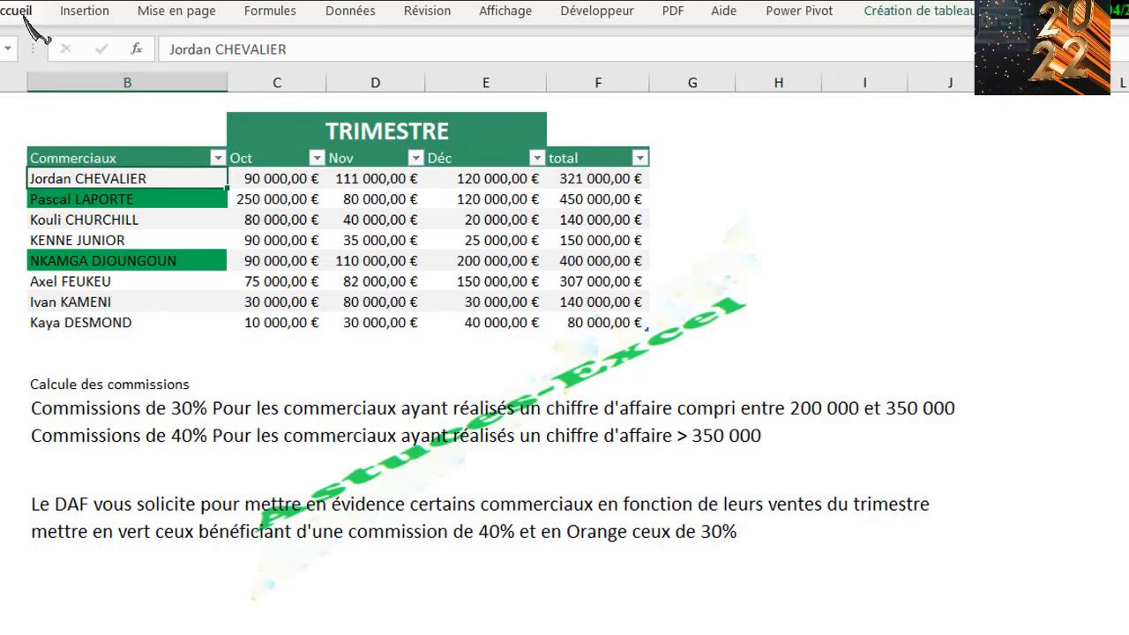
{"action": "left_click", "coordinate": [18, 11]}
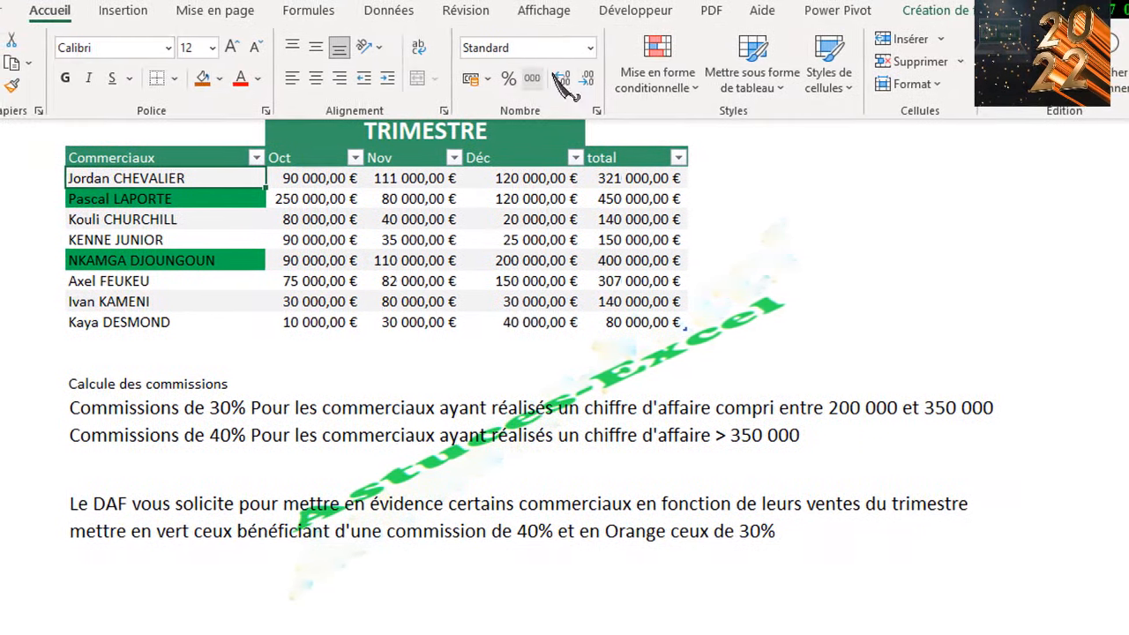
{"action": "left_click", "coordinate": [657, 75]}
{"action": "left_click", "coordinate": [693, 356]}
{"action": "left_click", "coordinate": [659, 414]}
{"action": "left_click", "coordinate": [701, 494]}
{"action": "left_click", "coordinate": [622, 178]}
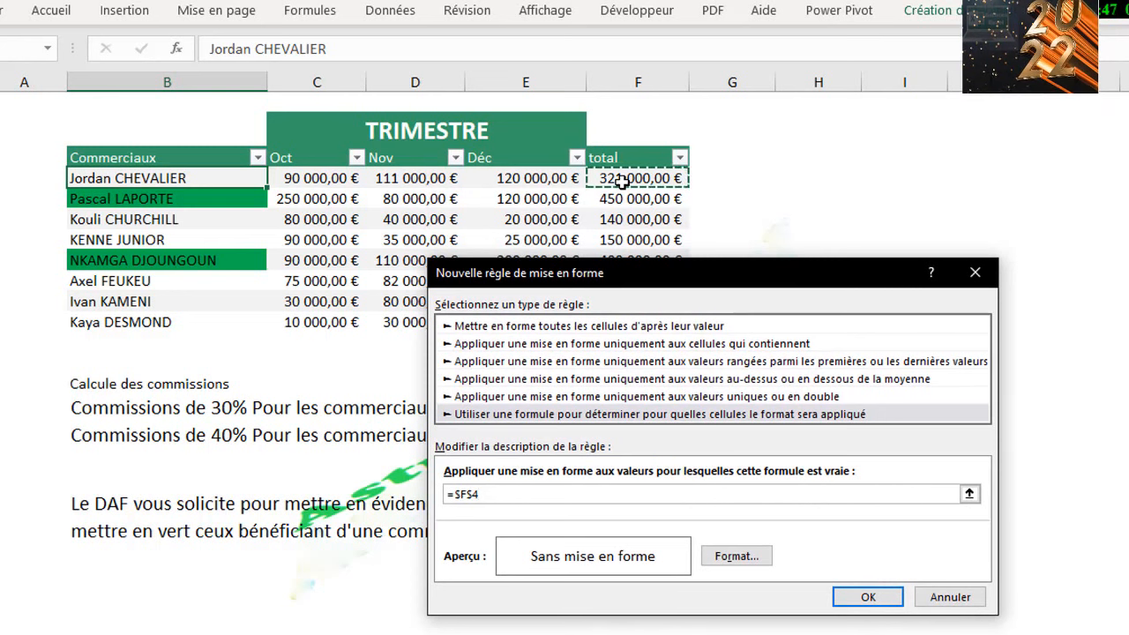
{"action": "type", "text": "<2"}
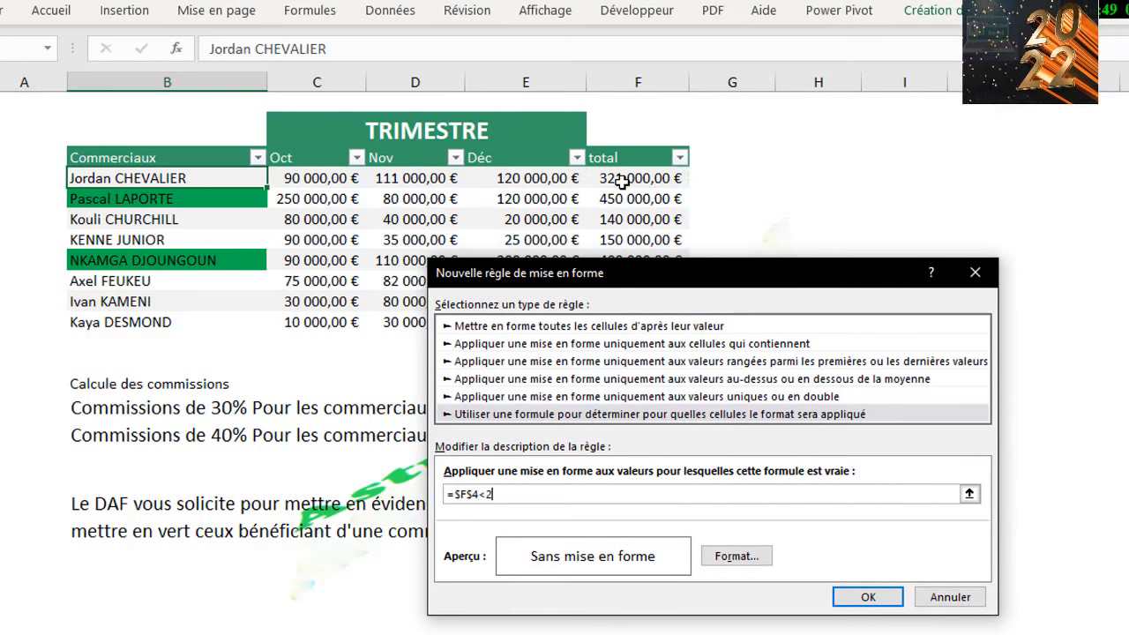
{"action": "type", "text": "000000"}
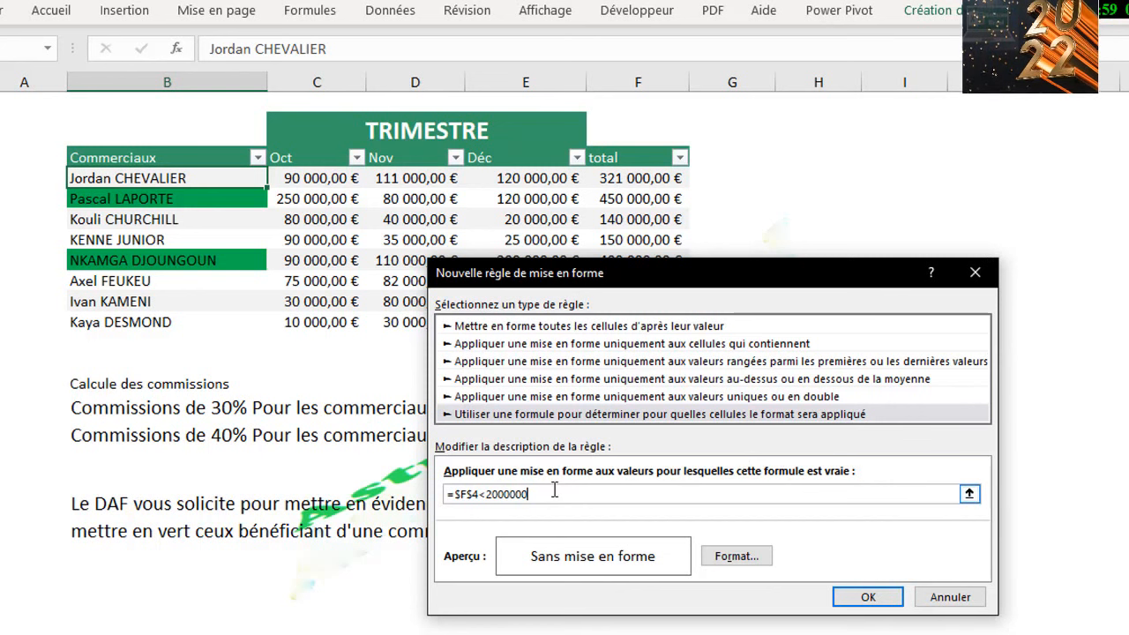
{"action": "left_click_drag", "start_coordinate": [555, 490], "coordinate": [460, 495]}
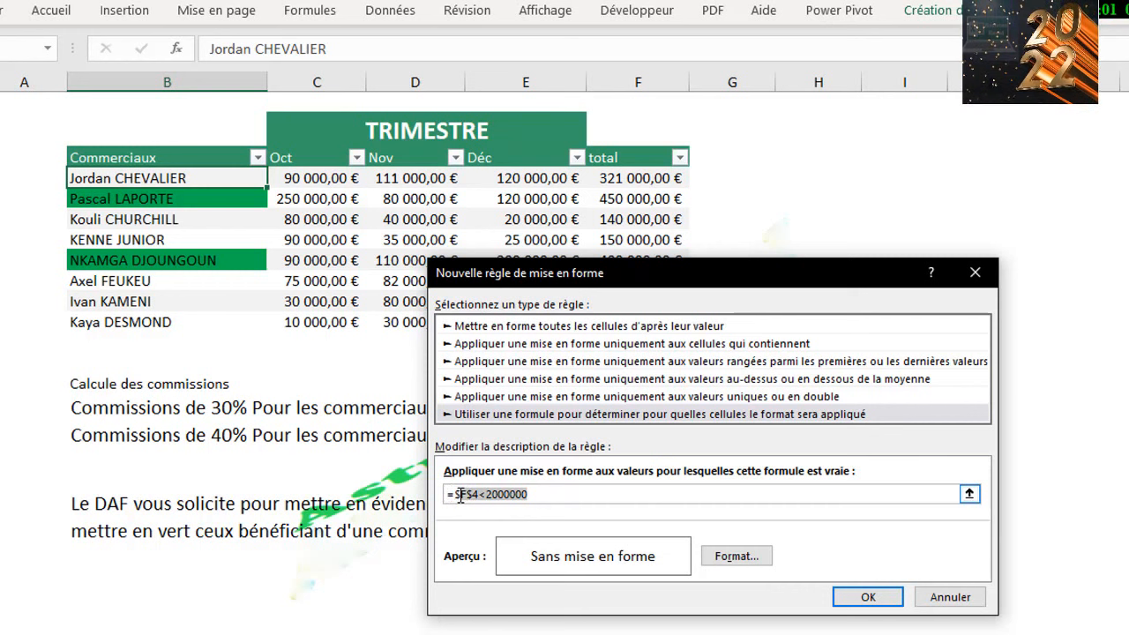
{"action": "key", "text": "BackSpace"}
{"action": "key", "text": "BackSpace"}
{"action": "key", "text": "BackSpace"}
{"action": "key", "text": "Return"}
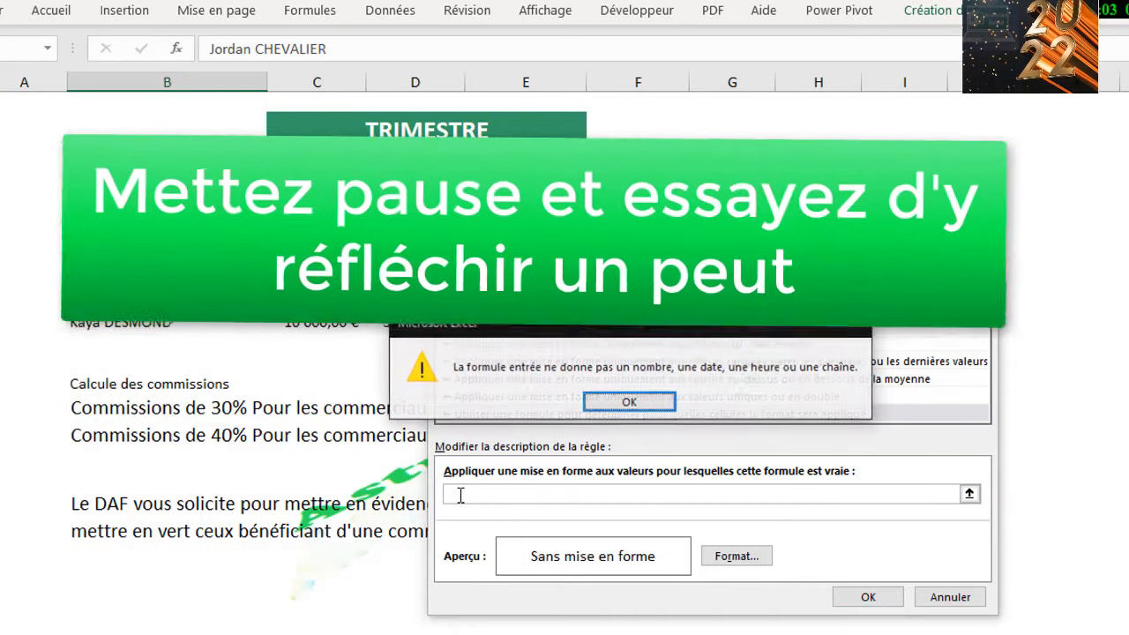
{"action": "left_click", "coordinate": [631, 404]}
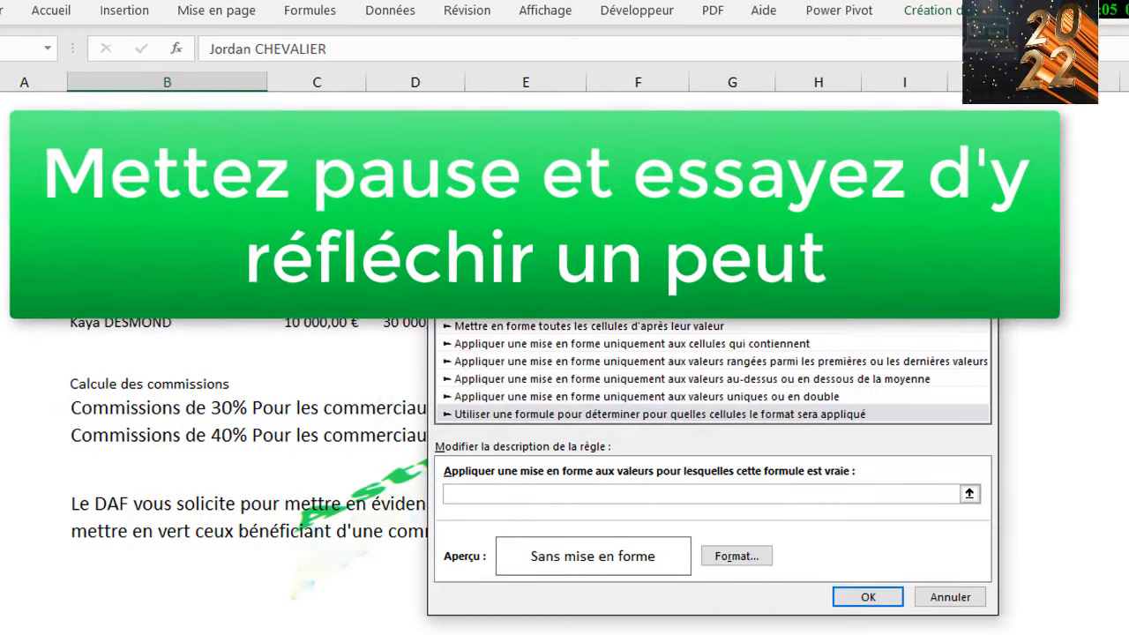
{"action": "left_click", "coordinate": [979, 275]}
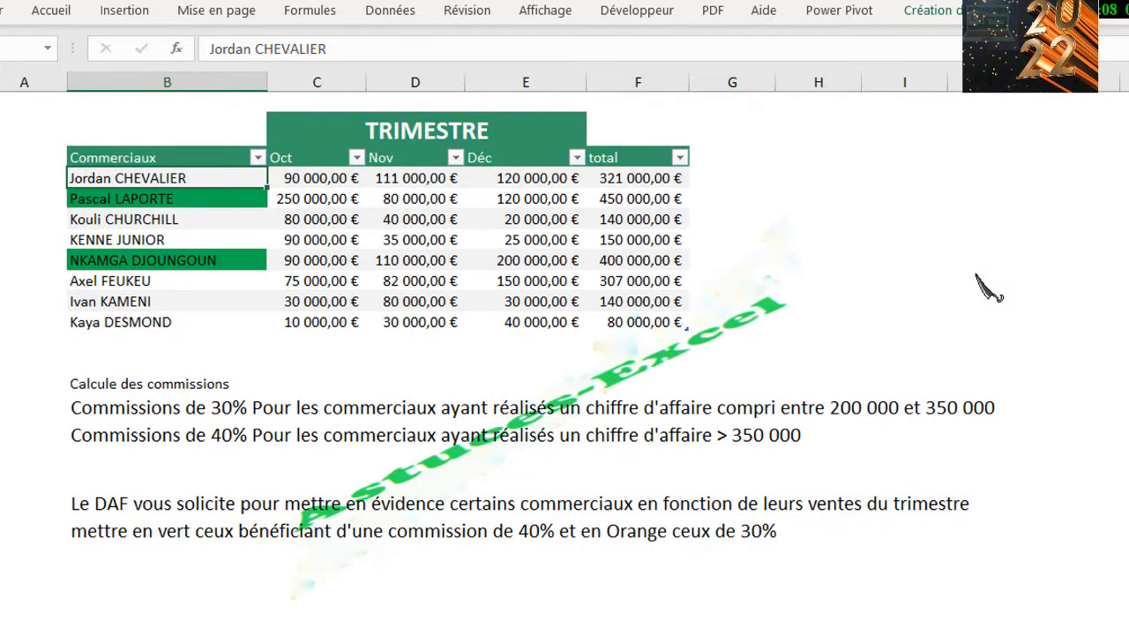
Step: Start a SI formula with a nested ET function in the empty cell I6 beside the table
{"action": "left_click", "coordinate": [870, 216]}
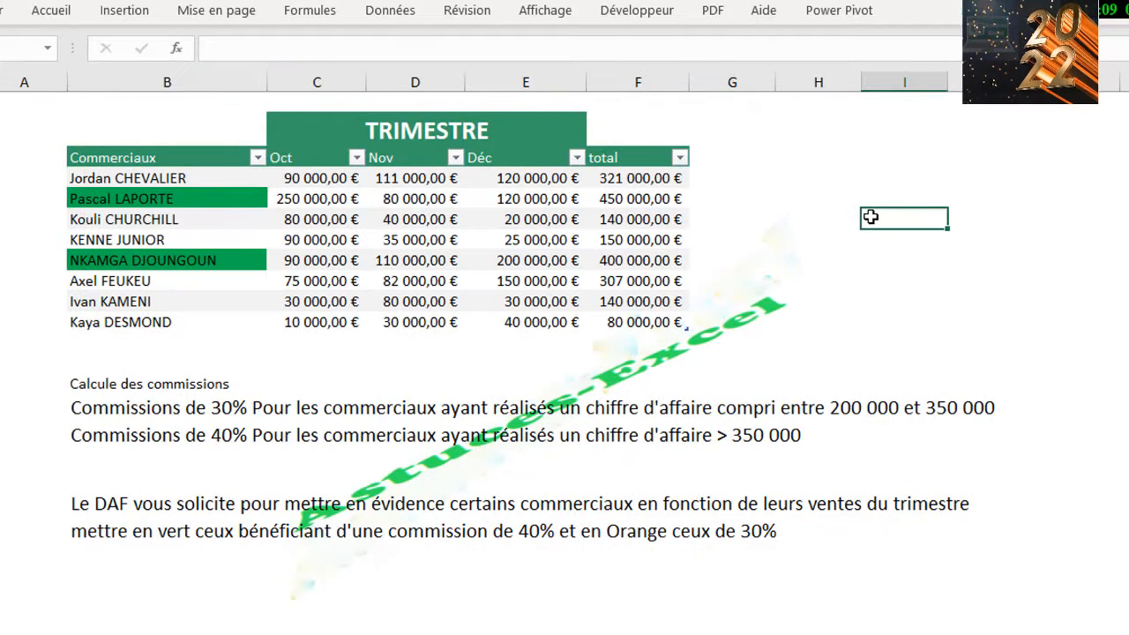
{"action": "type", "text": "="}
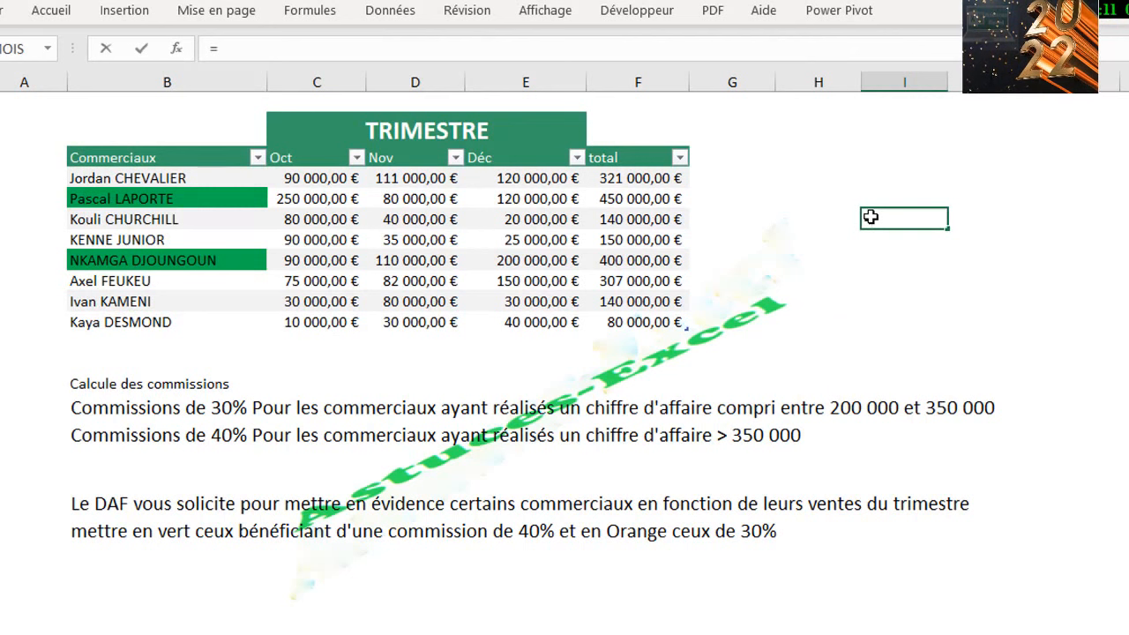
{"action": "type", "text": "si"}
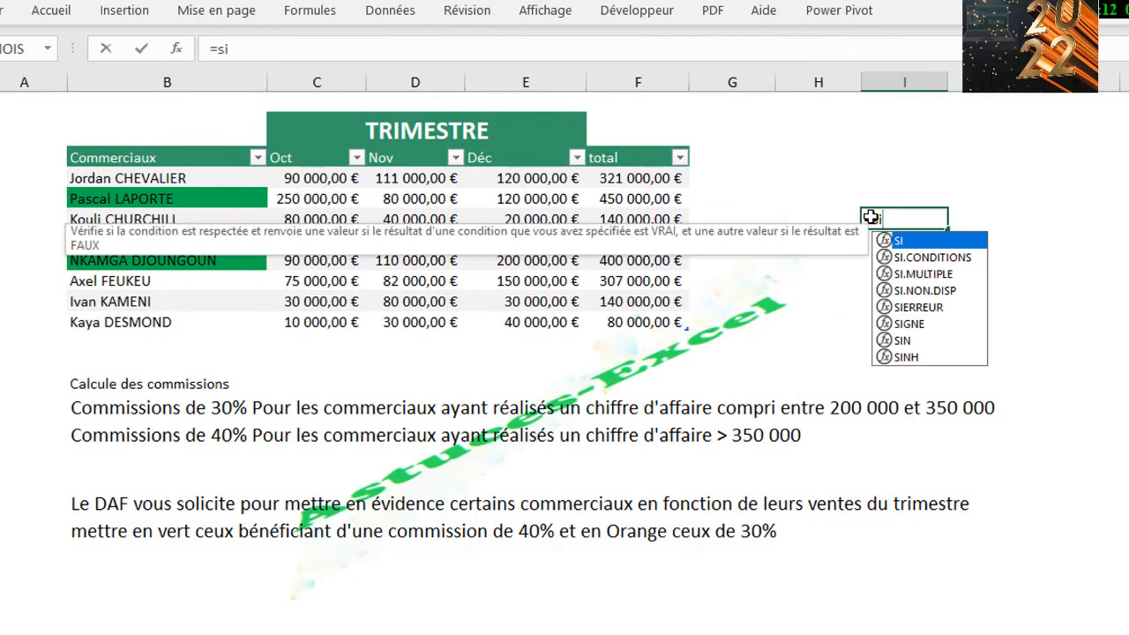
{"action": "double_click", "coordinate": [924, 243]}
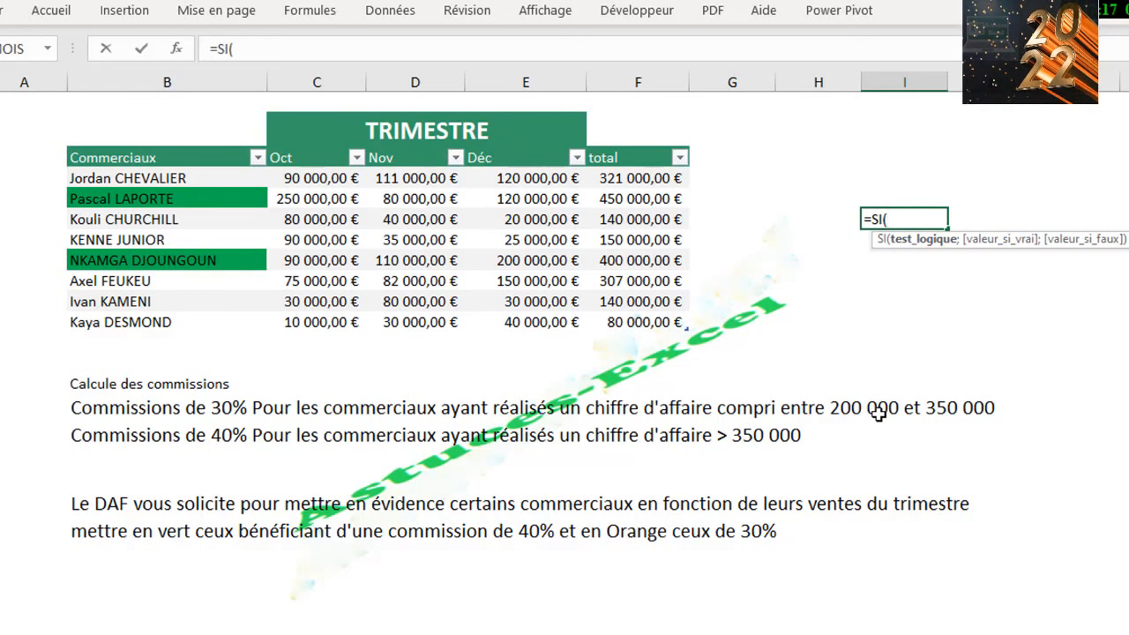
{"action": "type", "text": "et"}
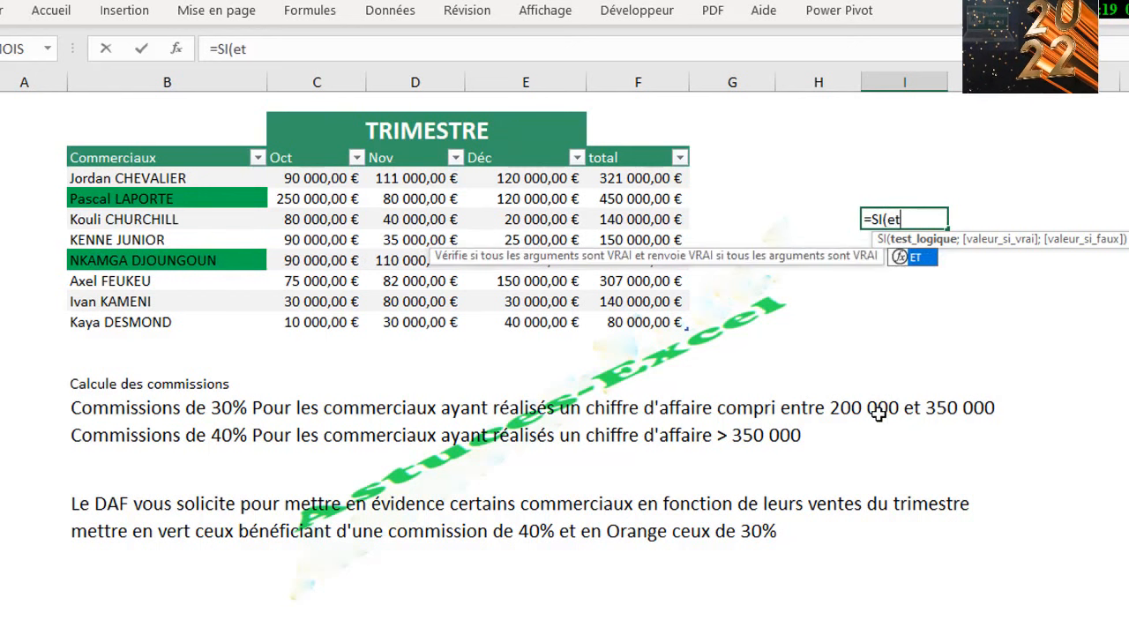
{"action": "double_click", "coordinate": [915, 257]}
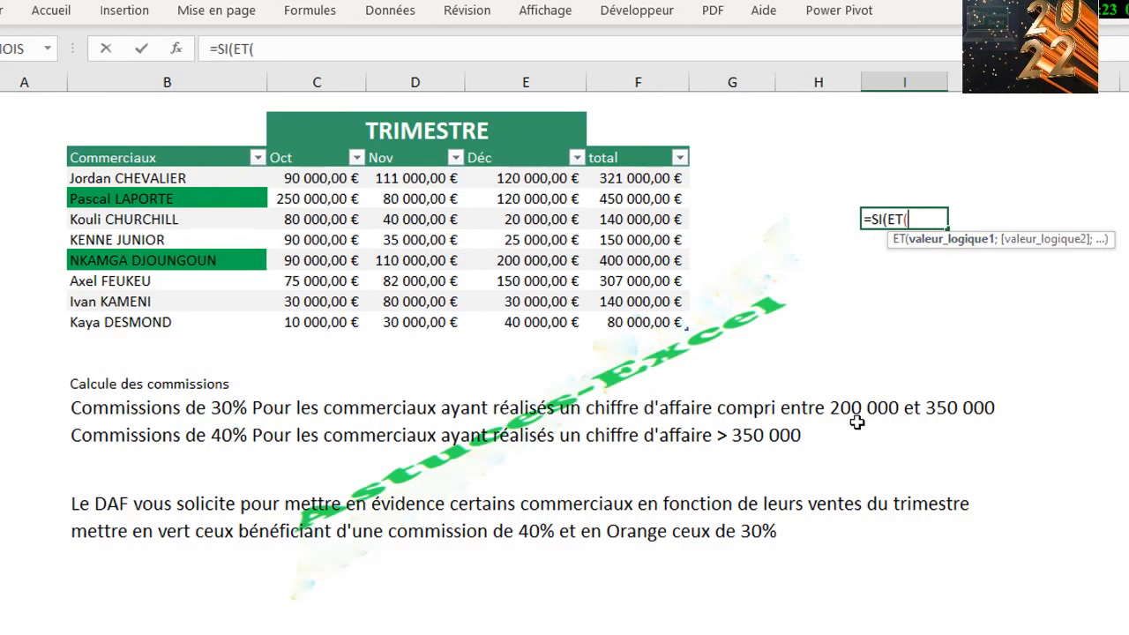
Step: Enter F4>=200000 as the first condition of the ET function, using the first salesperson's total
{"action": "left_click", "coordinate": [625, 178]}
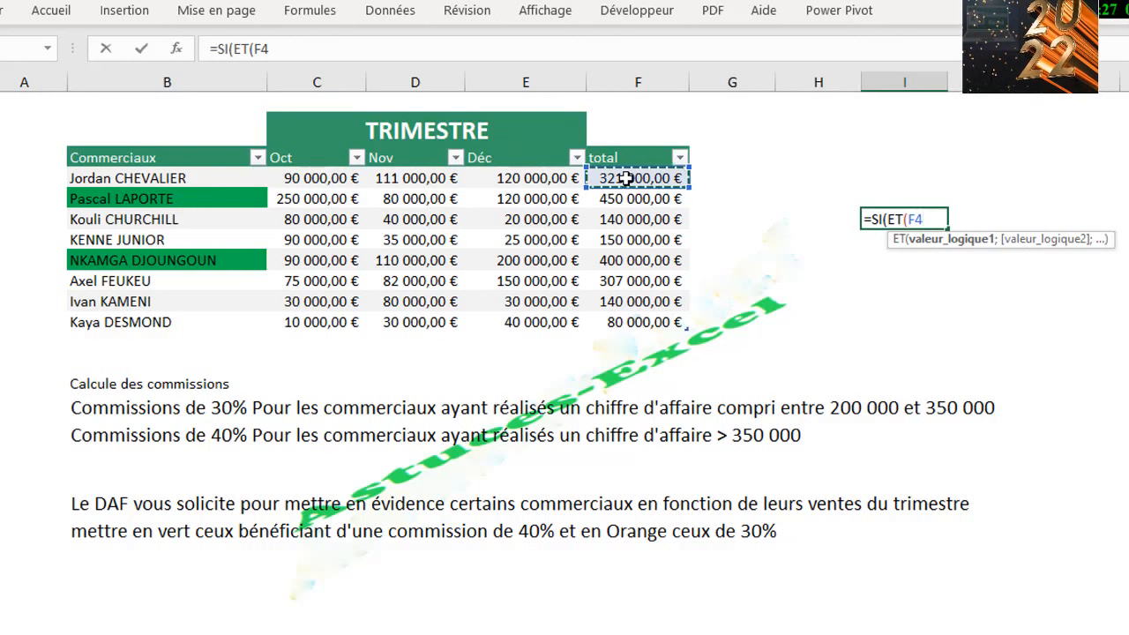
{"action": "type", "text": "<"}
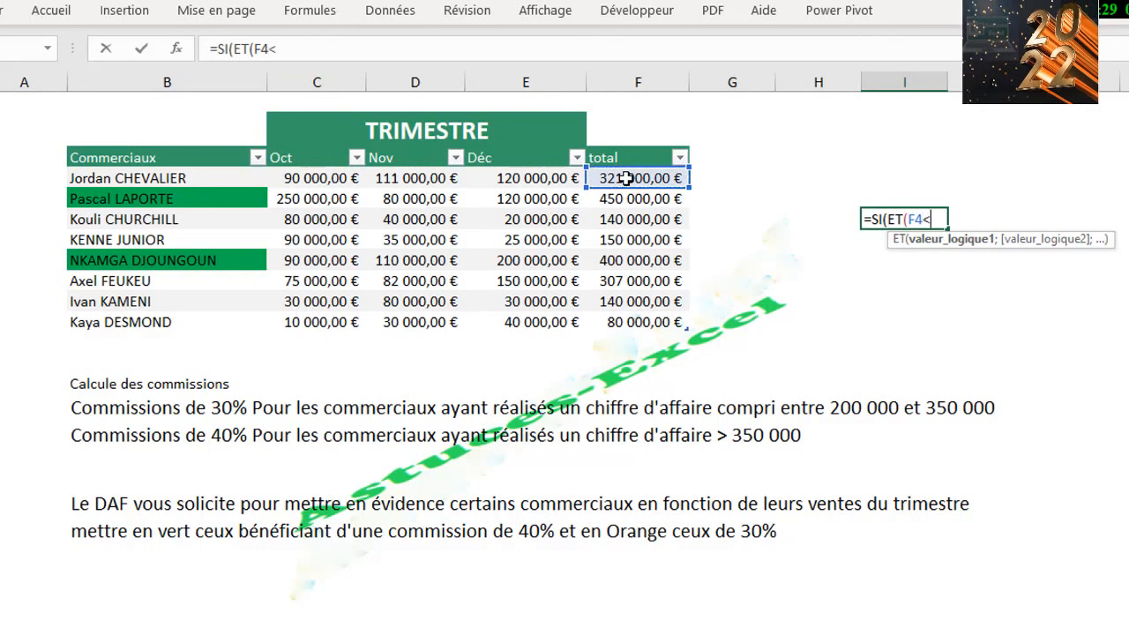
{"action": "key", "text": "BackSpace"}
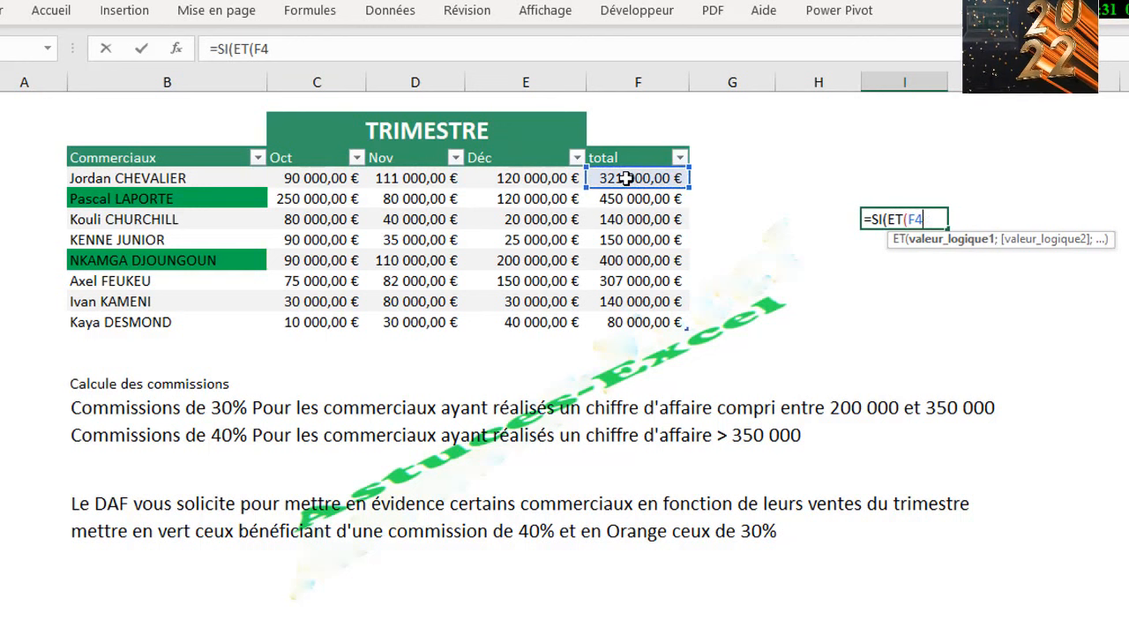
{"action": "type", "text": ">"}
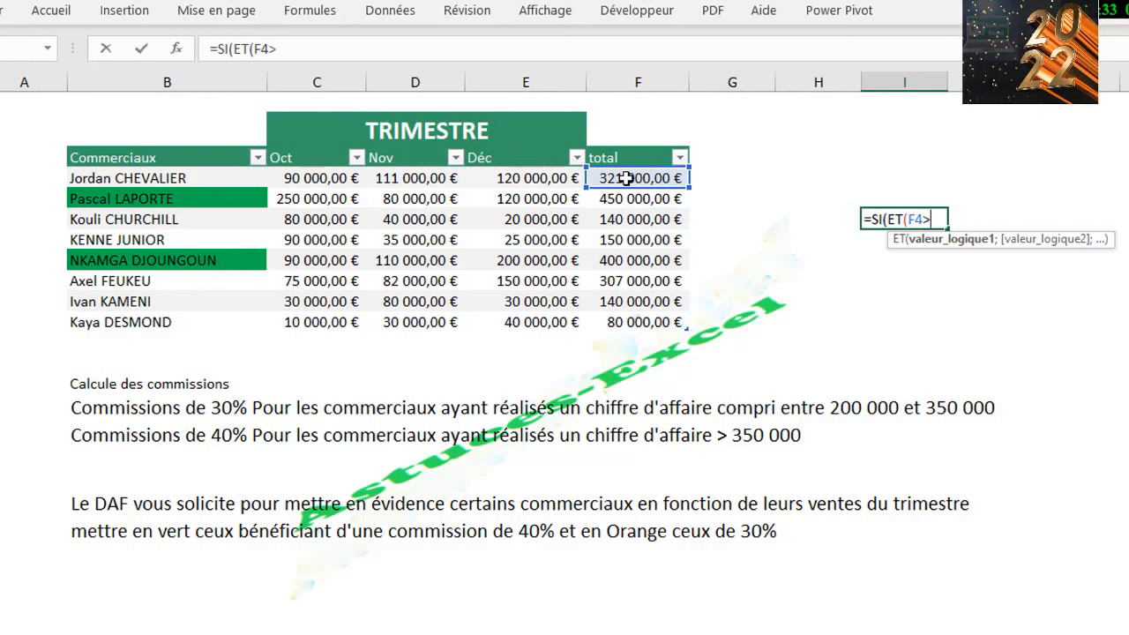
{"action": "type", "text": "20"}
{"action": "key", "text": "BackSpace"}
{"action": "key", "text": "BackSpace"}
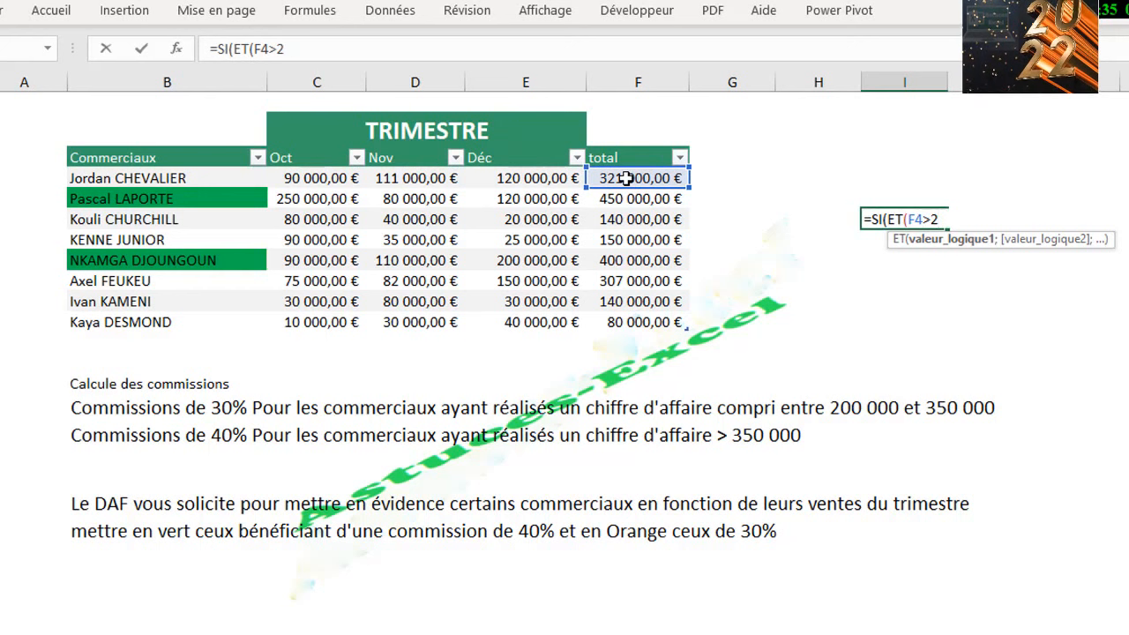
{"action": "type", "text": "=200"}
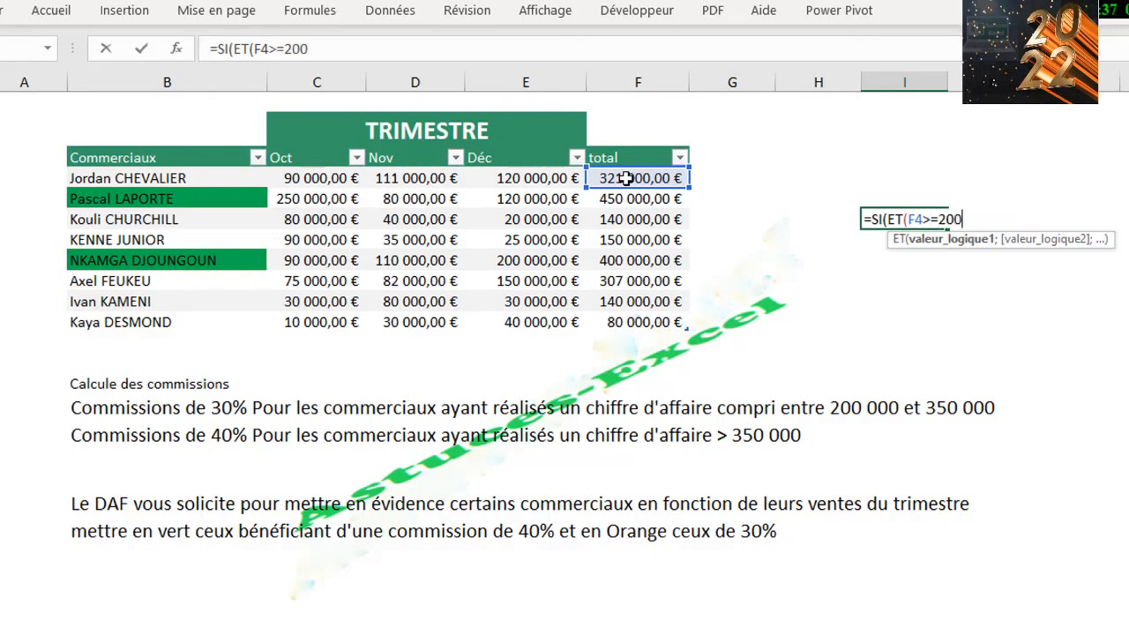
{"action": "type", "text": "0000"}
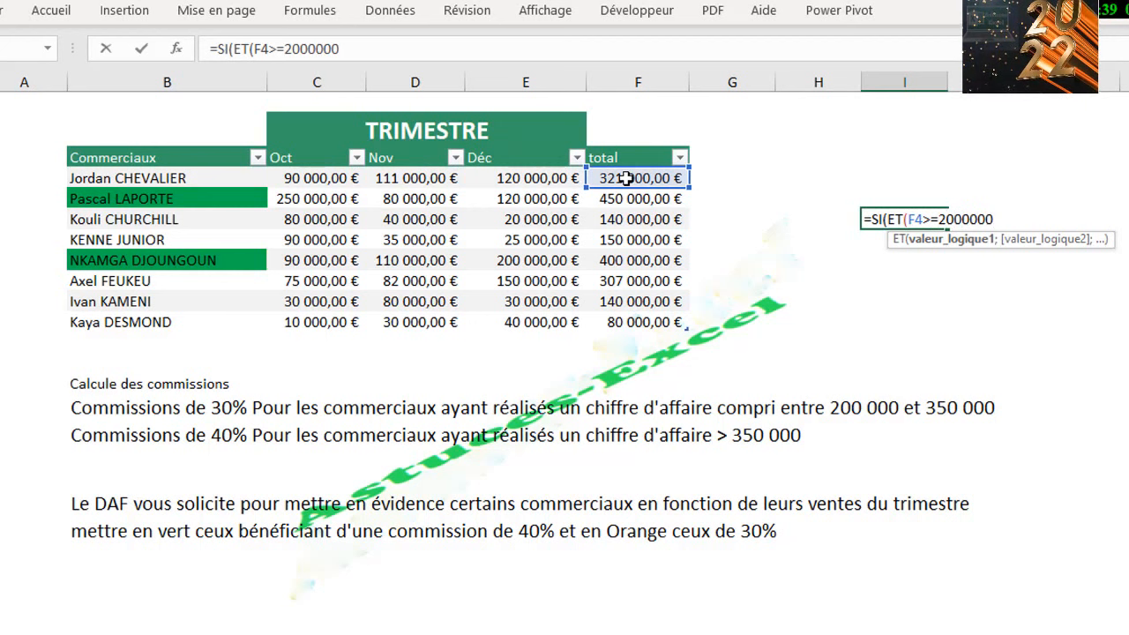
{"action": "key", "text": "BackSpace"}
{"action": "type", "text": ";"}
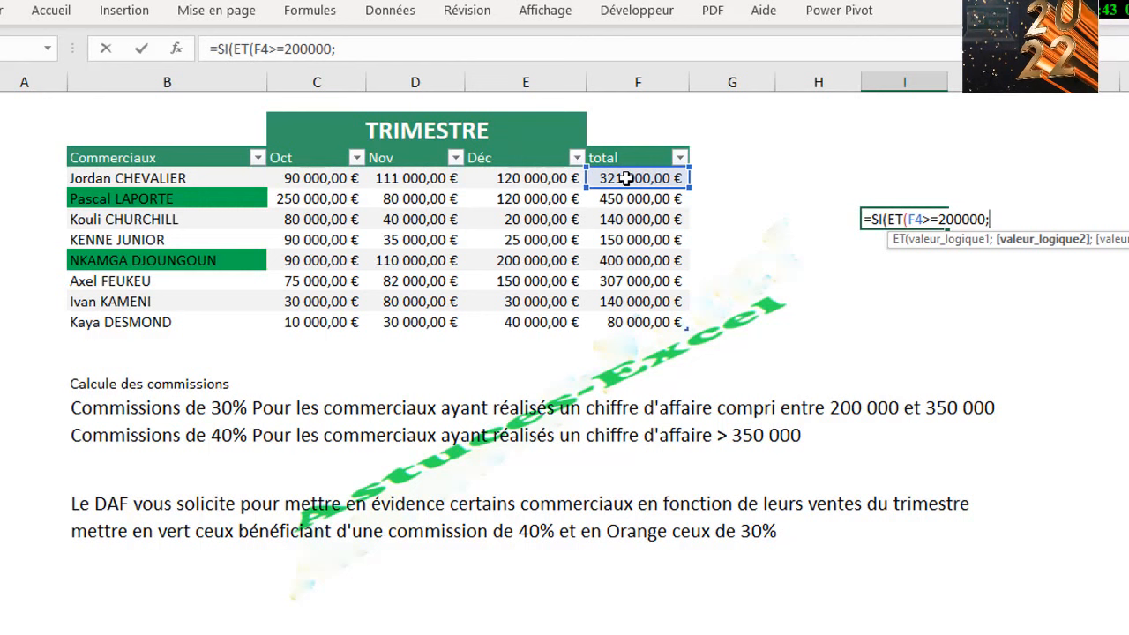
Step: Add F4<=350000 as the second condition and close the ET function
{"action": "left_click", "coordinate": [624, 178]}
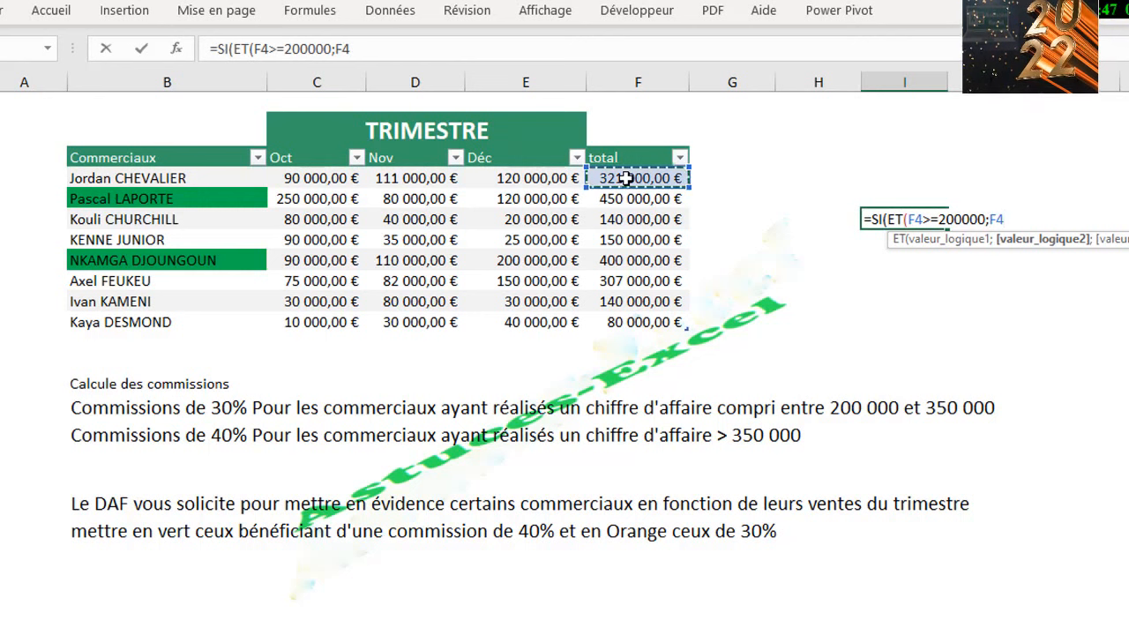
{"action": "type", "text": ">"}
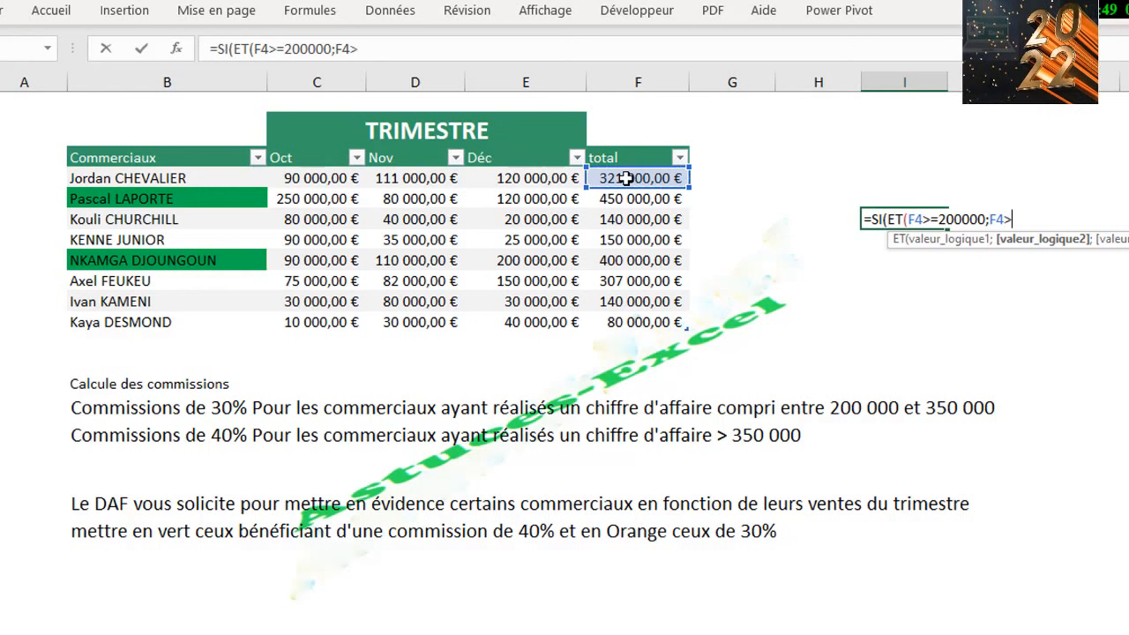
{"action": "key", "text": "BackSpace"}
{"action": "type", "text": "<"}
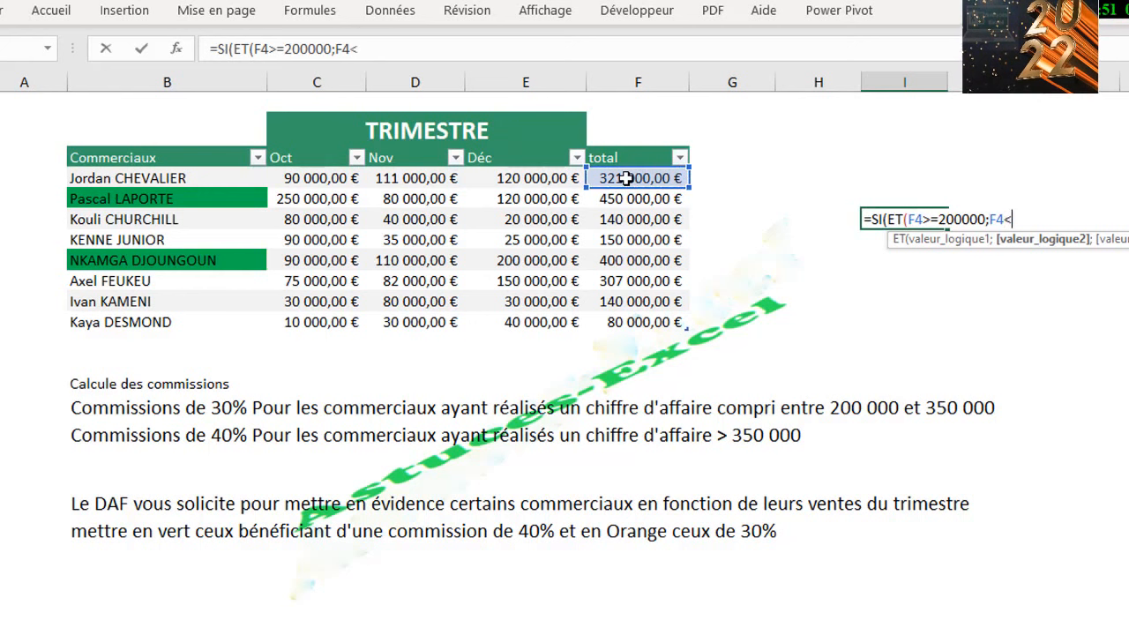
{"action": "type", "text": "=3500000"}
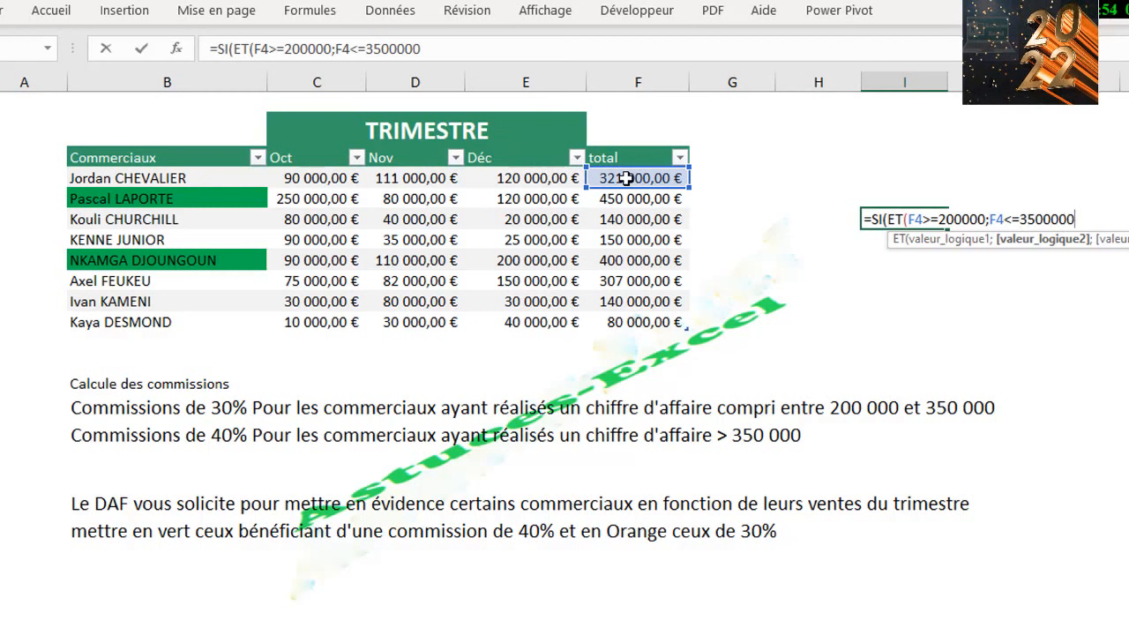
{"action": "key", "text": "BackSpace"}
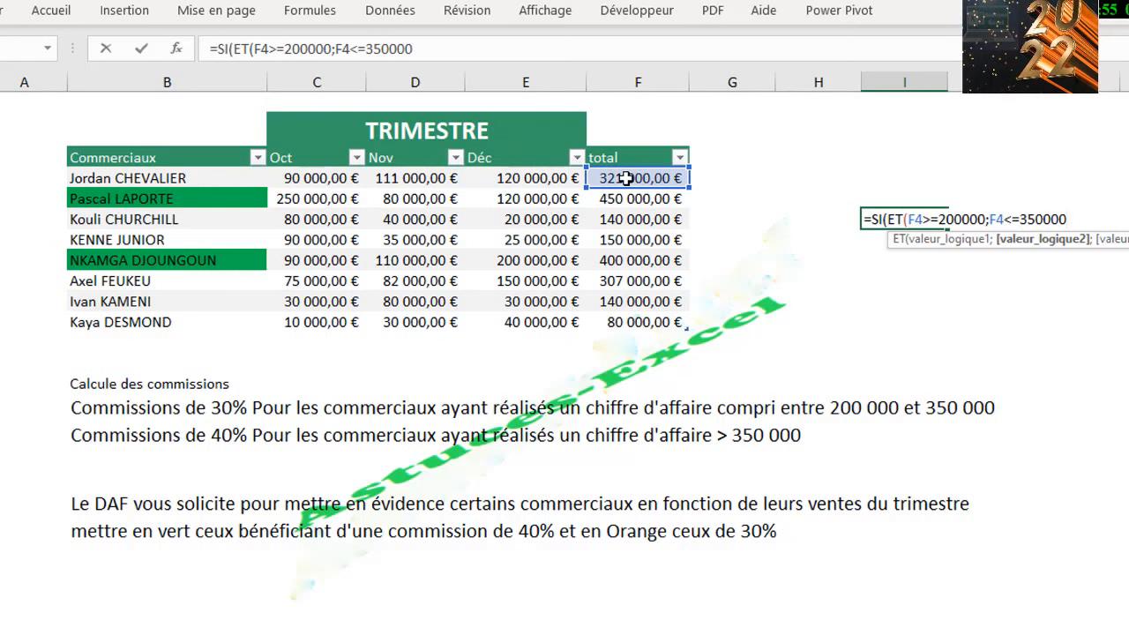
{"action": "type", "text": ")"}
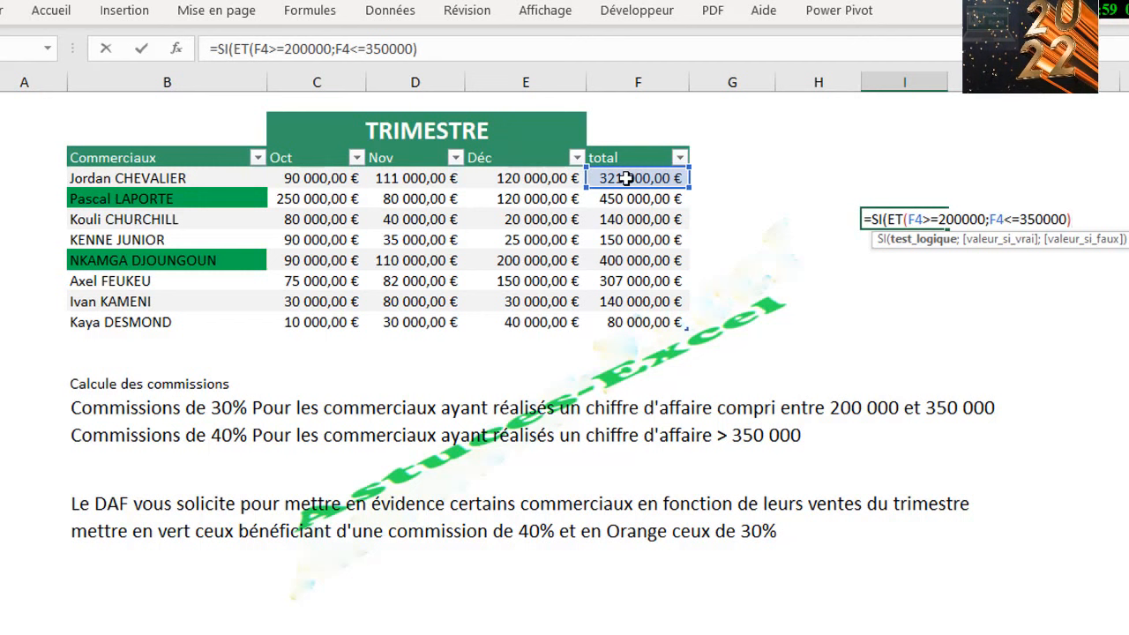
Step: Finish the test formula in I6 as =SI(ET(F4>=200000;F4<=350000);), leaving the value-if-true argument empty, and review it
{"action": "type", "text": ";"}
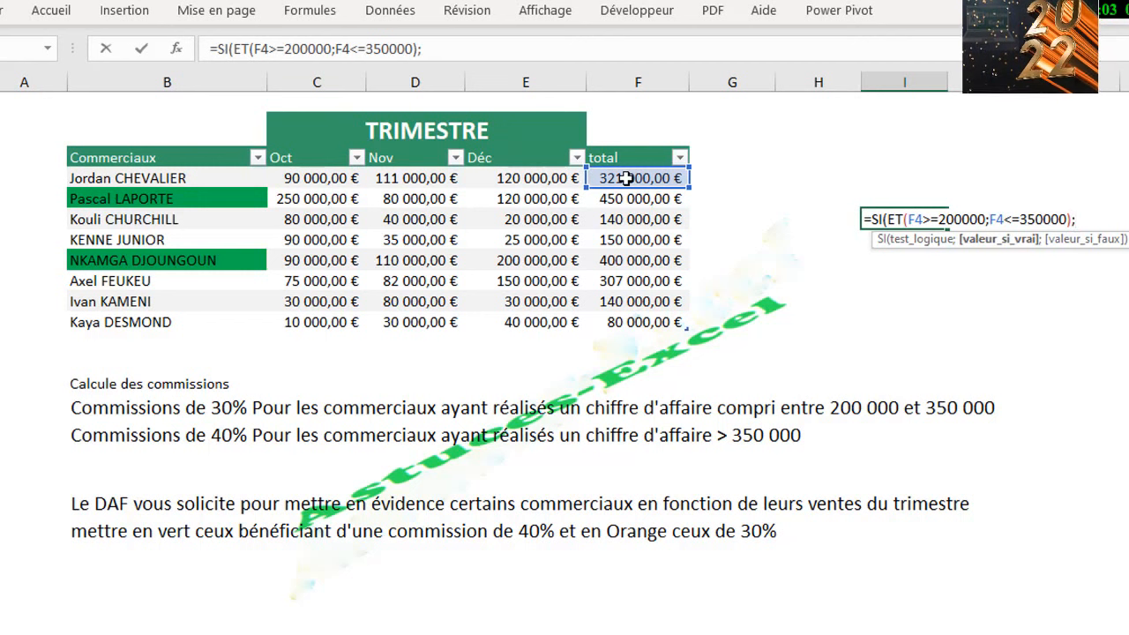
{"action": "key", "text": "Return"}
{"action": "key", "text": "Return"}
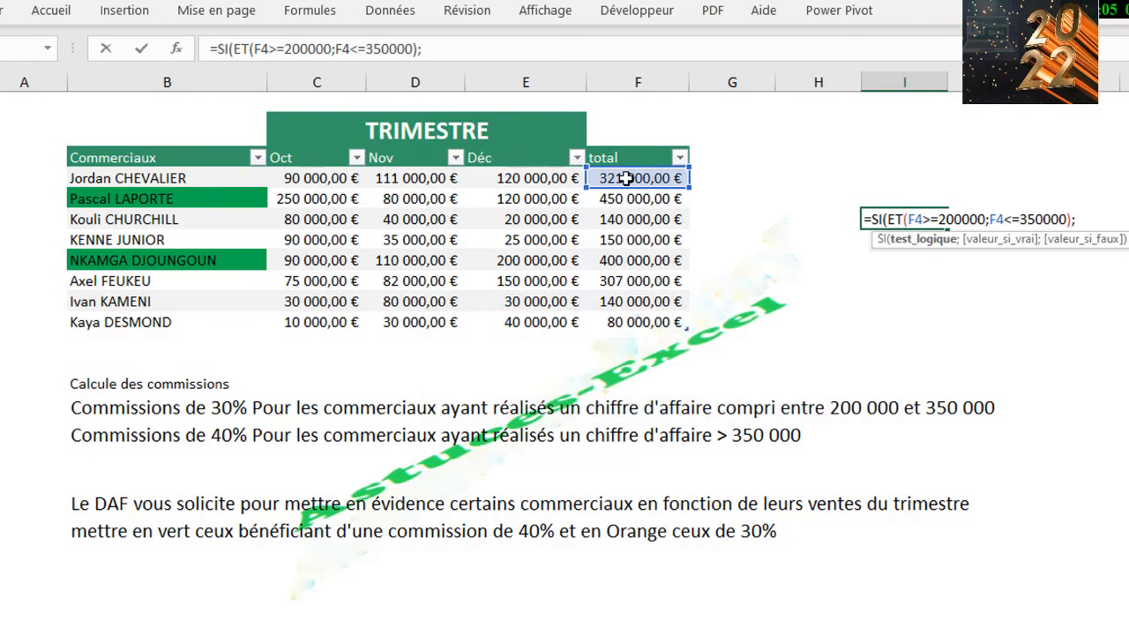
{"action": "type", "text": ")"}
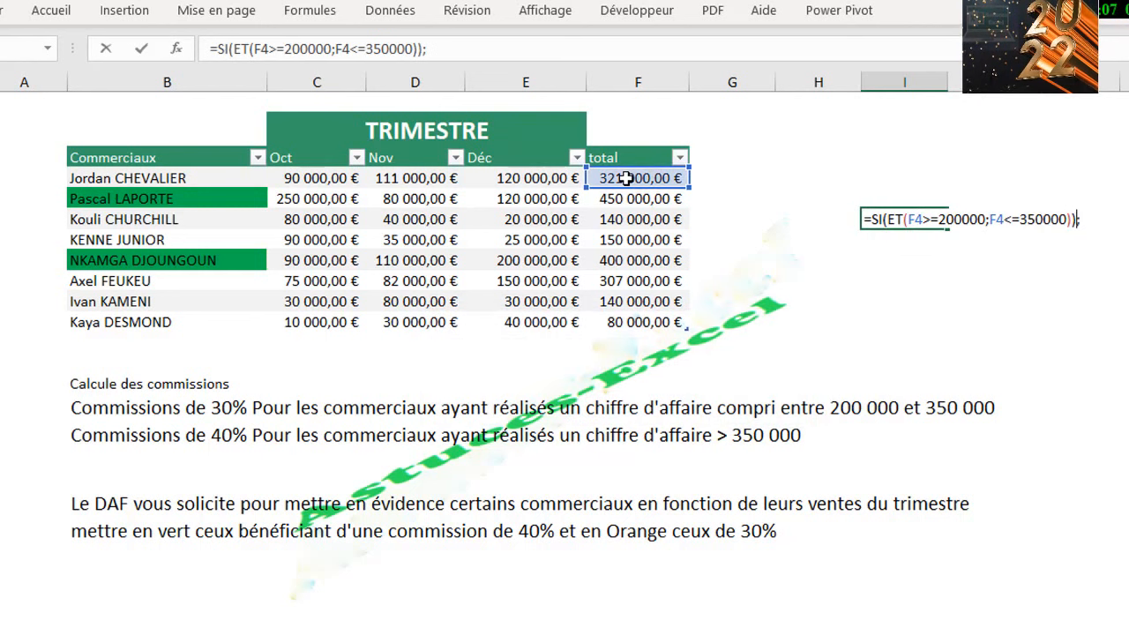
{"action": "key", "text": "BackSpace"}
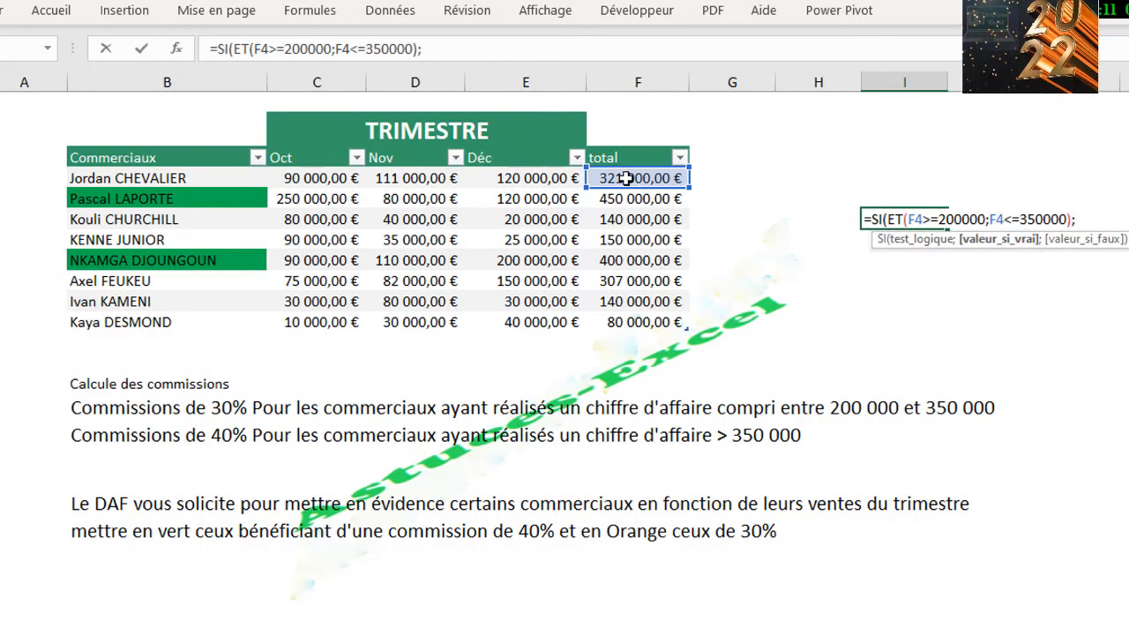
{"action": "type", "text": ")"}
{"action": "key", "text": "Return"}
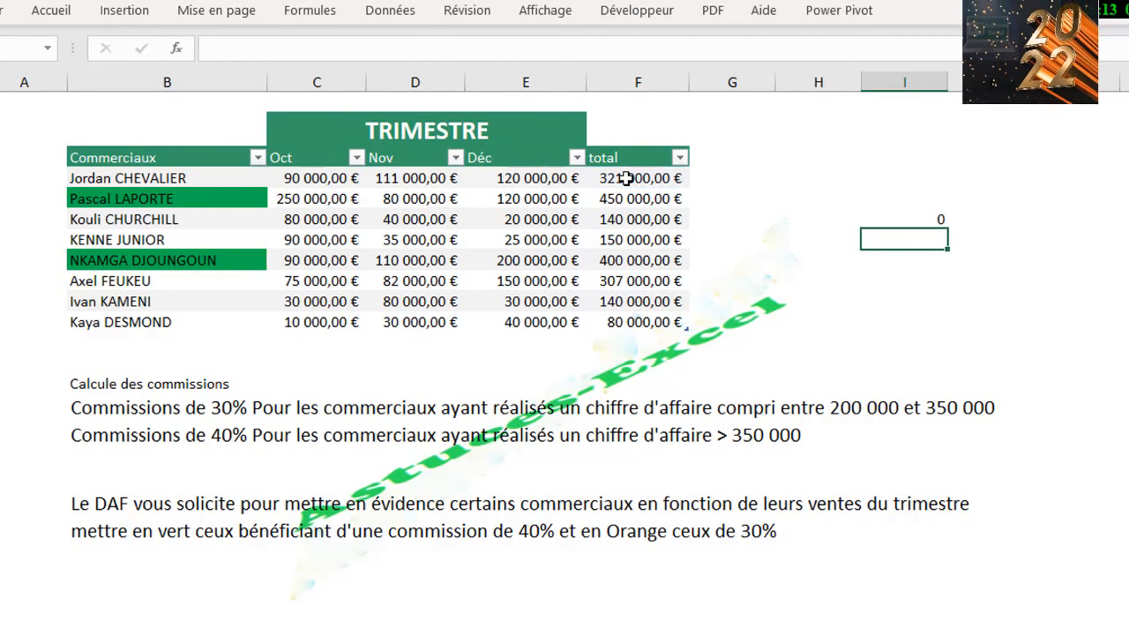
{"action": "left_click", "coordinate": [900, 221]}
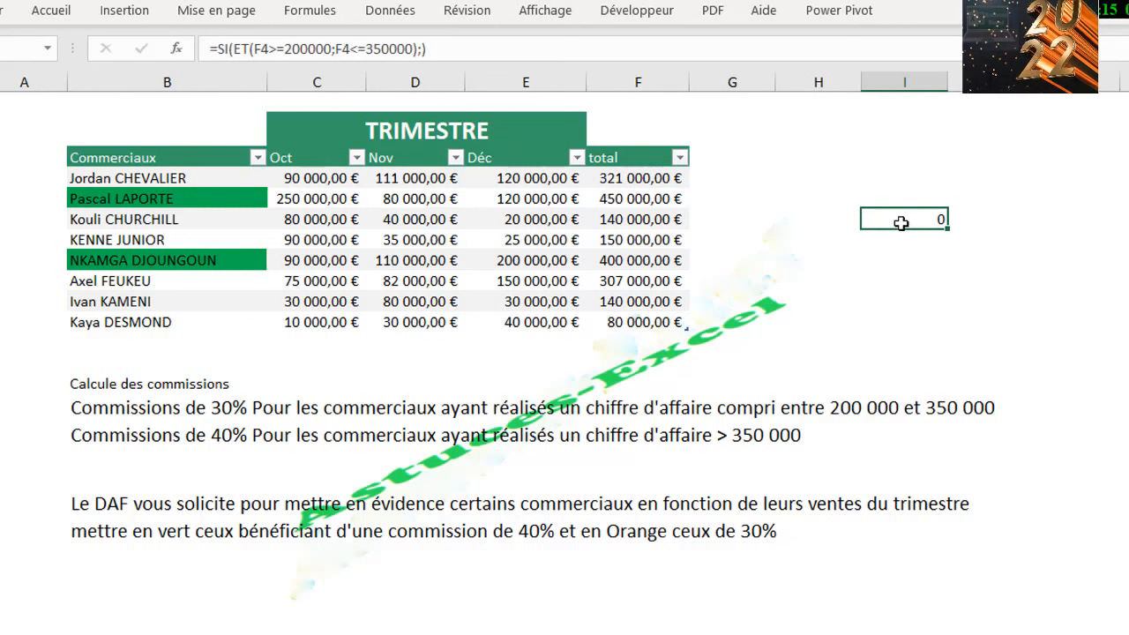
Step: Set the first salesperson's Déc sales to 150000 to test the formula in I6 with a higher total
{"action": "left_click", "coordinate": [513, 178]}
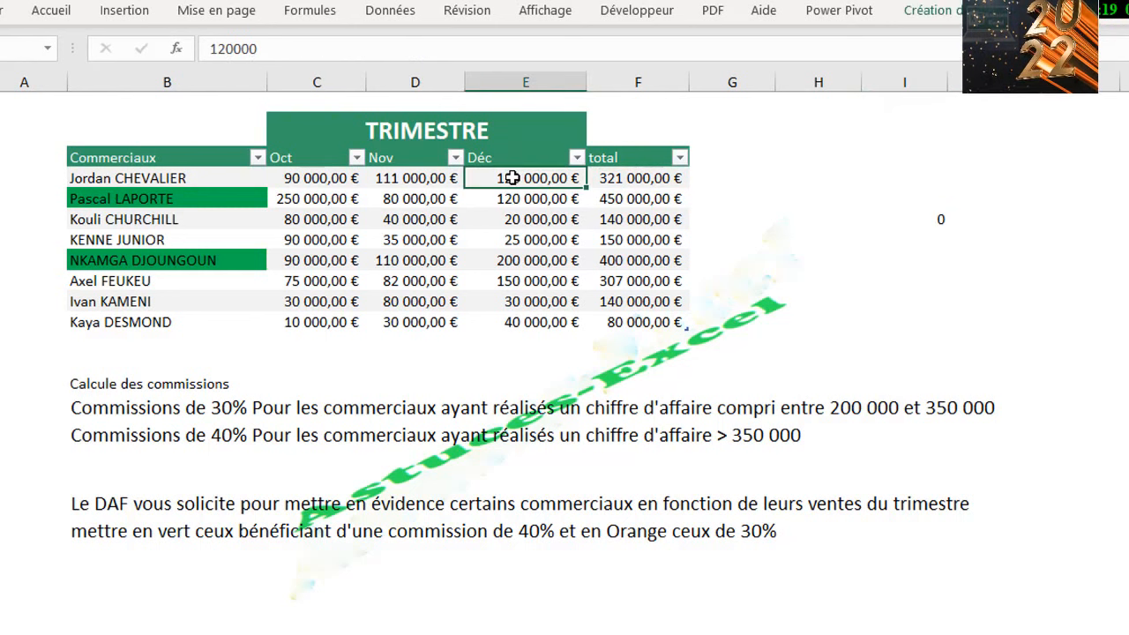
{"action": "type", "text": "150000"}
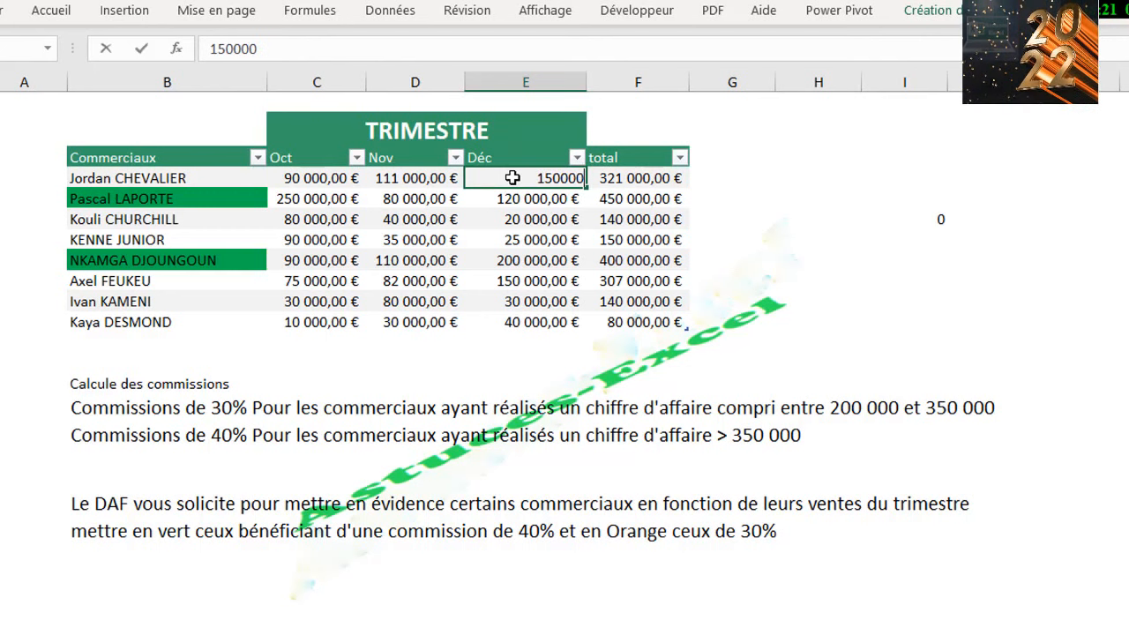
{"action": "key", "text": "Return"}
Step: Set the first salesperson's Déc sales back to 120000 and select the test formula in I6
{"action": "left_click", "coordinate": [512, 178]}
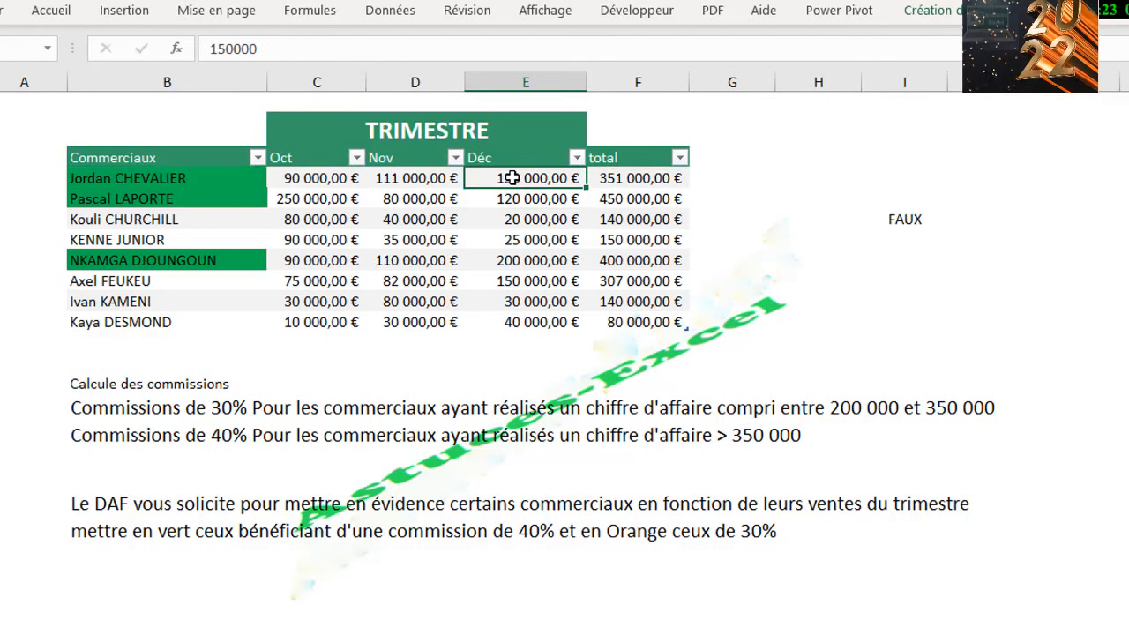
{"action": "type", "text": "1200000"}
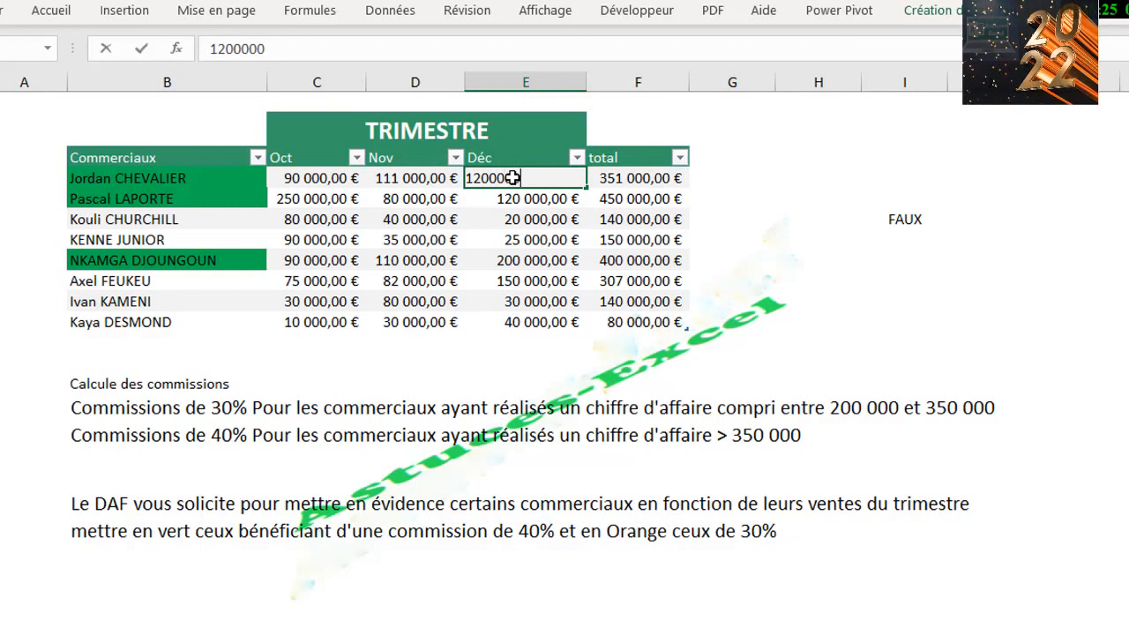
{"action": "key", "text": "ctrl+Return"}
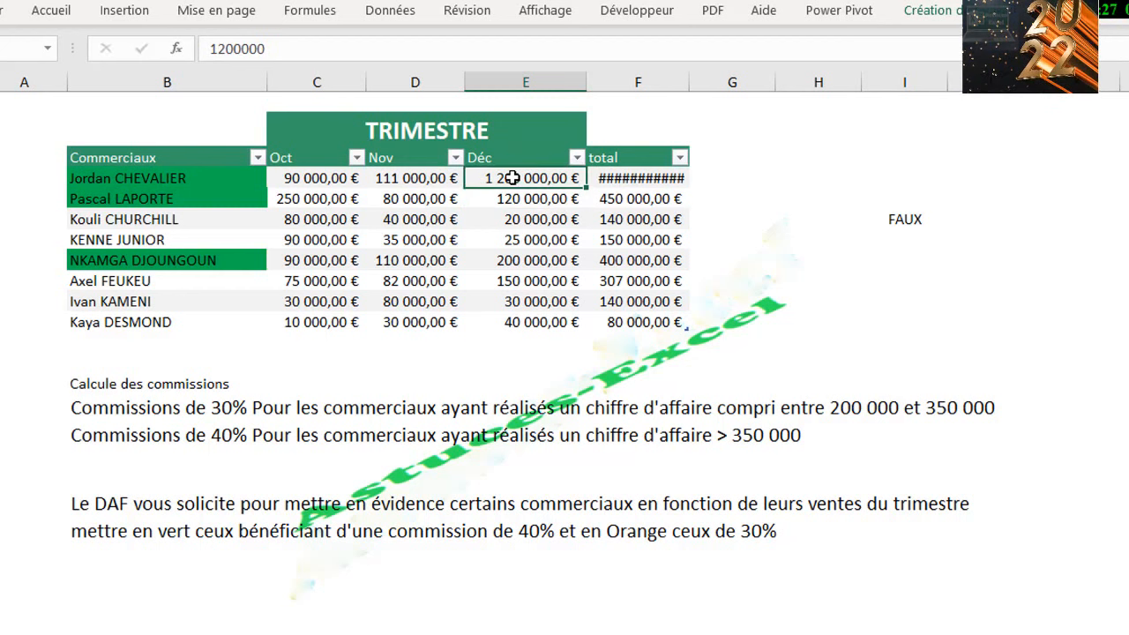
{"action": "double_click", "coordinate": [512, 178]}
{"action": "key", "text": "BackSpace"}
{"action": "key", "text": "ctrl+Return"}
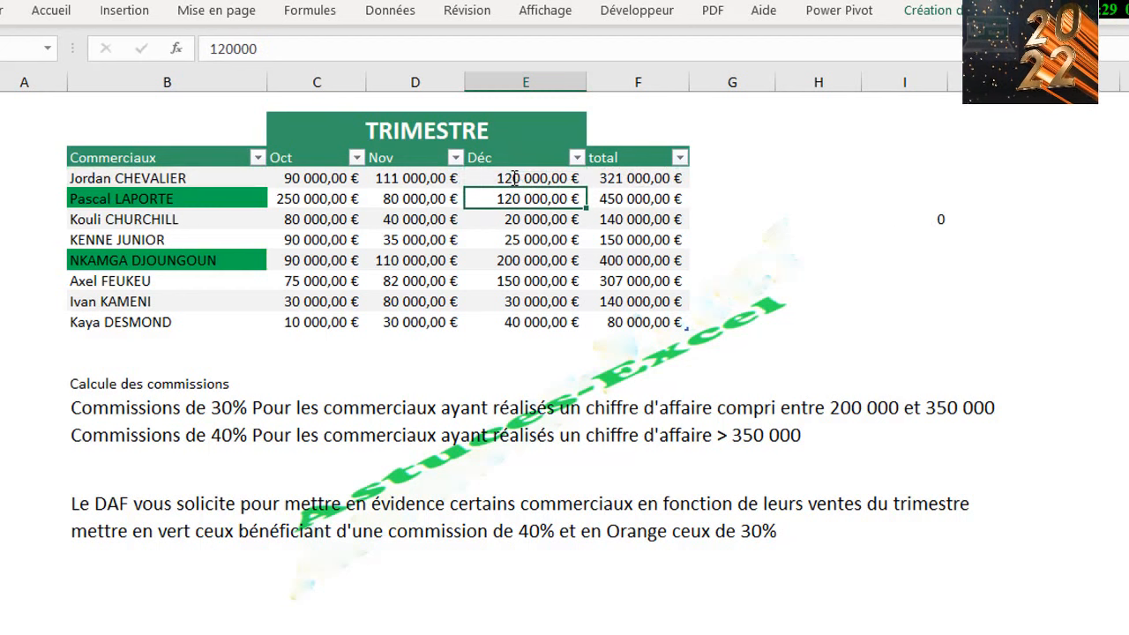
{"action": "left_click", "coordinate": [932, 215]}
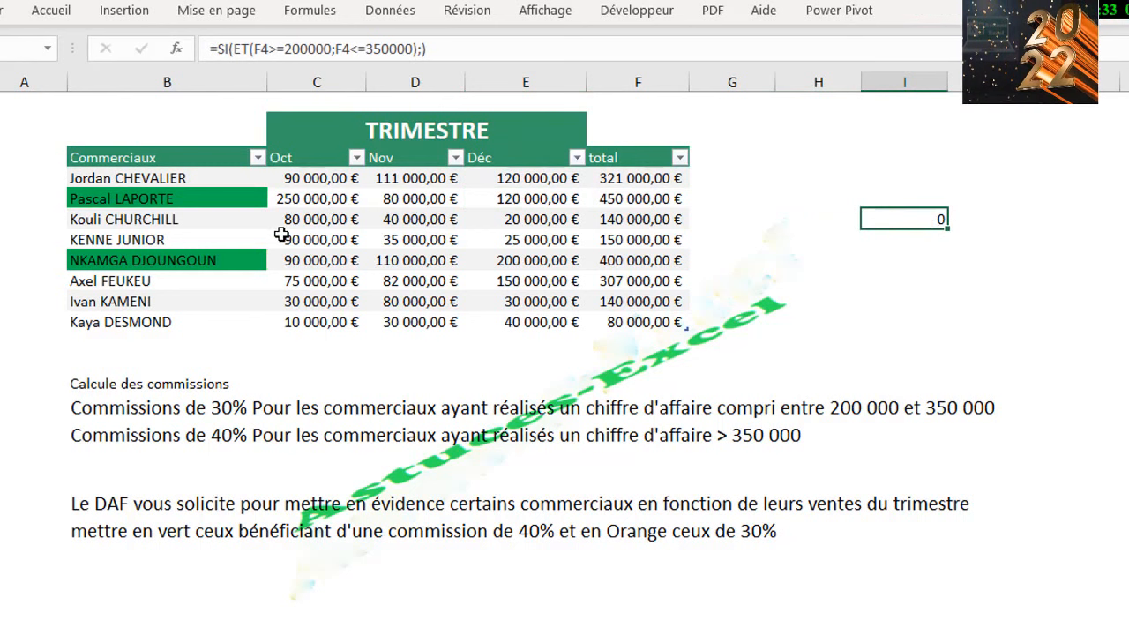
Step: Start a new formula-based conditional formatting rule for all the salespeople's names in the Commerciaux column
{"action": "left_click", "coordinate": [120, 180]}
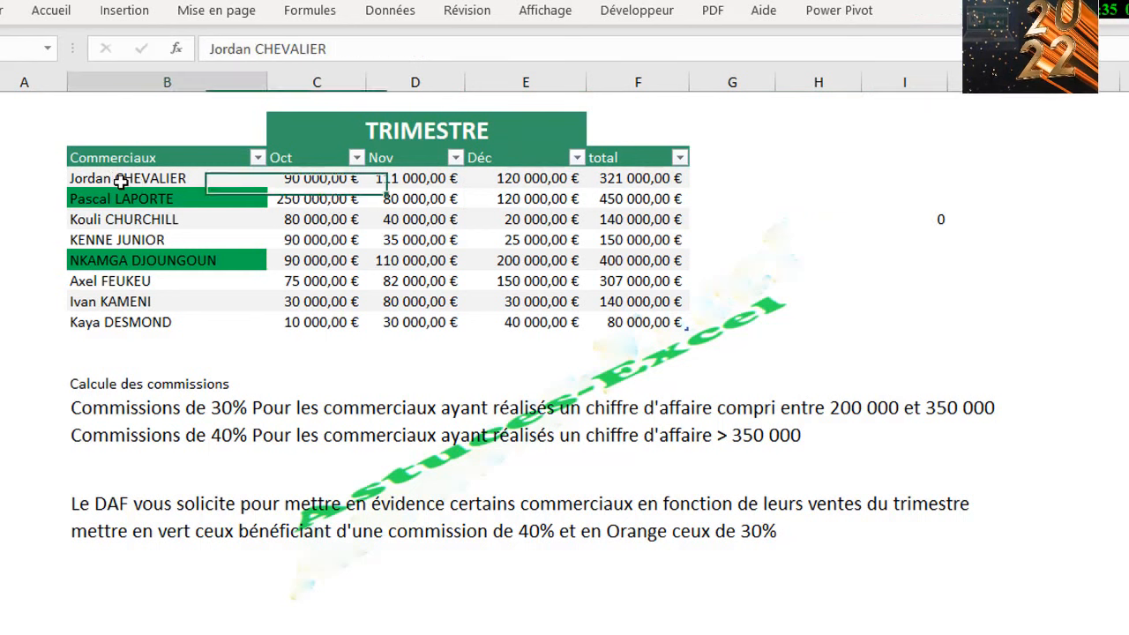
{"action": "left_click_drag", "start_coordinate": [120, 180], "coordinate": [141, 326]}
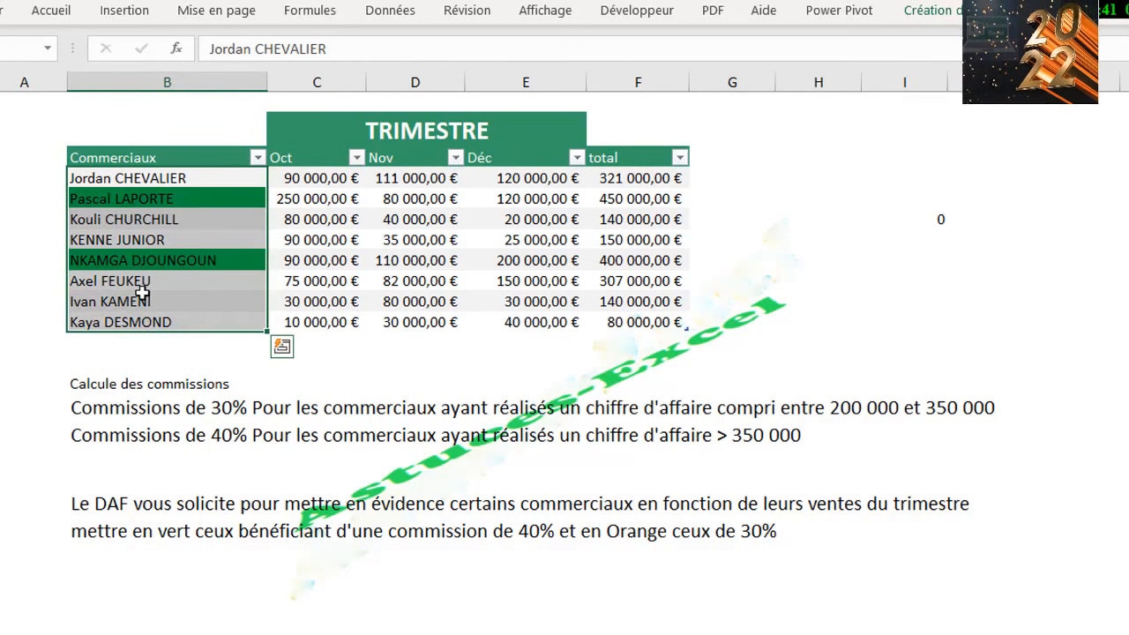
{"action": "left_click", "coordinate": [51, 10]}
{"action": "left_click", "coordinate": [670, 91]}
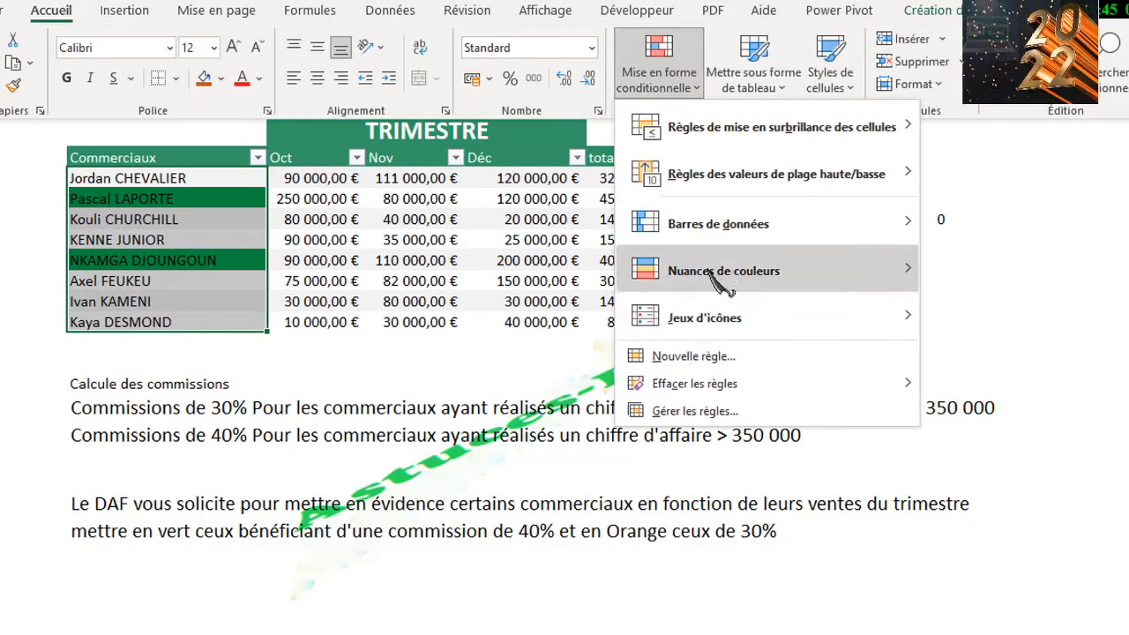
{"action": "left_click", "coordinate": [701, 356]}
{"action": "left_click", "coordinate": [567, 394]}
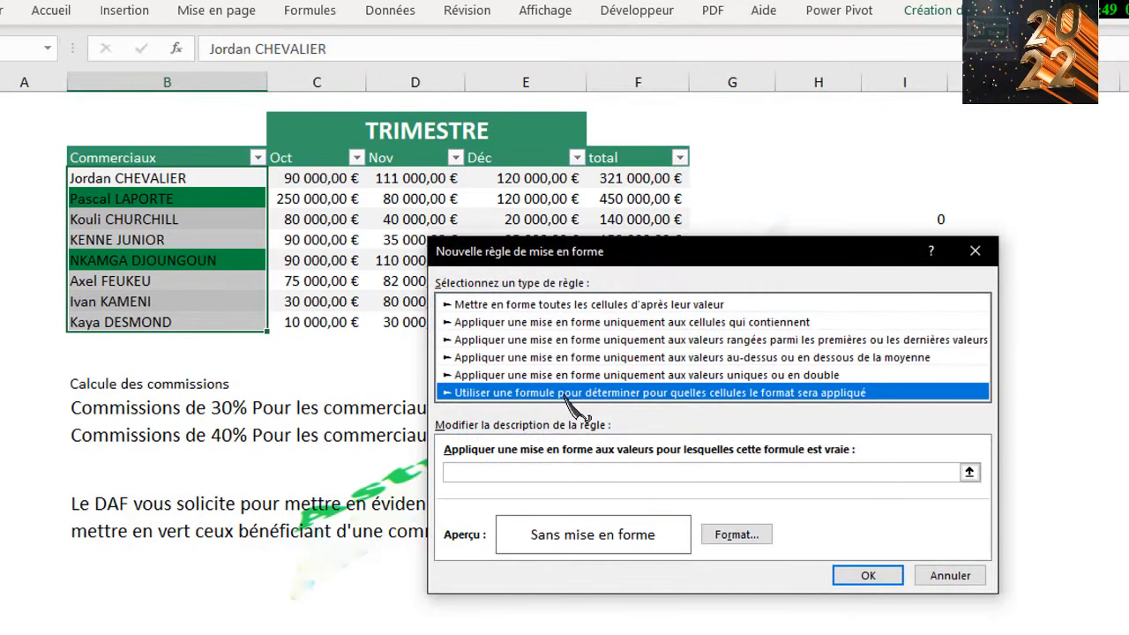
Step: Begin the rule formula as =ET($F4>=200000, referencing the first salesperson's total with only the column locked
{"action": "left_click", "coordinate": [497, 474]}
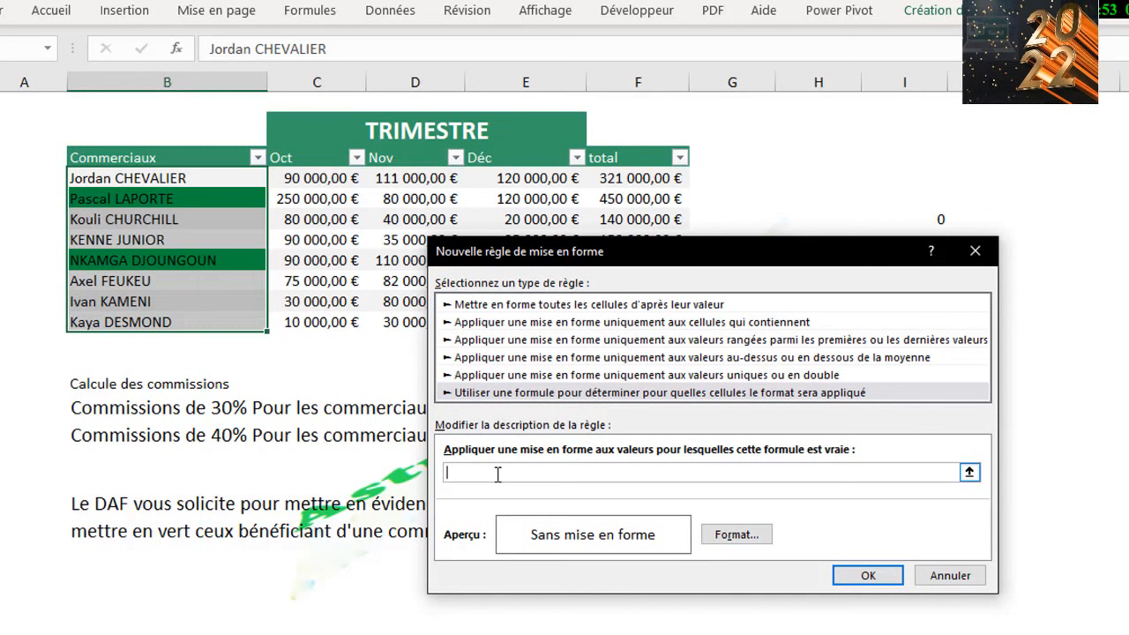
{"action": "left_click", "coordinate": [634, 179]}
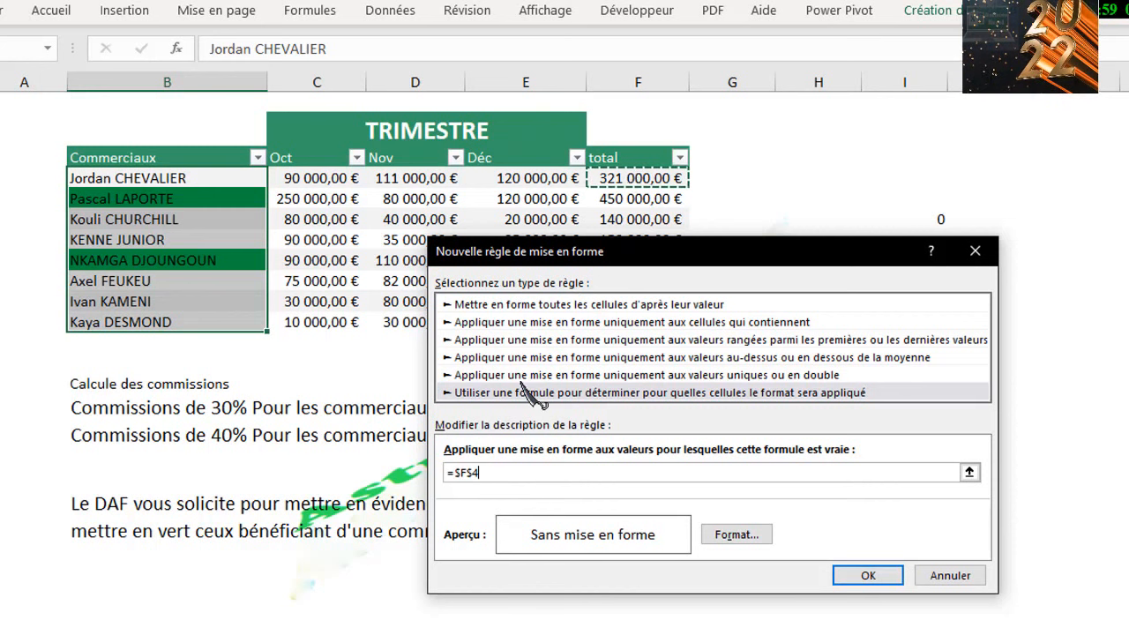
{"action": "left_click", "coordinate": [472, 476]}
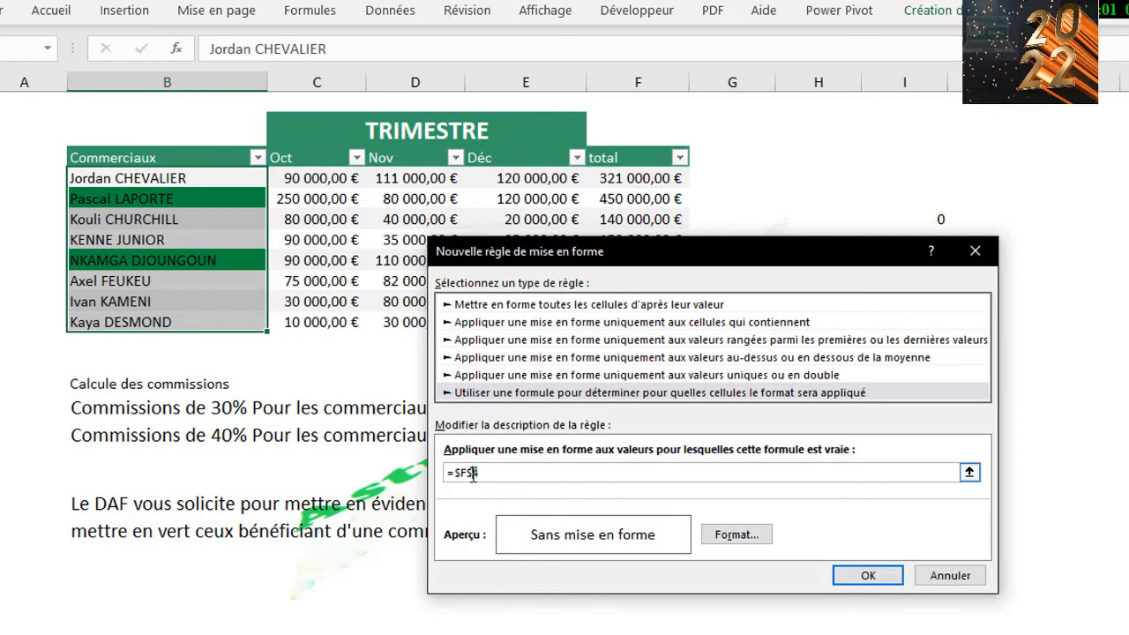
{"action": "key", "text": "BackSpace"}
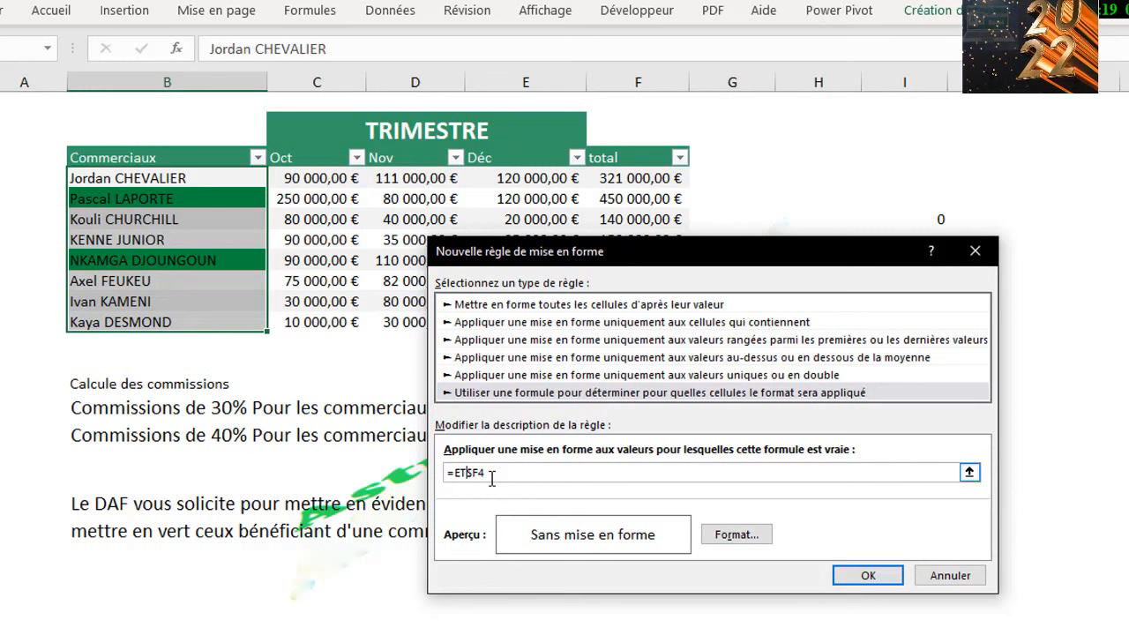
{"action": "key", "text": "Left"}
{"action": "key", "text": "Left"}
{"action": "key", "text": "Left"}
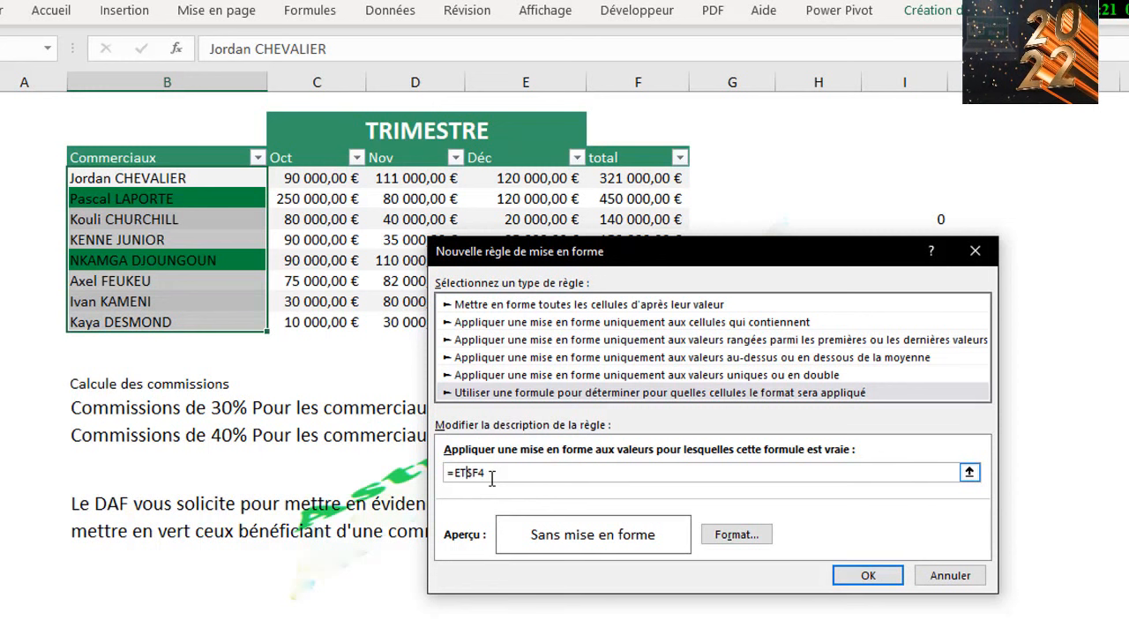
{"action": "type", "text": "("}
{"action": "type", "text": ">"}
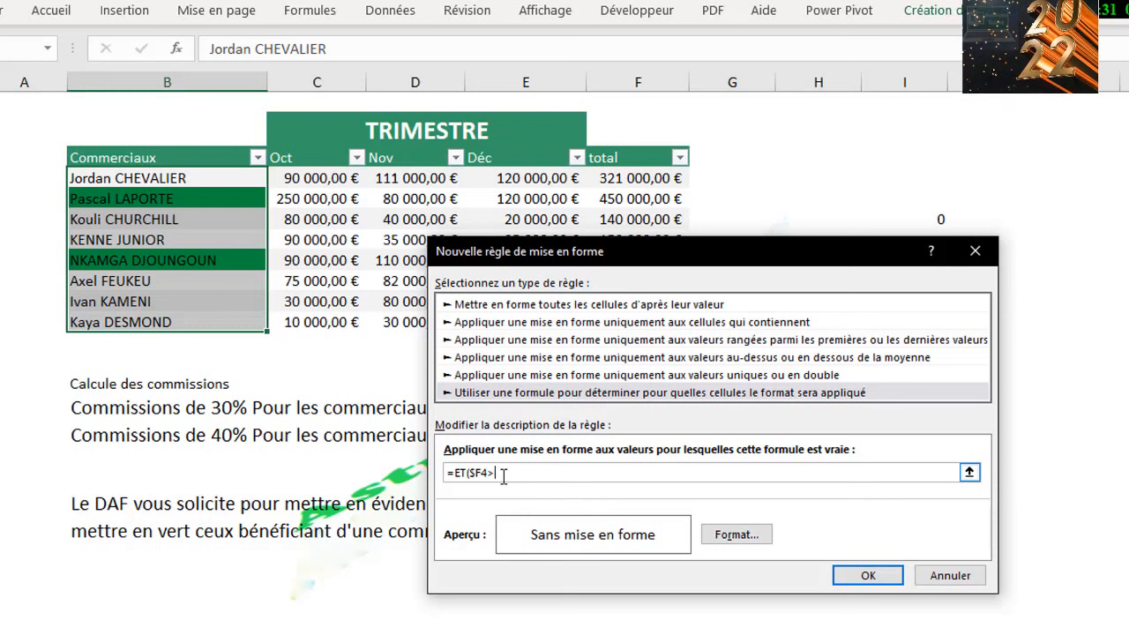
{"action": "type", "text": "=20"}
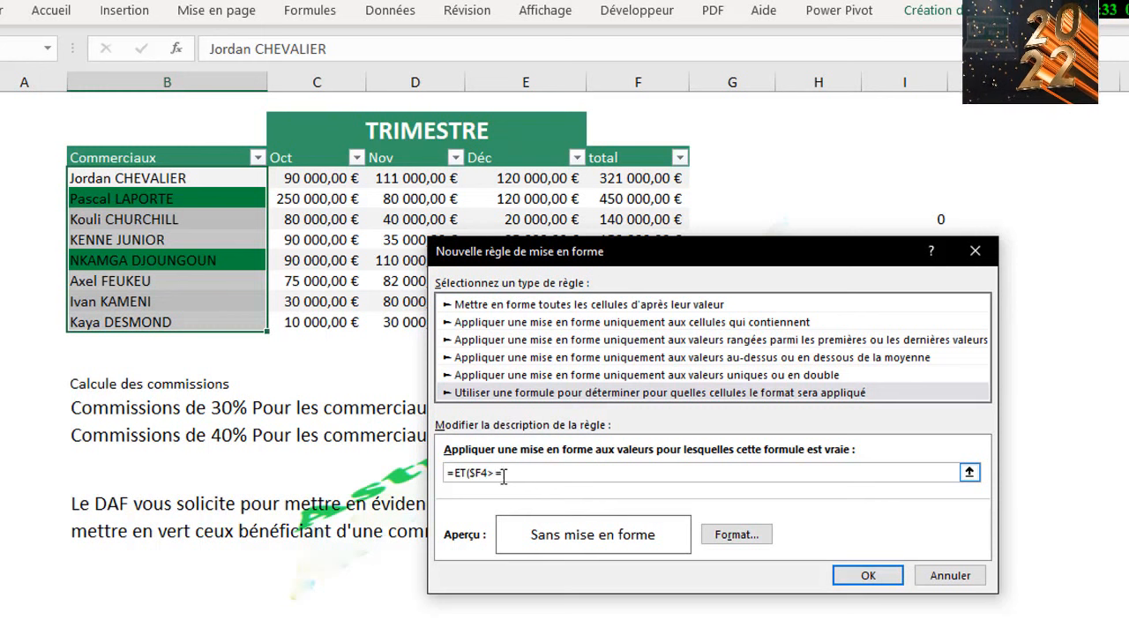
{"action": "type", "text": "000"}
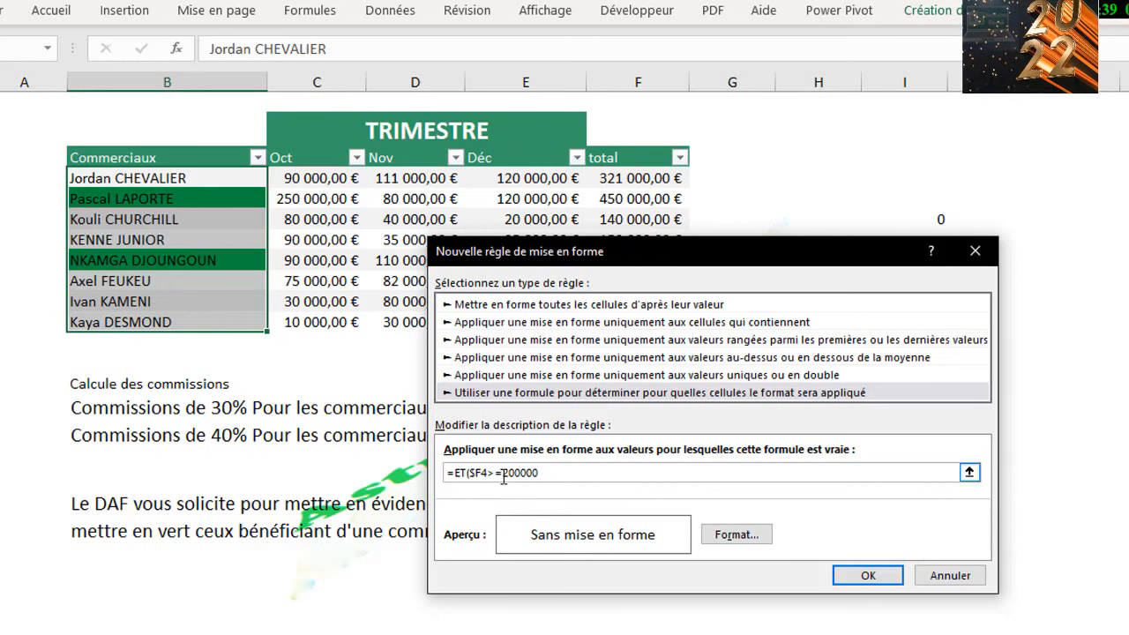
Step: Add $F4<=350000 as the second condition, completing the rule formula as =ET($F4>=200000;$F4<=350000)
{"action": "type", "text": ";"}
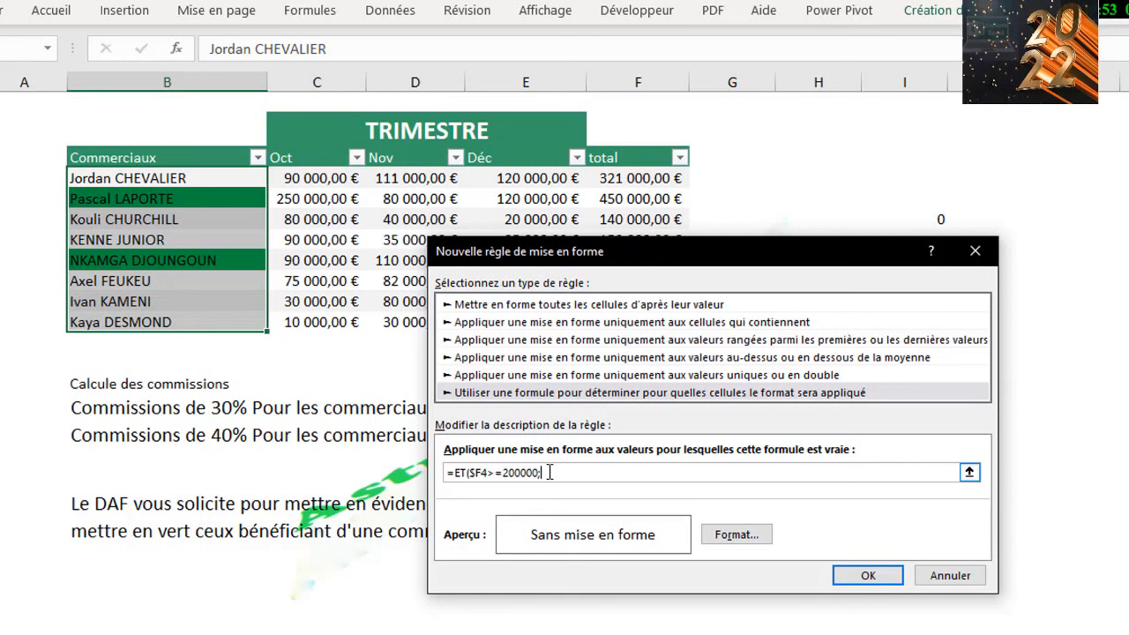
{"action": "left_click", "coordinate": [613, 179]}
{"action": "key", "text": "F4"}
{"action": "key", "text": "F4"}
{"action": "key", "text": "F4"}
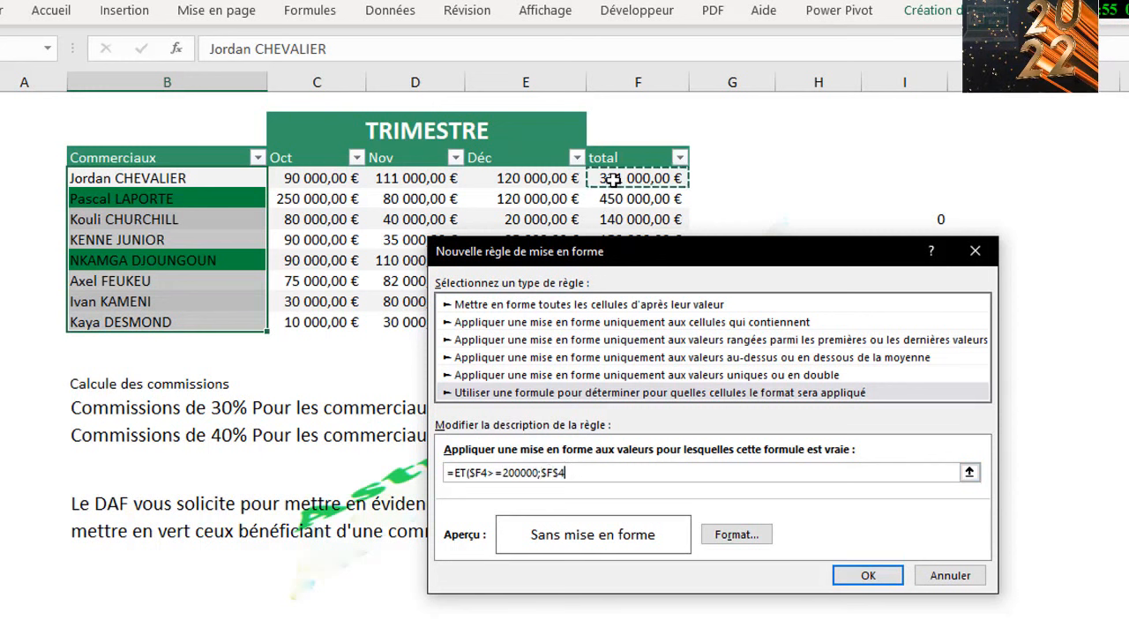
{"action": "left_click", "coordinate": [559, 473]}
{"action": "key", "text": "BackSpace"}
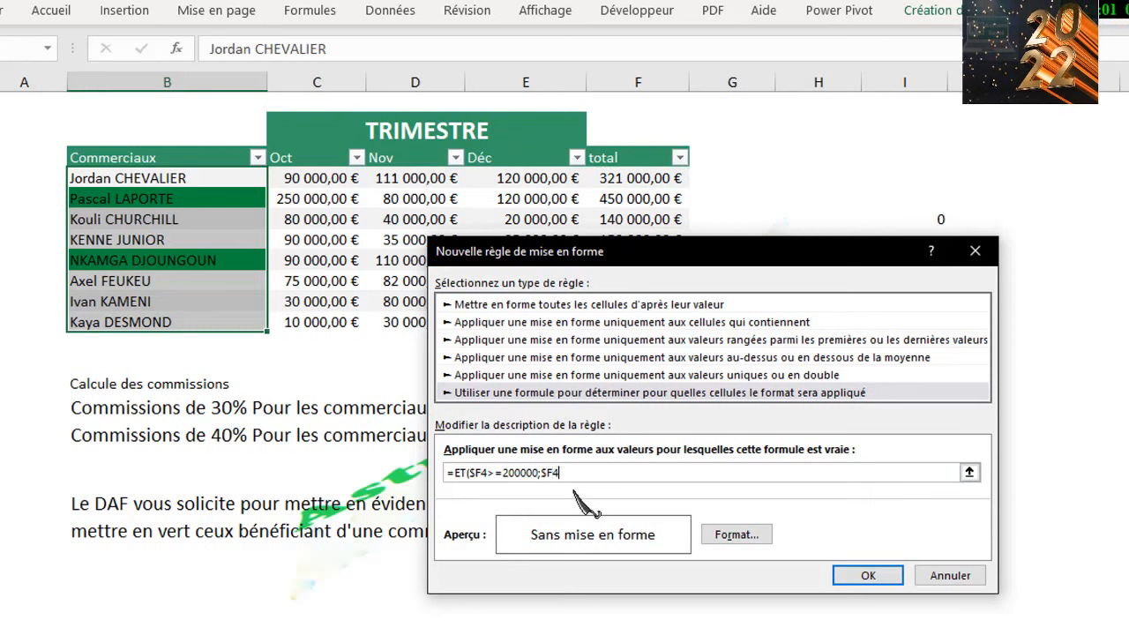
{"action": "type", "text": "<"}
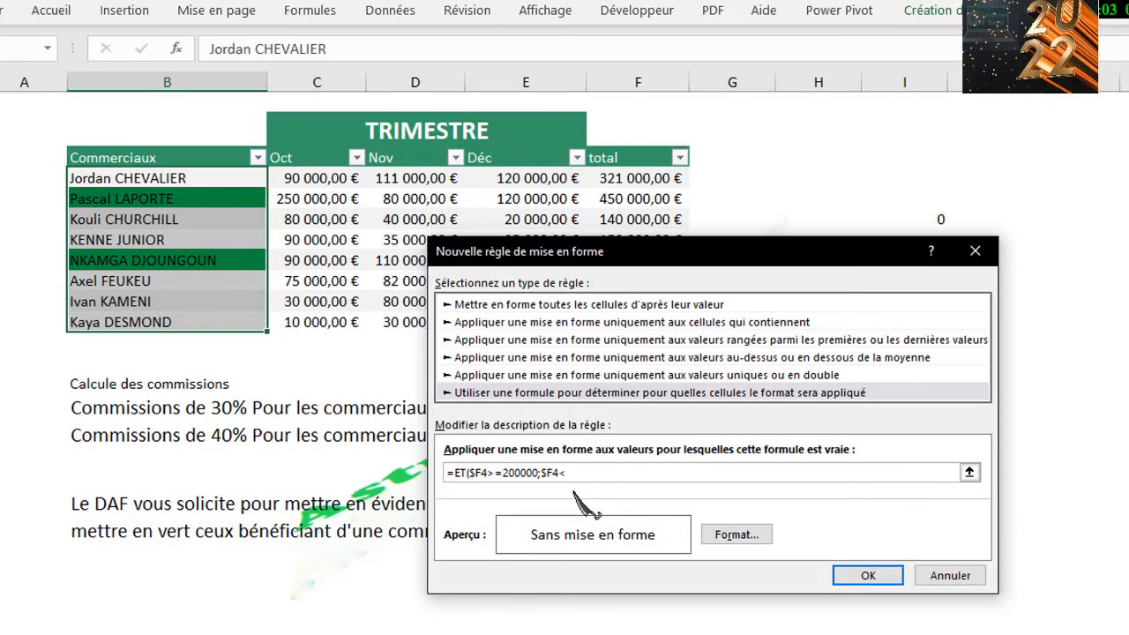
{"action": "type", "text": "=350"}
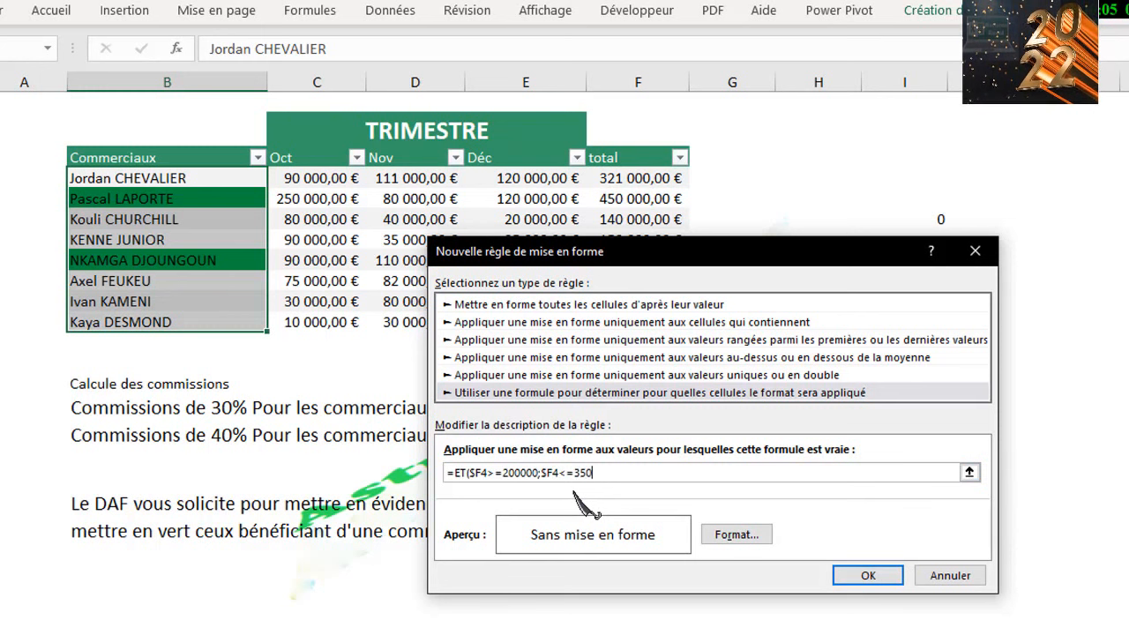
{"action": "type", "text": "000"}
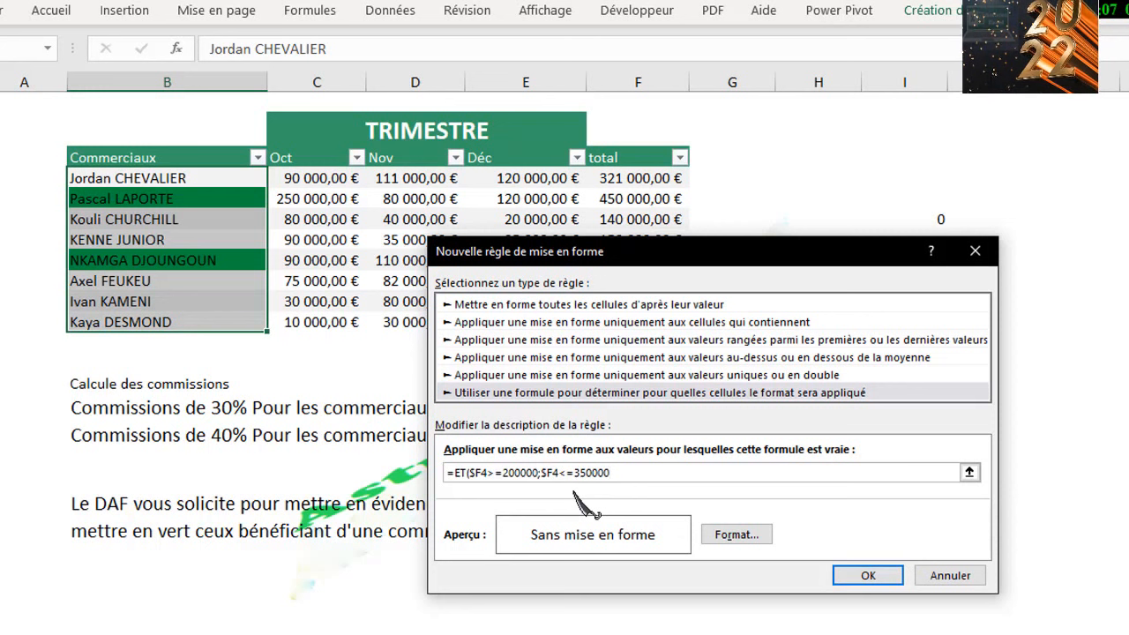
{"action": "type", "text": "0"}
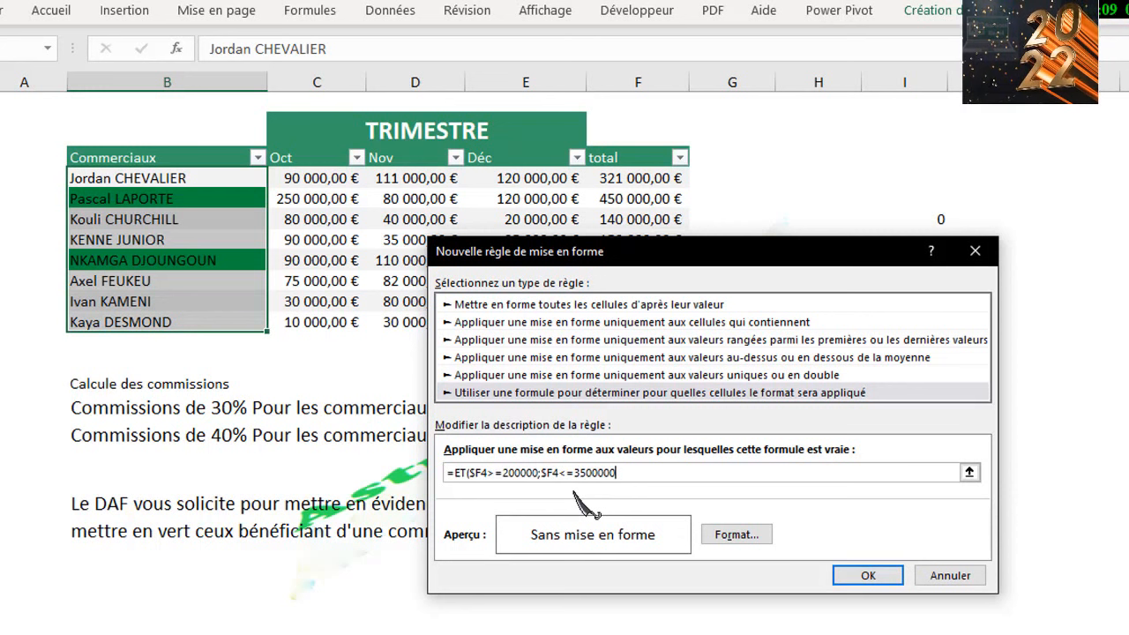
{"action": "key", "text": "BackSpace"}
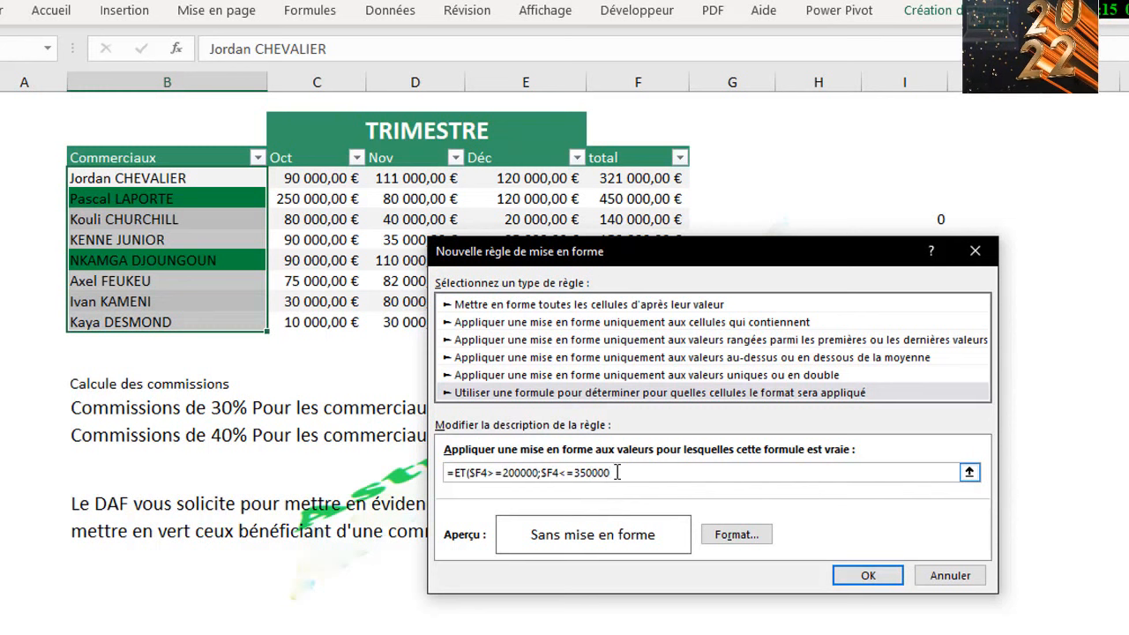
{"action": "type", "text": ")"}
Step: Give the rule an orange background fill, apply it to the selected names, and deselect them to review the colours
{"action": "left_click", "coordinate": [736, 535]}
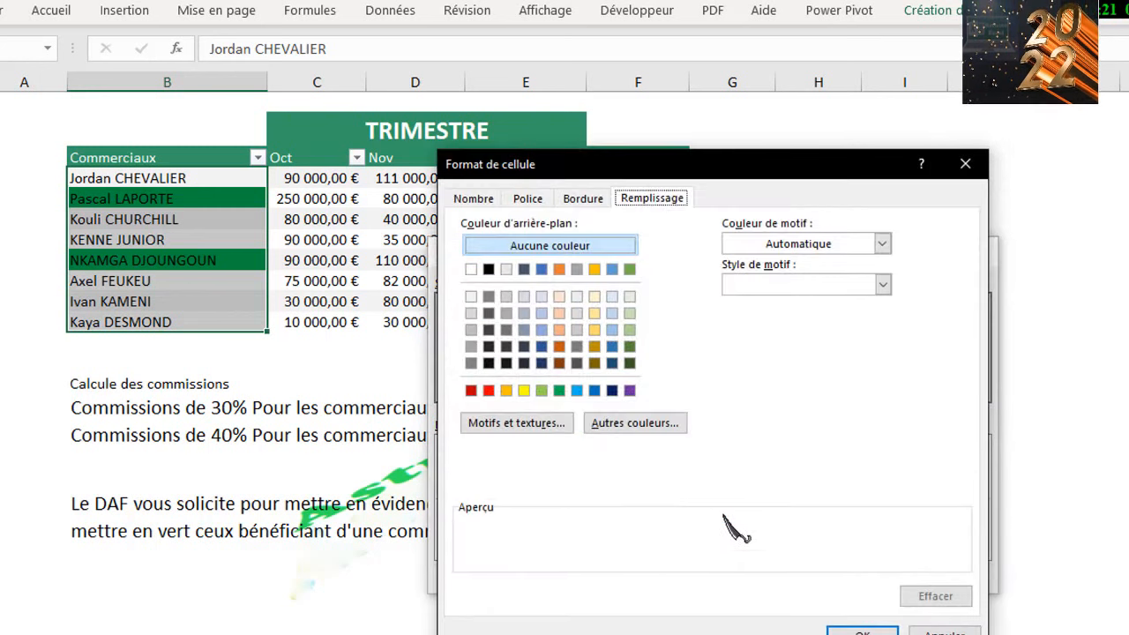
{"action": "left_click", "coordinate": [559, 269]}
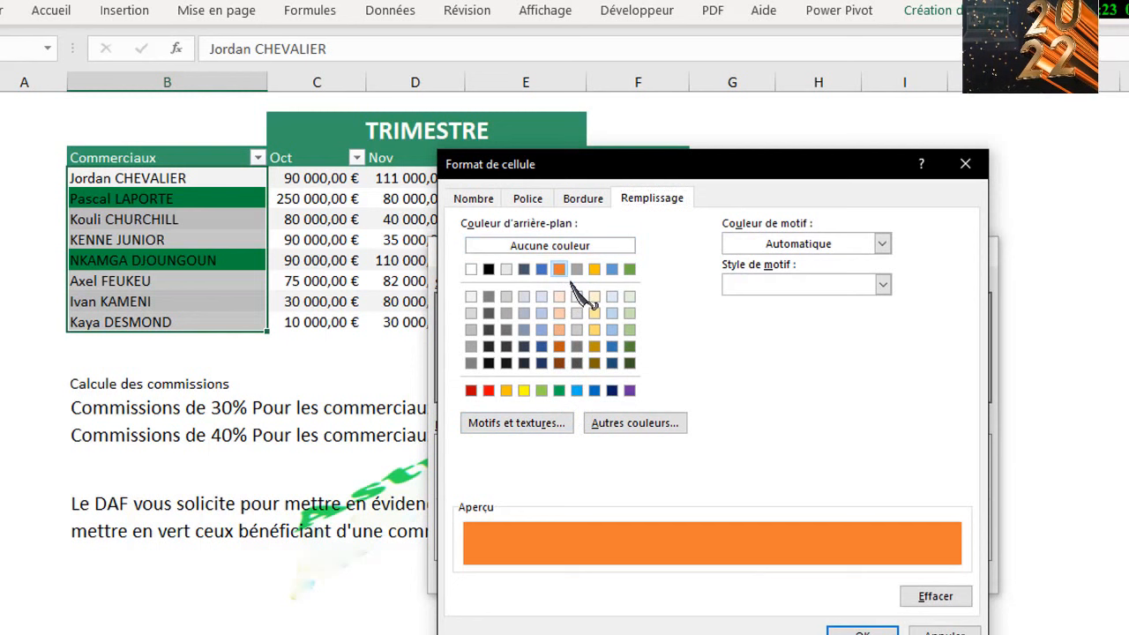
{"action": "left_click", "coordinate": [860, 629]}
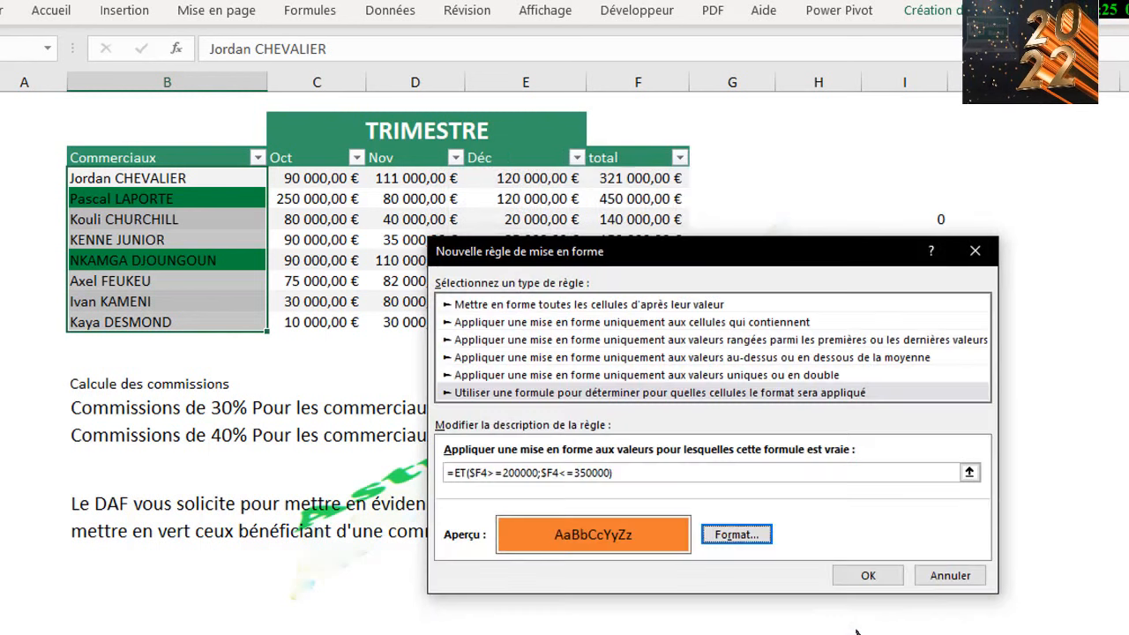
{"action": "left_click", "coordinate": [868, 578]}
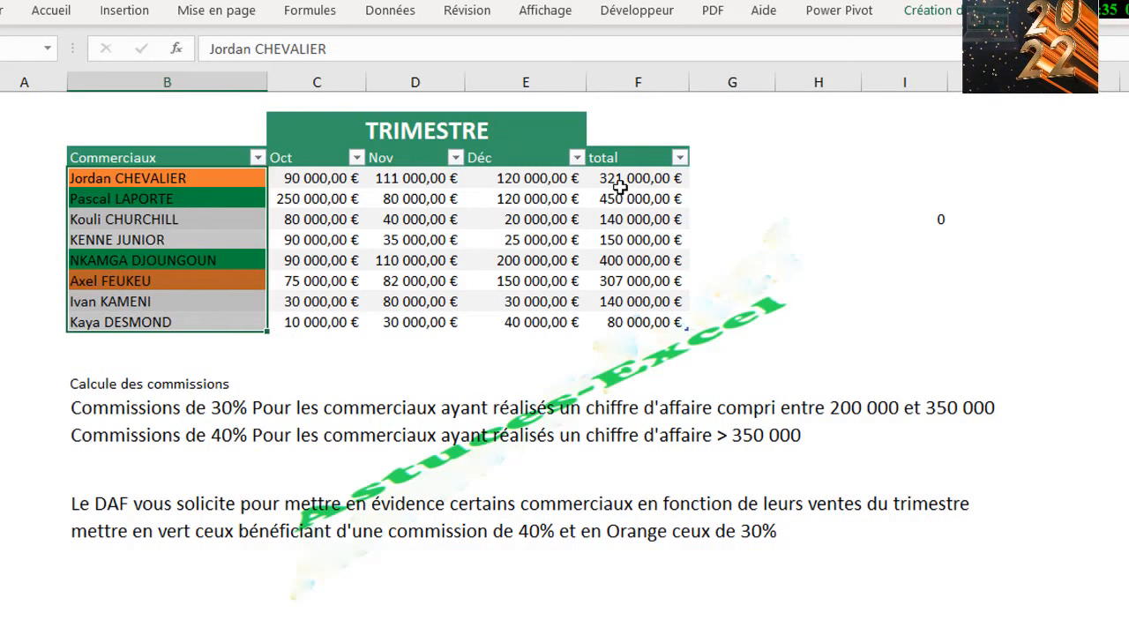
{"action": "left_click", "coordinate": [344, 458]}
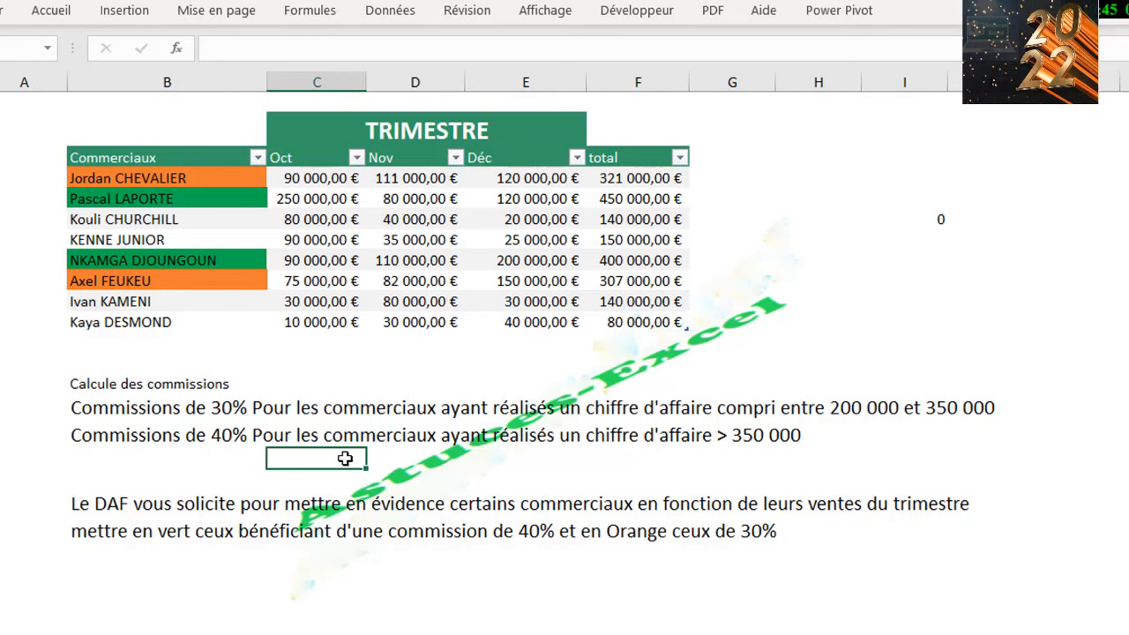
{"action": "left_click", "coordinate": [191, 179]}
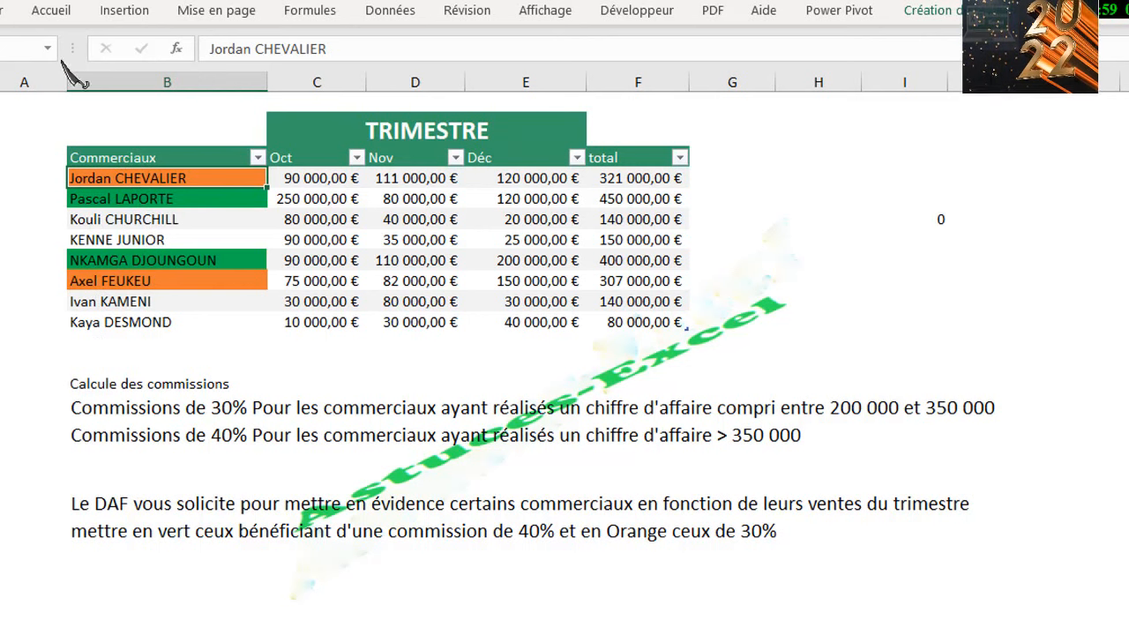
{"action": "left_click", "coordinate": [68, 15]}
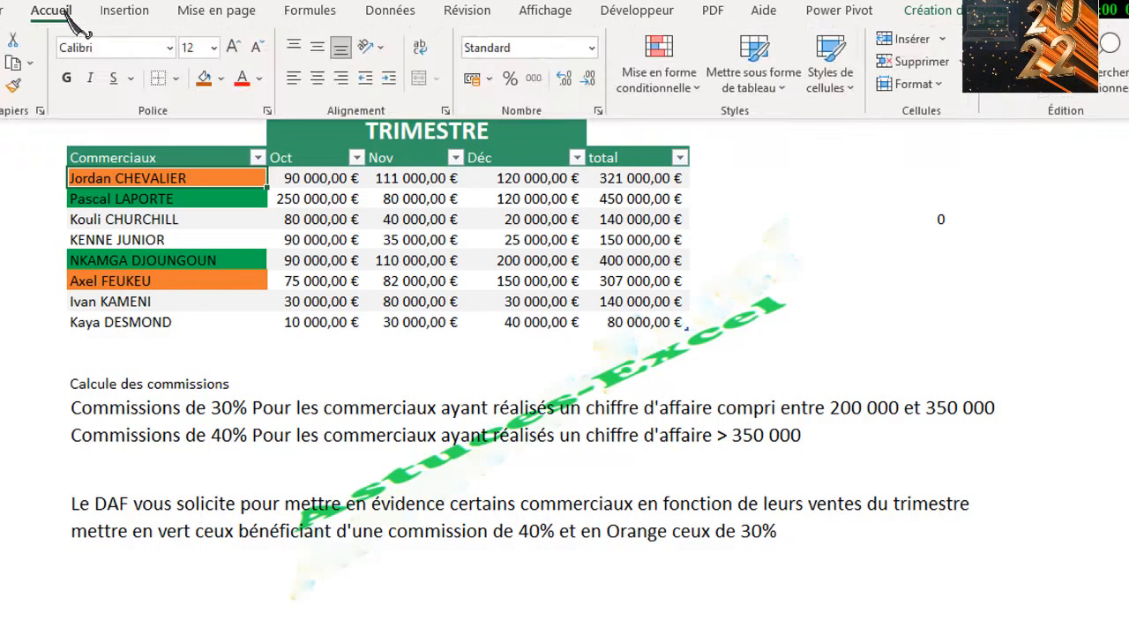
{"action": "left_click", "coordinate": [660, 80]}
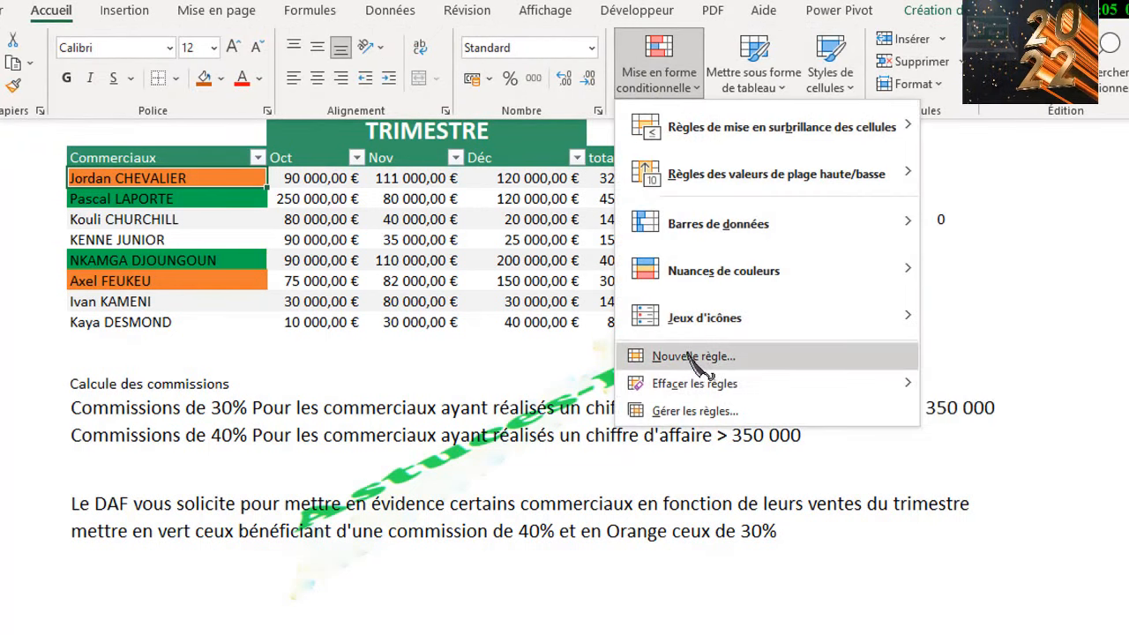
{"action": "left_click", "coordinate": [693, 357]}
{"action": "left_click", "coordinate": [588, 372]}
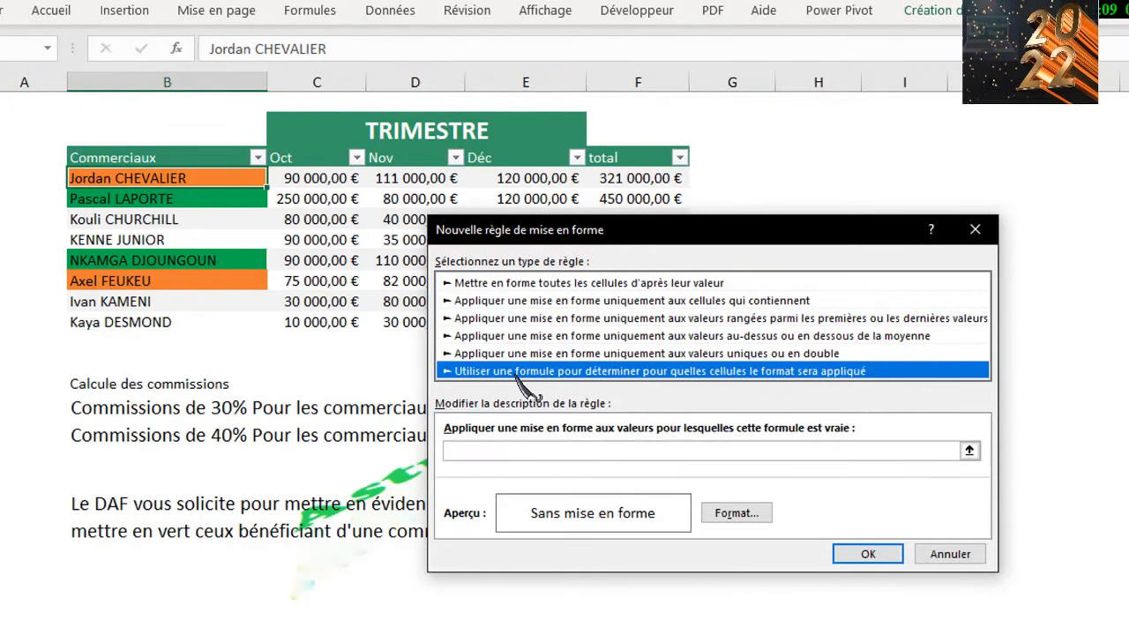
{"action": "left_click", "coordinate": [491, 450]}
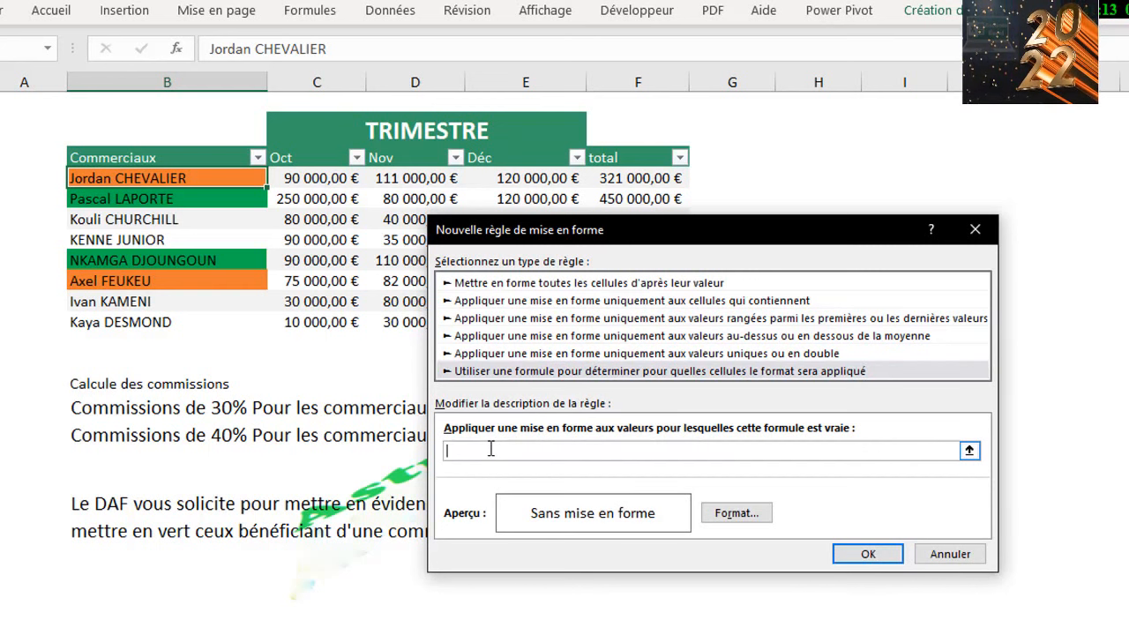
{"action": "left_click", "coordinate": [618, 179]}
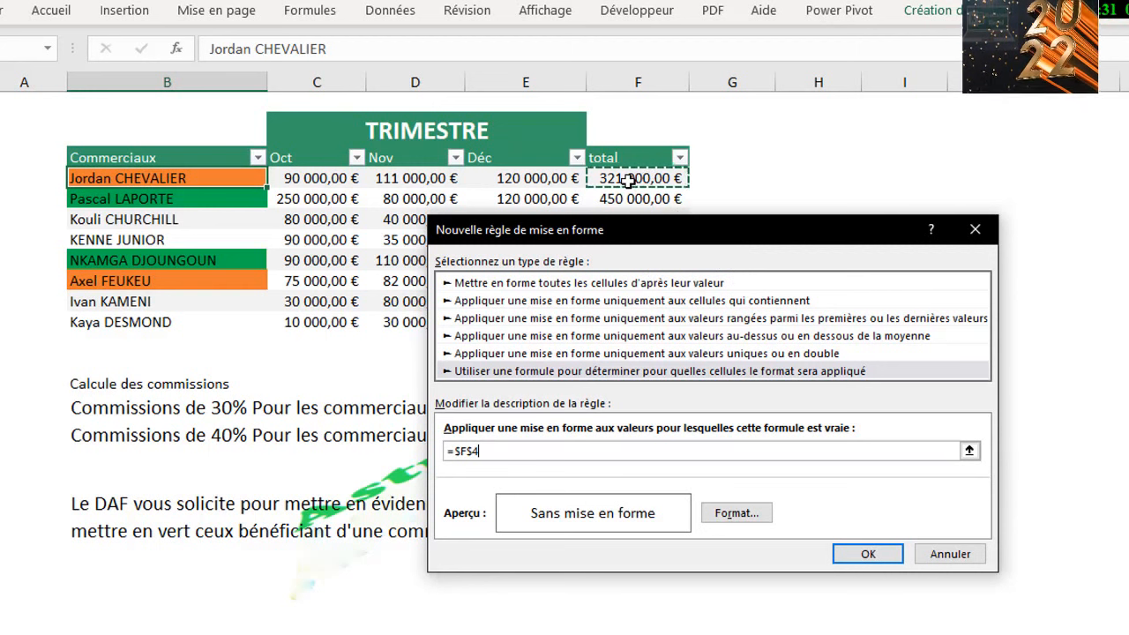
{"action": "left_click", "coordinate": [482, 451]}
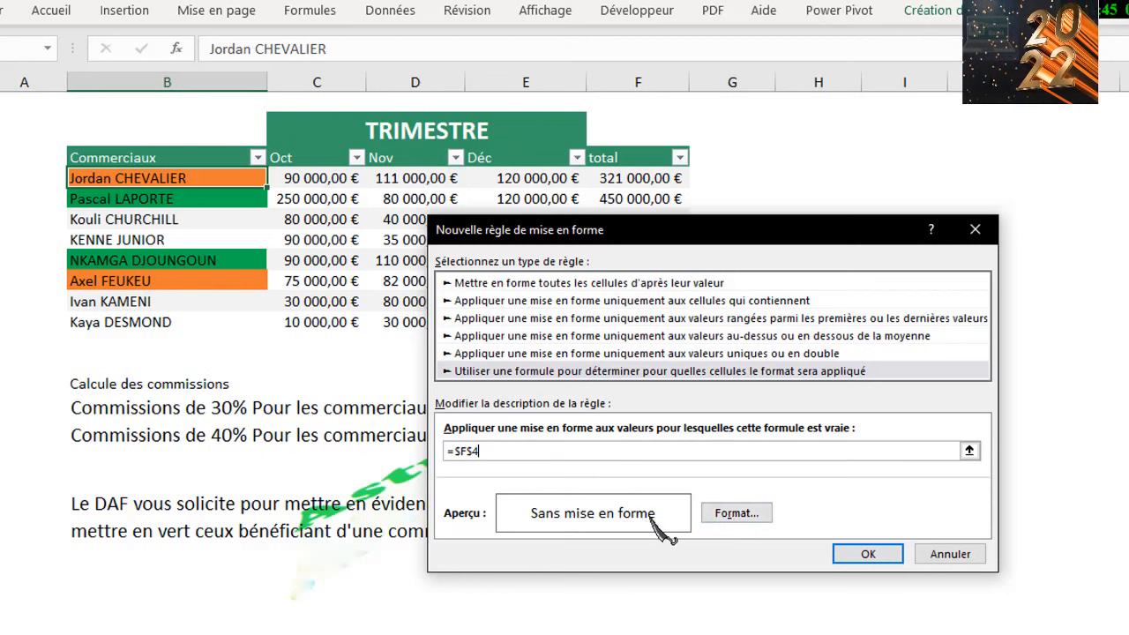
{"action": "left_click", "coordinate": [741, 516]}
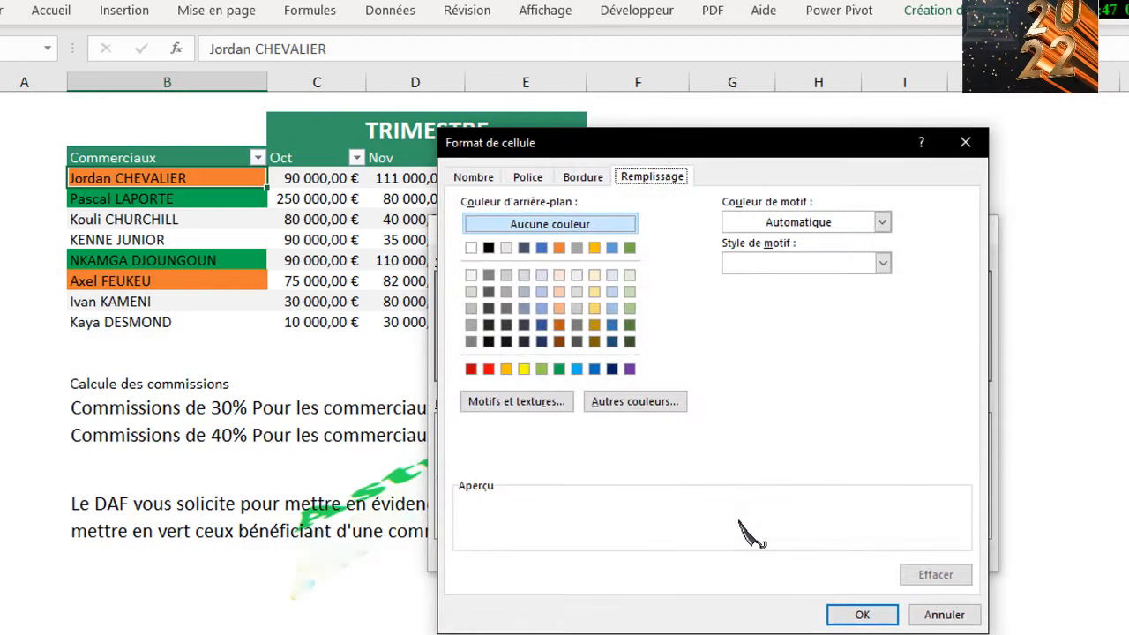
{"action": "left_click", "coordinate": [964, 142]}
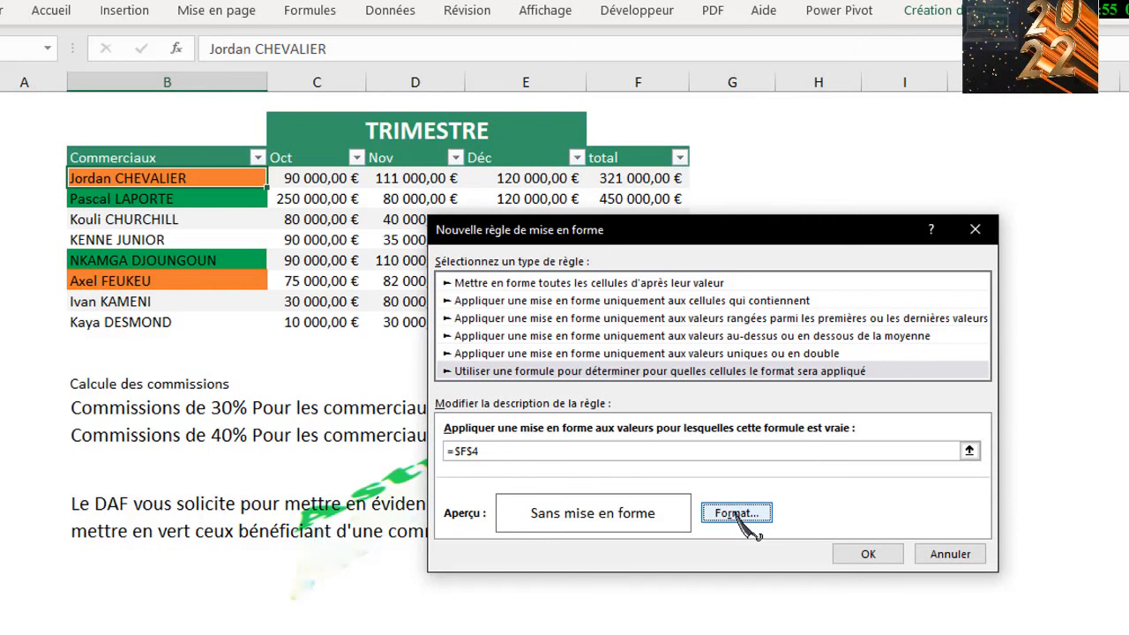
{"action": "left_click", "coordinate": [473, 452]}
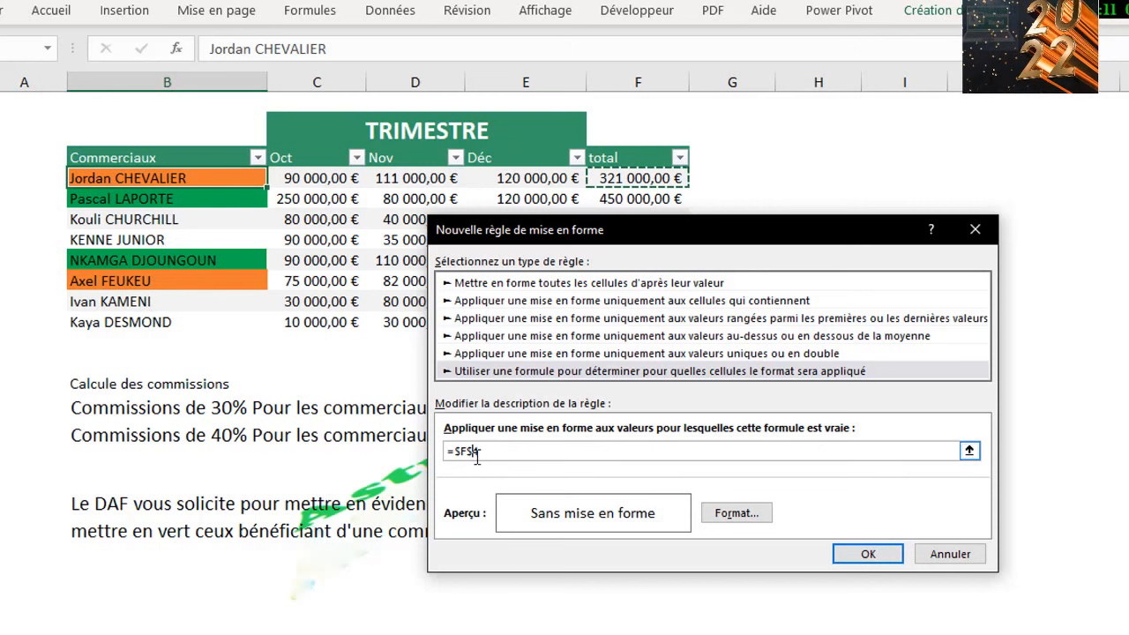
{"action": "key", "text": "BackSpace"}
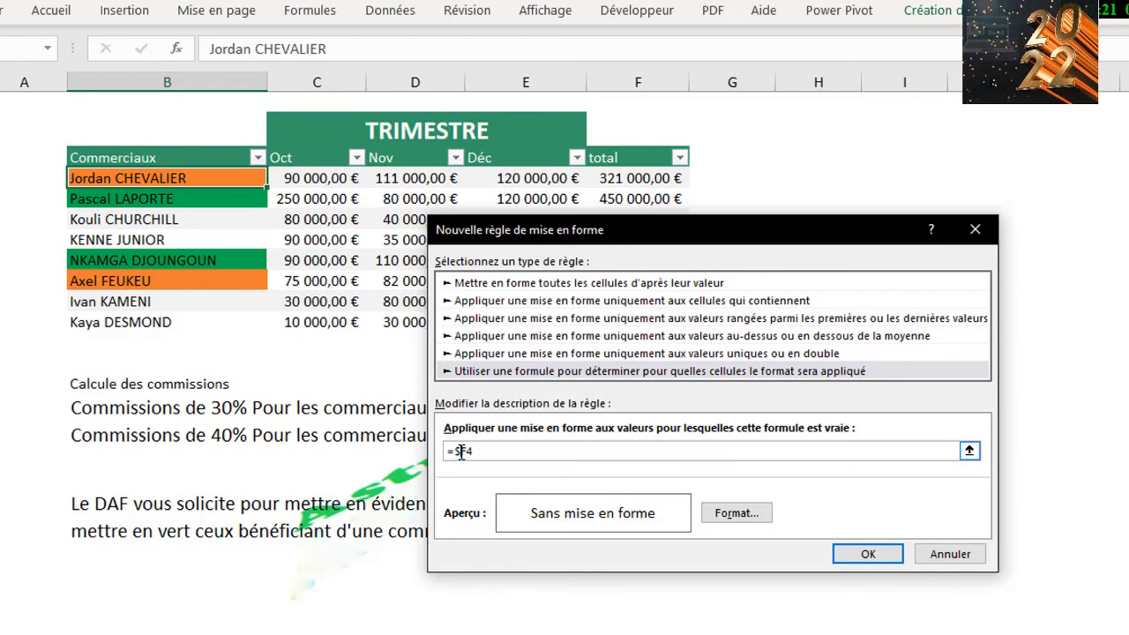
{"action": "left_click", "coordinate": [950, 554]}
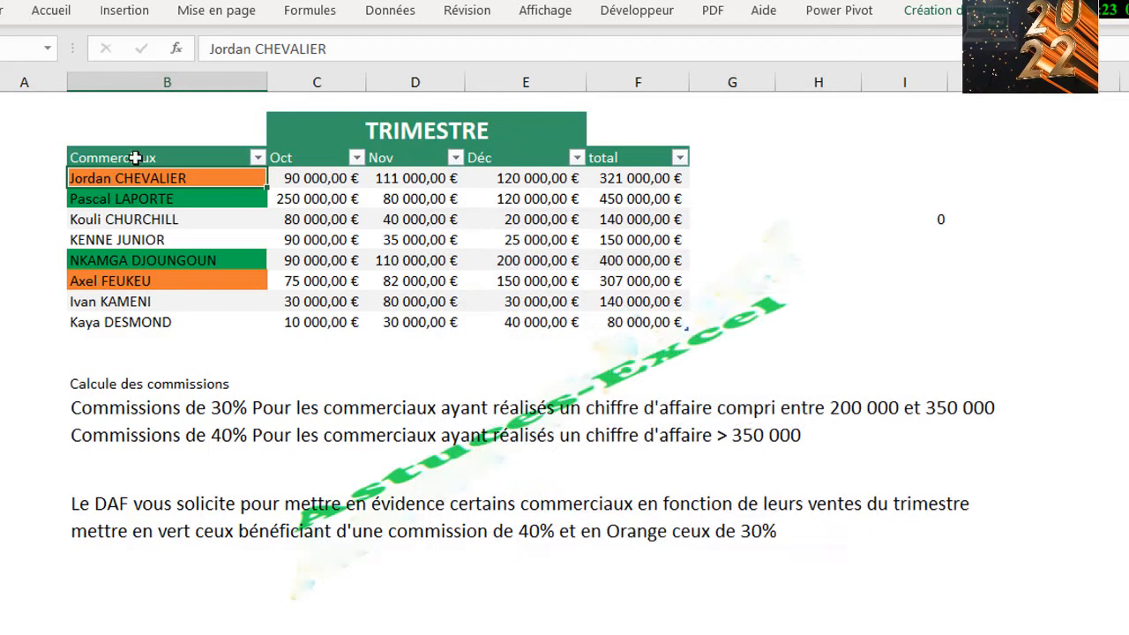
Step: Review the table's existing conditional formatting rules, checking the formulas and the range the green rule applies to
{"action": "left_click", "coordinate": [50, 10]}
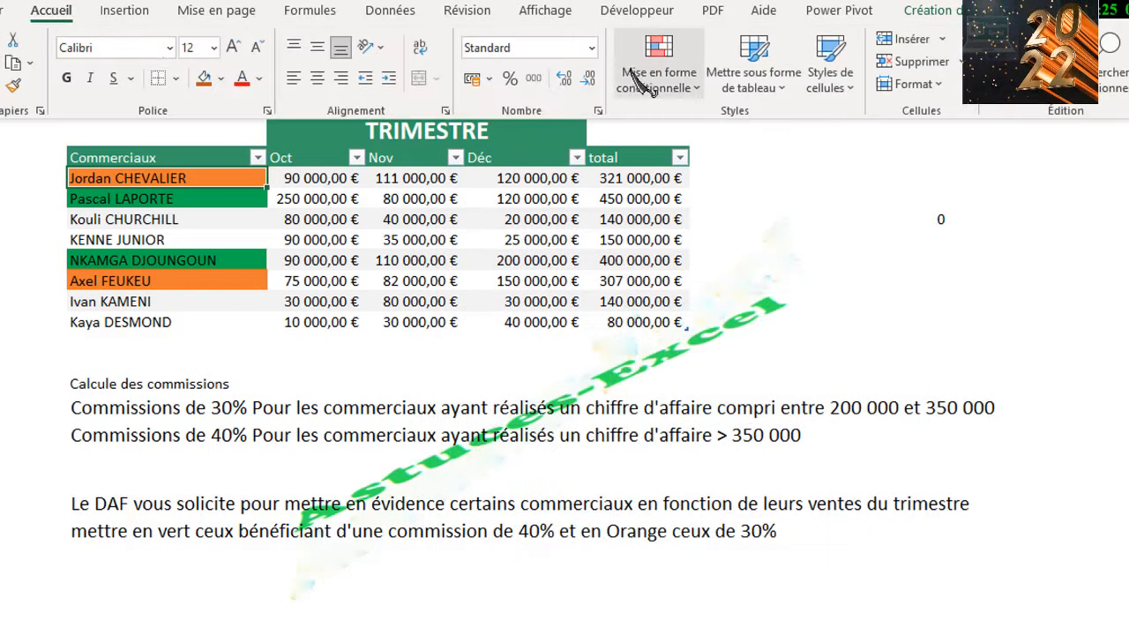
{"action": "left_click", "coordinate": [650, 85]}
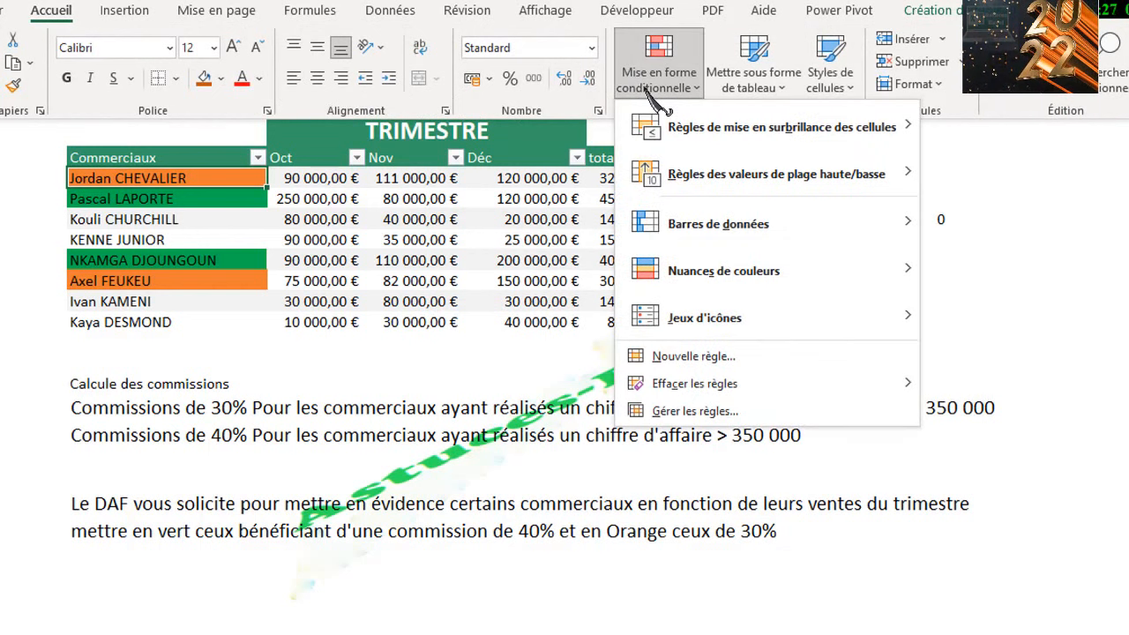
{"action": "left_click", "coordinate": [719, 413]}
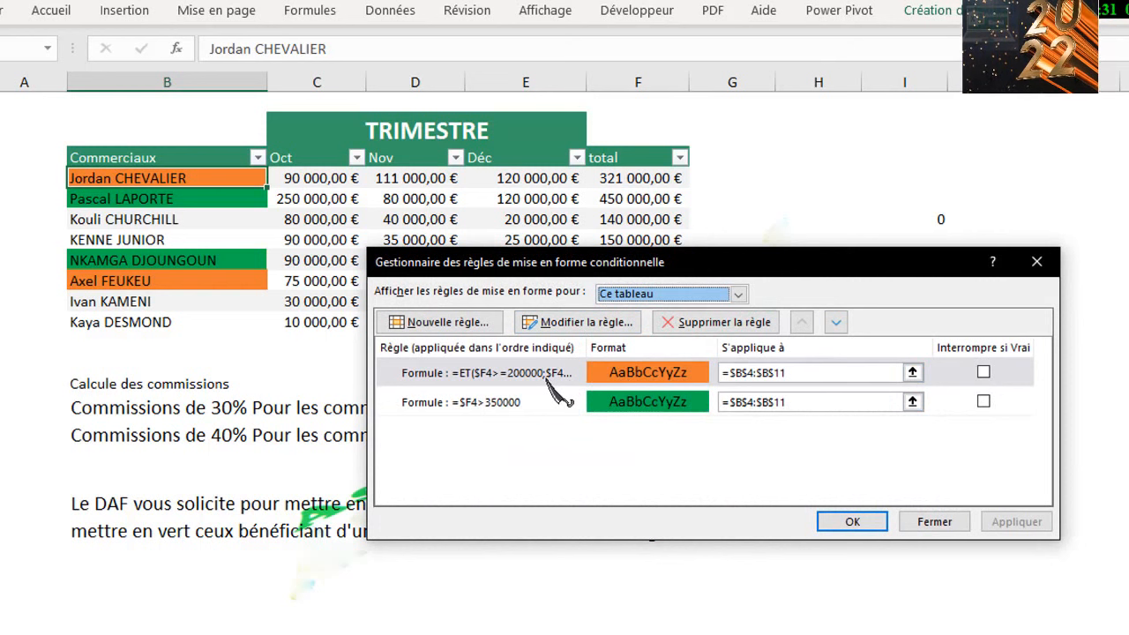
{"action": "left_click", "coordinate": [548, 402]}
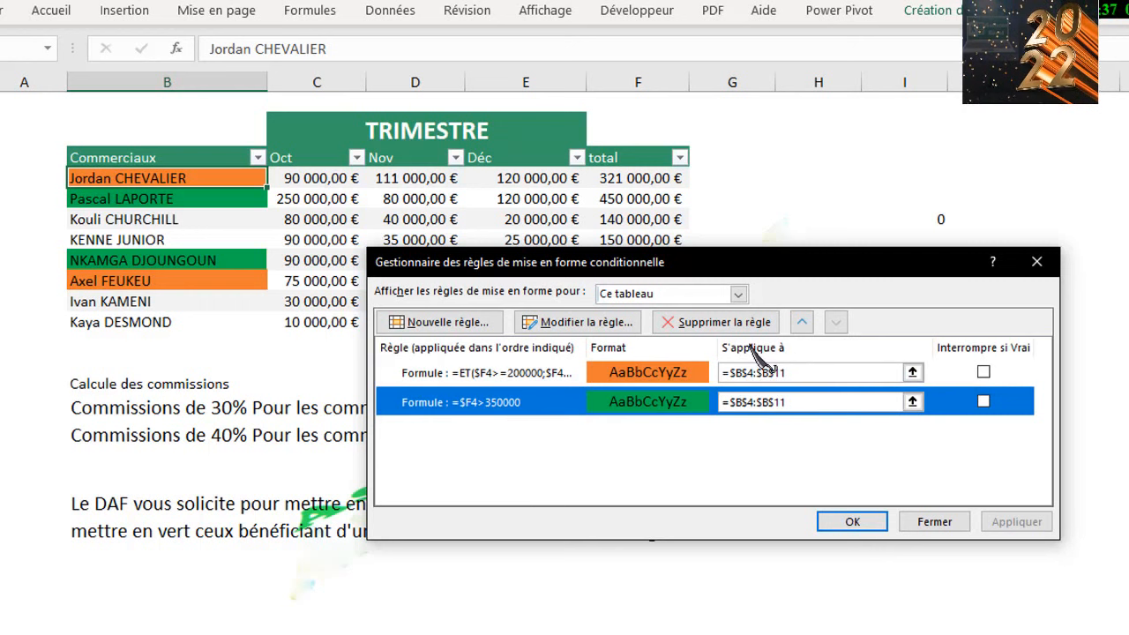
{"action": "left_click", "coordinate": [785, 403]}
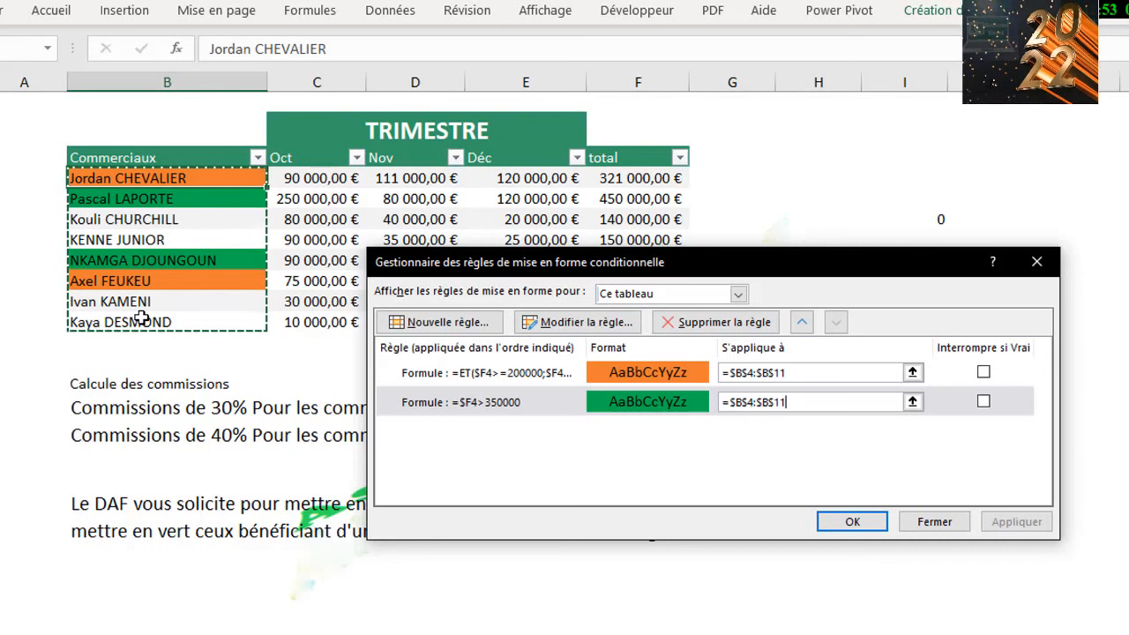
{"action": "left_click", "coordinate": [839, 526]}
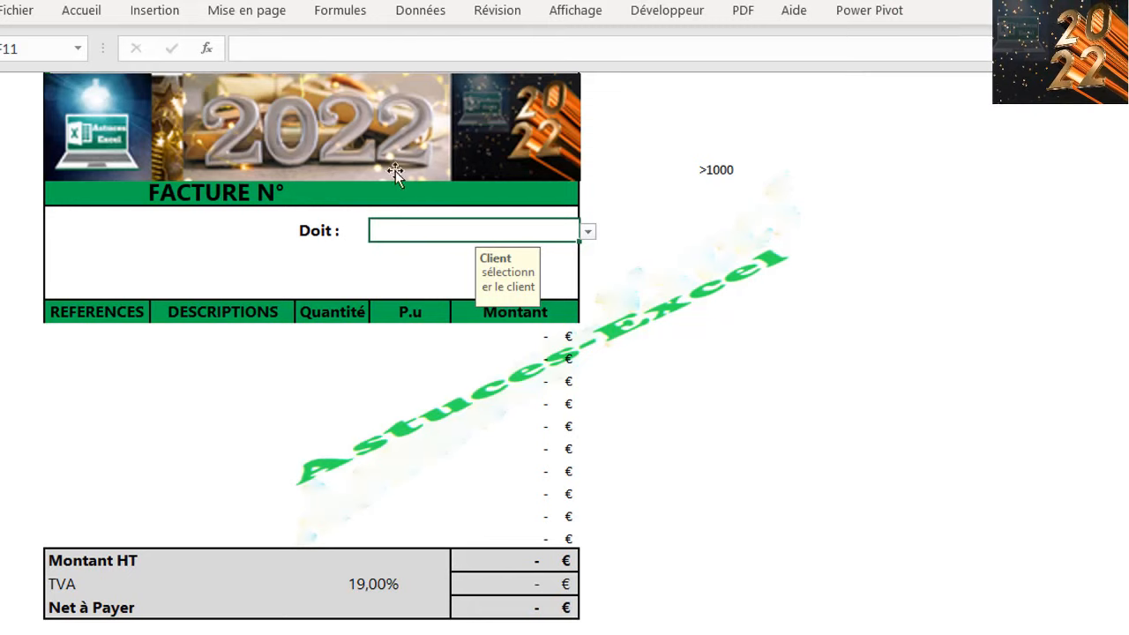
Step: Choose BALISTIQ as the client in the Doit field of the invoice
{"action": "left_click", "coordinate": [588, 233]}
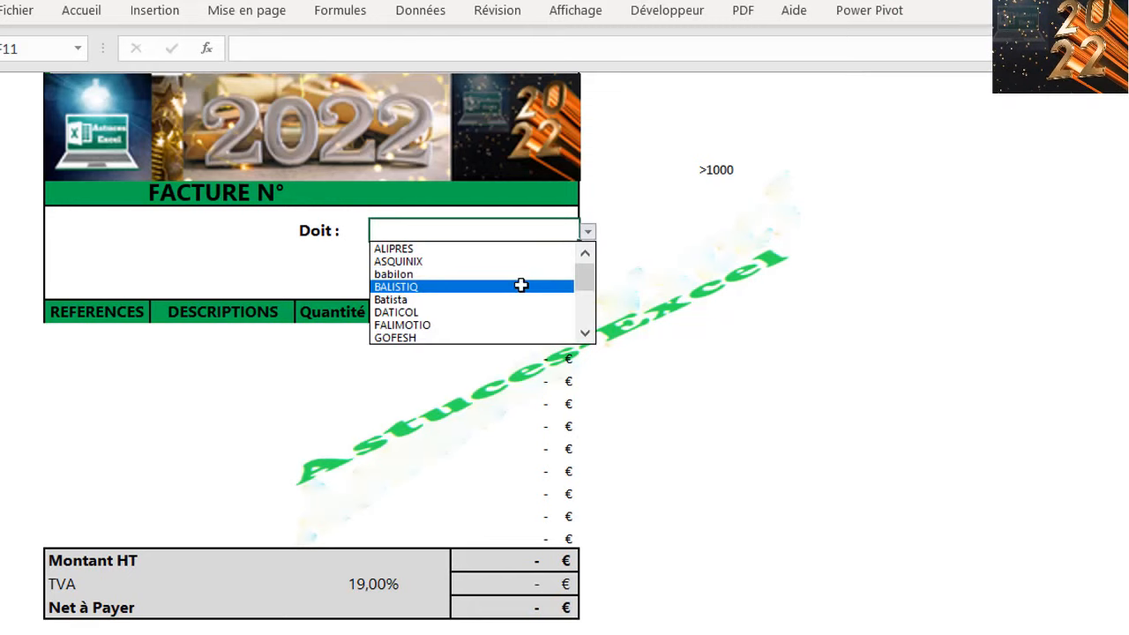
{"action": "left_click", "coordinate": [521, 285]}
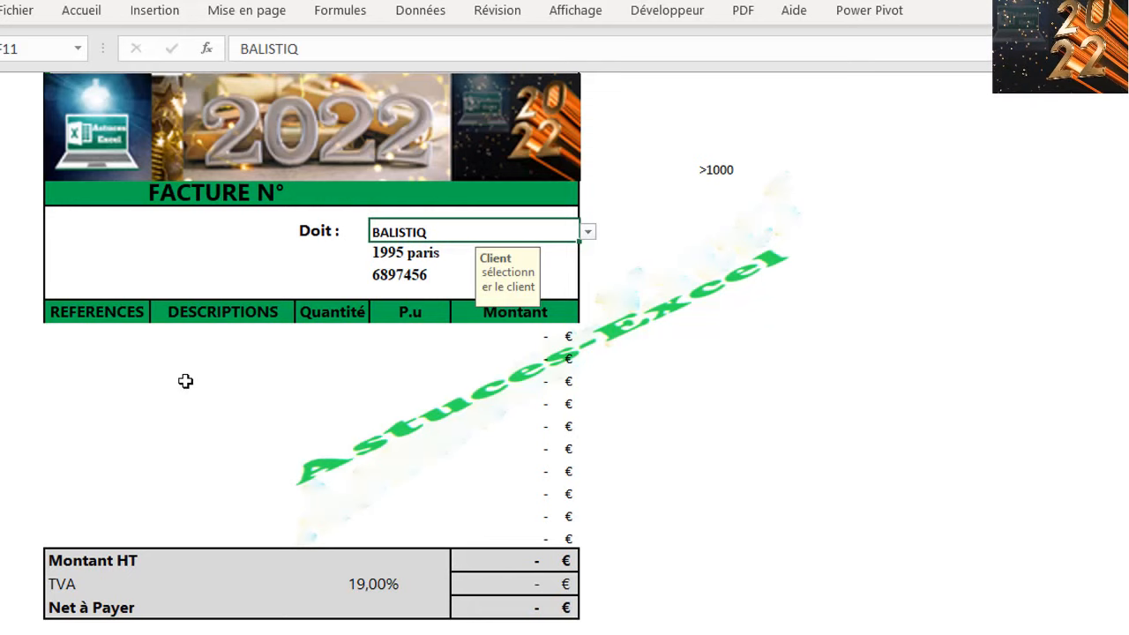
{"action": "left_click", "coordinate": [94, 332]}
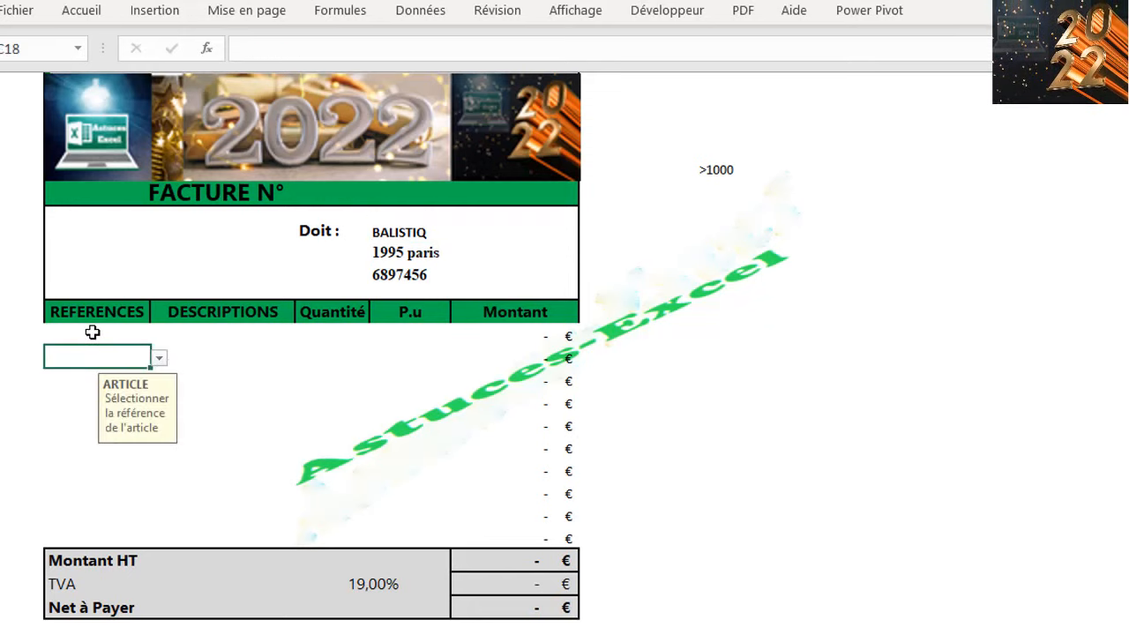
{"action": "left_click_drag", "start_coordinate": [93, 333], "coordinate": [561, 426]}
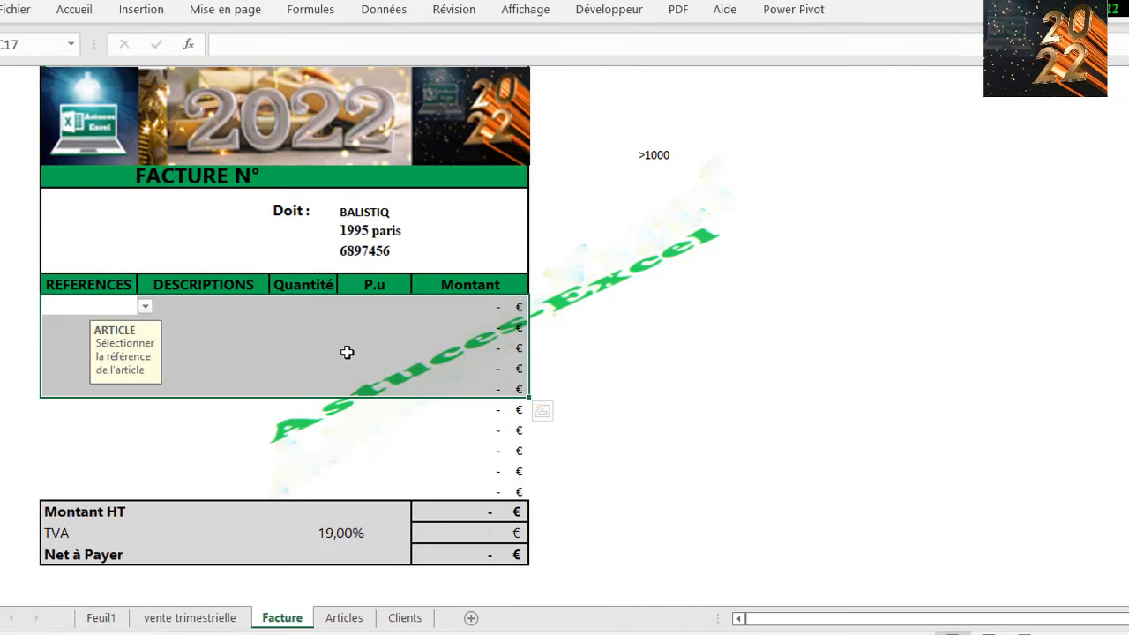
{"action": "left_click", "coordinate": [368, 212]}
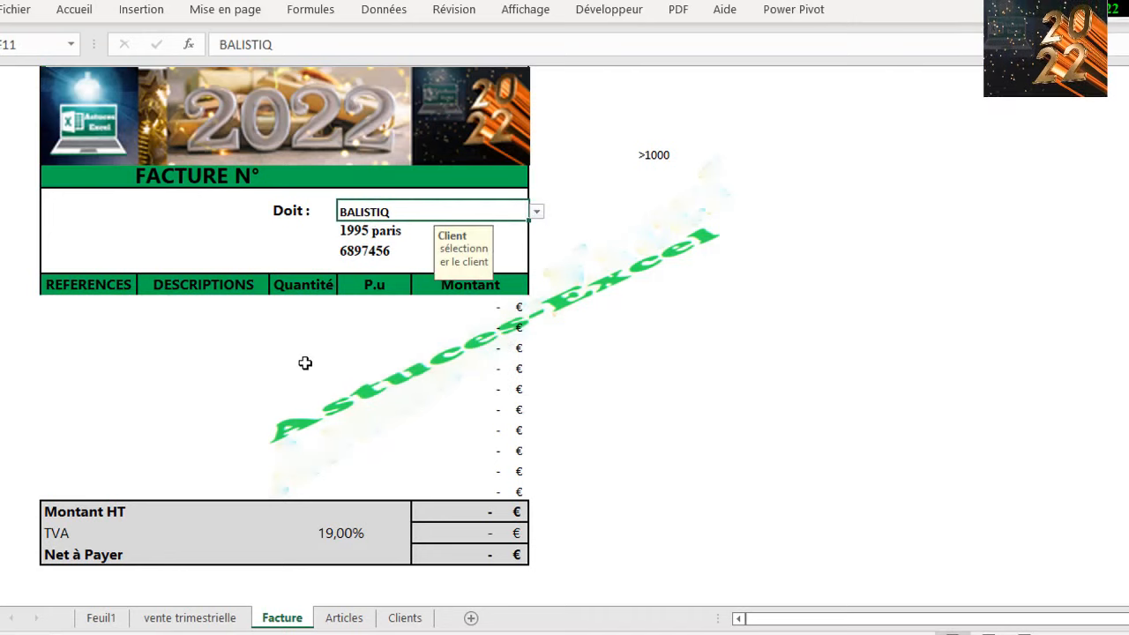
Step: Check the Soldes column on the Clients sheet and start a new formula-based conditional formatting rule for the invoice's client cell
{"action": "left_click", "coordinate": [405, 617]}
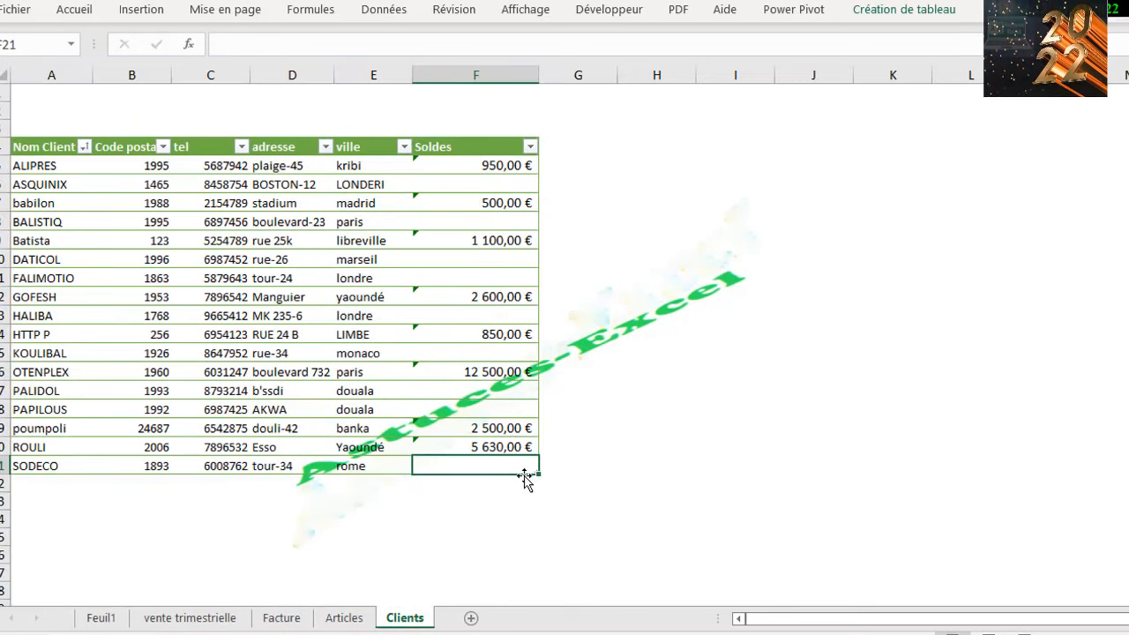
{"action": "left_click", "coordinate": [276, 622]}
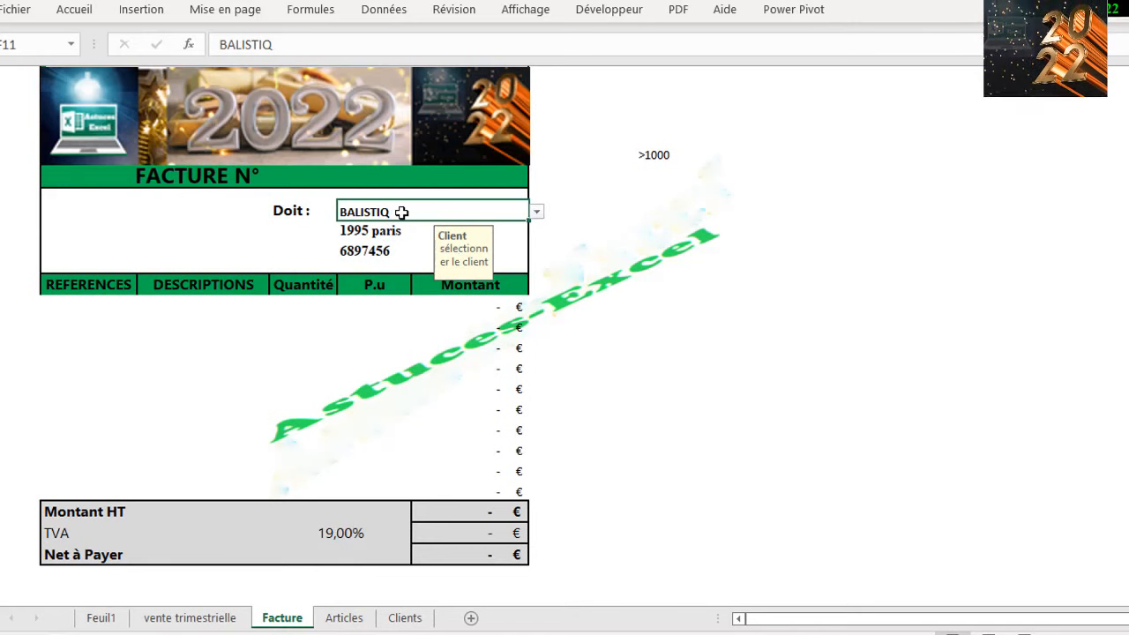
{"action": "left_click", "coordinate": [76, 11]}
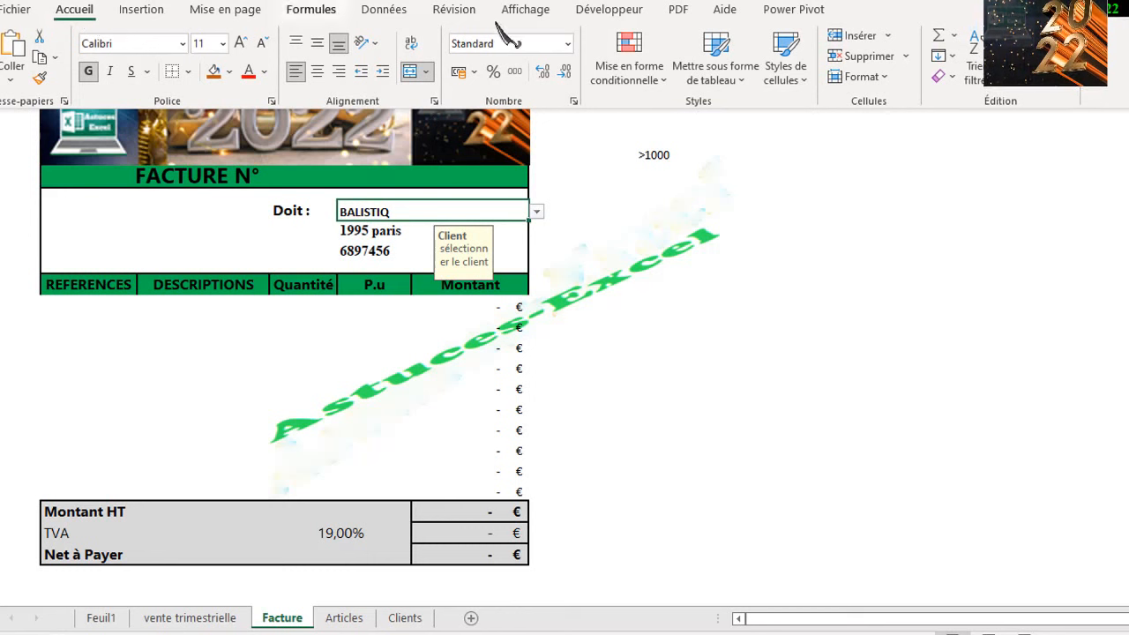
{"action": "left_click", "coordinate": [629, 64]}
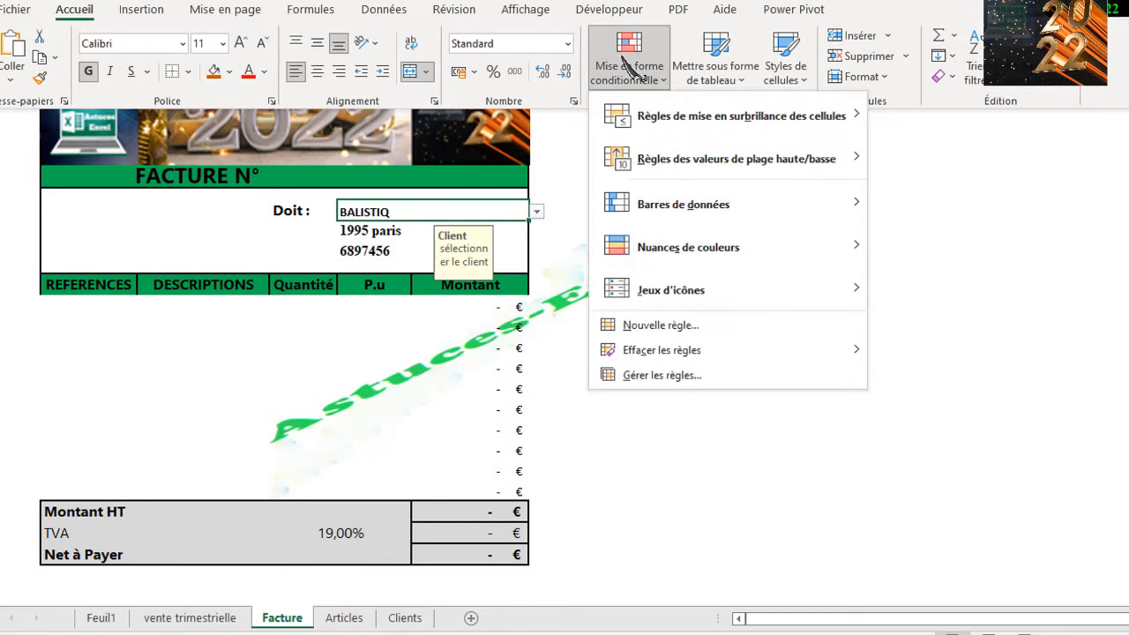
{"action": "left_click", "coordinate": [660, 325]}
{"action": "left_click_drag", "start_coordinate": [646, 202], "coordinate": [813, 141]}
{"action": "left_click", "coordinate": [693, 256]}
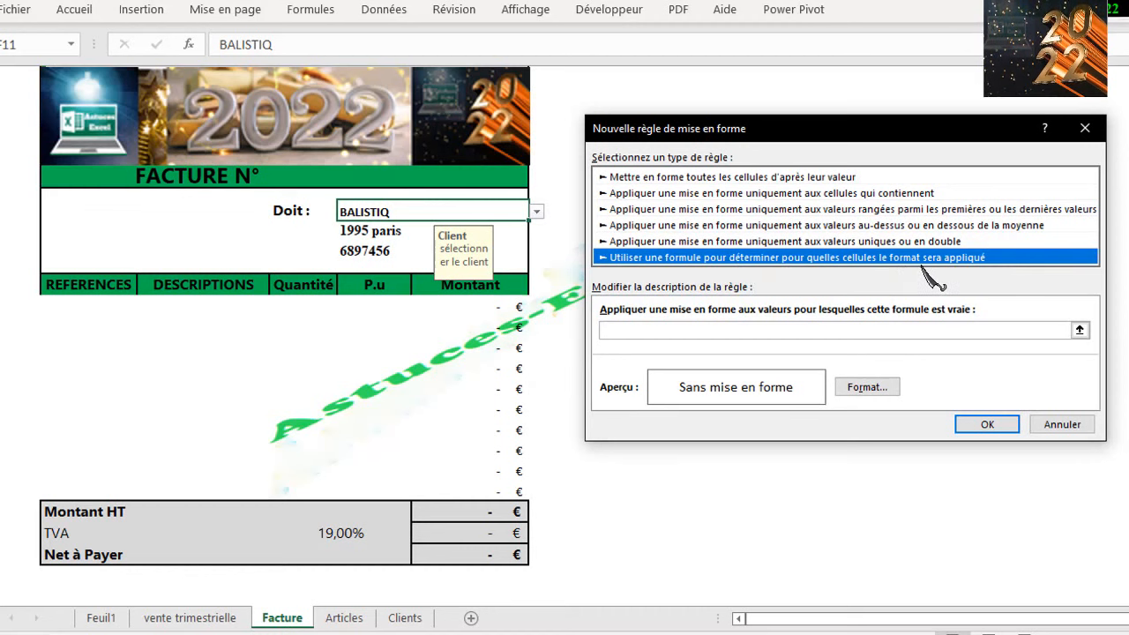
Step: Try to build the rule formula from single Soldes cells such as =Clients!$F$5, and clear everything after the equals sign
{"action": "left_click", "coordinate": [672, 328]}
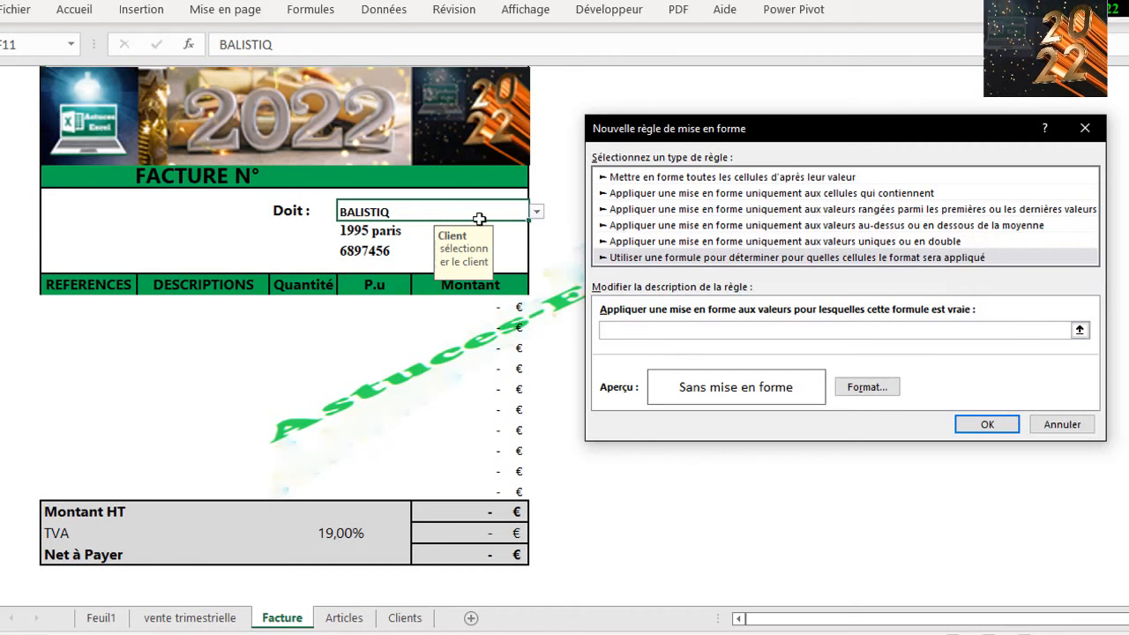
{"action": "left_click", "coordinate": [403, 617]}
{"action": "left_click", "coordinate": [476, 166]}
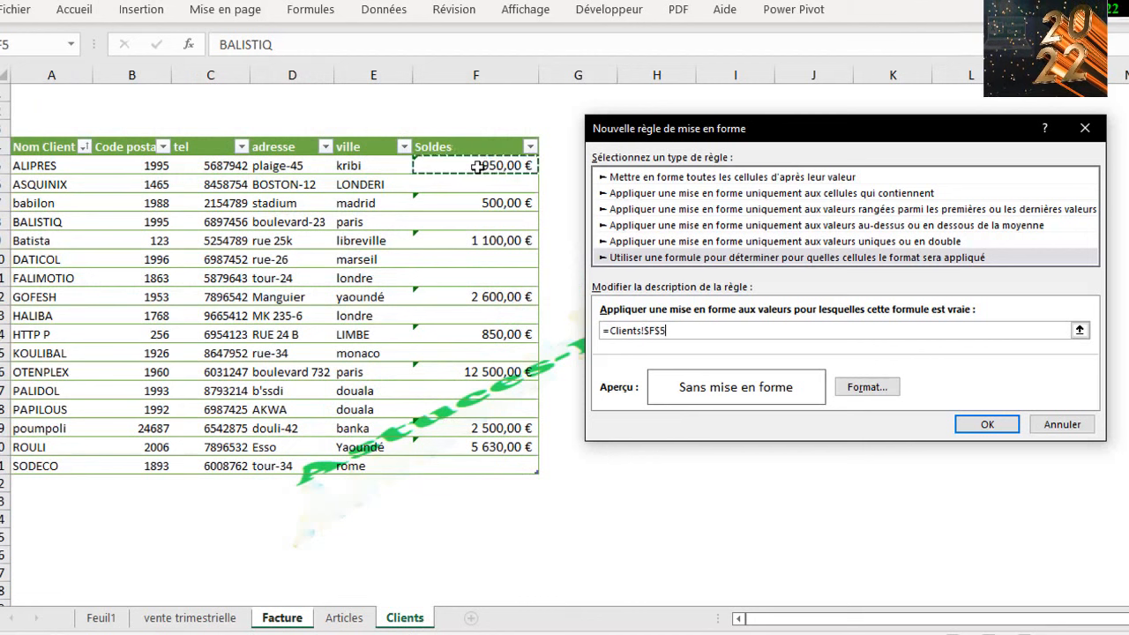
{"action": "left_click", "coordinate": [479, 188]}
{"action": "left_click", "coordinate": [492, 206]}
{"action": "left_click", "coordinate": [487, 231]}
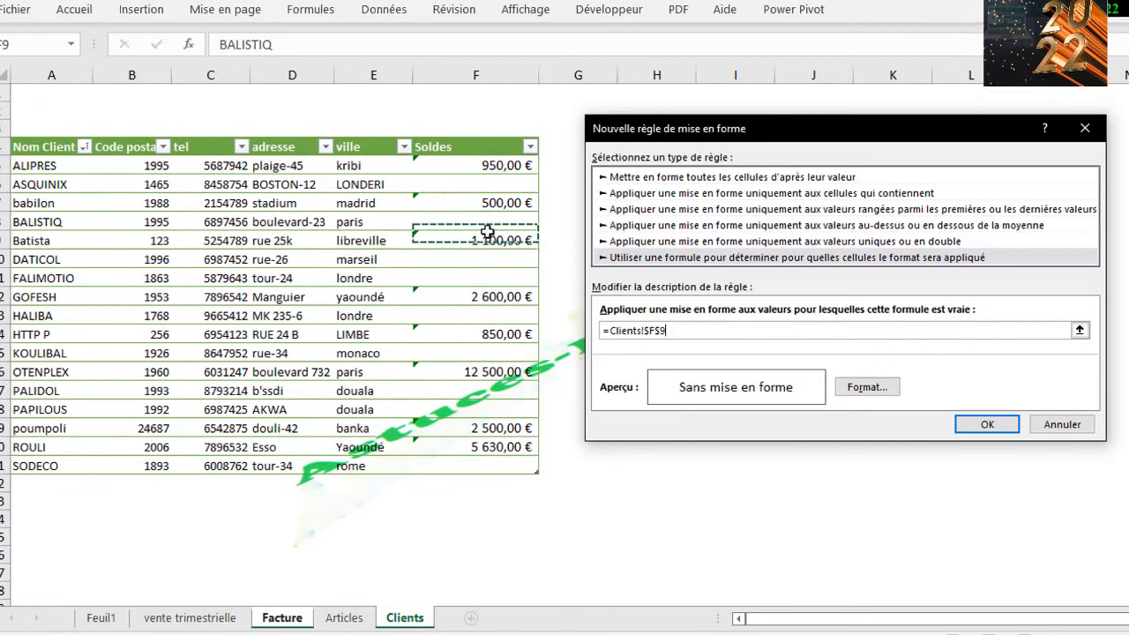
{"action": "left_click", "coordinate": [485, 183]}
{"action": "left_click", "coordinate": [484, 165]}
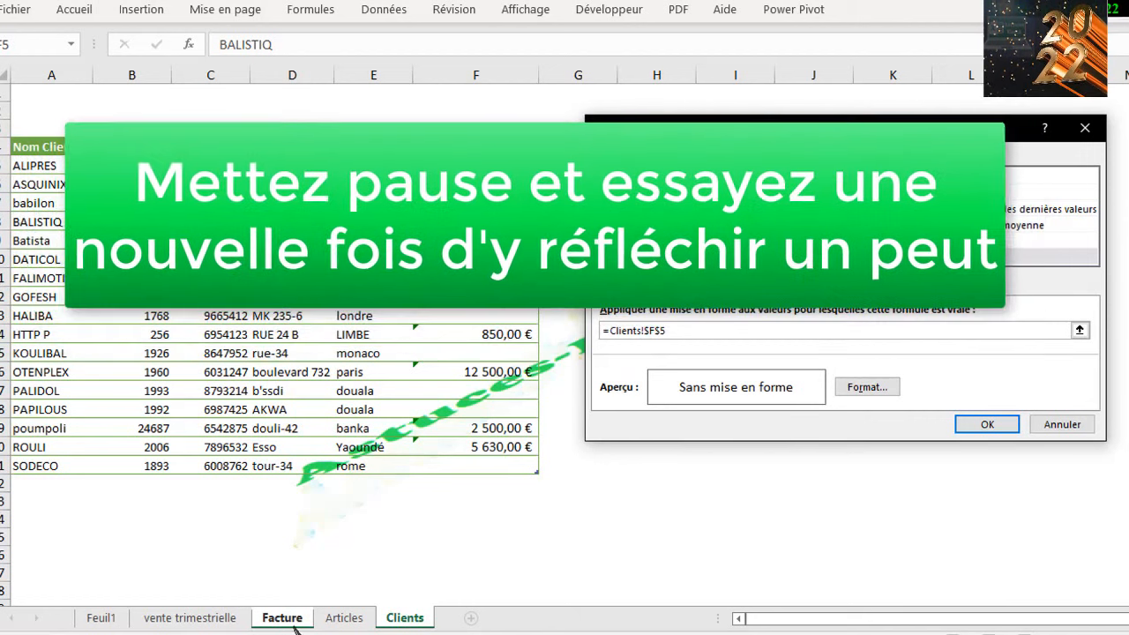
{"action": "left_click", "coordinate": [293, 622]}
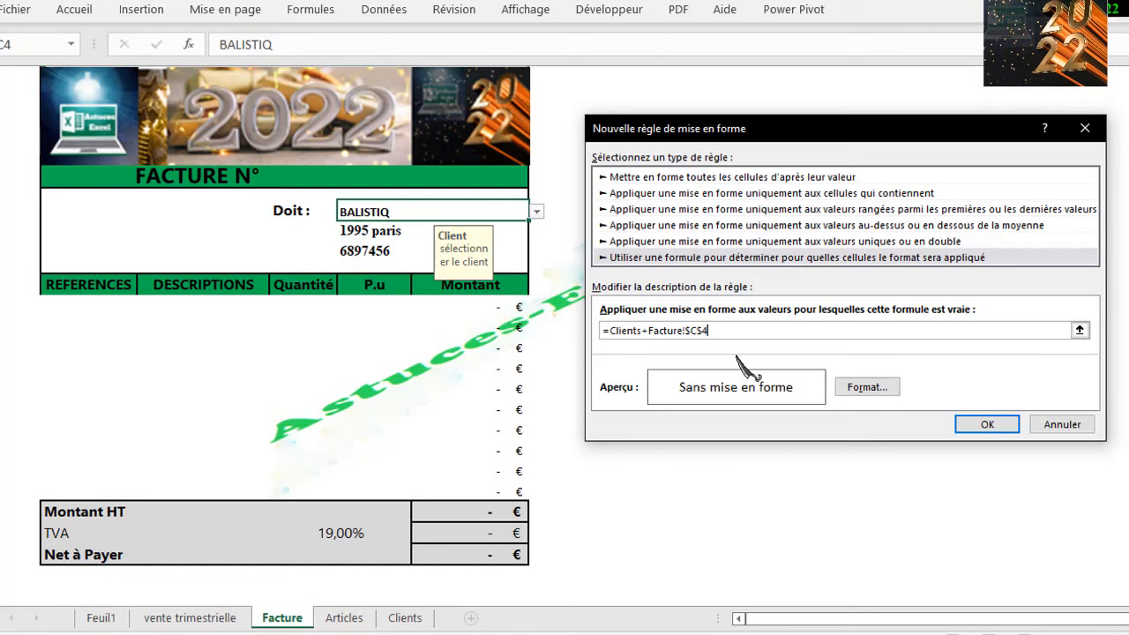
{"action": "left_click_drag", "start_coordinate": [728, 330], "coordinate": [613, 335]}
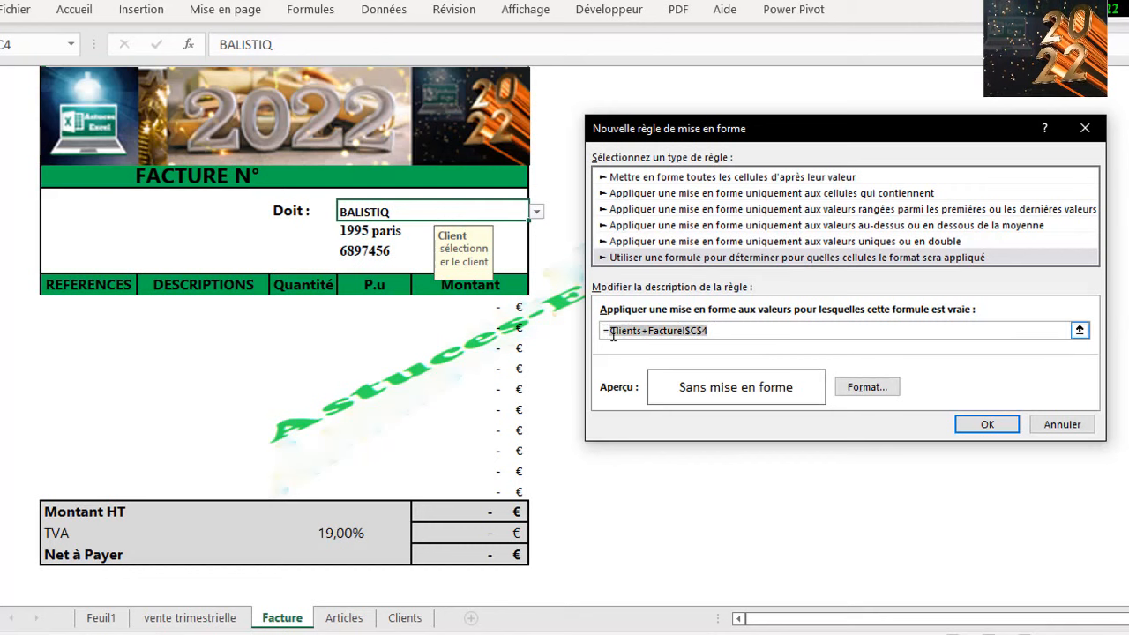
{"action": "key", "text": "Delete"}
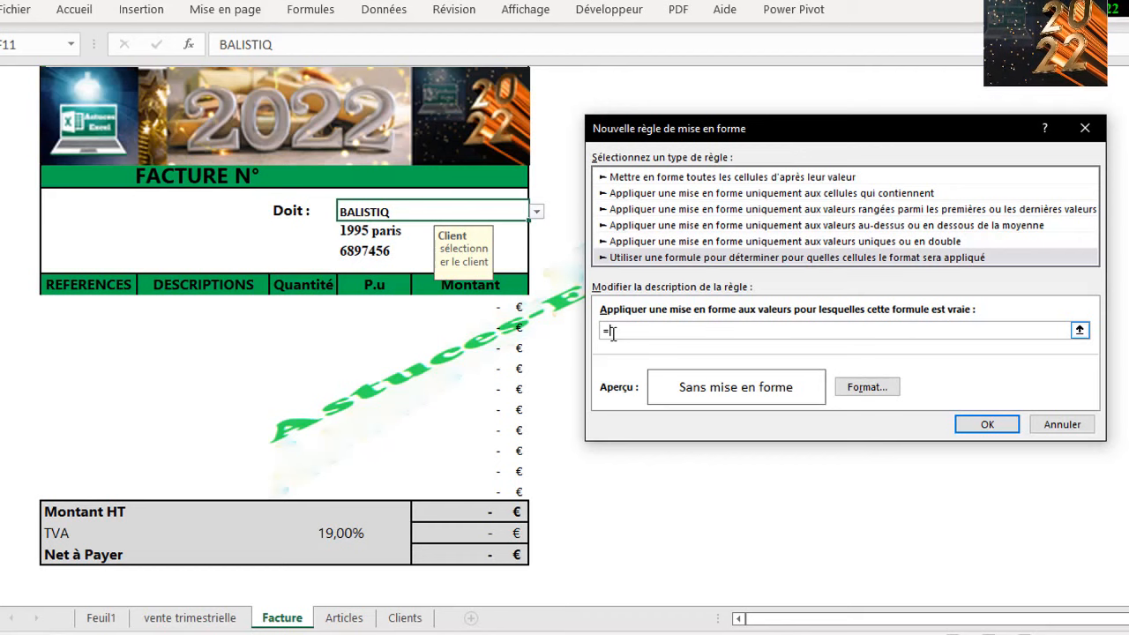
Step: Begin the rule formula with a RECHERCHEV that looks up the invoice's client cell Facture!$F$11 in the table Clients!$A$5:$F$21
{"action": "type", "text": "recher"}
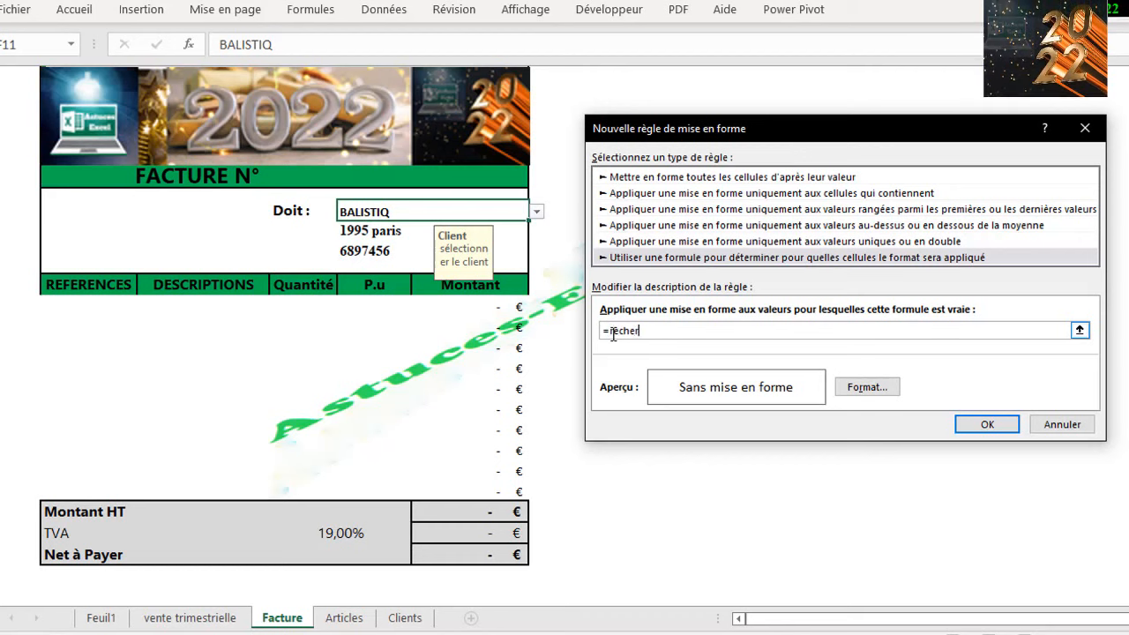
{"action": "type", "text": "che"}
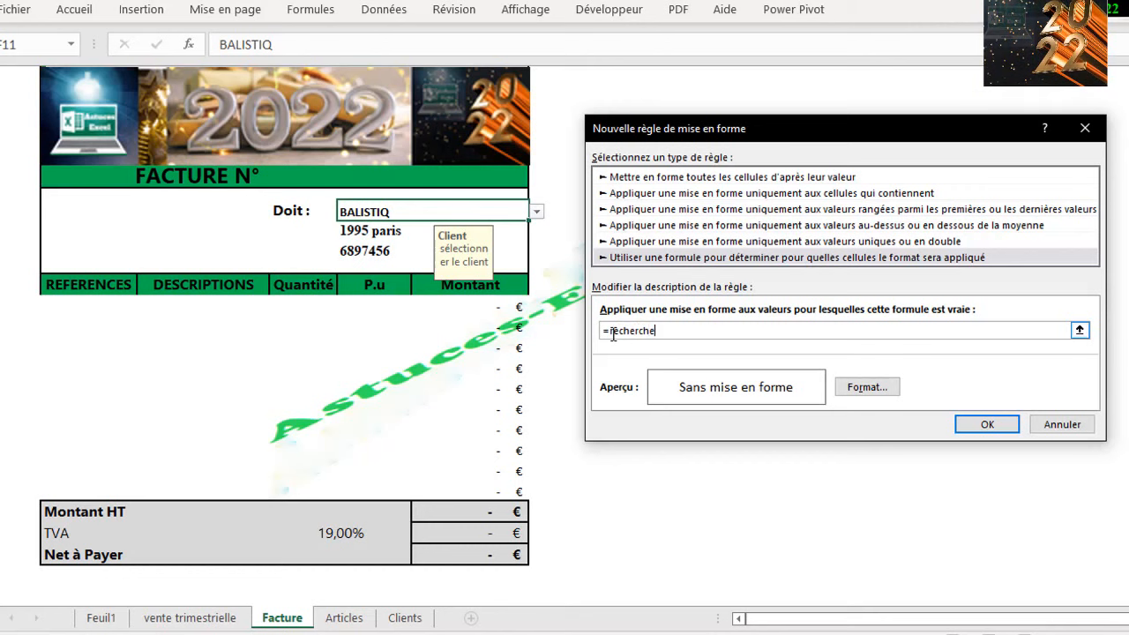
{"action": "type", "text": "v("}
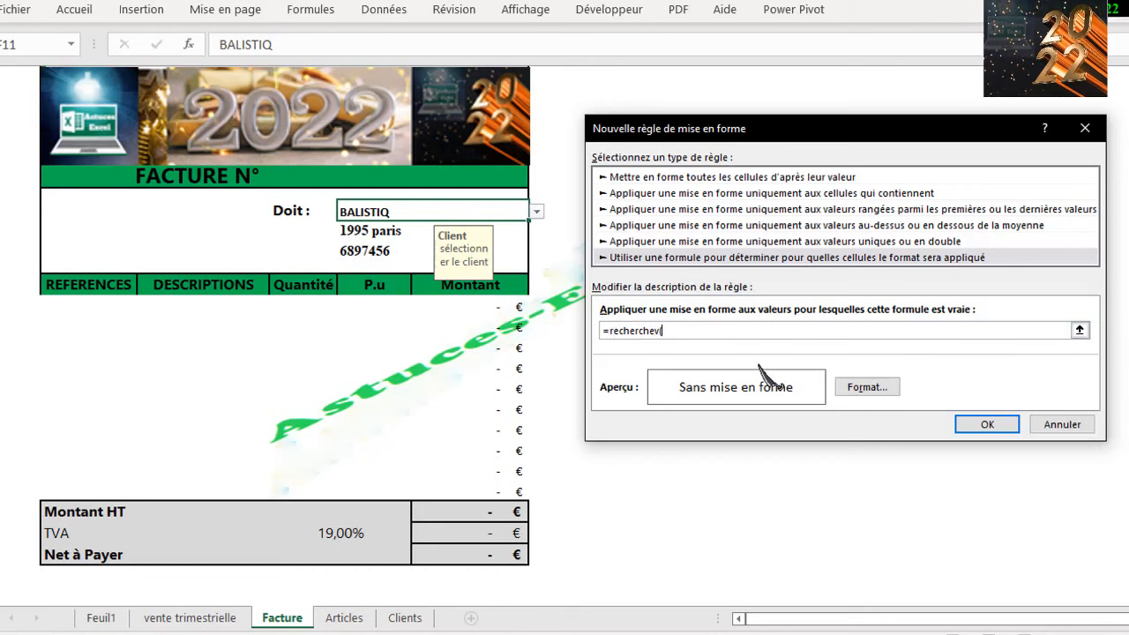
{"action": "left_click", "coordinate": [423, 212]}
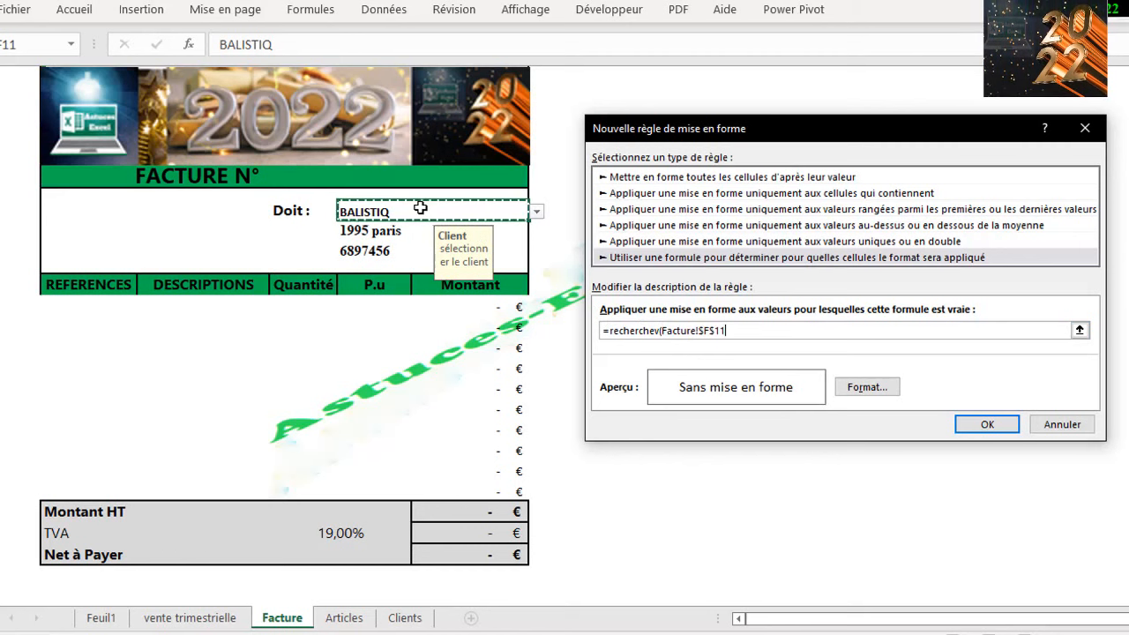
{"action": "type", "text": ";"}
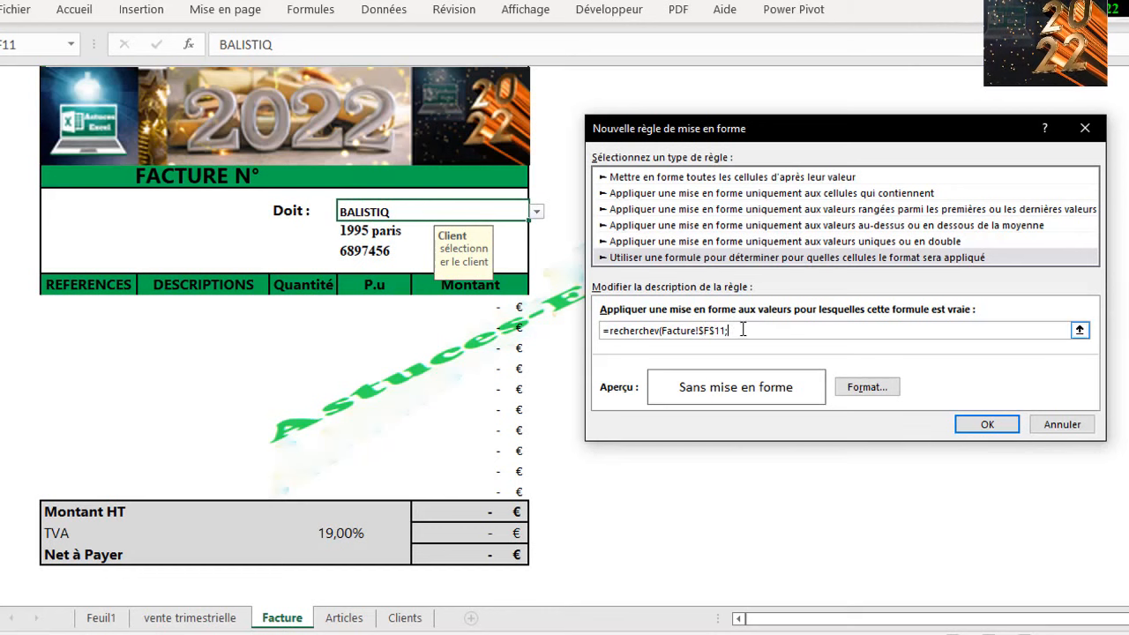
{"action": "left_click", "coordinate": [405, 617]}
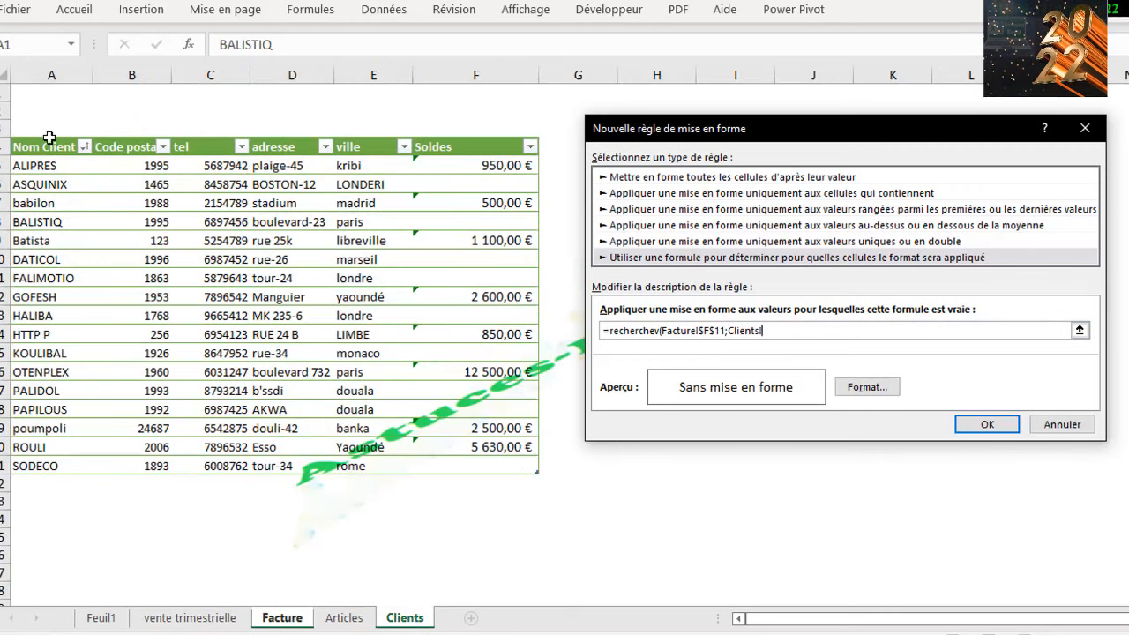
{"action": "left_click", "coordinate": [84, 148]}
{"action": "left_click_drag", "start_coordinate": [85, 148], "coordinate": [507, 175]}
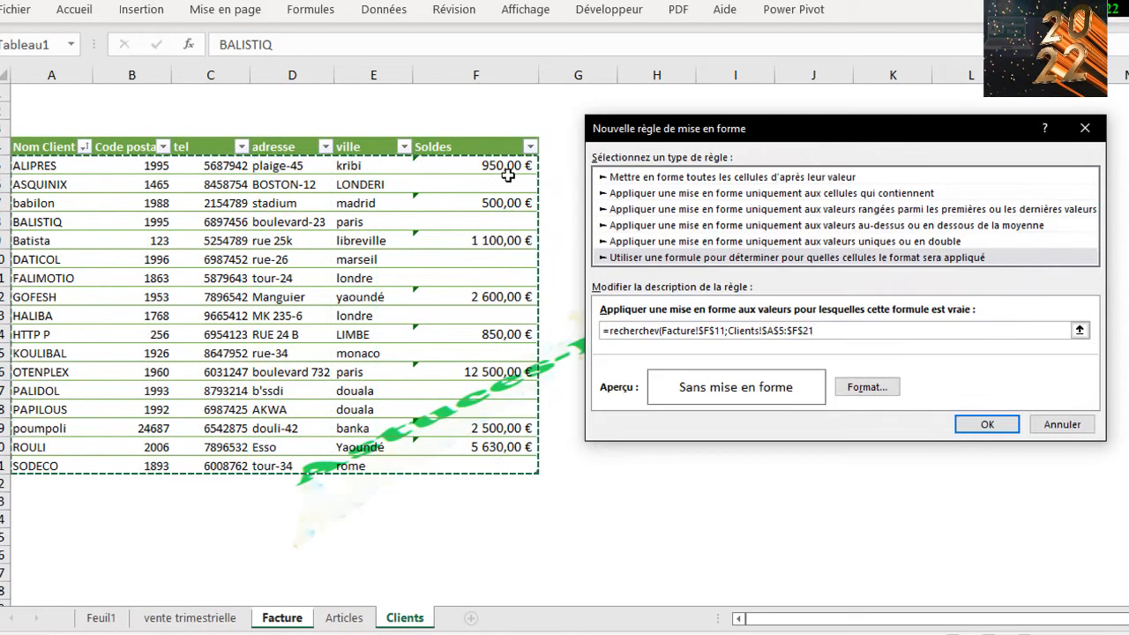
Step: Complete the lookup with column 6 and FAUX for an exact match, and add the condition >1000
{"action": "type", "text": ";"}
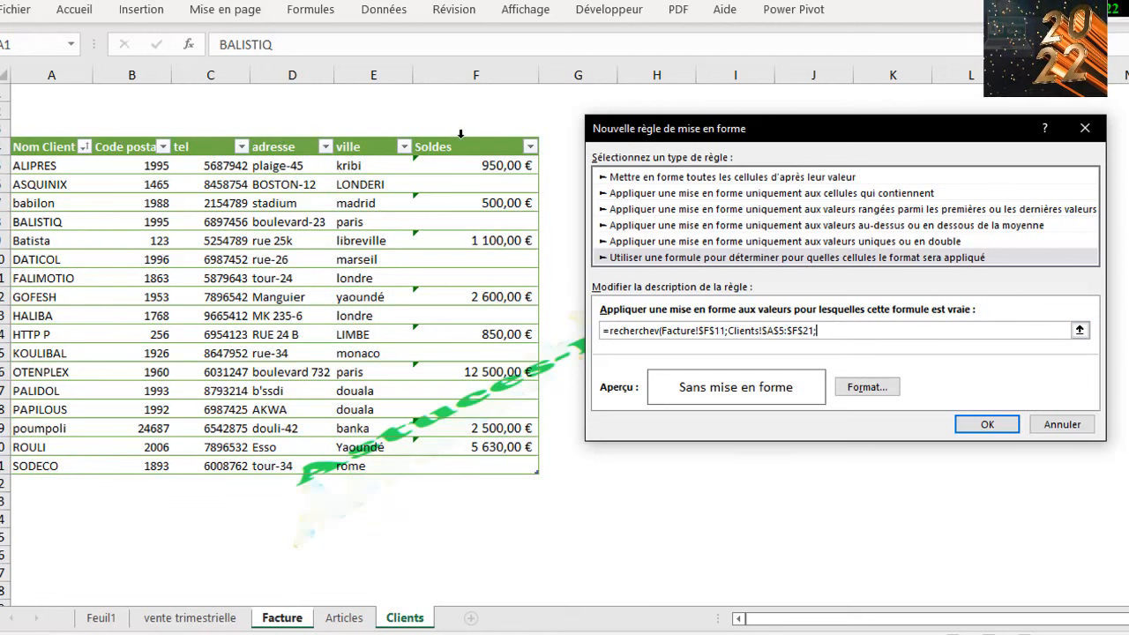
{"action": "type", "text": "6;"}
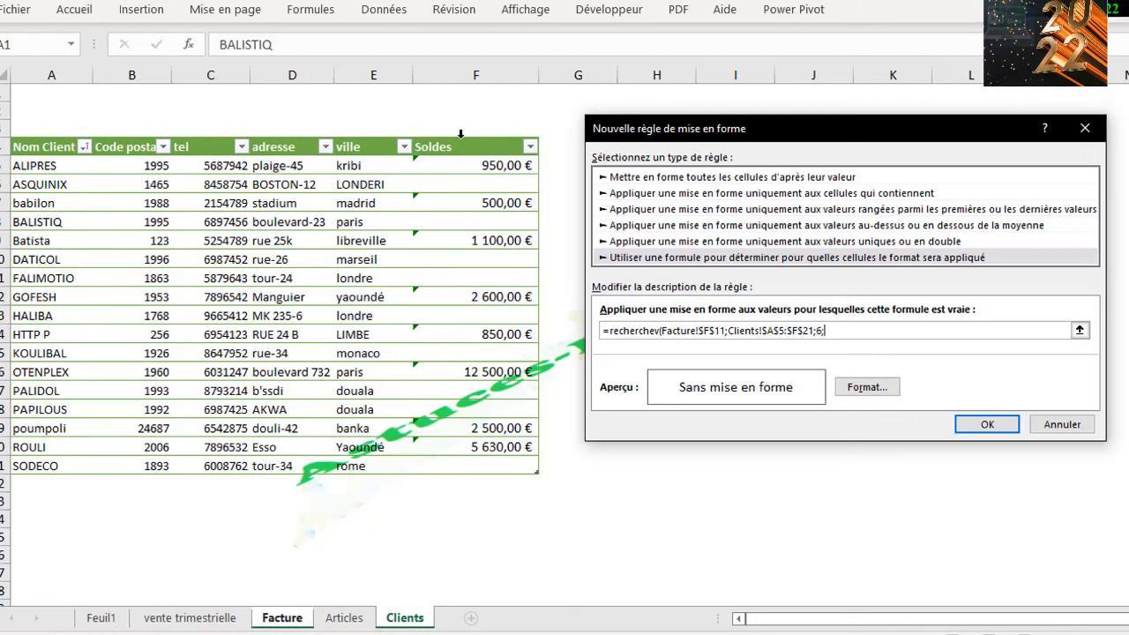
{"action": "type", "text": "FAUX)"}
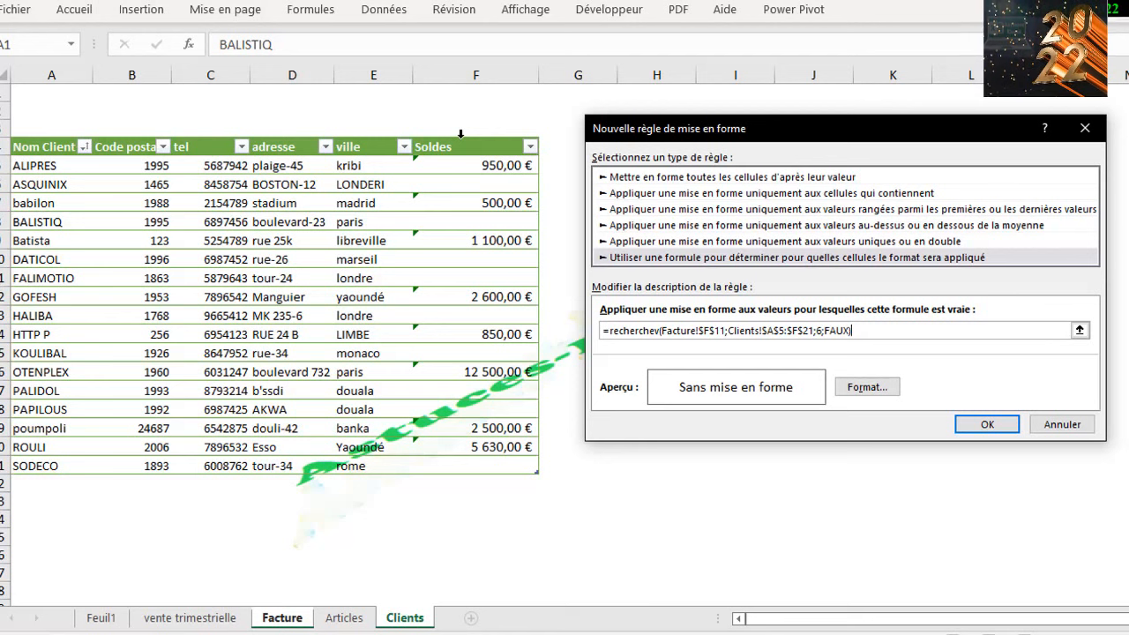
{"action": "type", "text": ">"}
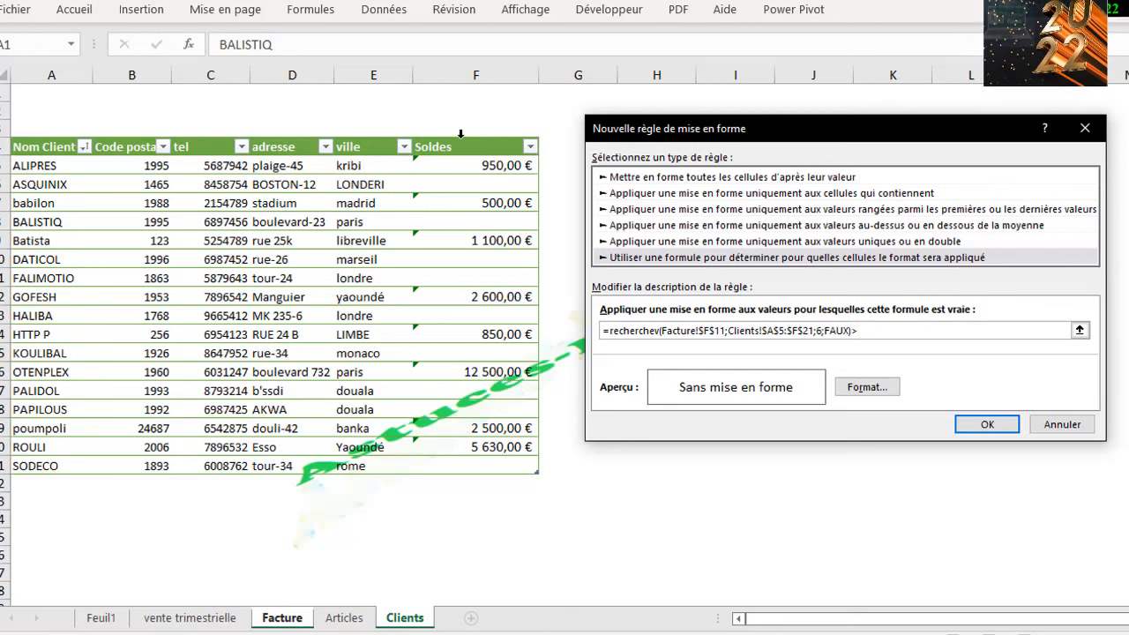
{"action": "type", "text": "1000"}
Step: Give the rule a bright red fill and create it
{"action": "left_click", "coordinate": [867, 388]}
{"action": "left_click", "coordinate": [474, 318]}
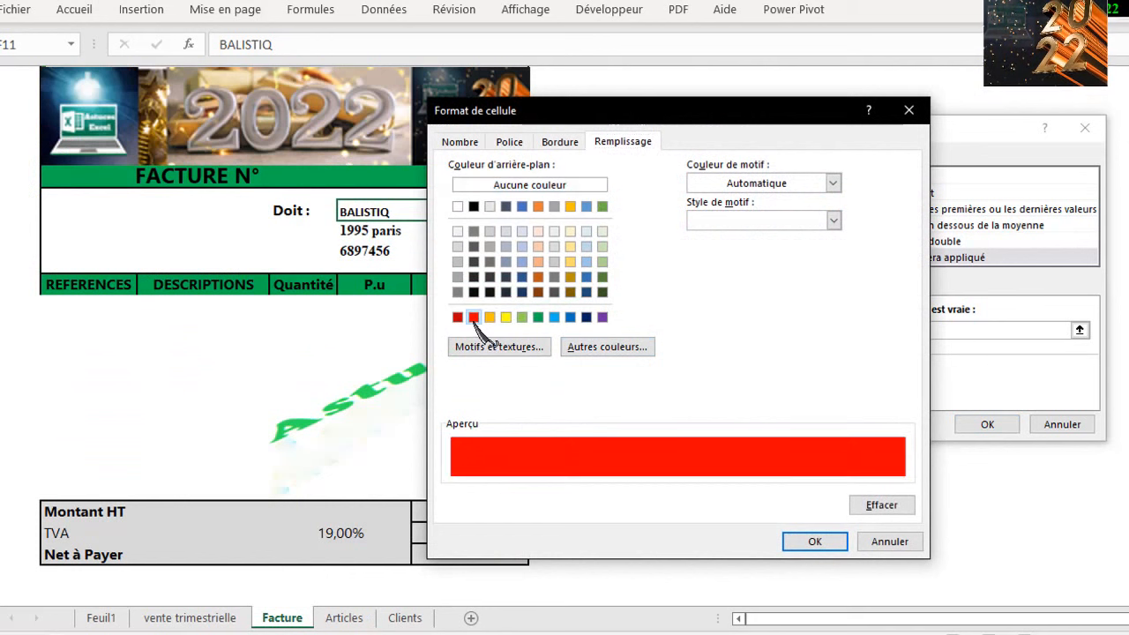
{"action": "left_click", "coordinate": [814, 541]}
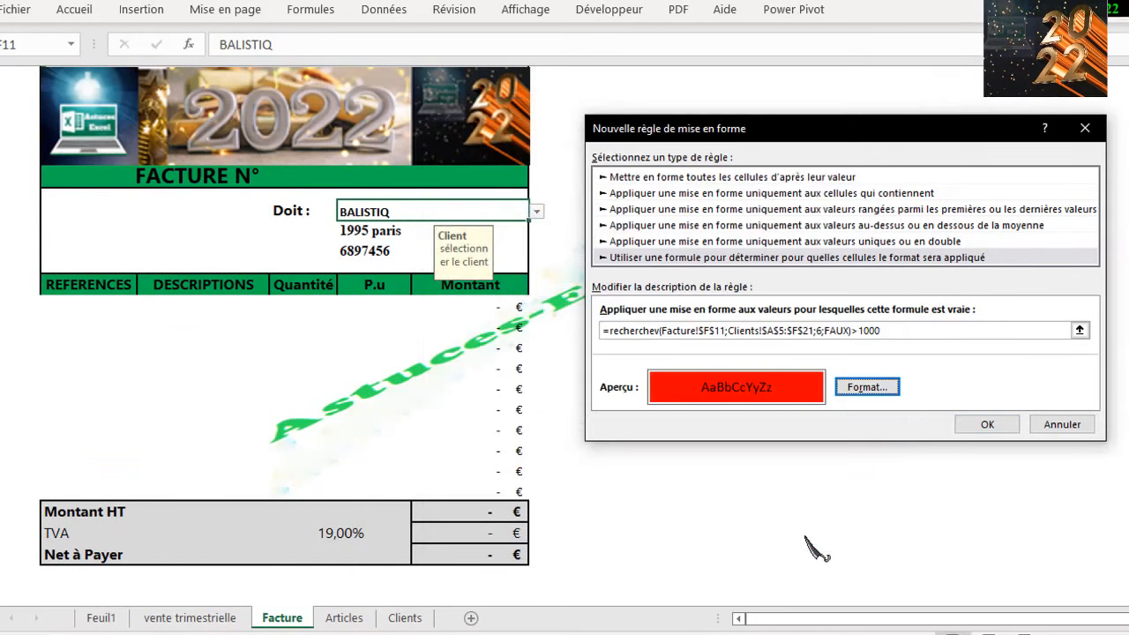
{"action": "left_click", "coordinate": [1008, 416]}
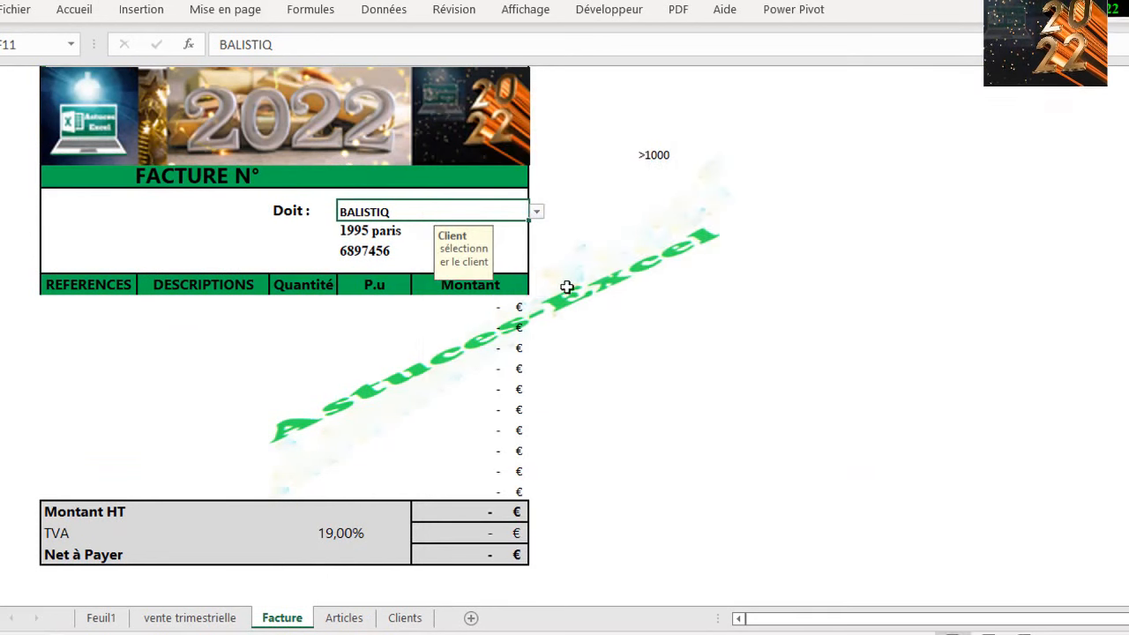
Step: Check the Soldes column on the Clients sheet and test the rule with the client whose balance is 1 100,00 €
{"action": "left_click", "coordinate": [407, 617]}
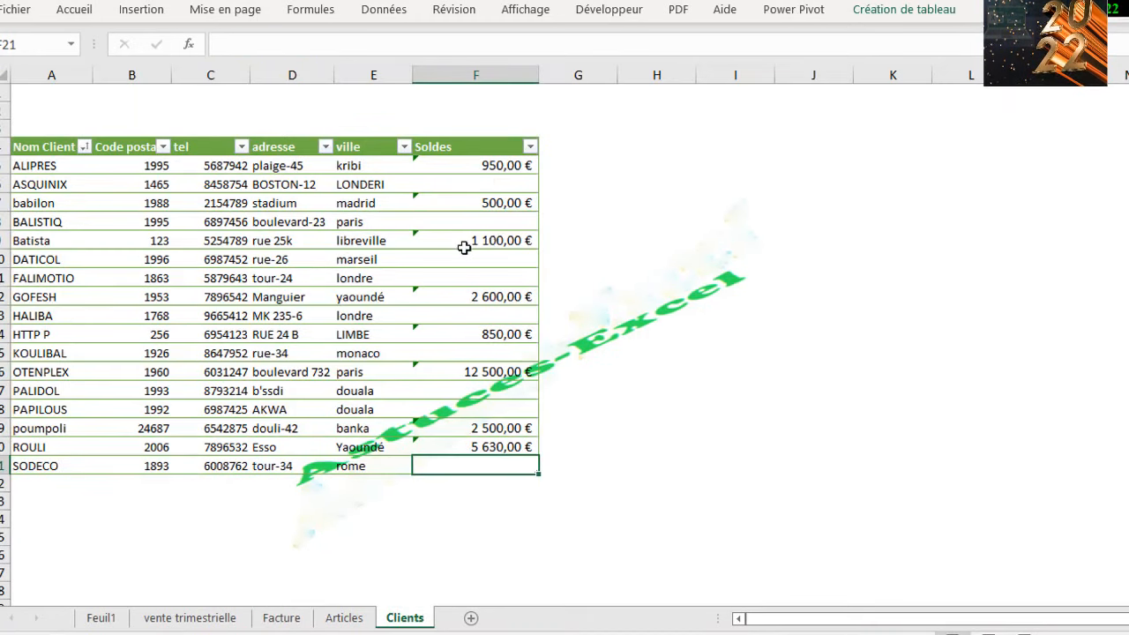
{"action": "left_click", "coordinate": [280, 618]}
{"action": "left_click", "coordinate": [535, 212]}
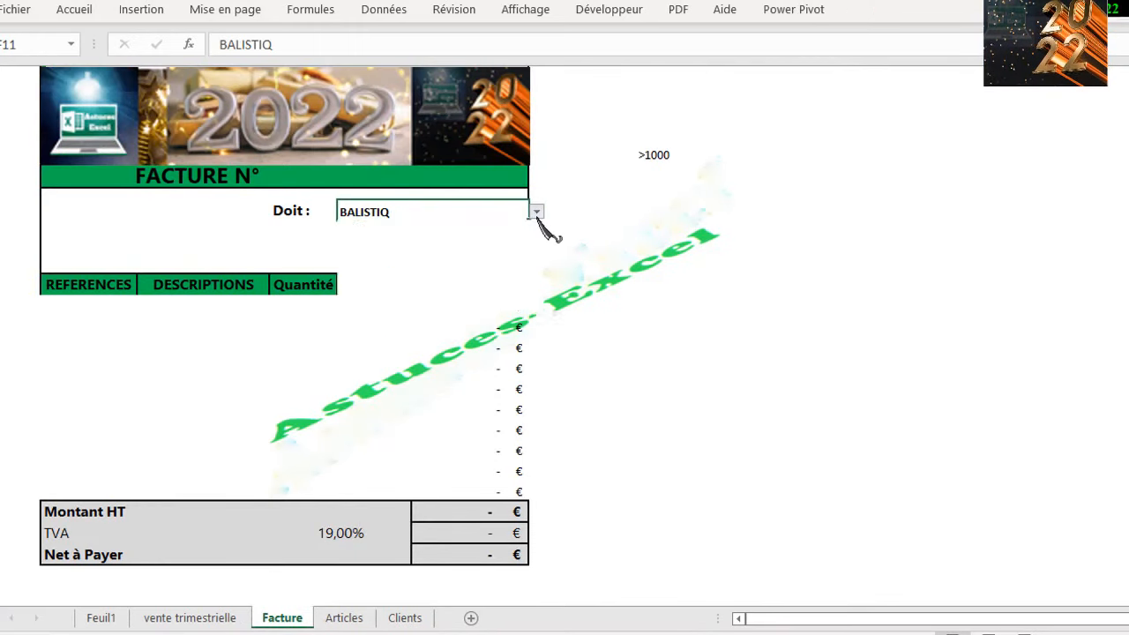
{"action": "left_click", "coordinate": [496, 239]}
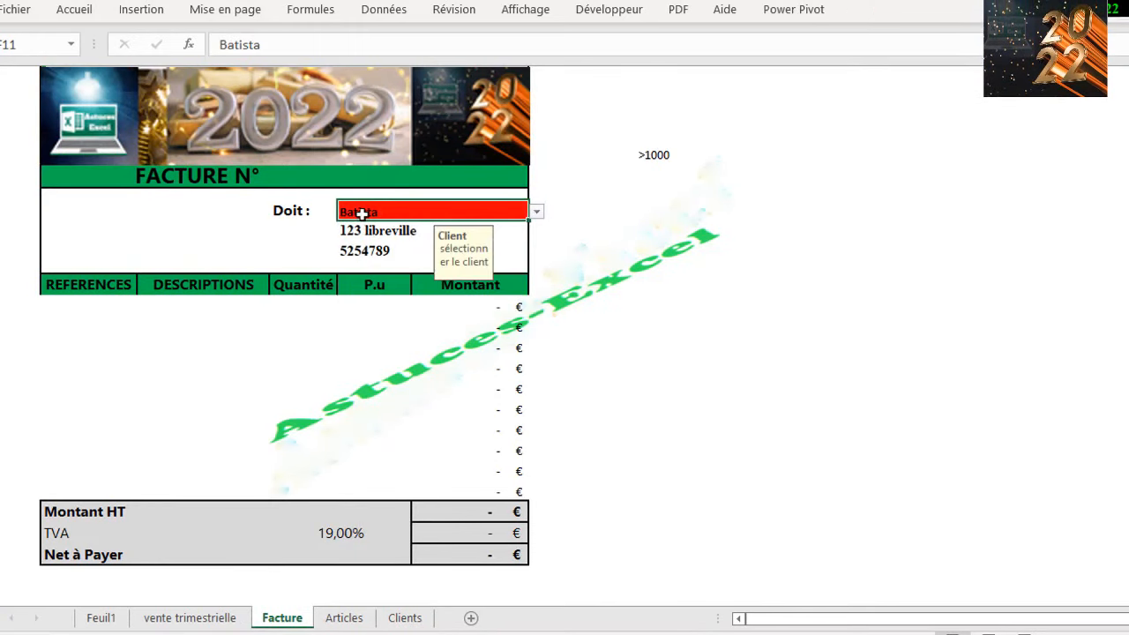
Step: Test the rule with clients ROULI and HTTP P in the Doit field, and set the client to ASQUINIX
{"action": "left_click", "coordinate": [535, 212]}
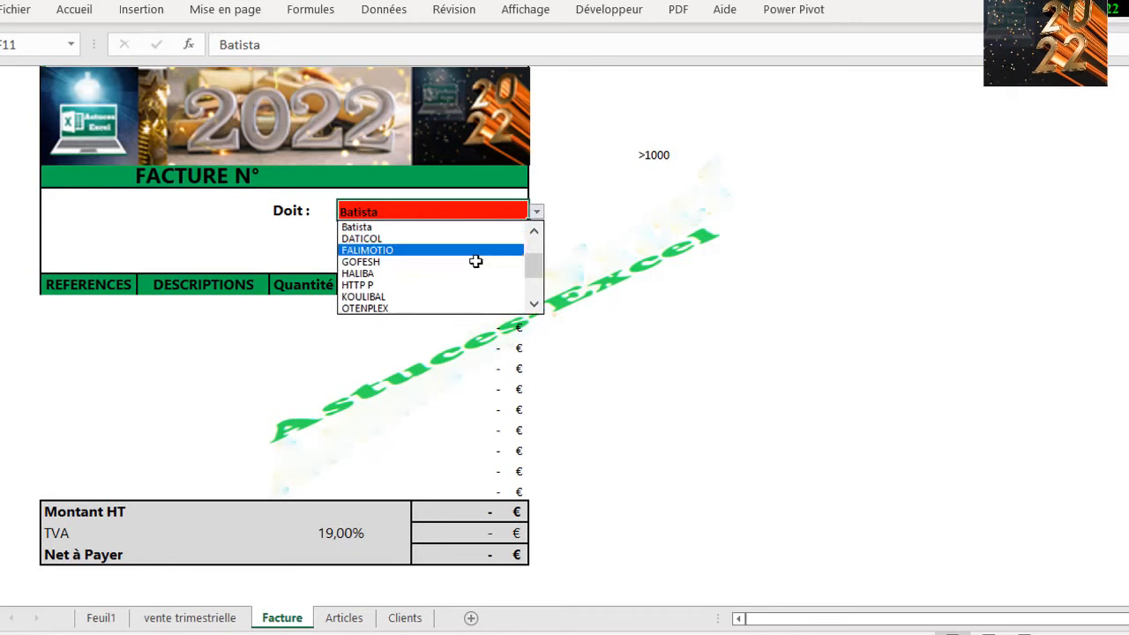
{"action": "left_click_drag", "start_coordinate": [536, 272], "coordinate": [534, 299]}
{"action": "left_click", "coordinate": [433, 295]}
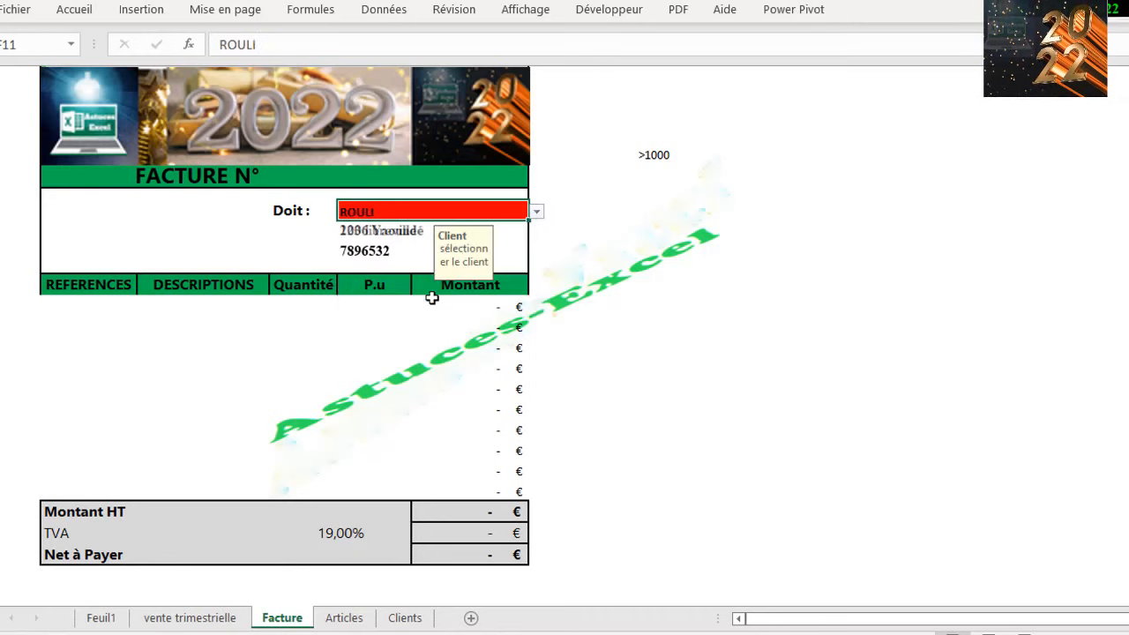
{"action": "left_click", "coordinate": [536, 212]}
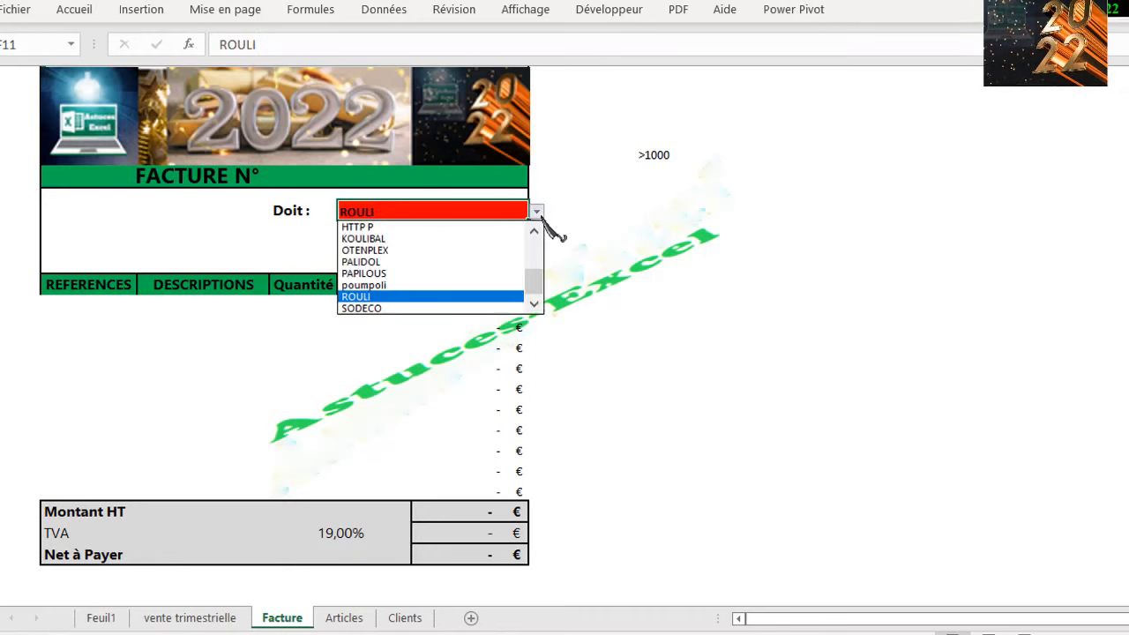
{"action": "left_click", "coordinate": [490, 230]}
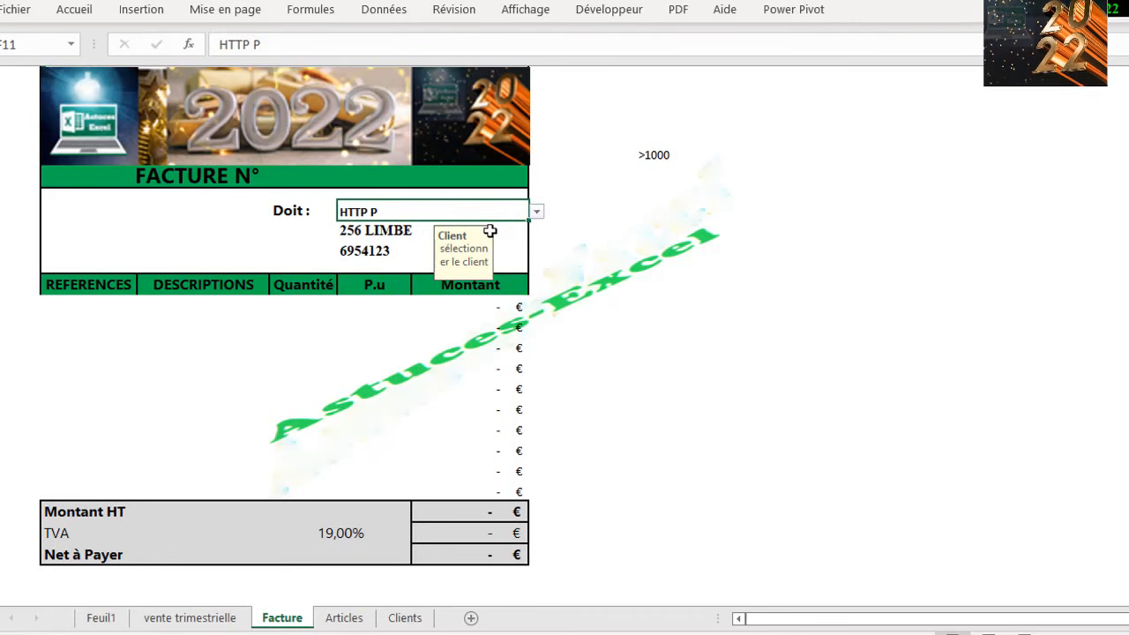
{"action": "left_click", "coordinate": [537, 213]}
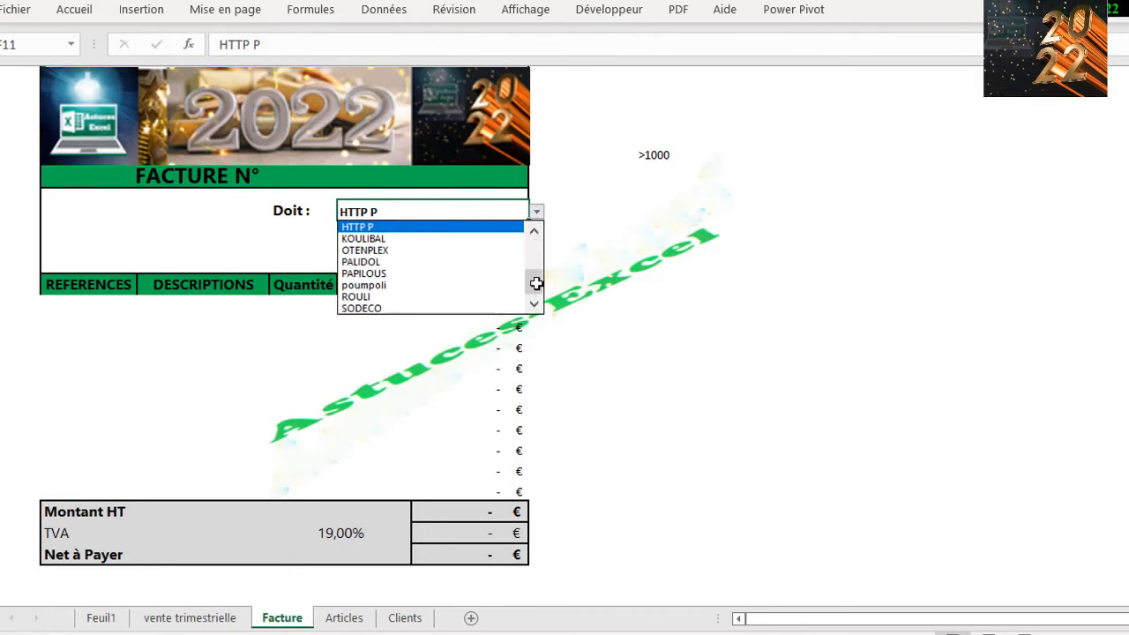
{"action": "left_click_drag", "start_coordinate": [536, 282], "coordinate": [529, 226]}
{"action": "left_click", "coordinate": [499, 239]}
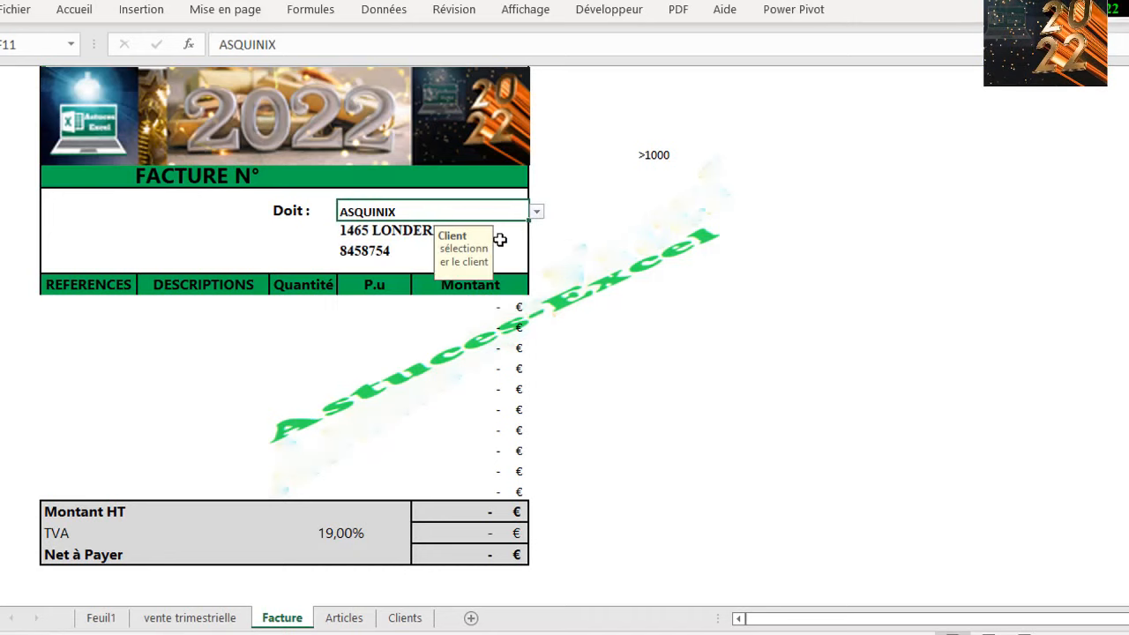
Step: Fill the first two invoice lines with article TC003 in quantity 2 and article TC005 in quantity 3
{"action": "left_click", "coordinate": [81, 304]}
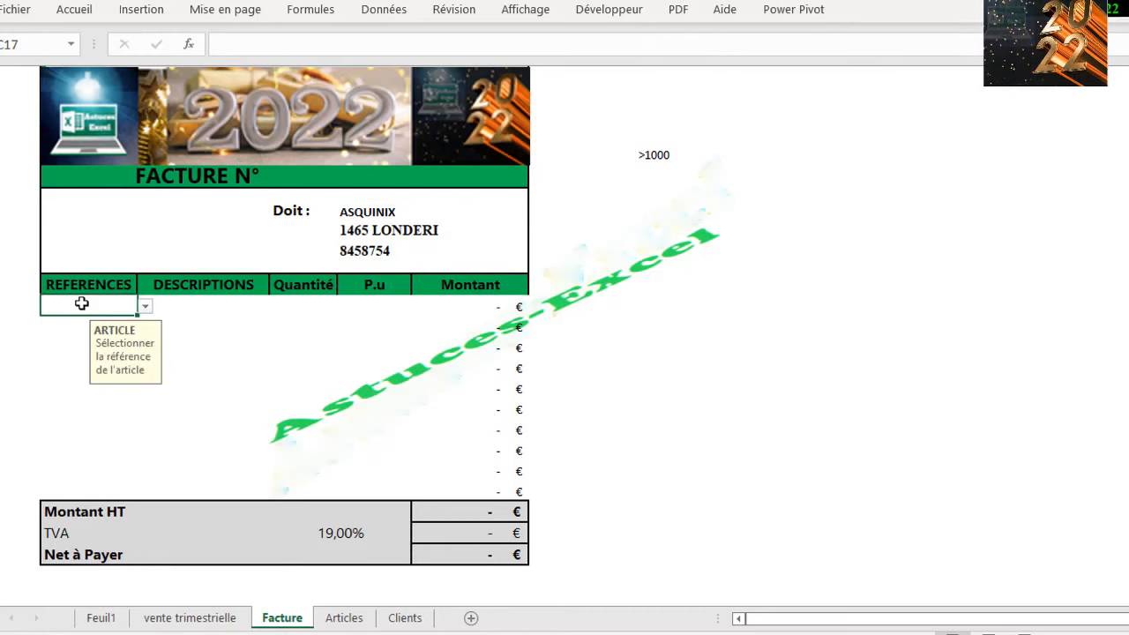
{"action": "left_click", "coordinate": [145, 306]}
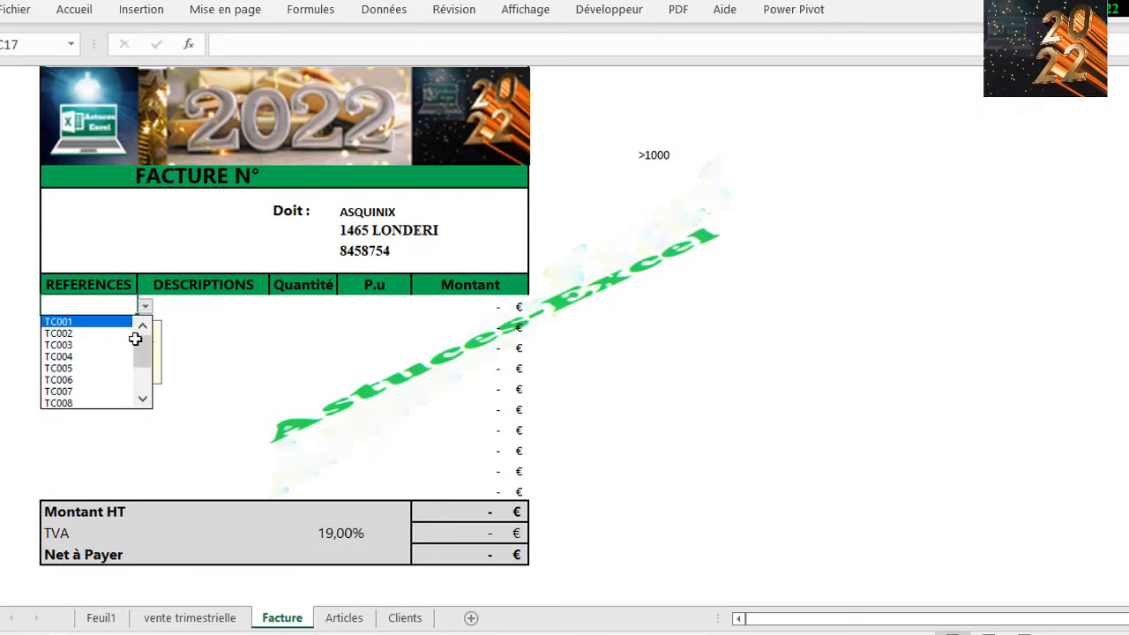
{"action": "left_click", "coordinate": [127, 344]}
{"action": "left_click", "coordinate": [306, 308]}
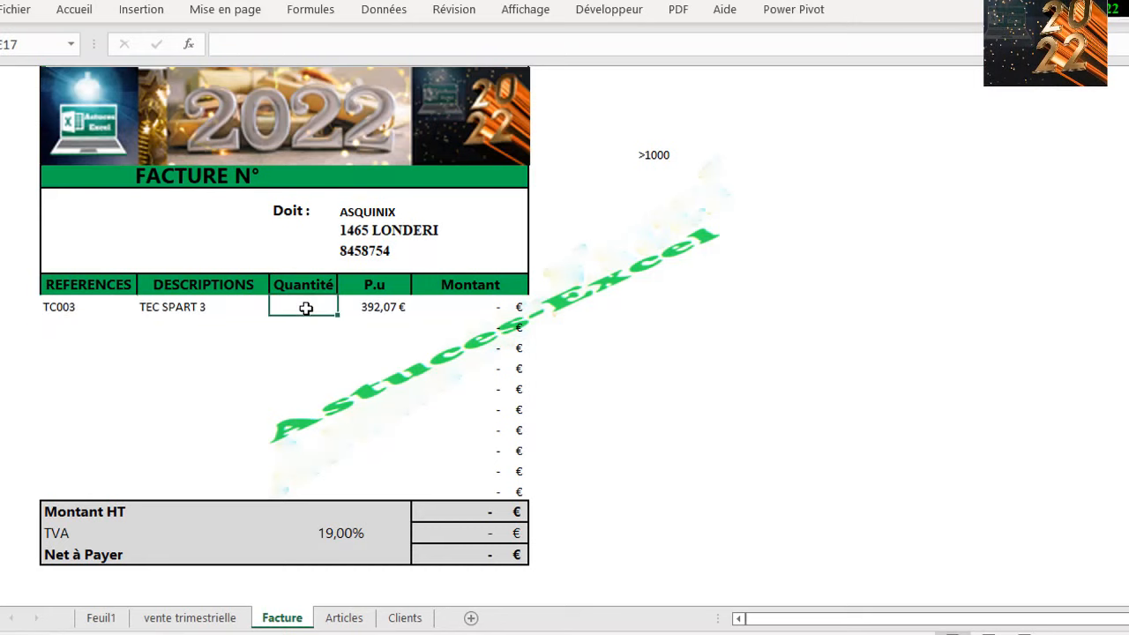
{"action": "type", "text": "2"}
{"action": "key", "text": "Return"}
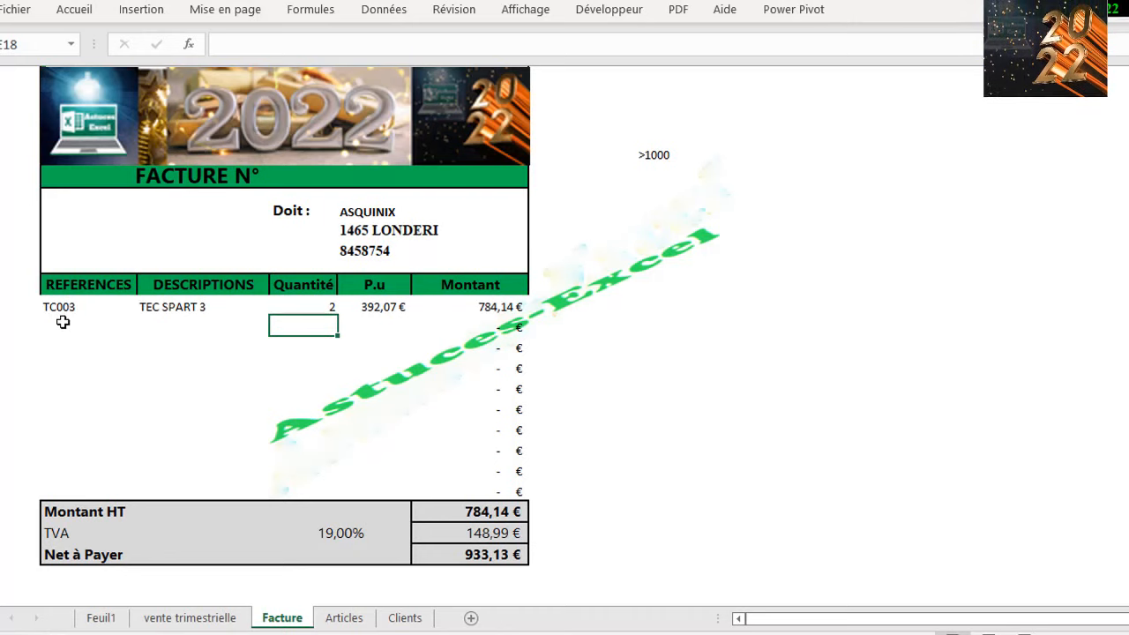
{"action": "type", "text": "3"}
{"action": "key", "text": "Return"}
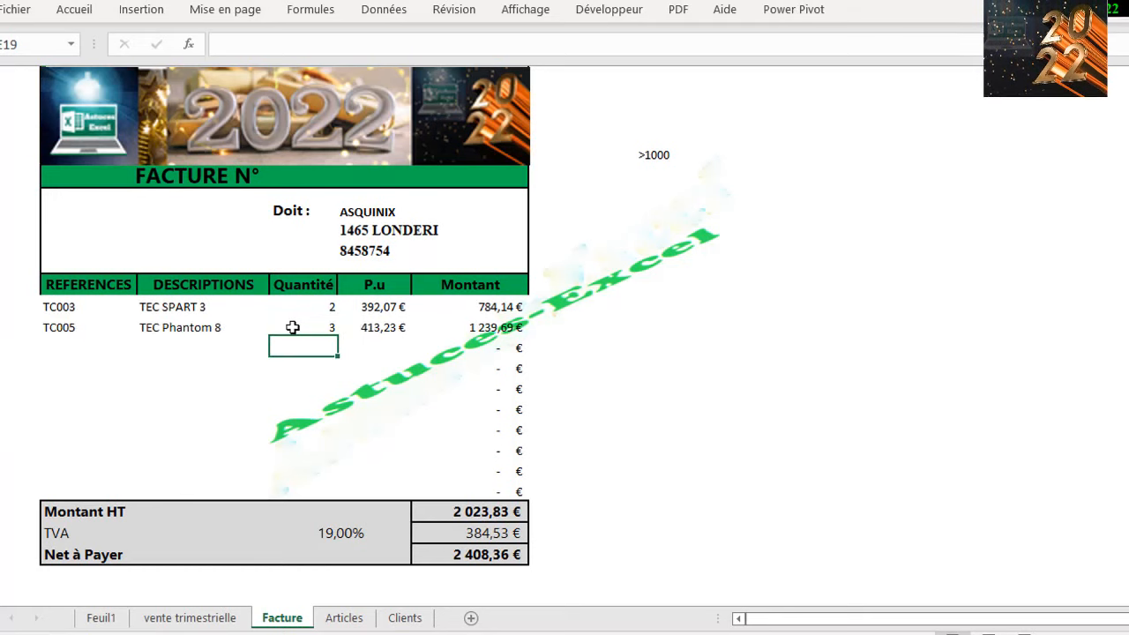
{"action": "left_click", "coordinate": [71, 345]}
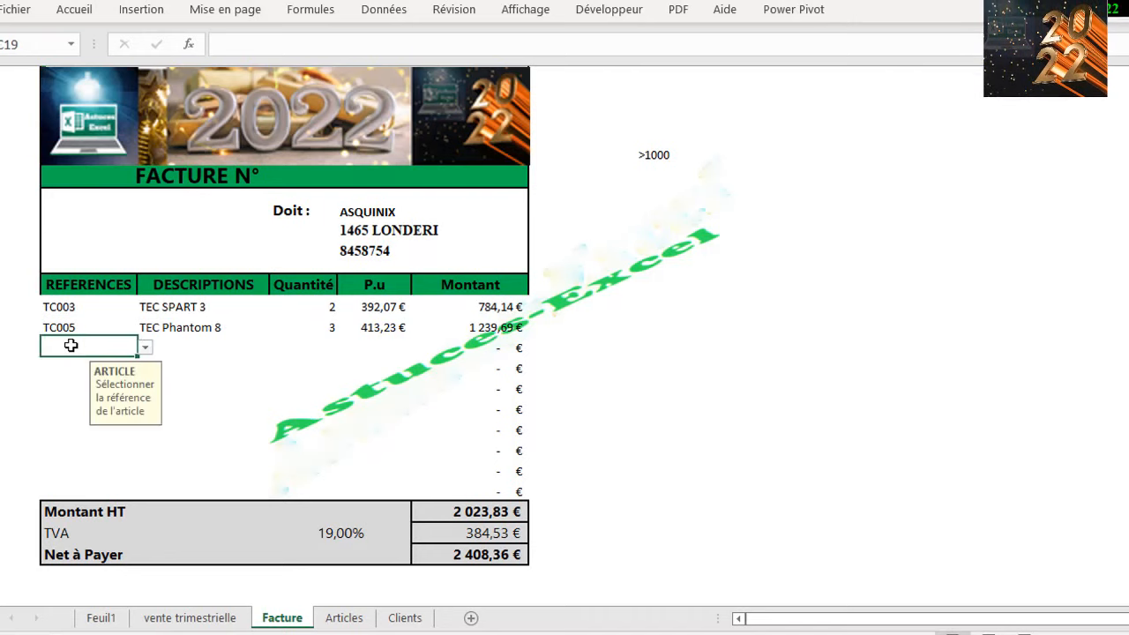
{"action": "left_click", "coordinate": [179, 343]}
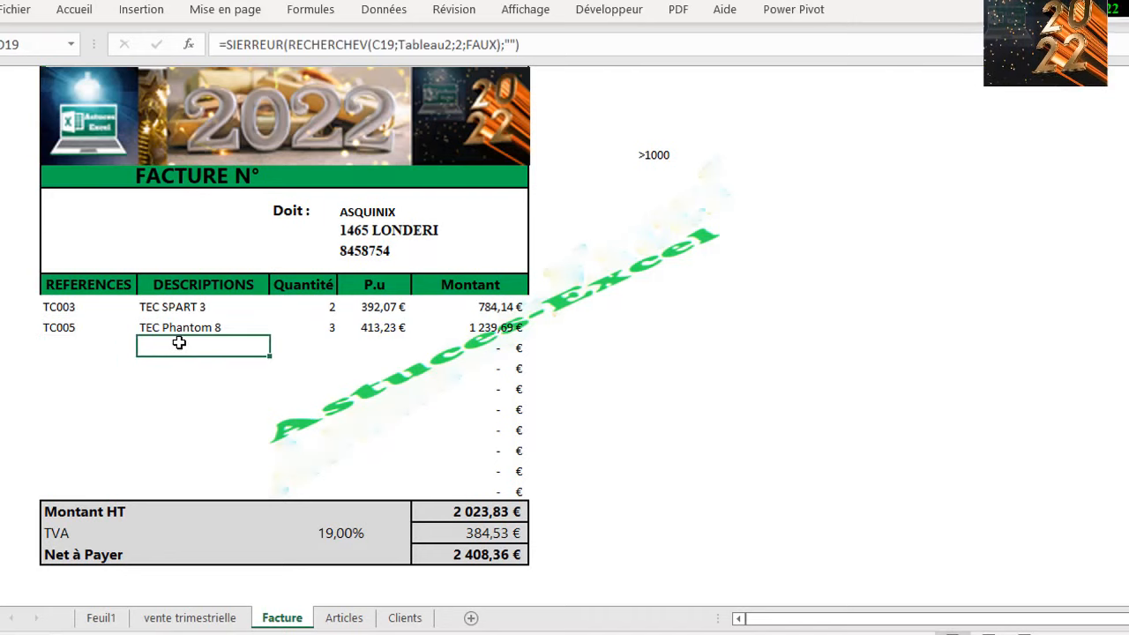
{"action": "left_click", "coordinate": [72, 309]}
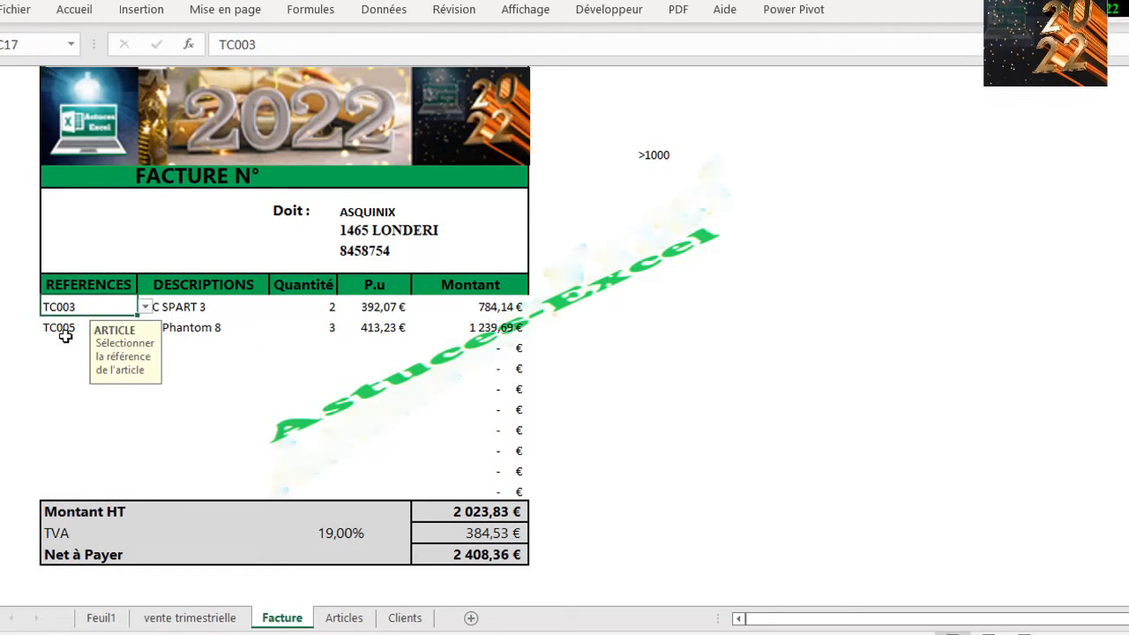
{"action": "left_click", "coordinate": [176, 344]}
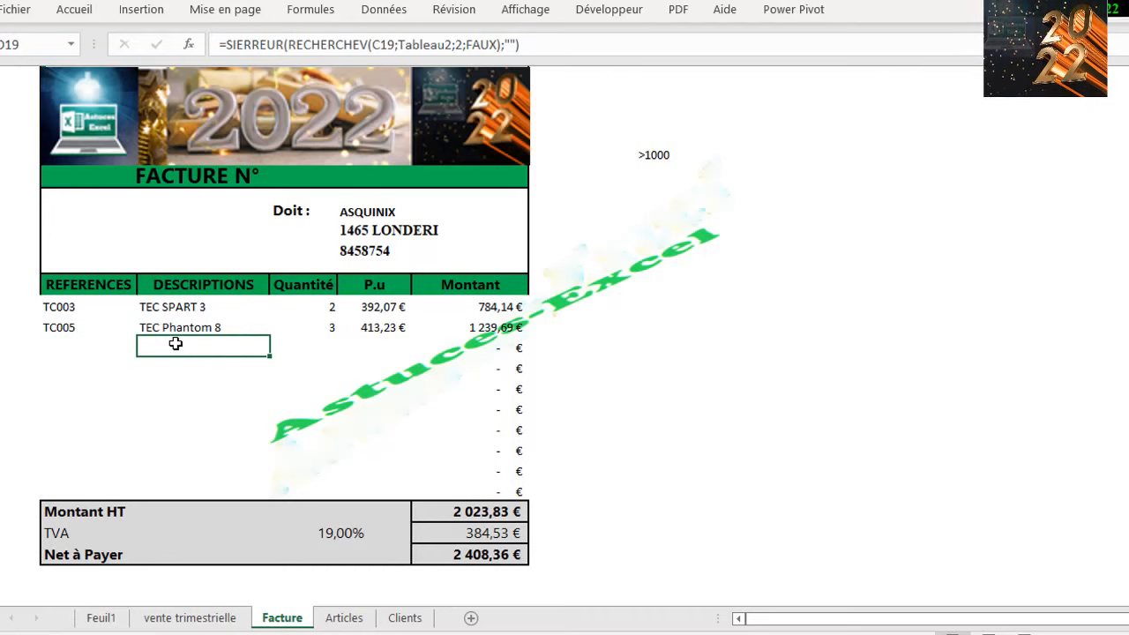
Step: Start a new formula-based conditional formatting rule for all the invoice's article lines, from REFERENCES to Montant (C17:G26)
{"action": "left_click_drag", "start_coordinate": [88, 306], "coordinate": [503, 483]}
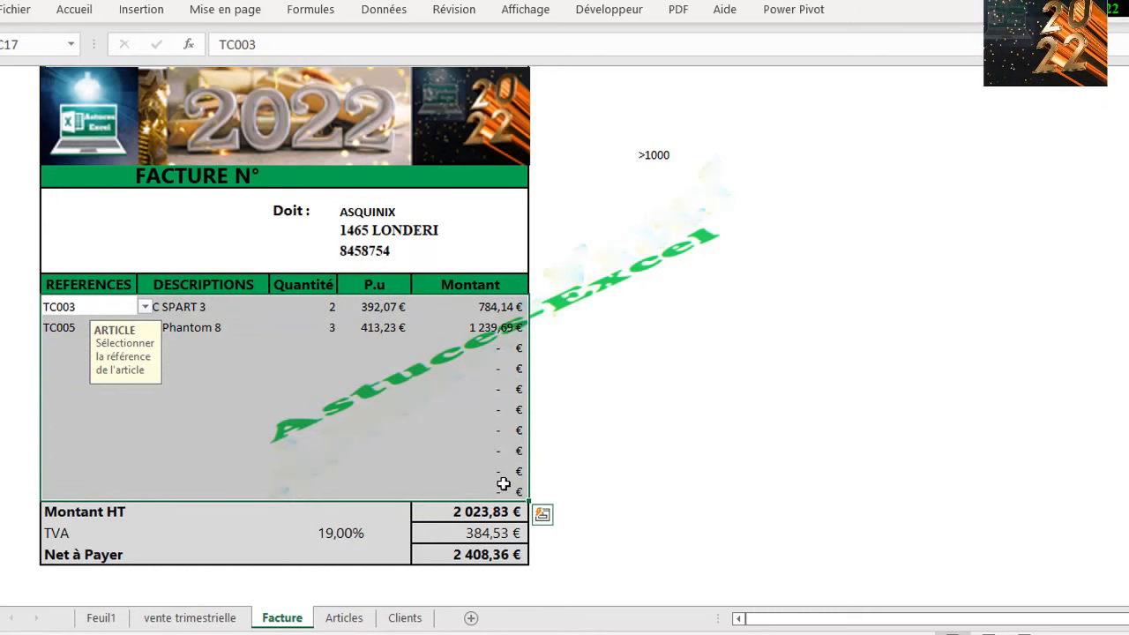
{"action": "left_click", "coordinate": [74, 9]}
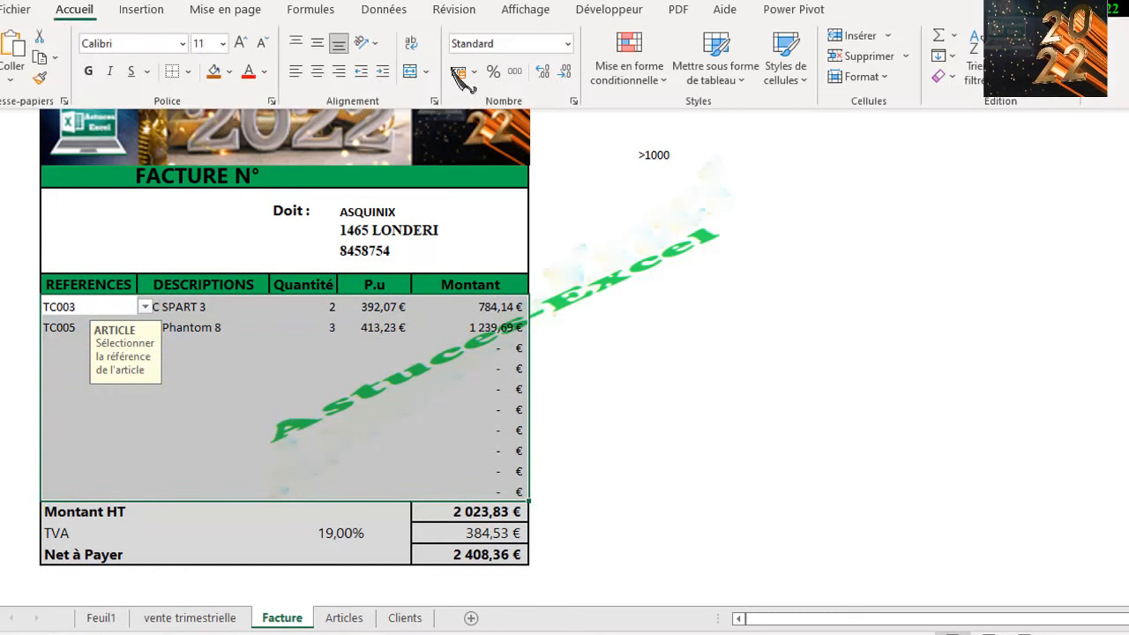
{"action": "left_click", "coordinate": [632, 77]}
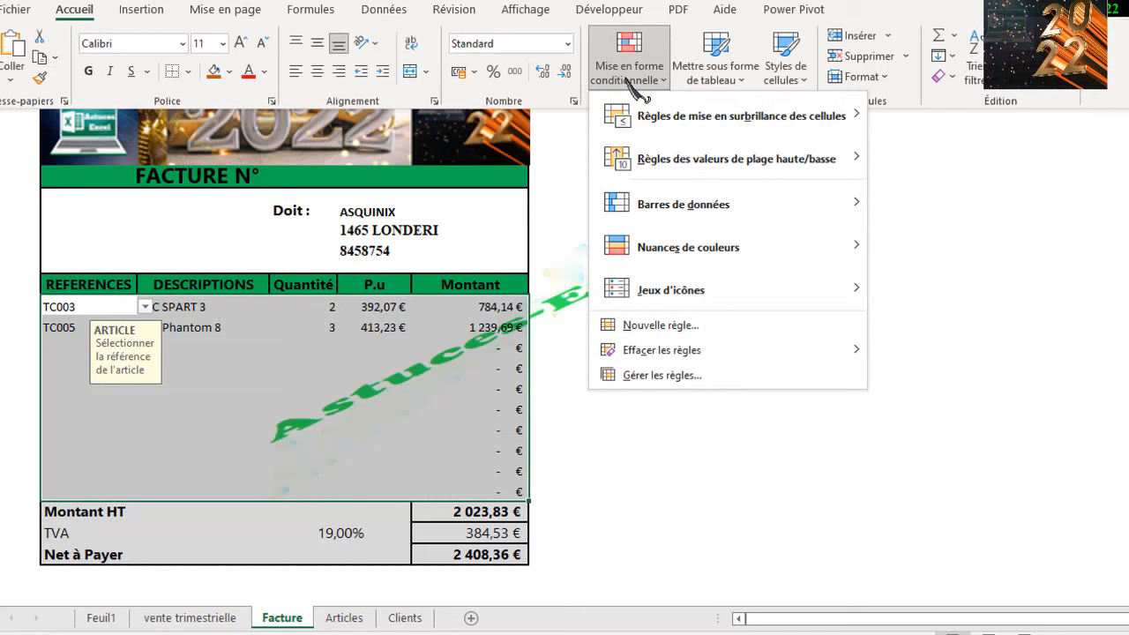
{"action": "left_click", "coordinate": [710, 326]}
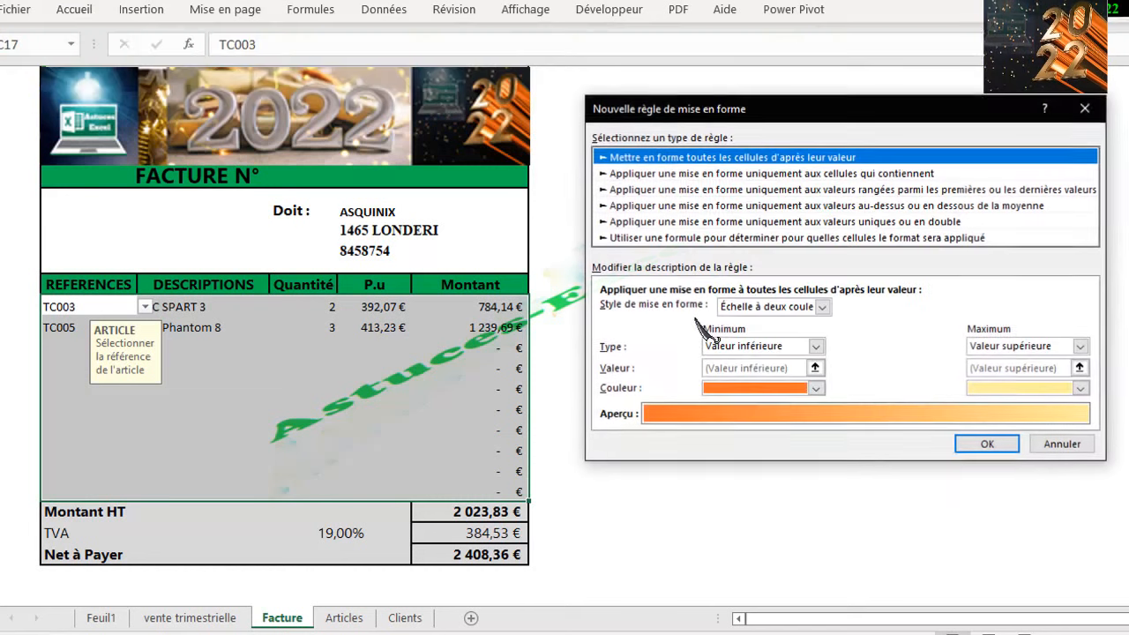
{"action": "left_click", "coordinate": [675, 238]}
{"action": "left_click", "coordinate": [644, 309]}
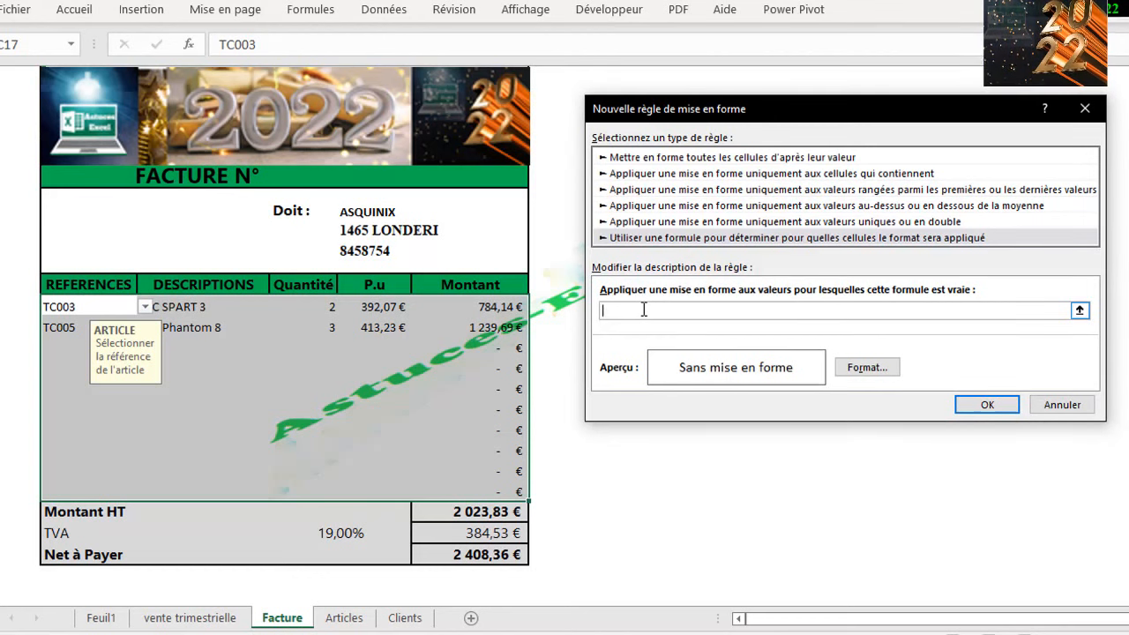
Step: Enter =C17<>"" as the rule's formula, with a fully relative reference to the first article reference cell
{"action": "left_click", "coordinate": [67, 306]}
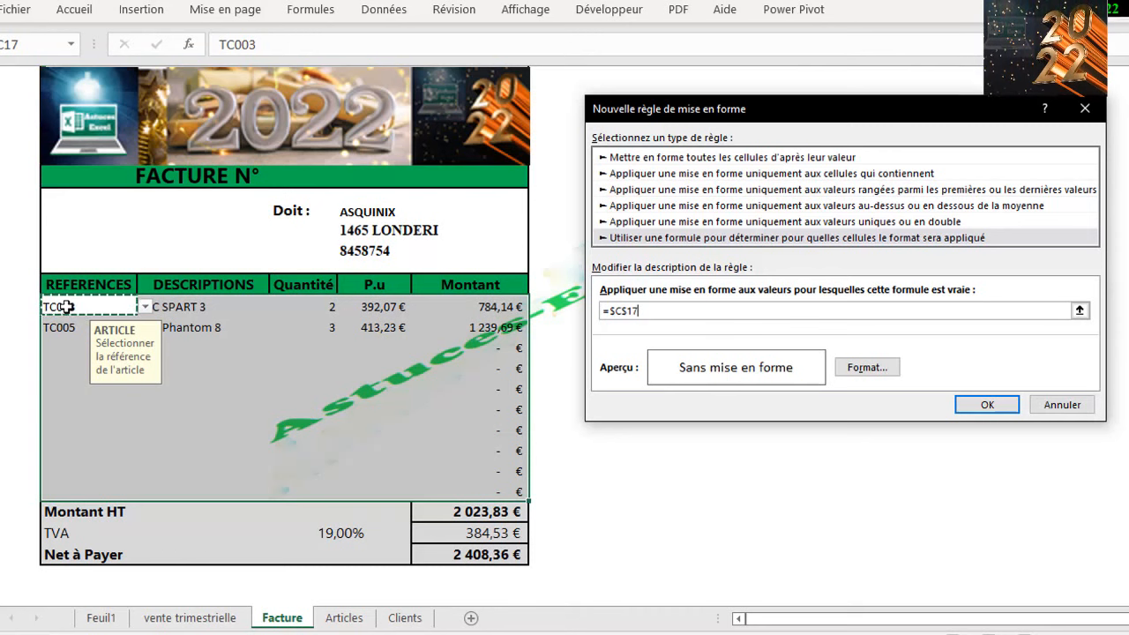
{"action": "type", "text": "<"}
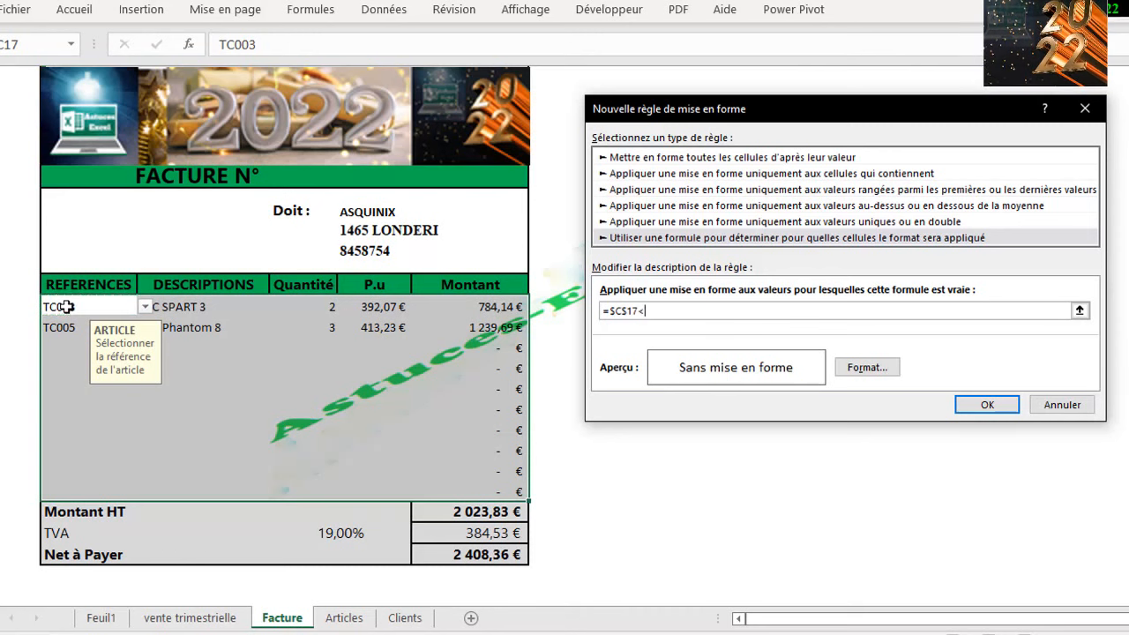
{"action": "type", "text": ">\"\""}
{"action": "left_click", "coordinate": [628, 309]}
{"action": "key", "text": "BackSpace"}
{"action": "left_click", "coordinate": [615, 310]}
{"action": "key", "text": "BackSpace"}
Step: Give the rule a light green fill and an outline border, and create it
{"action": "left_click", "coordinate": [890, 367]}
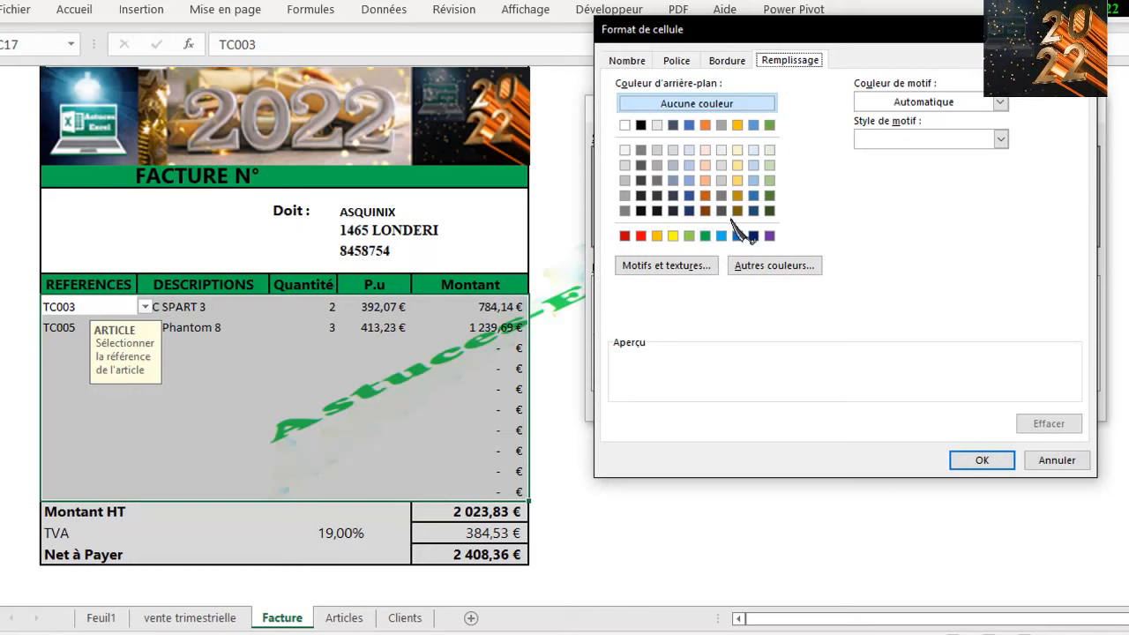
{"action": "left_click", "coordinate": [770, 166]}
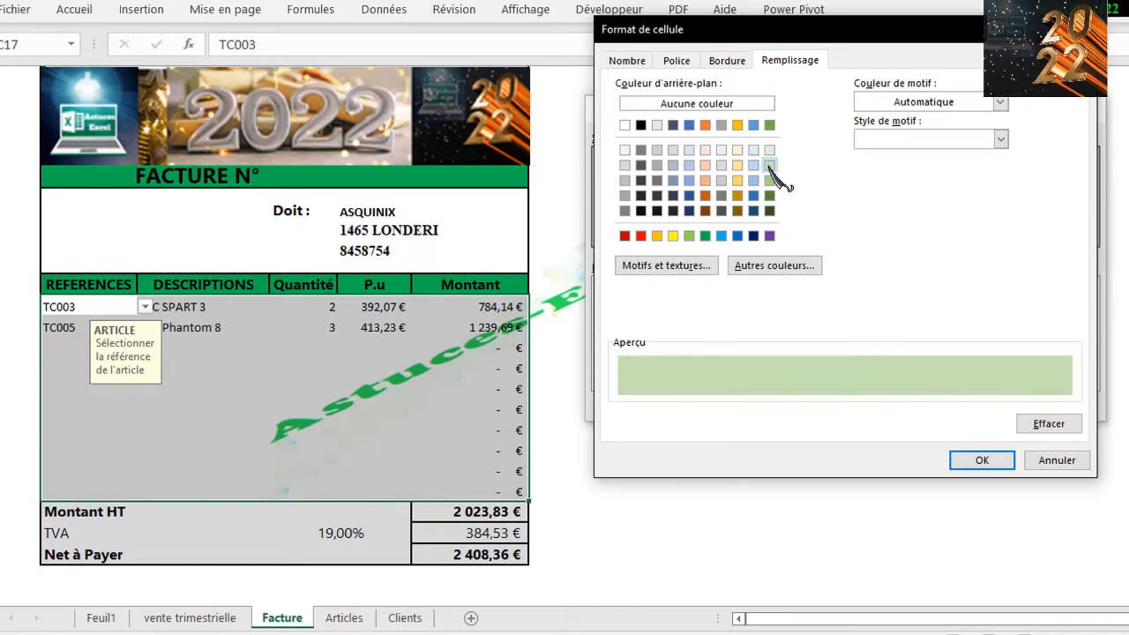
{"action": "left_click", "coordinate": [732, 64]}
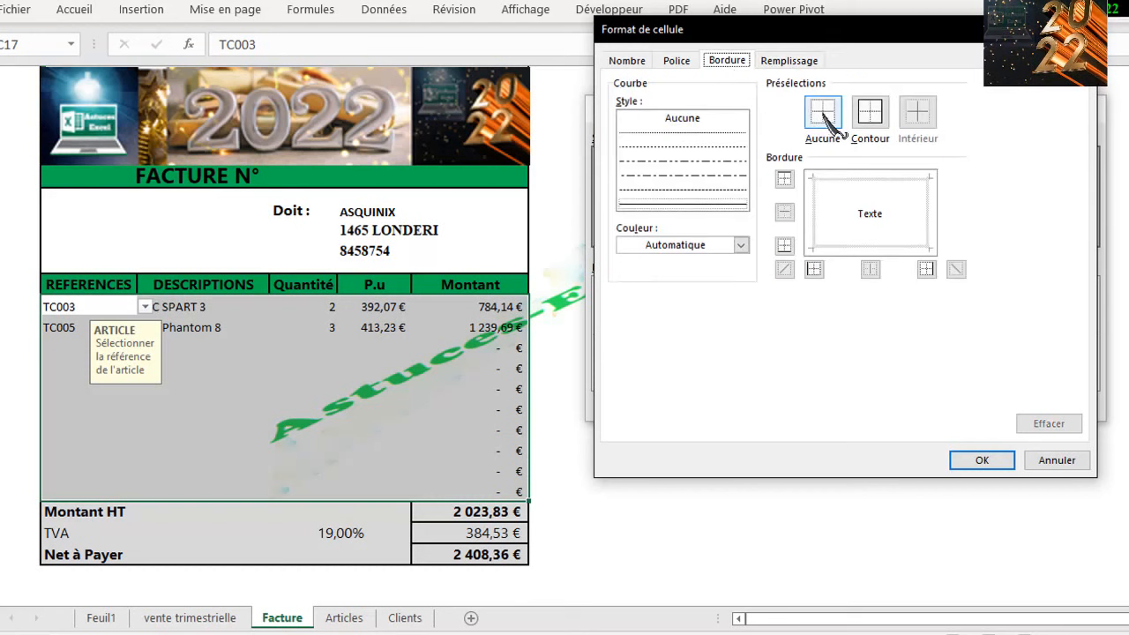
{"action": "left_click", "coordinate": [813, 269]}
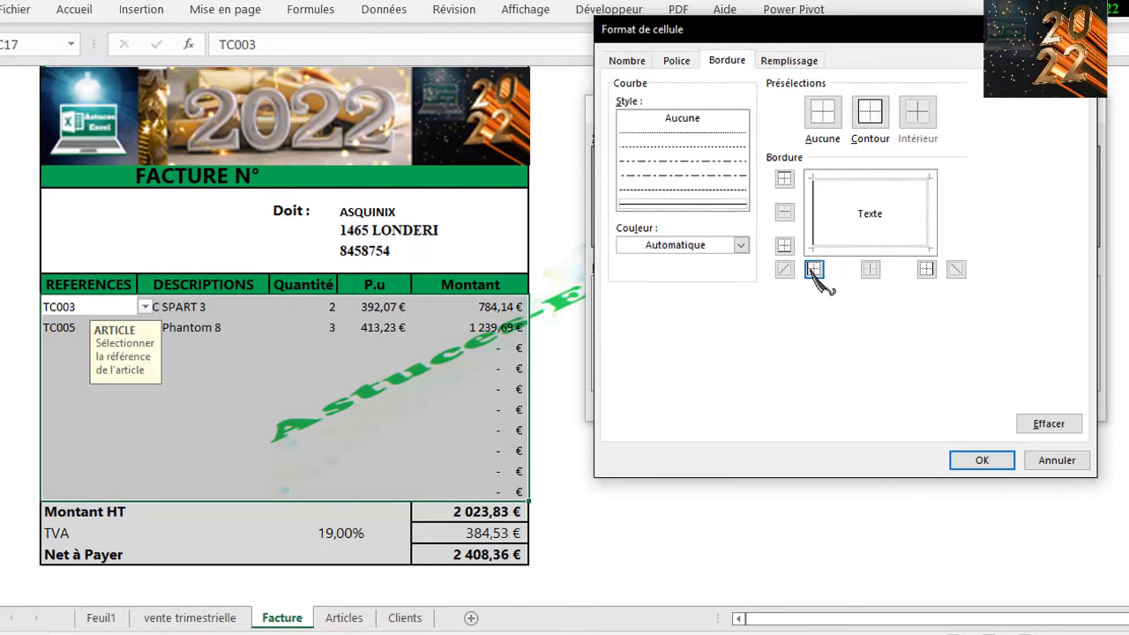
{"action": "left_click", "coordinate": [925, 269]}
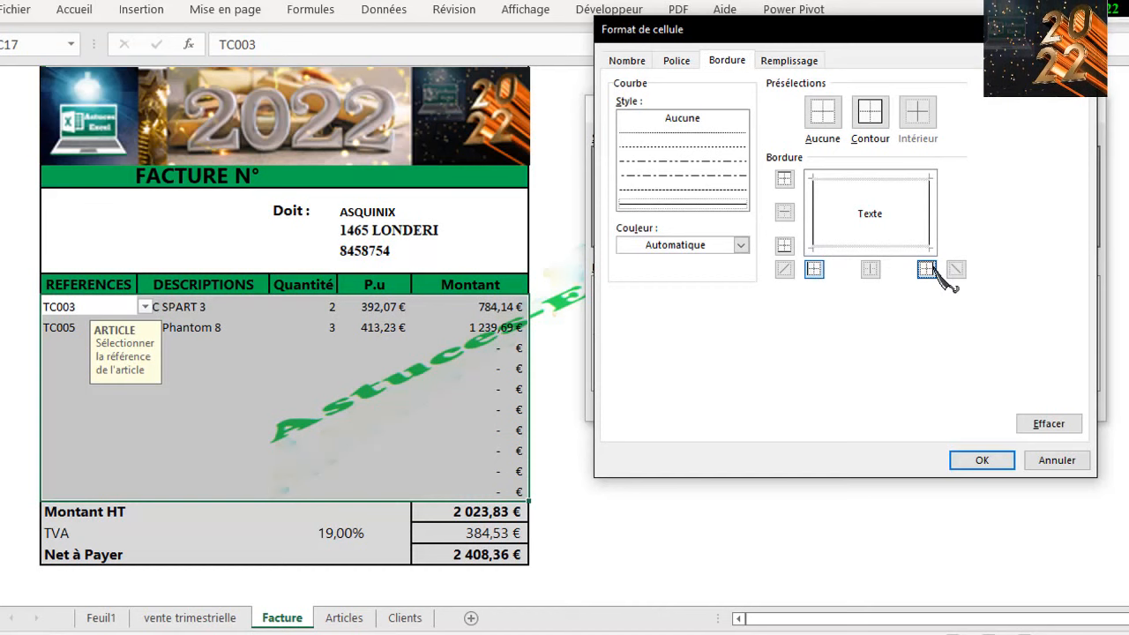
{"action": "left_click", "coordinate": [871, 118]}
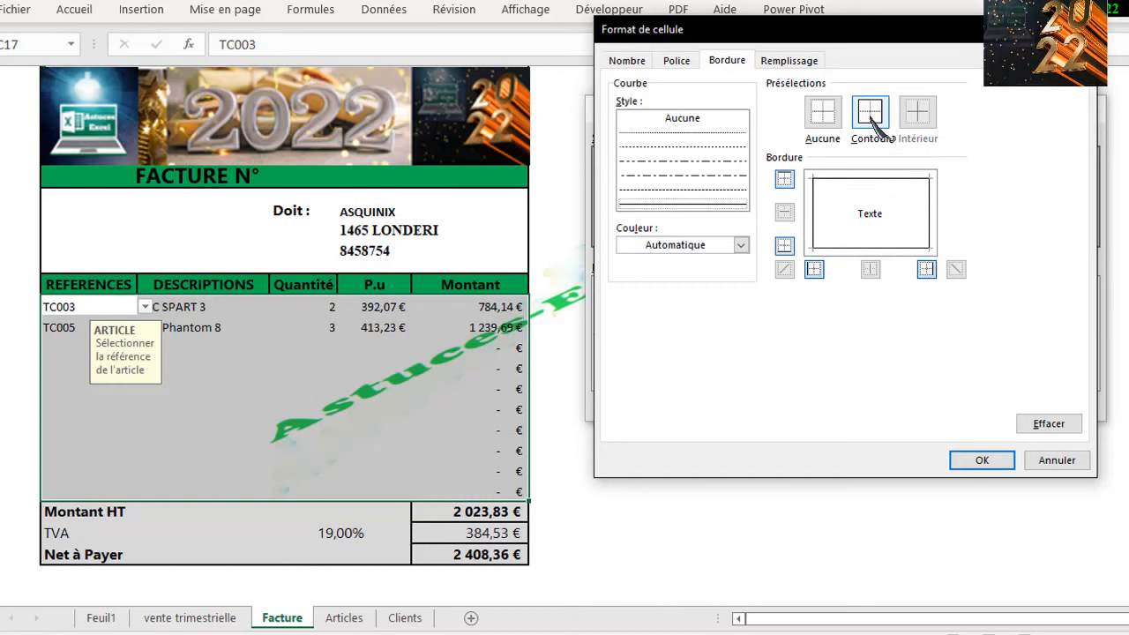
{"action": "left_click", "coordinate": [993, 465]}
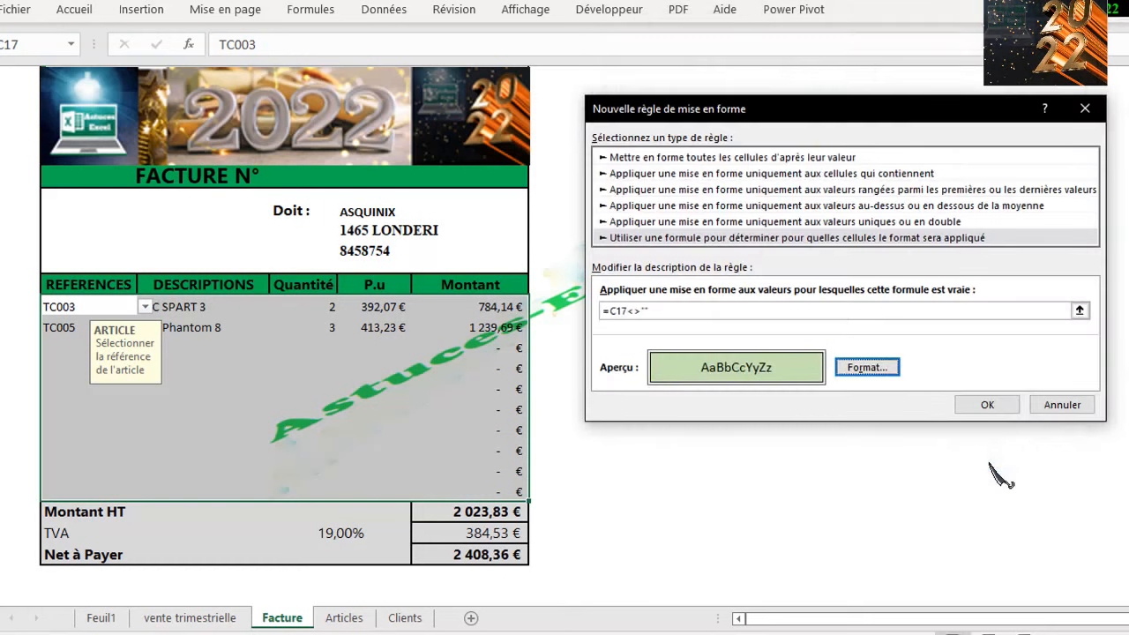
{"action": "left_click", "coordinate": [1004, 402]}
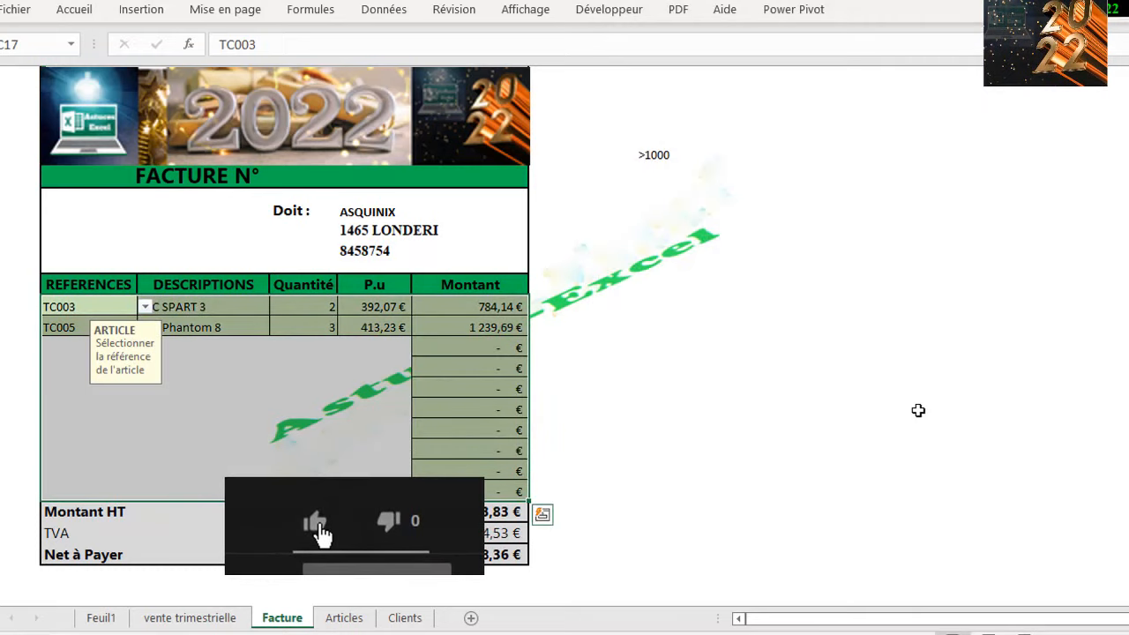
Step: Change the Montant formula in G19 to =SI(E19="";"";F19*E19) to return an empty text when the quantity is missing
{"action": "left_click", "coordinate": [865, 409]}
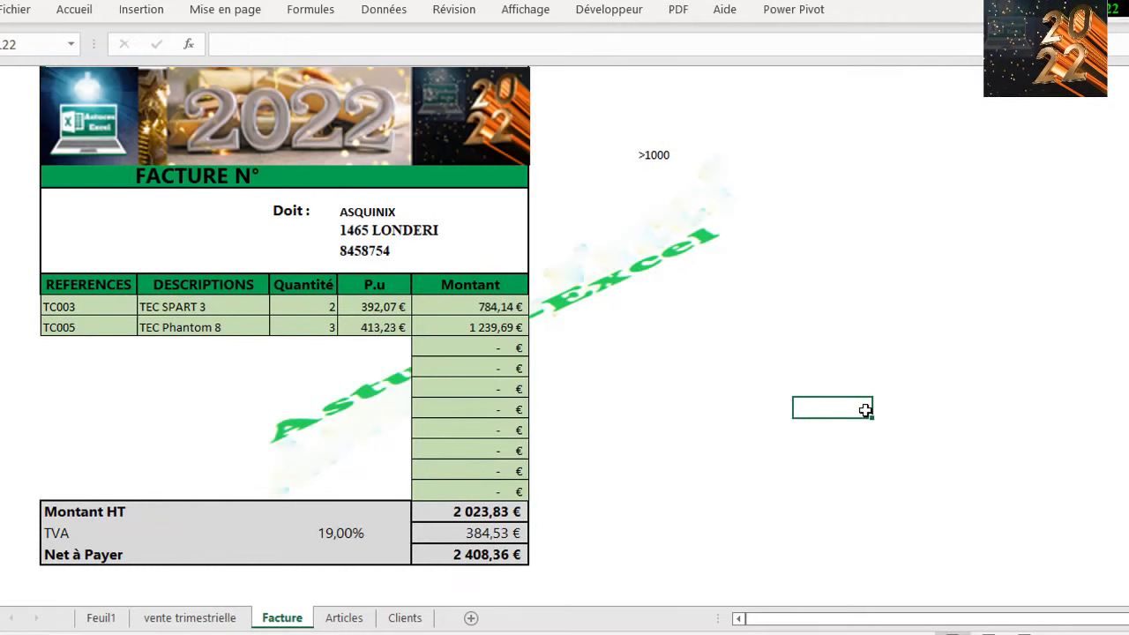
{"action": "left_click", "coordinate": [444, 347]}
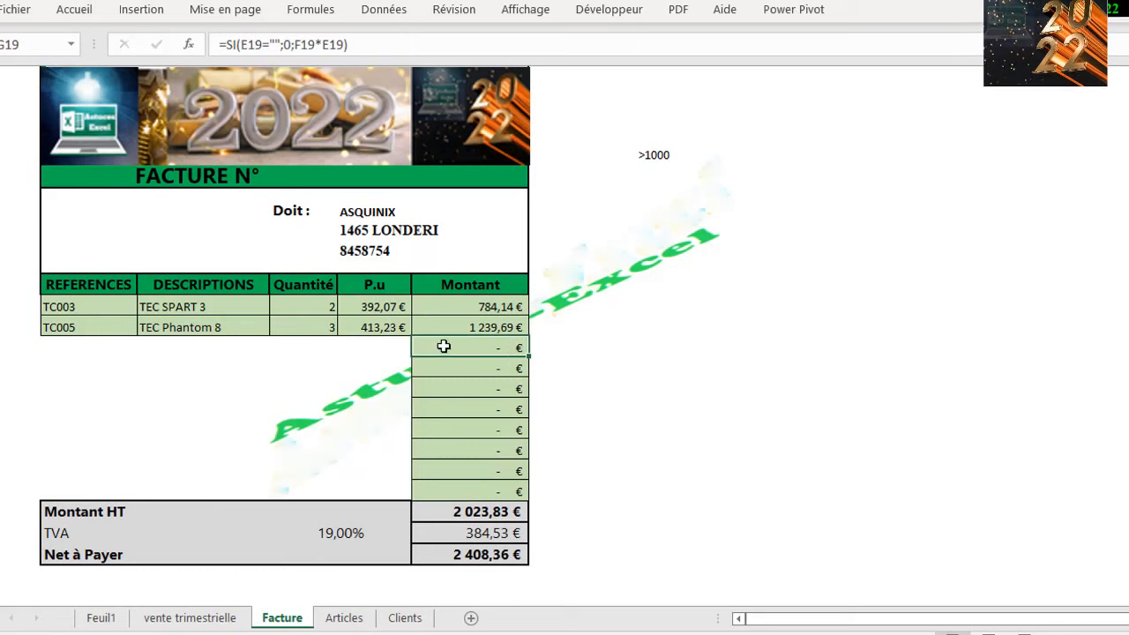
{"action": "left_click", "coordinate": [240, 44]}
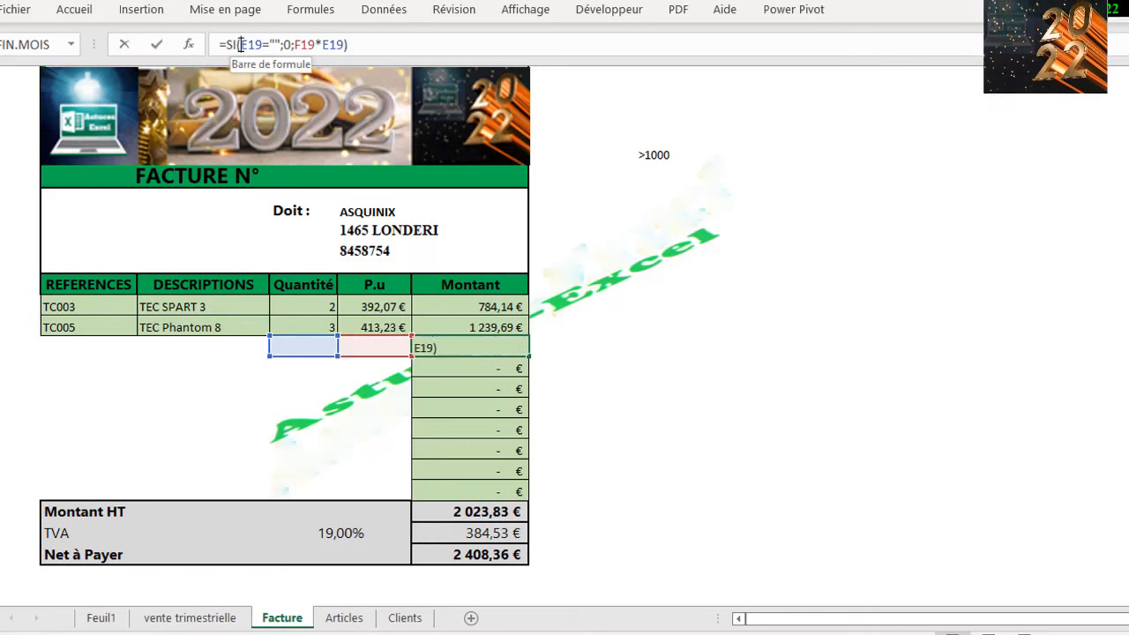
{"action": "left_click", "coordinate": [290, 44]}
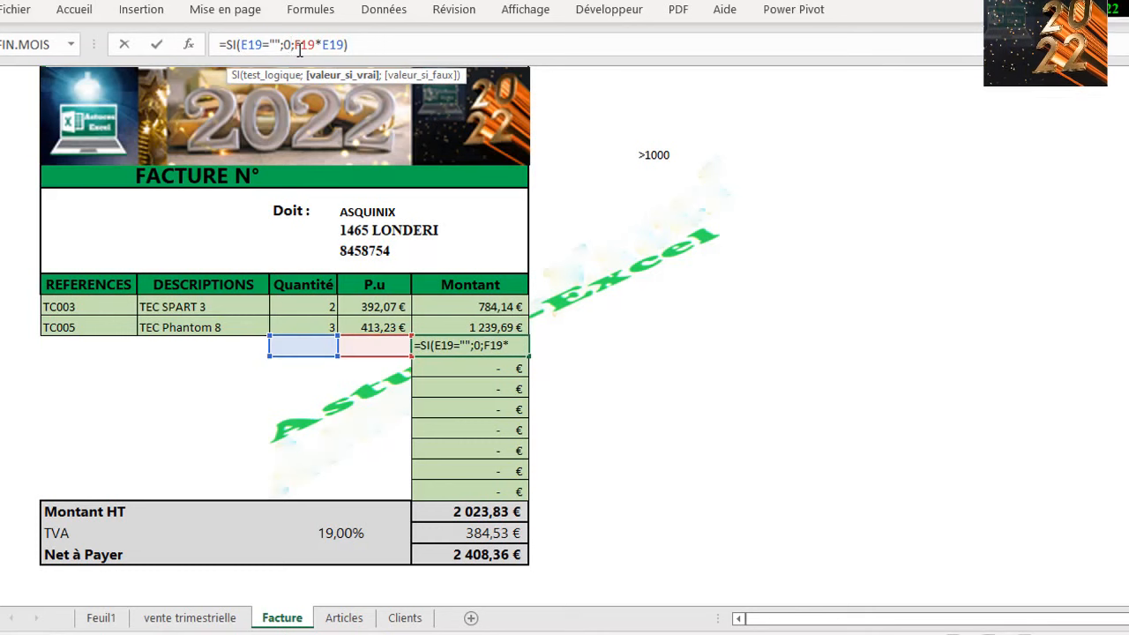
{"action": "key", "text": "BackSpace"}
{"action": "type", "text": "\"\""}
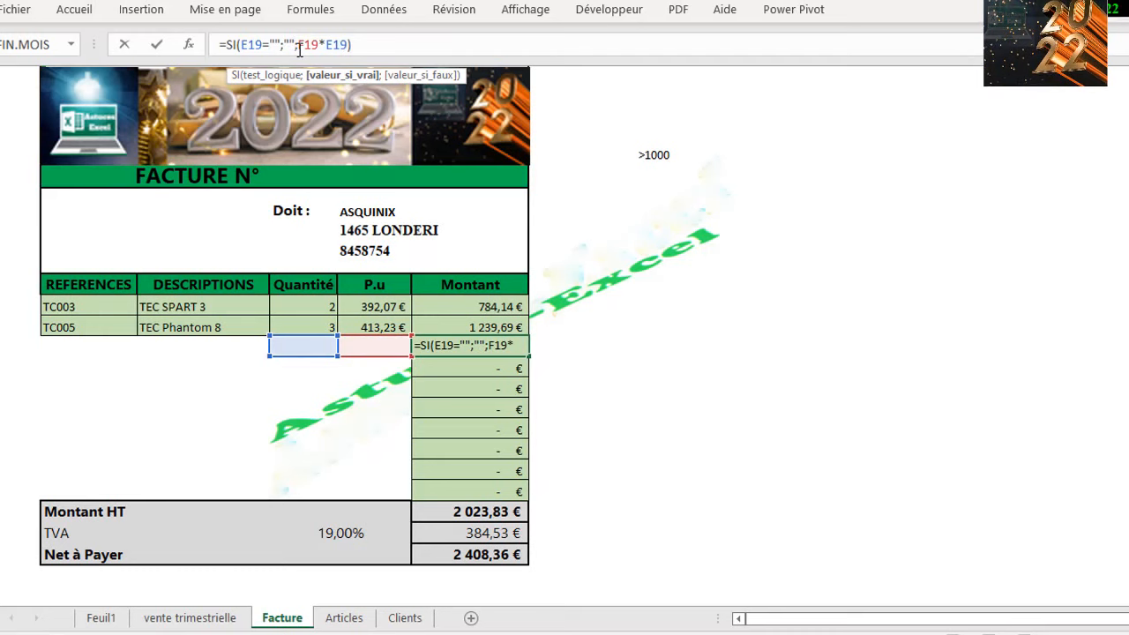
{"action": "key", "text": "Return"}
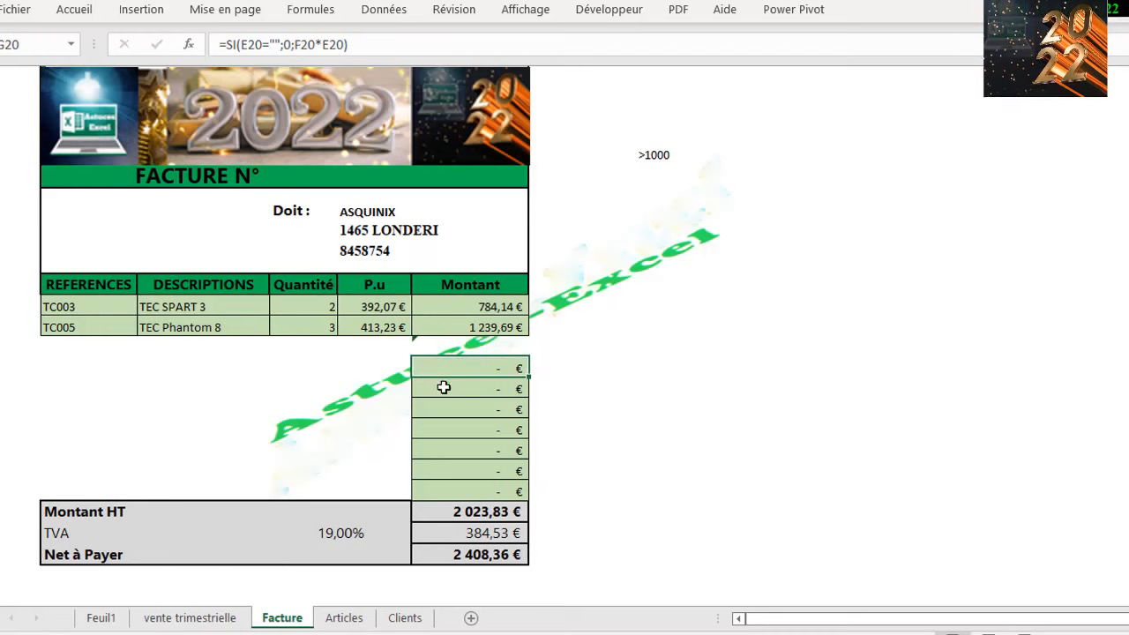
Step: Copy the G19 formula down the Montant column to the last invoice line, G26
{"action": "left_click", "coordinate": [461, 346]}
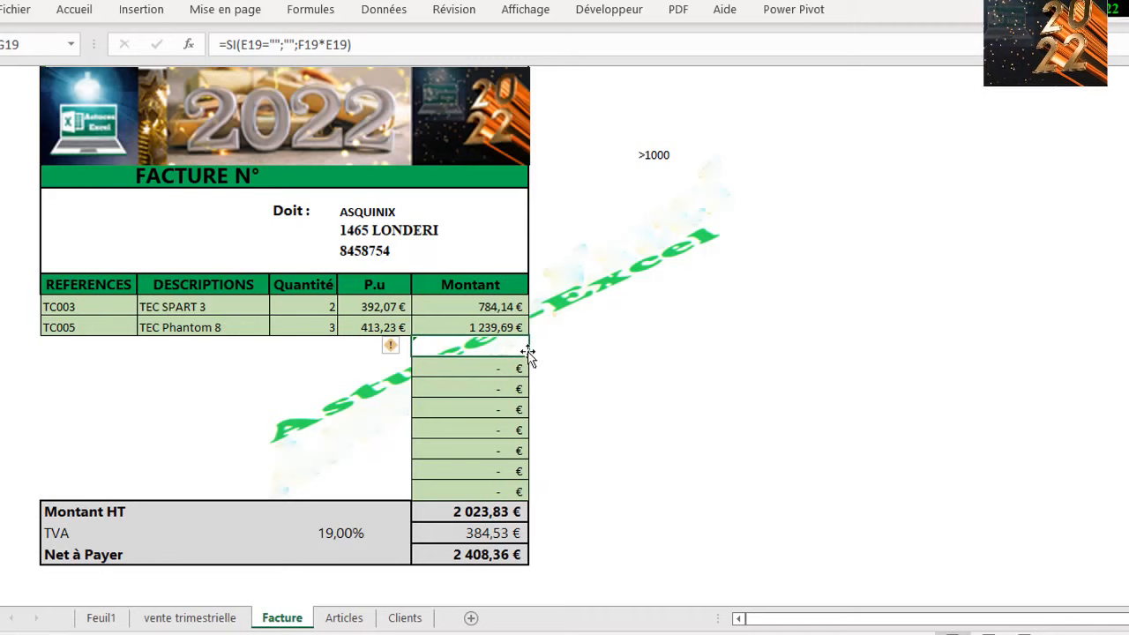
{"action": "left_click_drag", "start_coordinate": [532, 354], "coordinate": [509, 492]}
{"action": "left_click", "coordinate": [345, 390]}
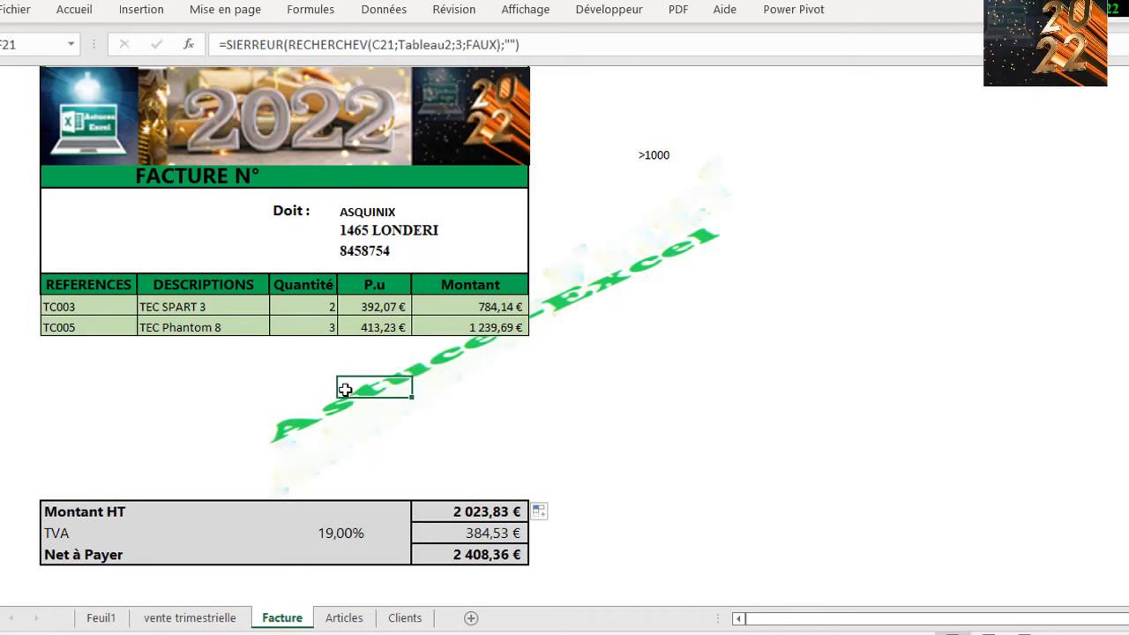